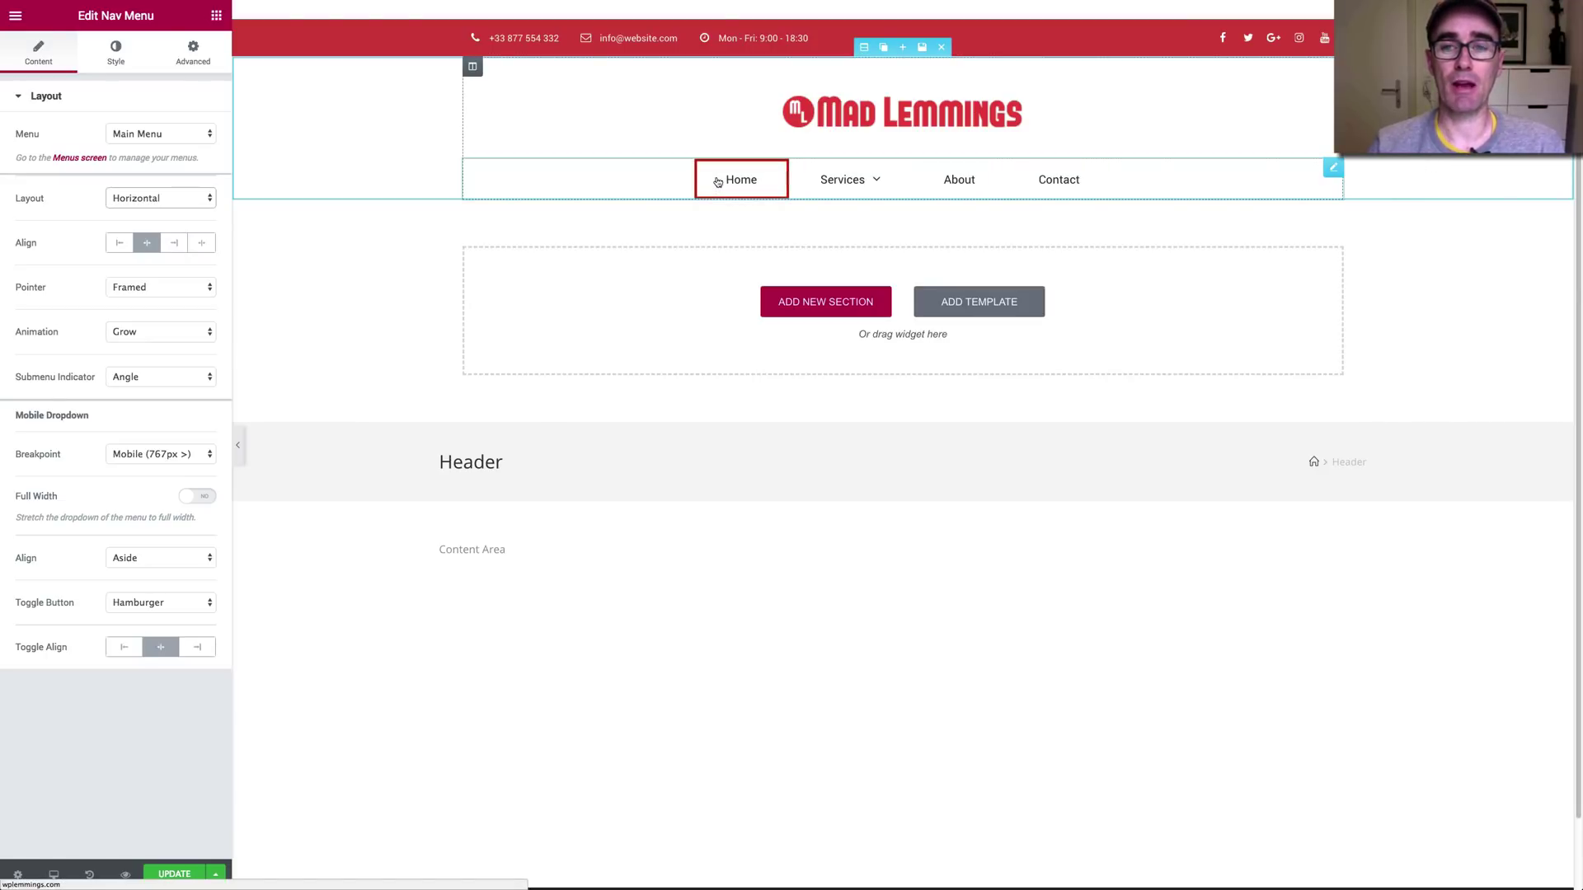
# - Give Main Menu a Horizontal, centred layout with Framed Grow pointers, Angle indicators and a Hamburger toggle
pyautogui.moveTo(825, 183)
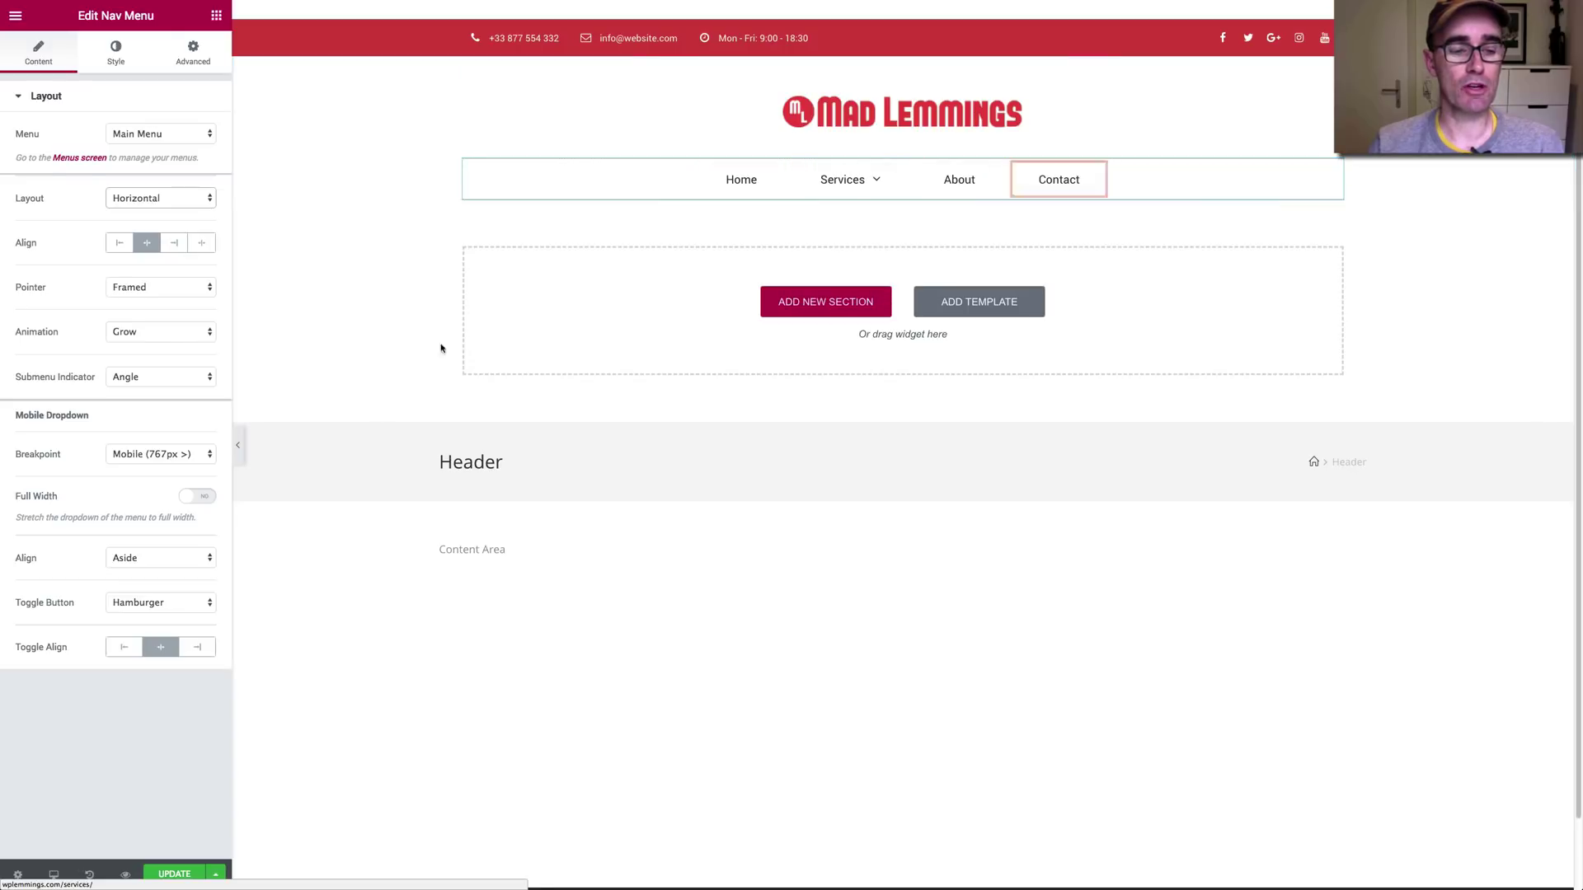
pyautogui.click(58, 873)
pyautogui.click(59, 835)
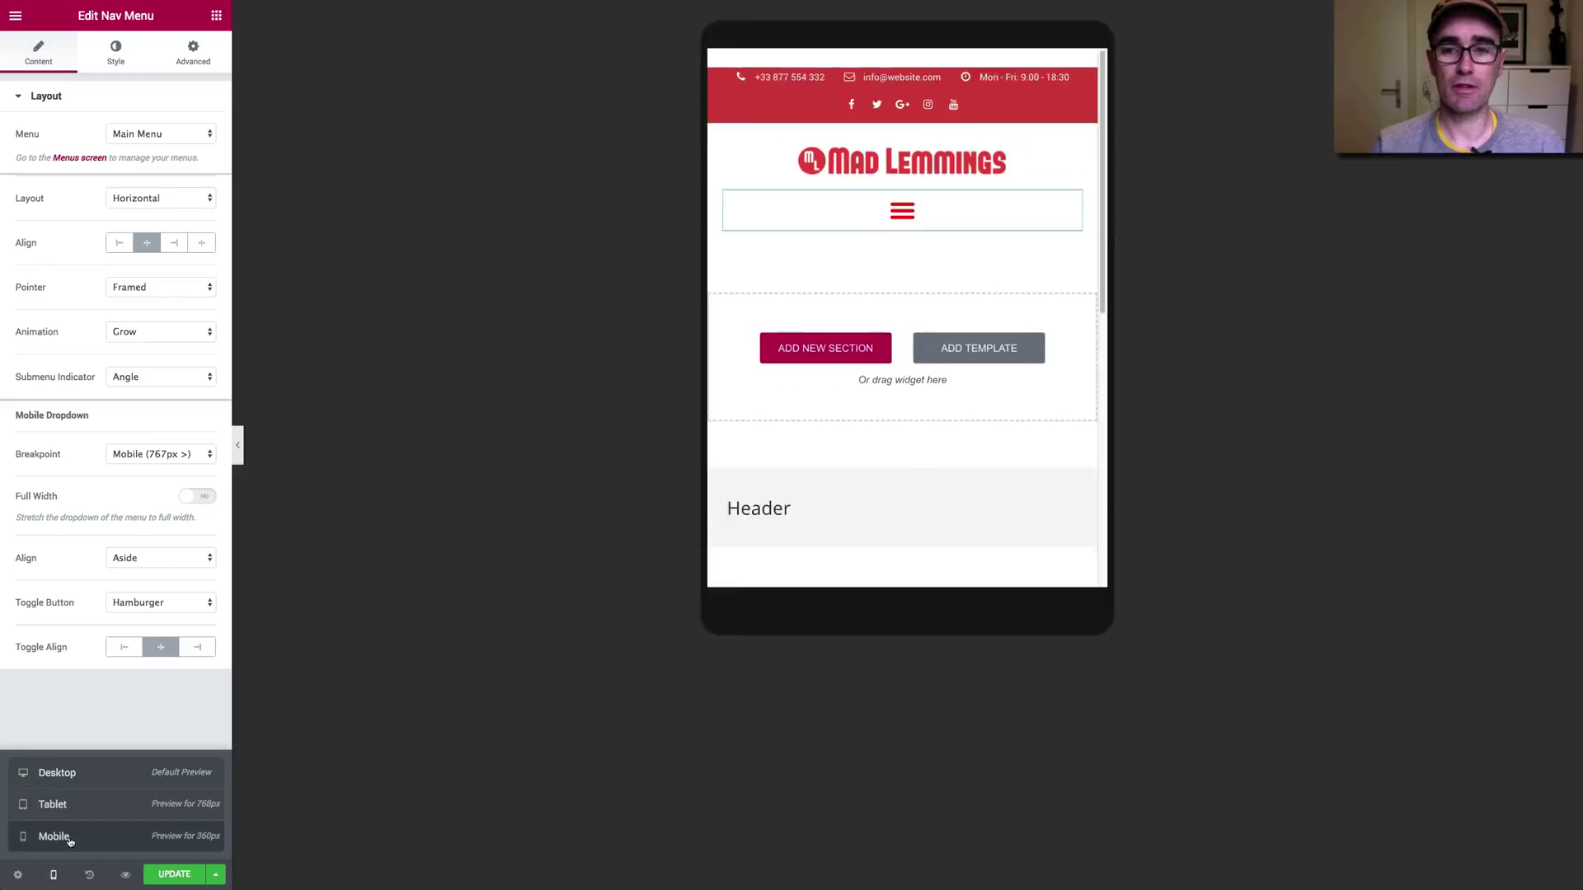
pyautogui.click(906, 236)
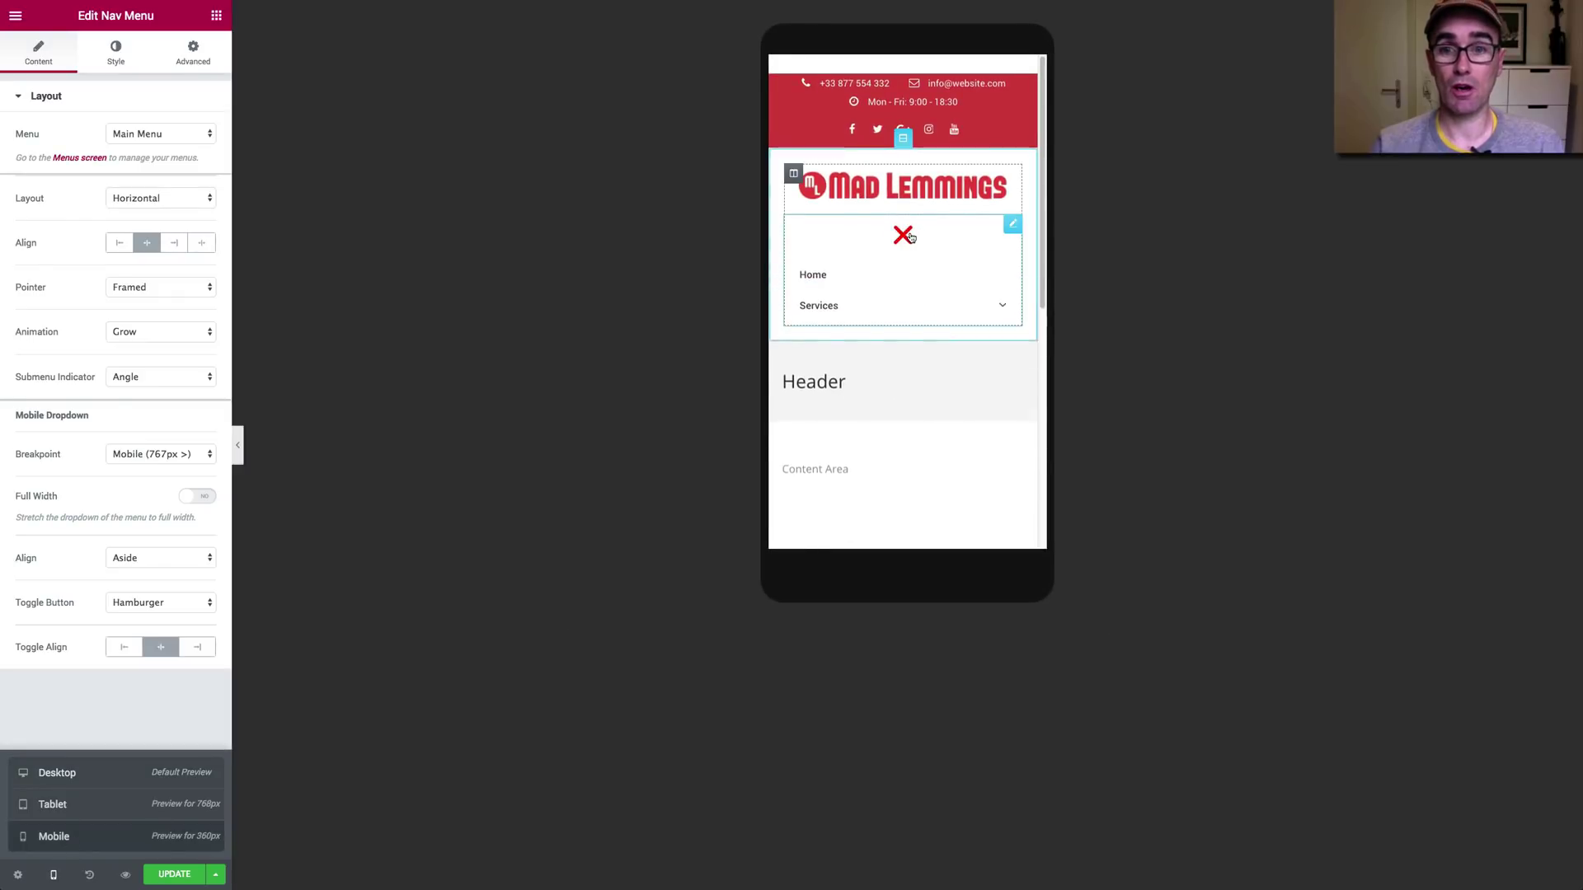
pyautogui.click(906, 236)
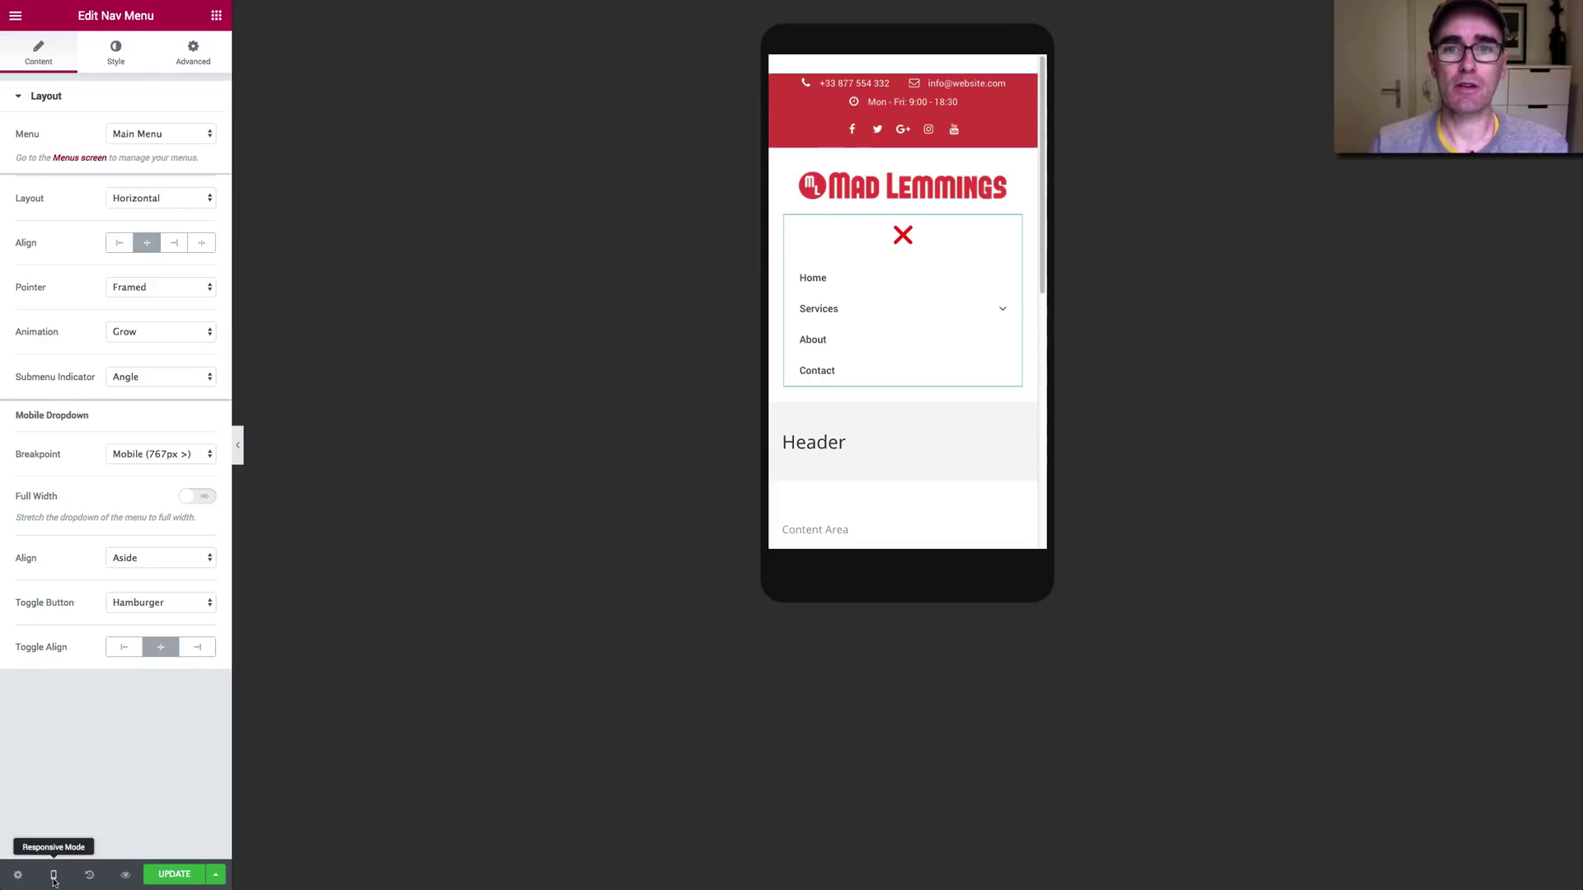
pyautogui.click(76, 779)
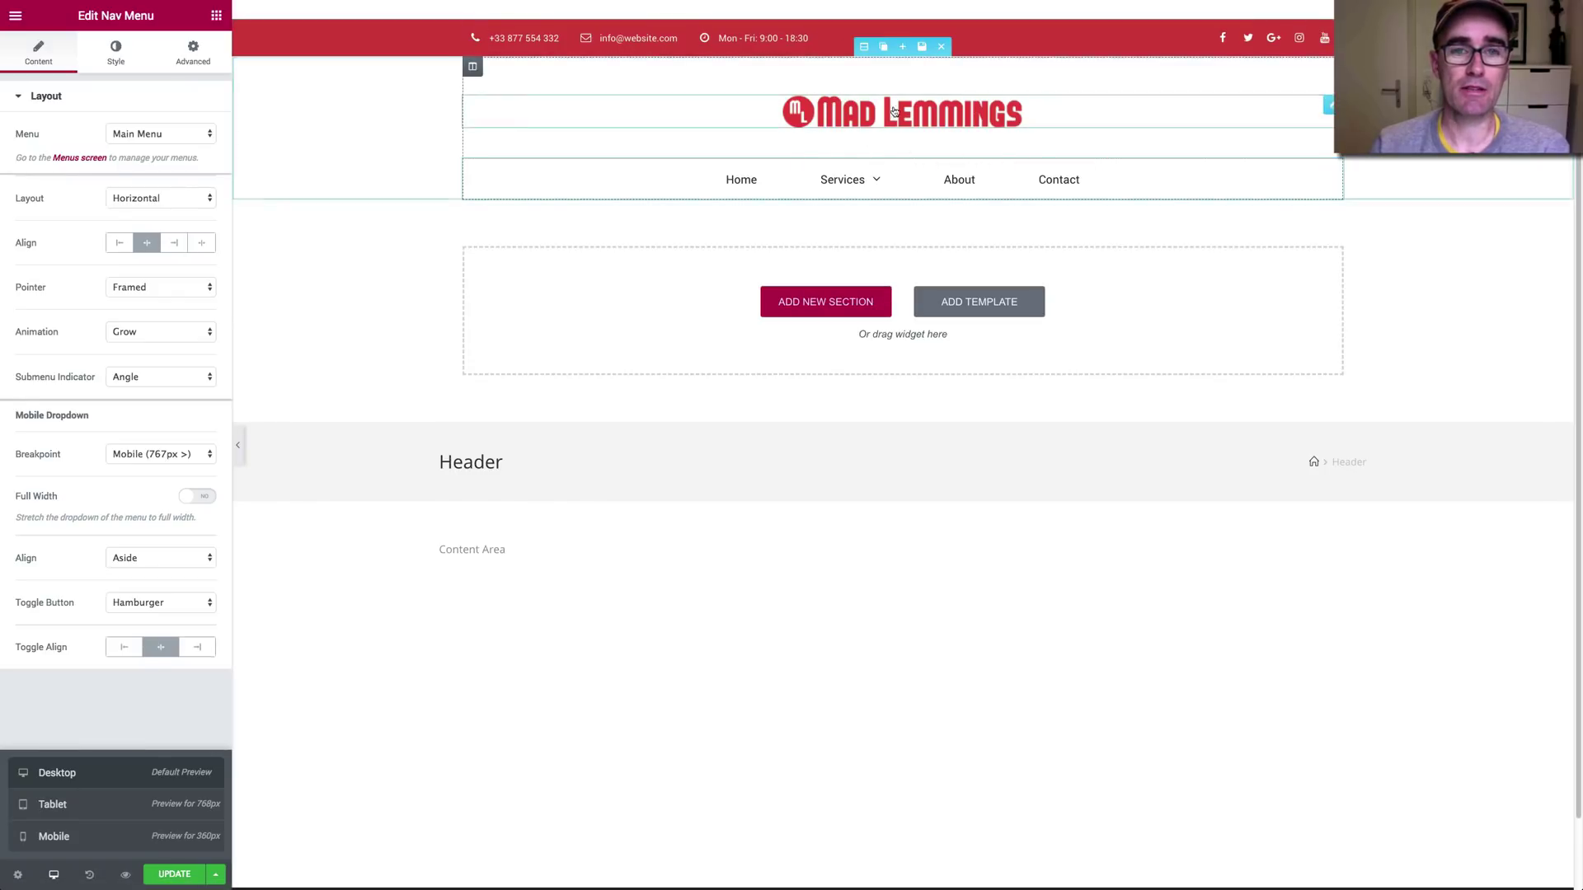
pyautogui.moveTo(711, 4)
pyautogui.click(359, 23)
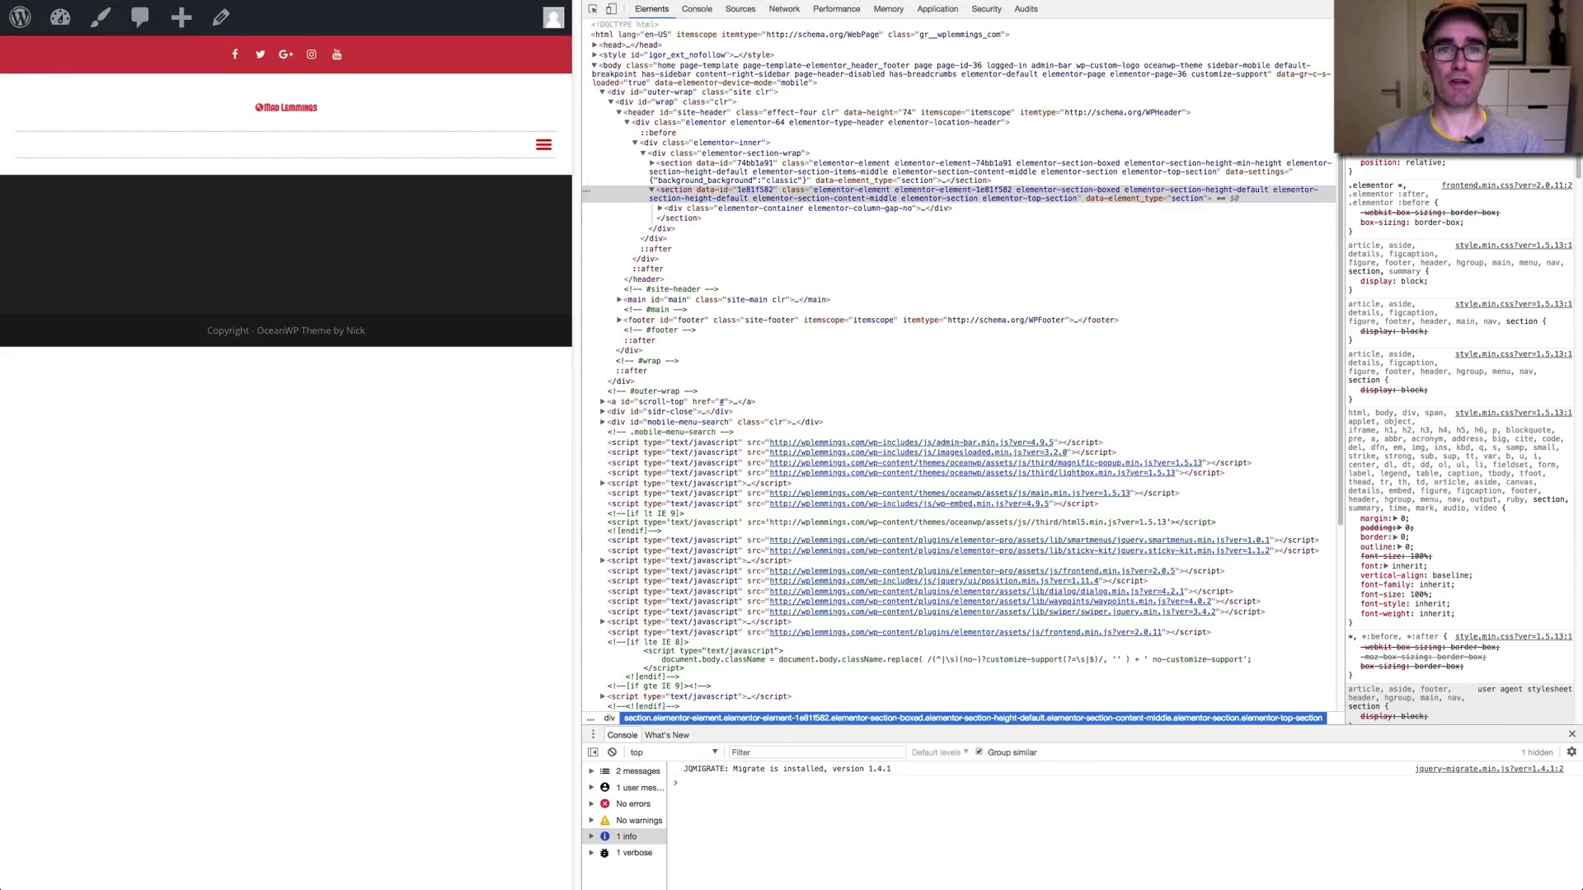
pyautogui.press('super+alt+i')
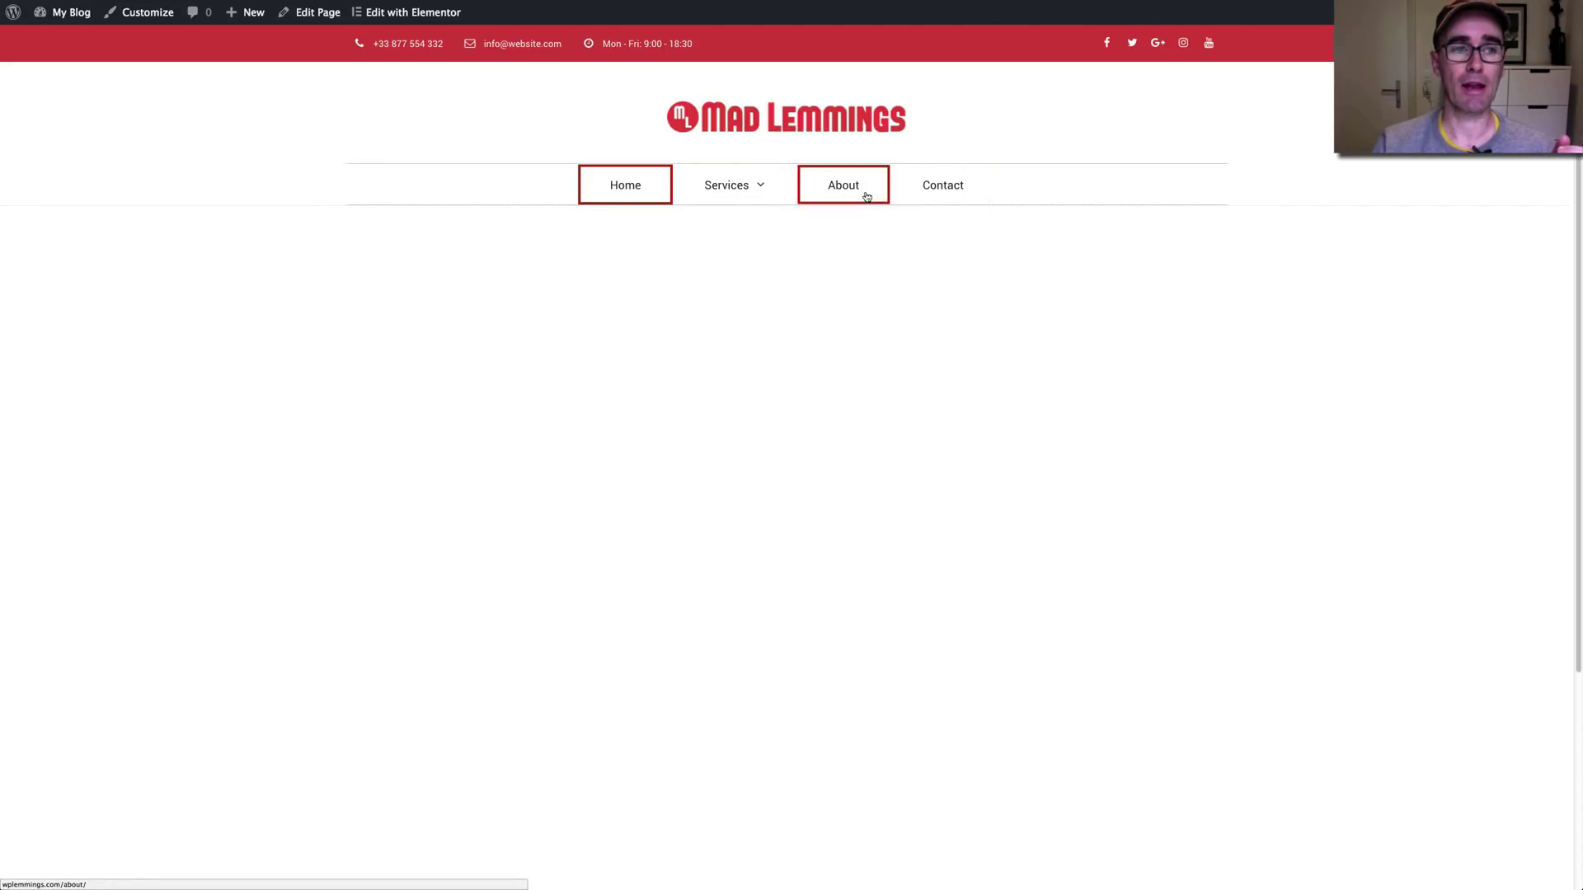
pyautogui.moveTo(132, 33)
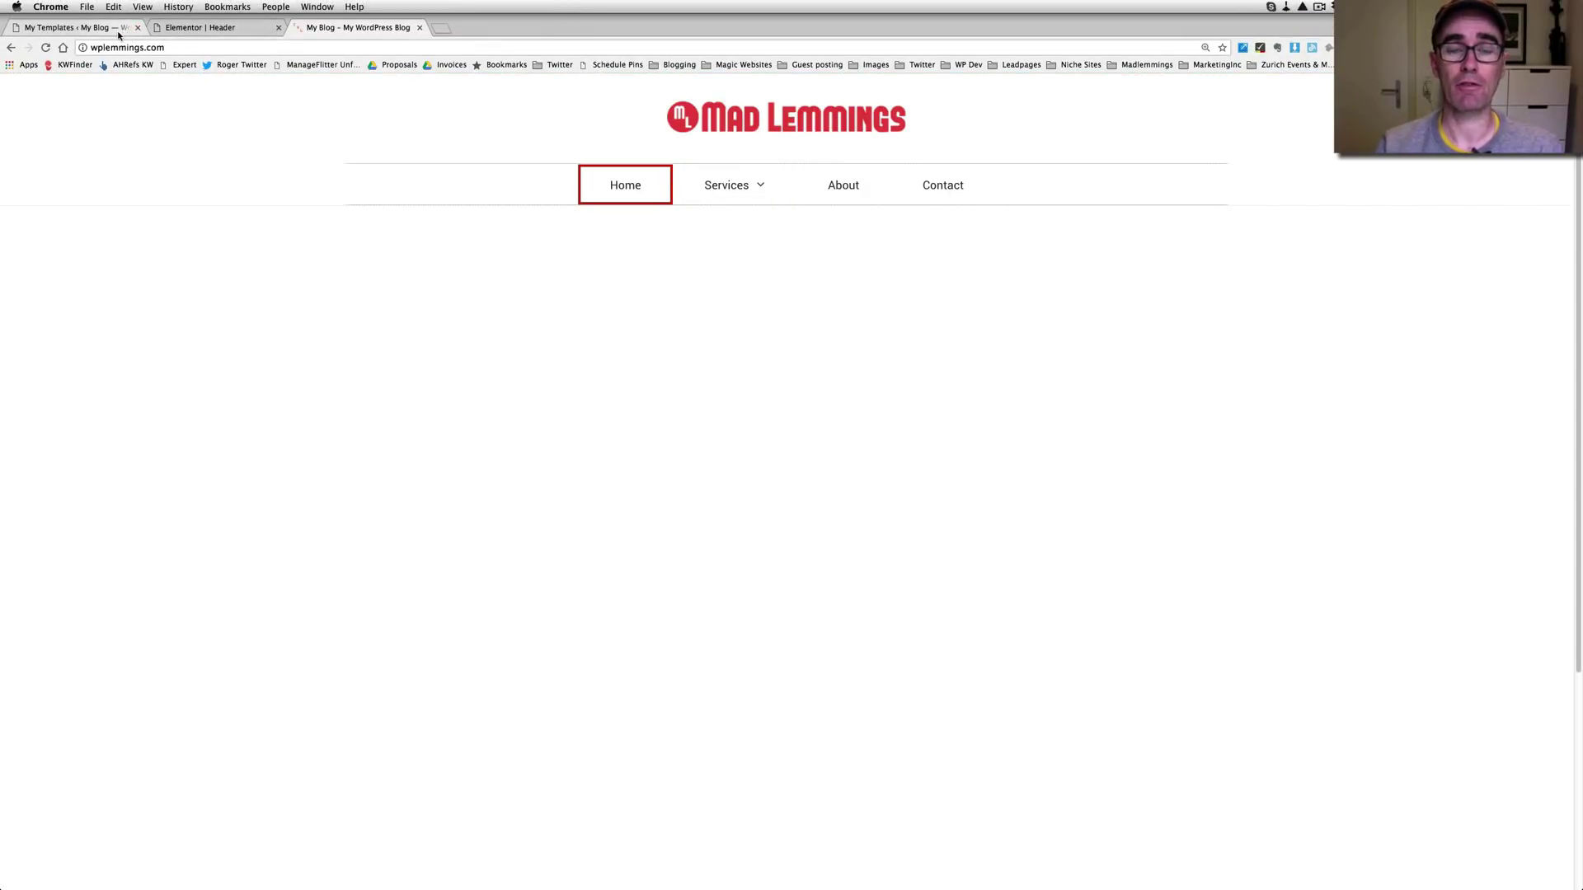
pyautogui.click(202, 33)
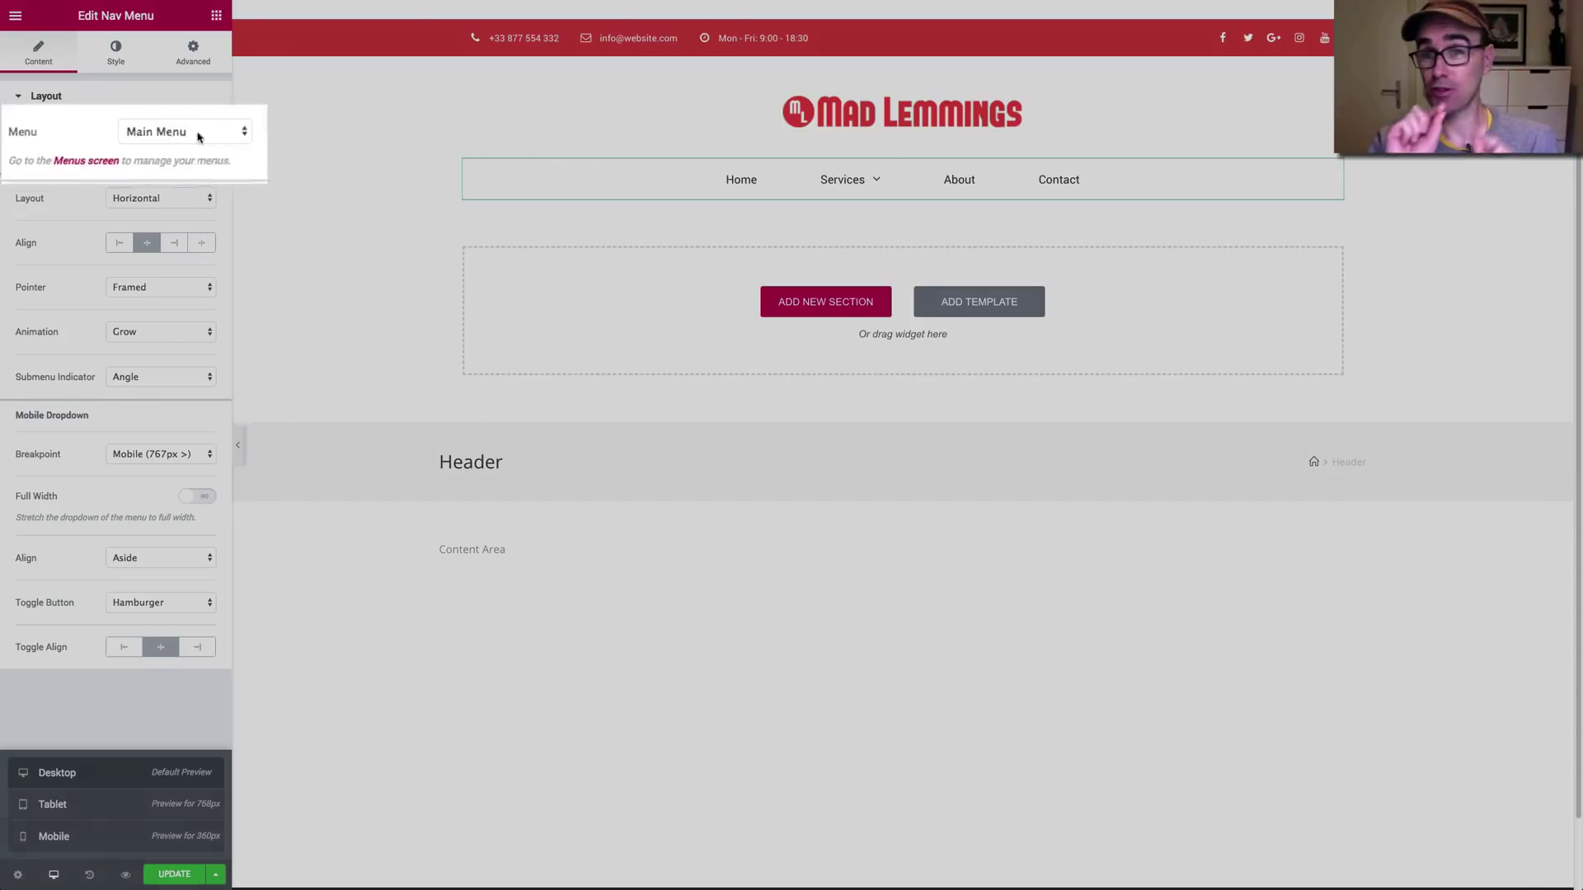
# - Keep Main Menu as the Nav Menu's menu, then switch to the My Templates list
pyautogui.click(198, 137)
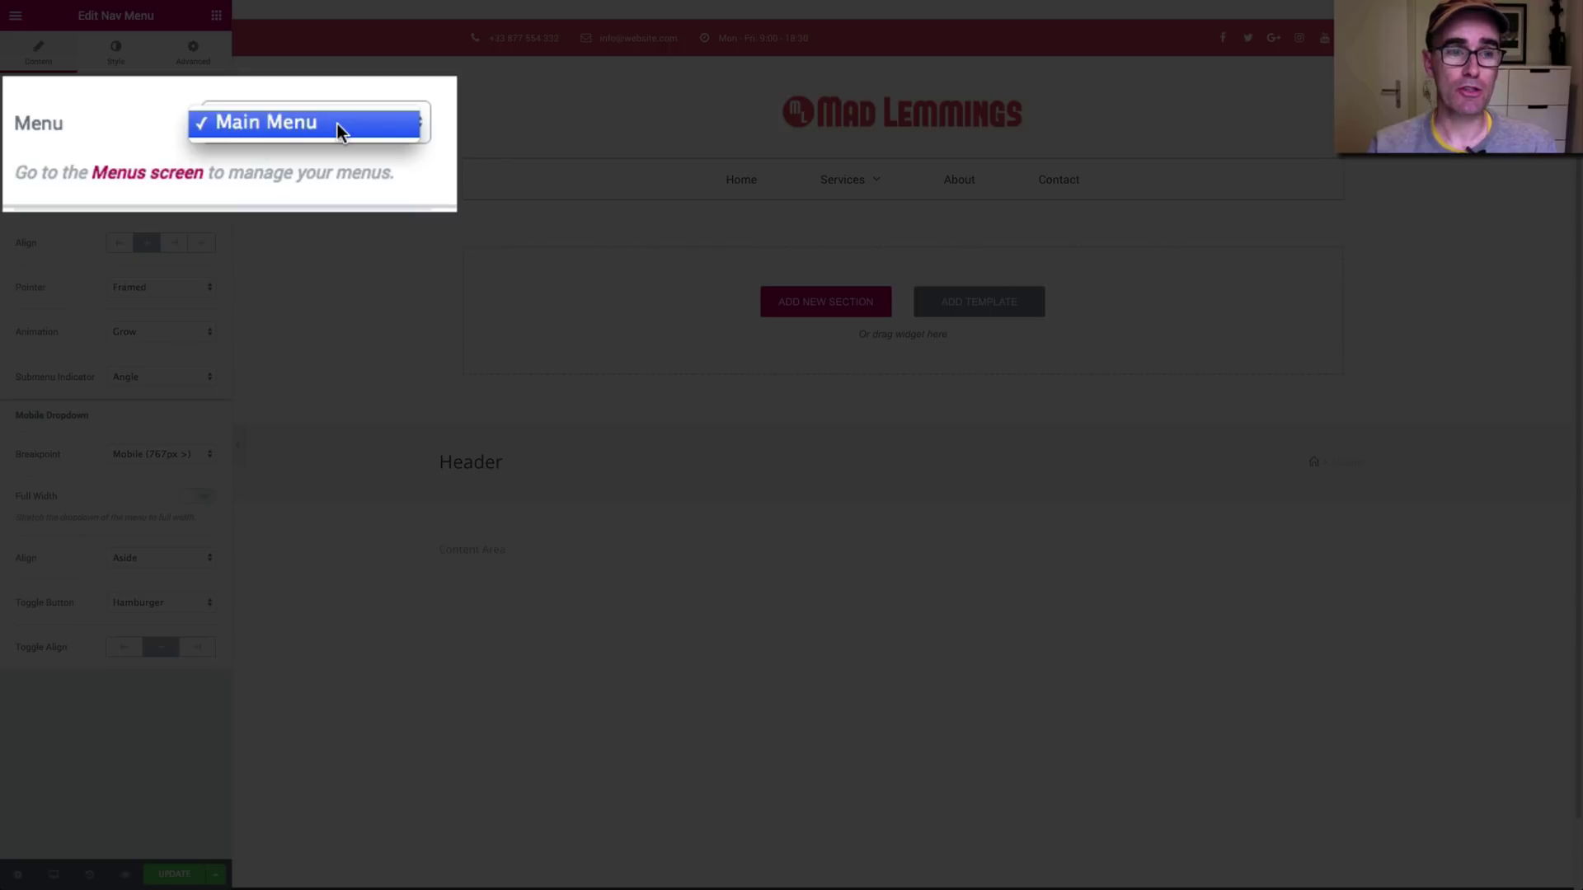
pyautogui.click(289, 126)
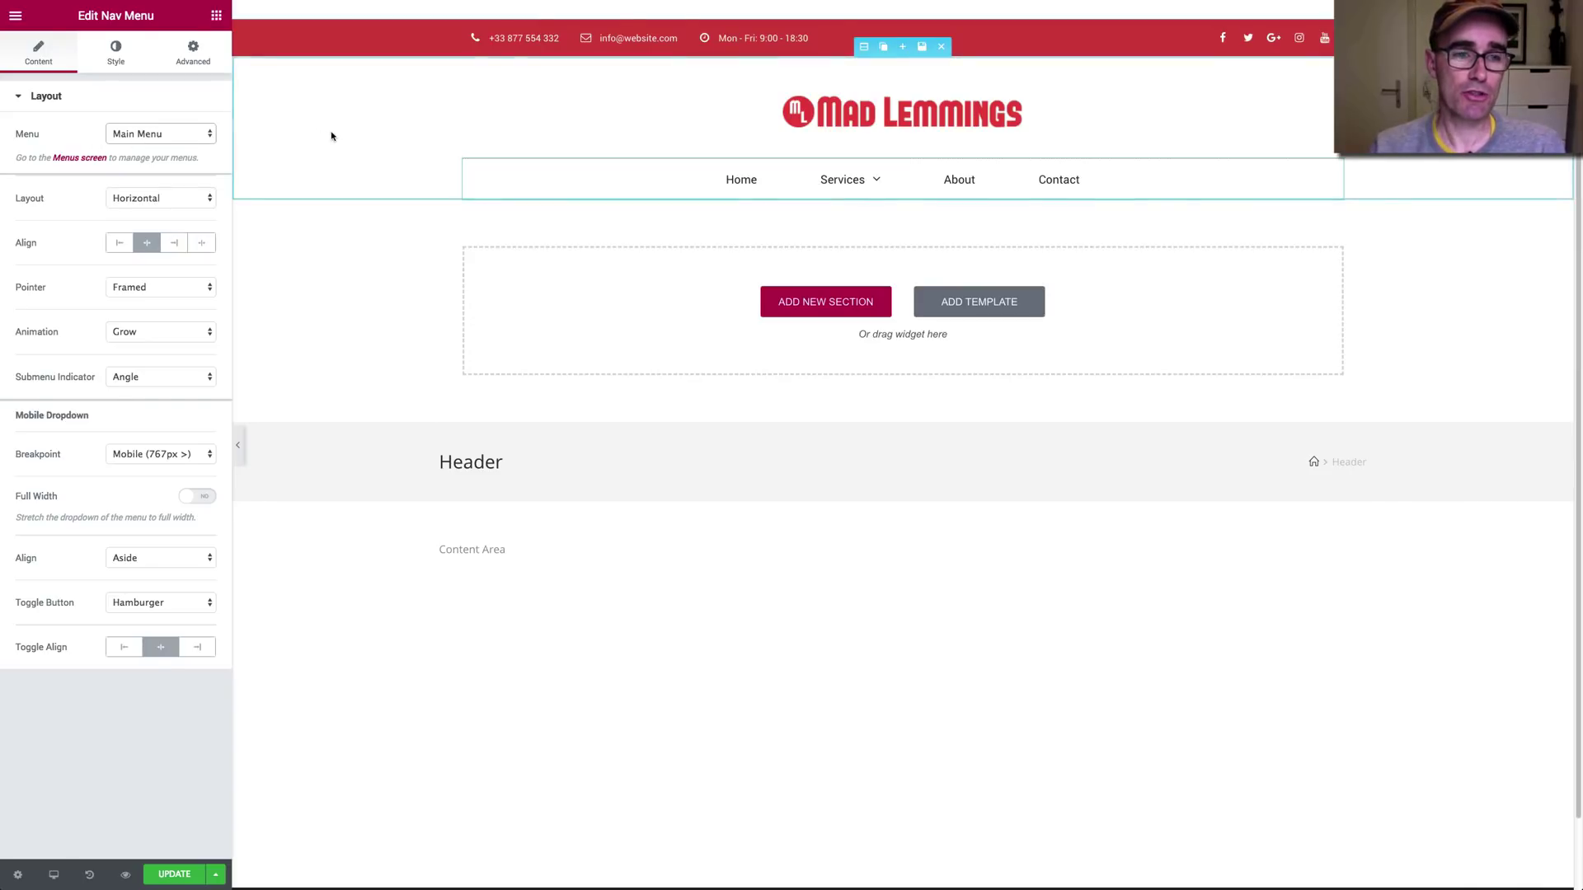
pyautogui.click(169, 135)
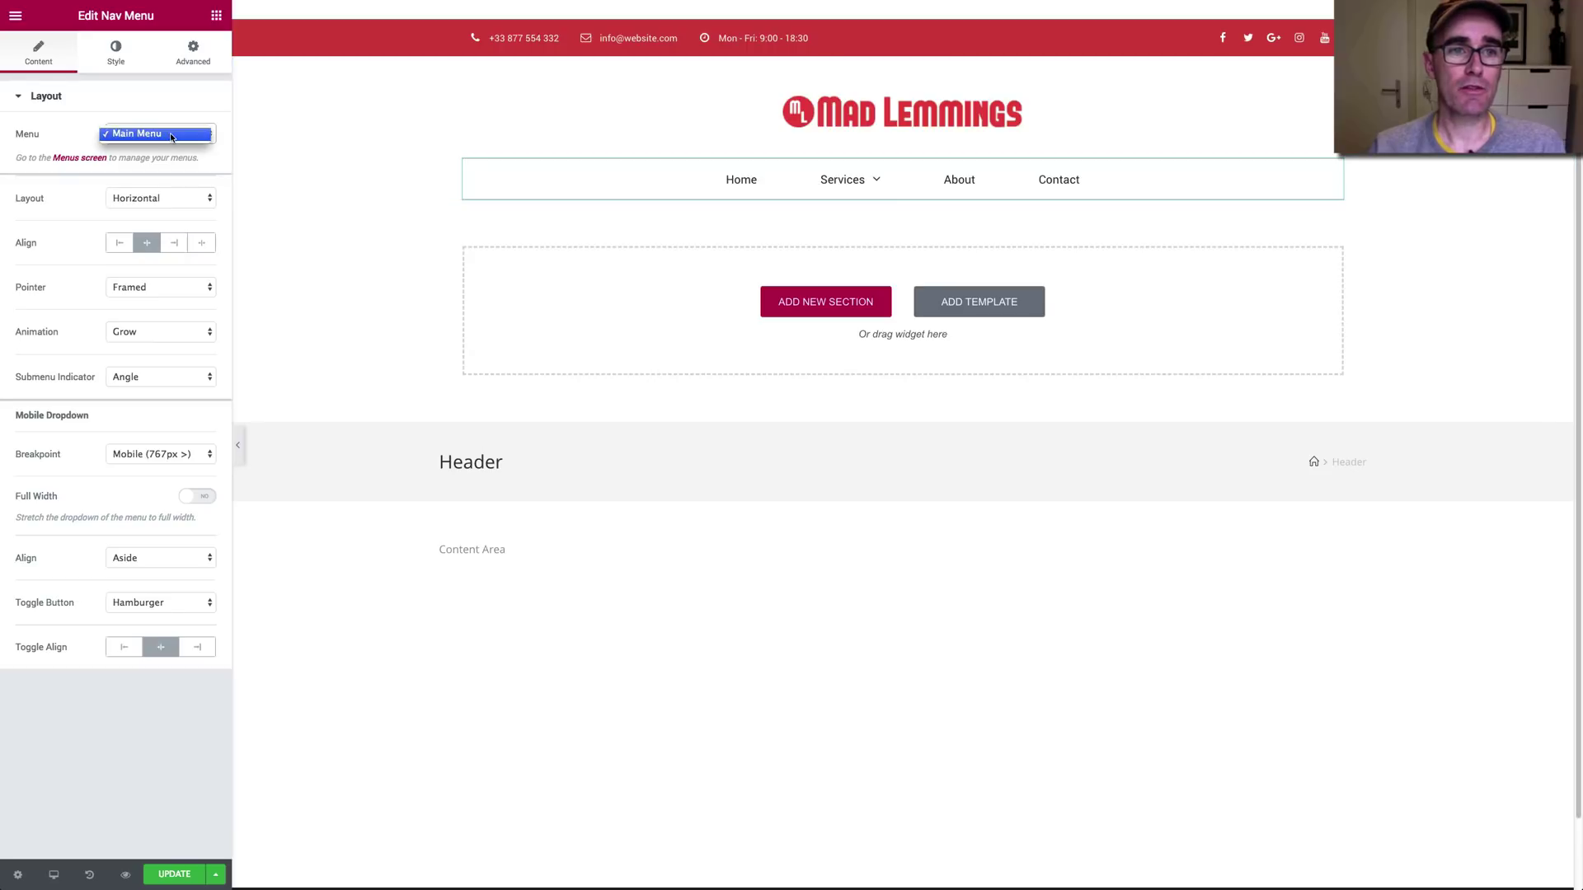
pyautogui.click(163, 134)
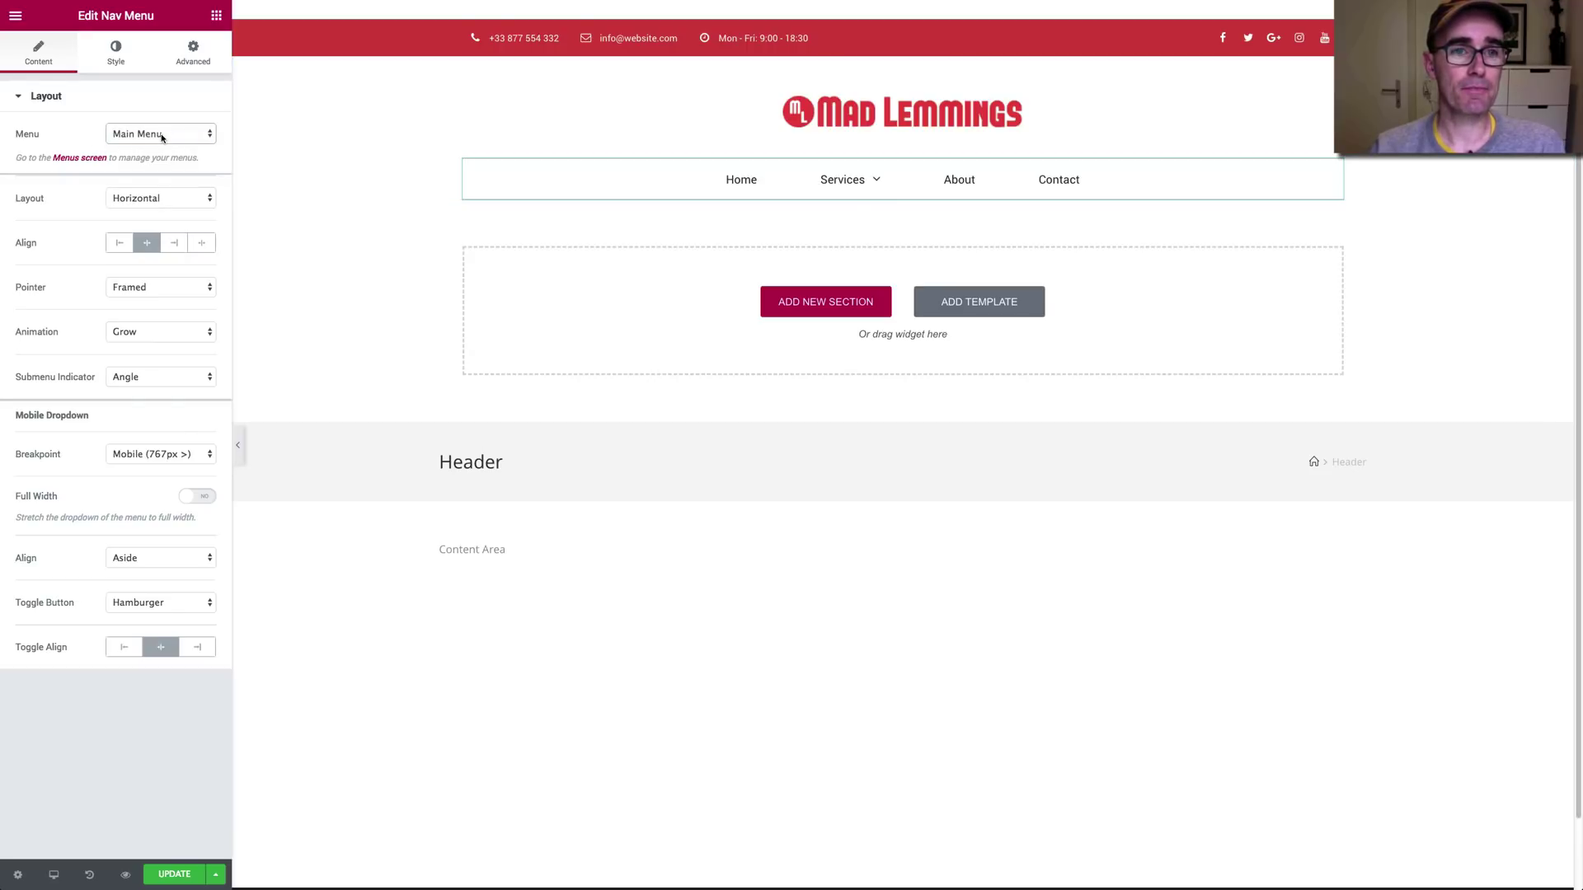
pyautogui.moveTo(314, 3)
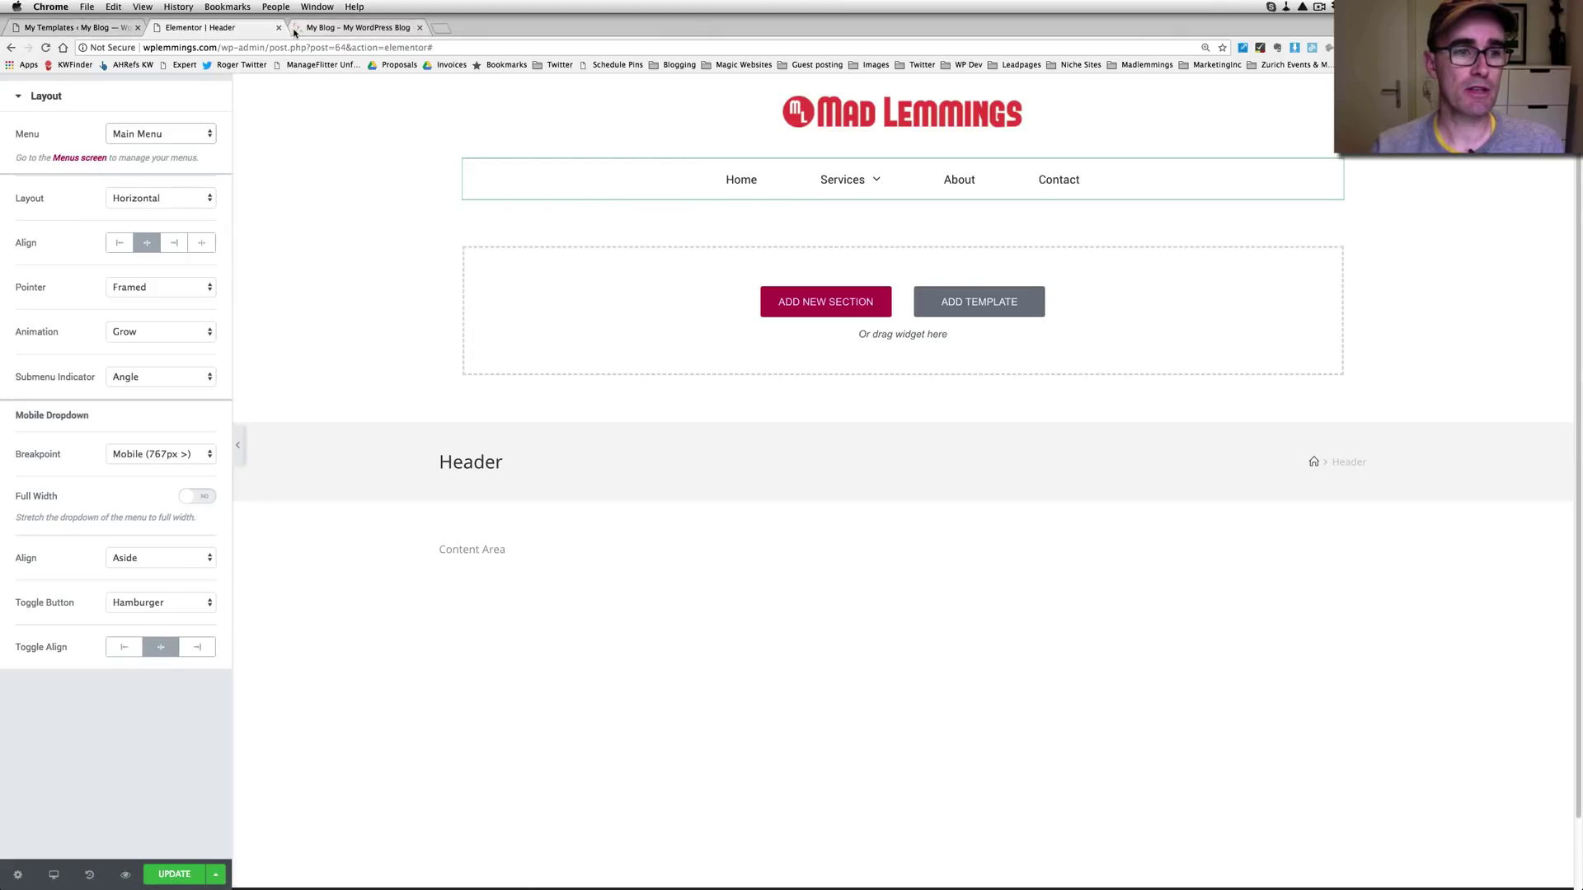
pyautogui.click(83, 27)
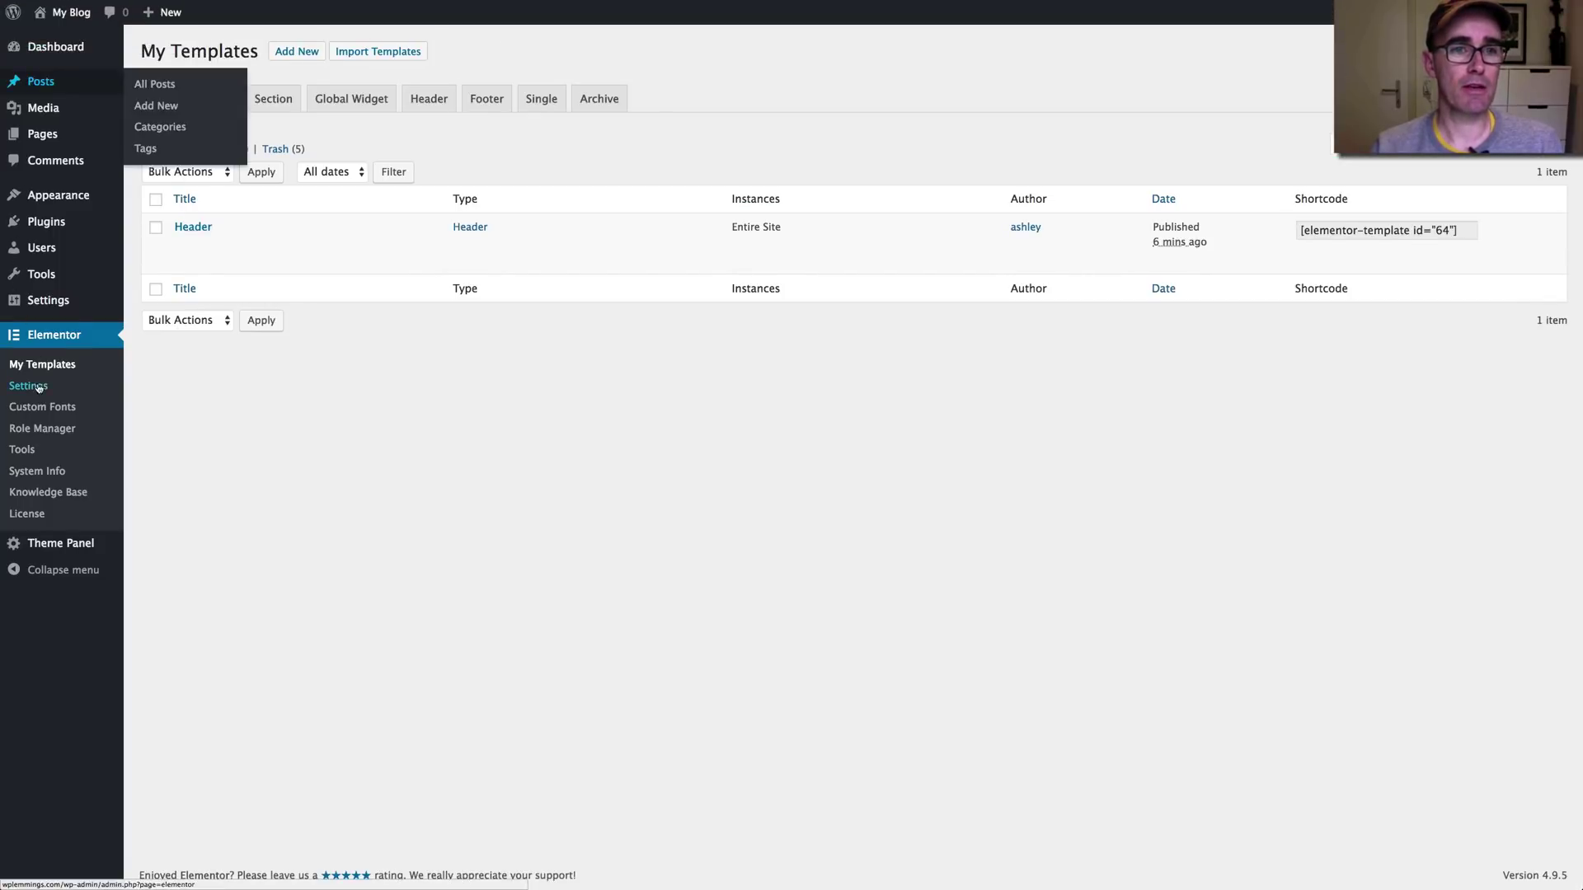
# - In Appearance > Menus, remove Link2 from Main Menu, then start a new menu without saving
pyautogui.moveTo(57, 195)
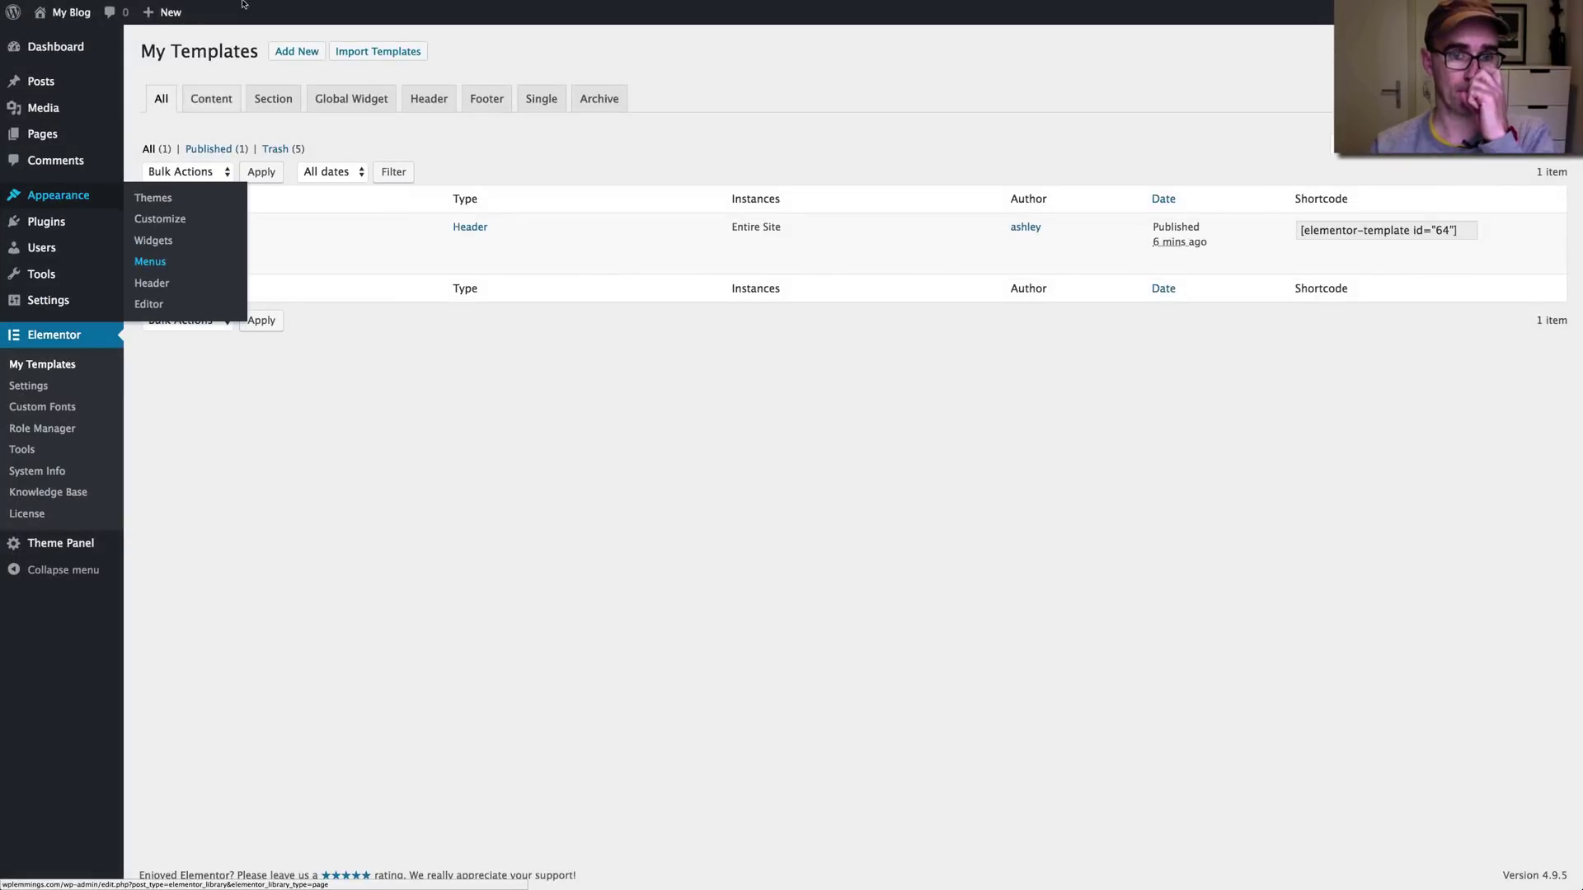
pyautogui.keyDown('super'); pyautogui.click(155, 260); pyautogui.keyUp('super')
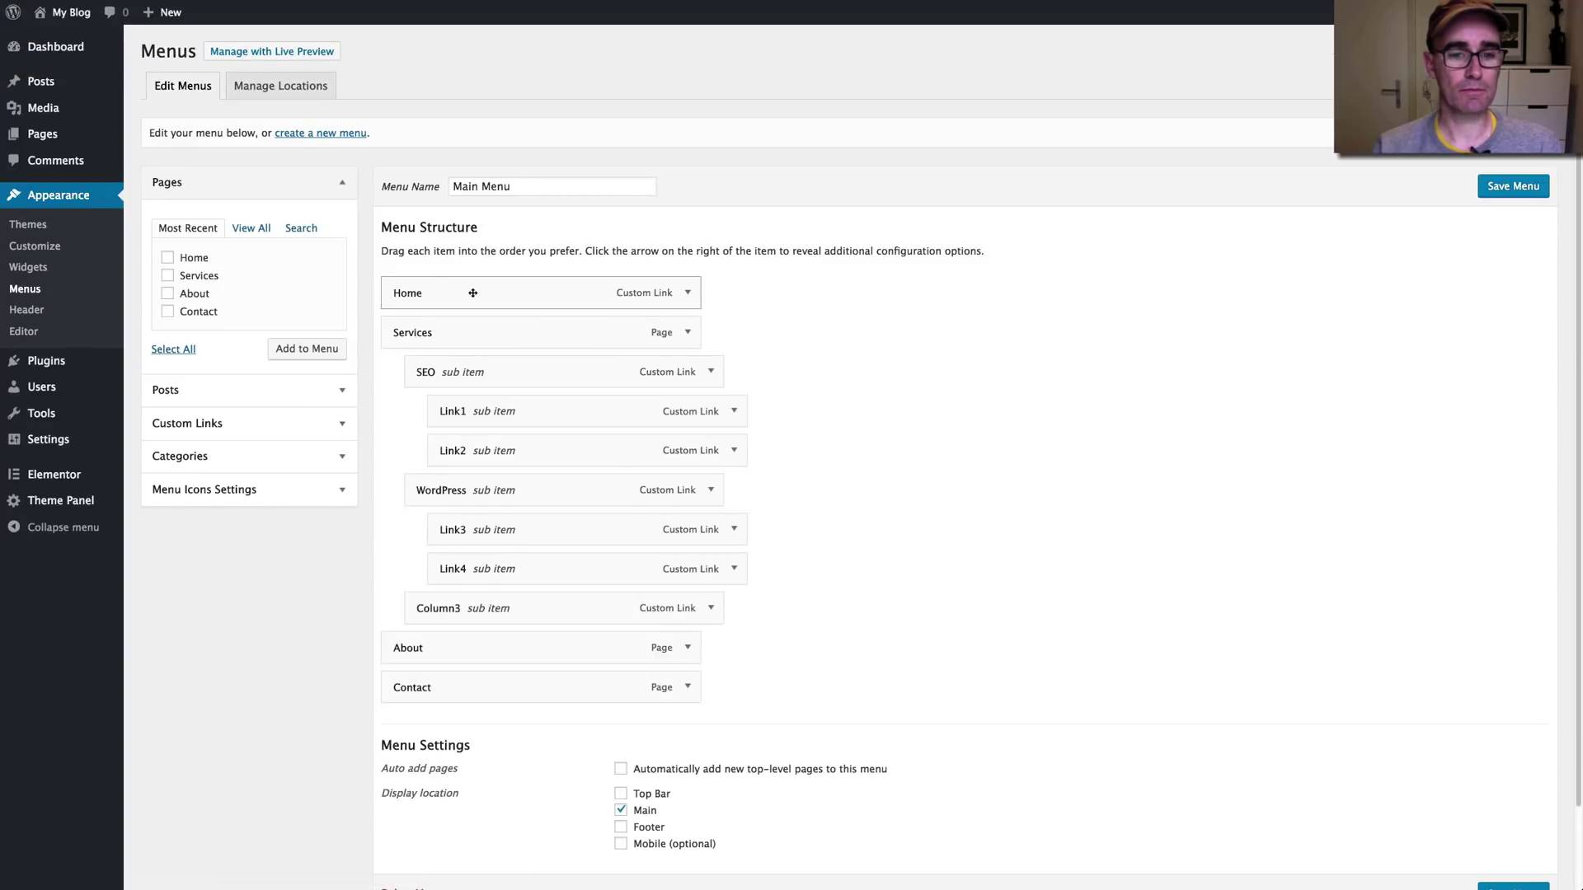
pyautogui.scroll(-2, 474, 296)
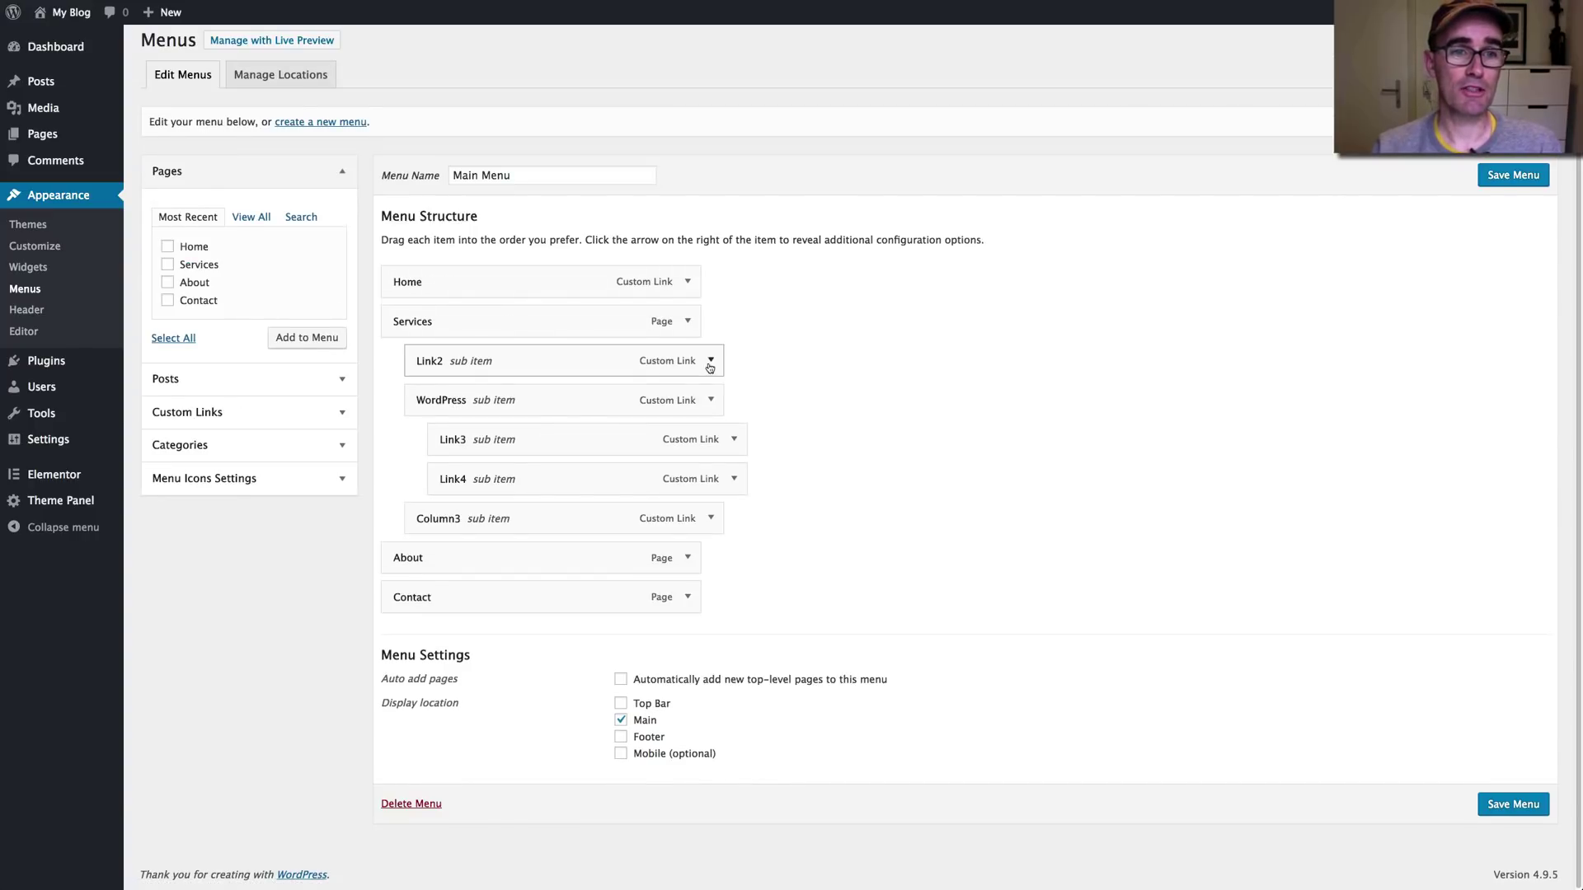
pyautogui.click(711, 360)
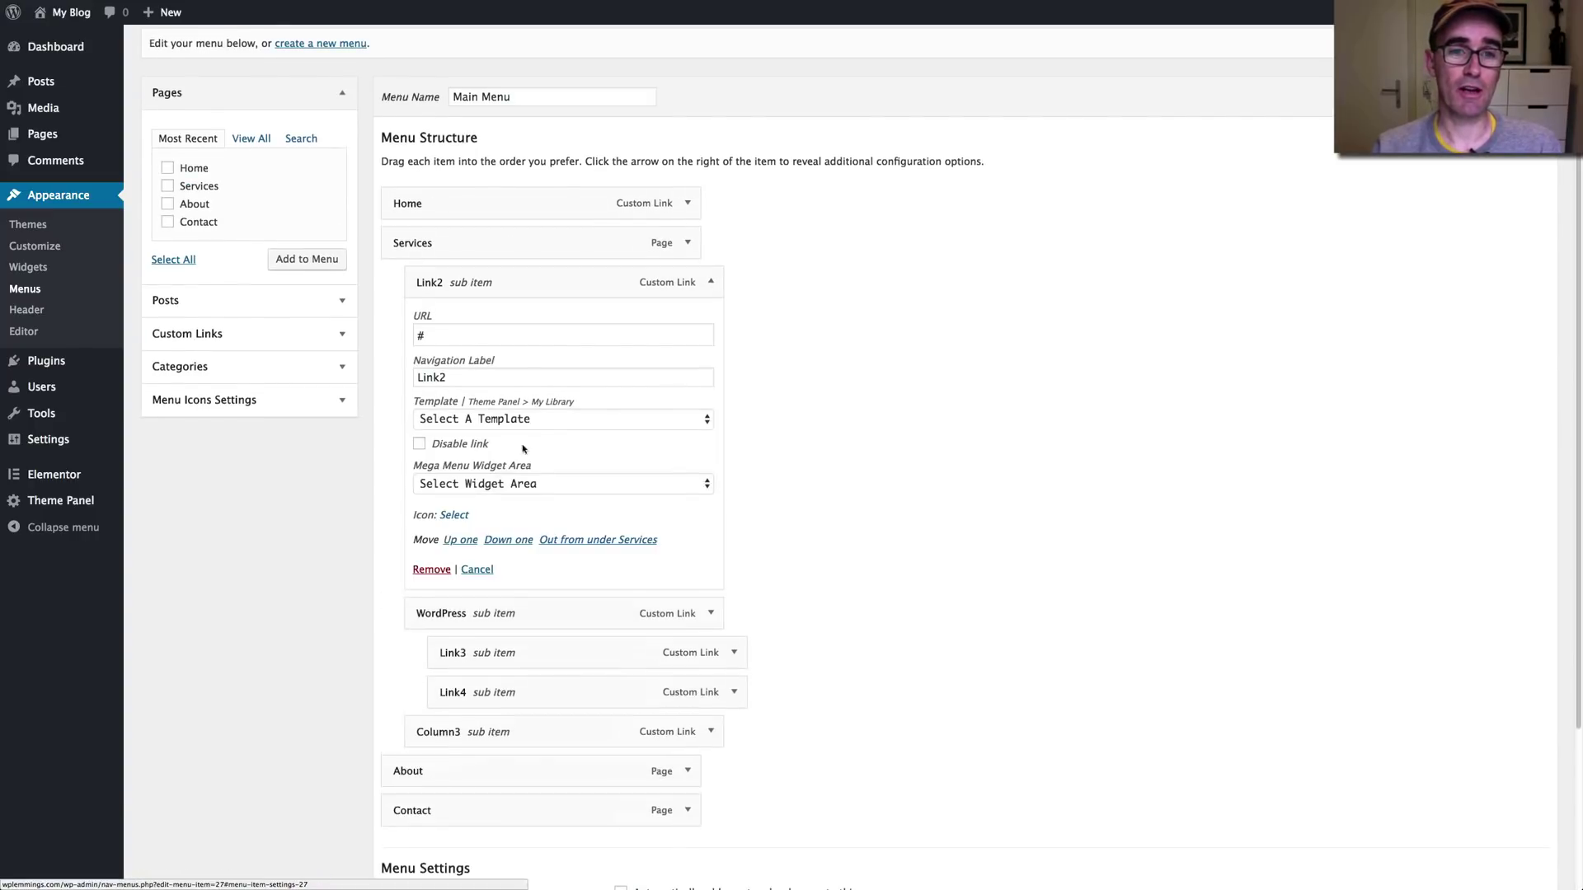
pyautogui.click(432, 570)
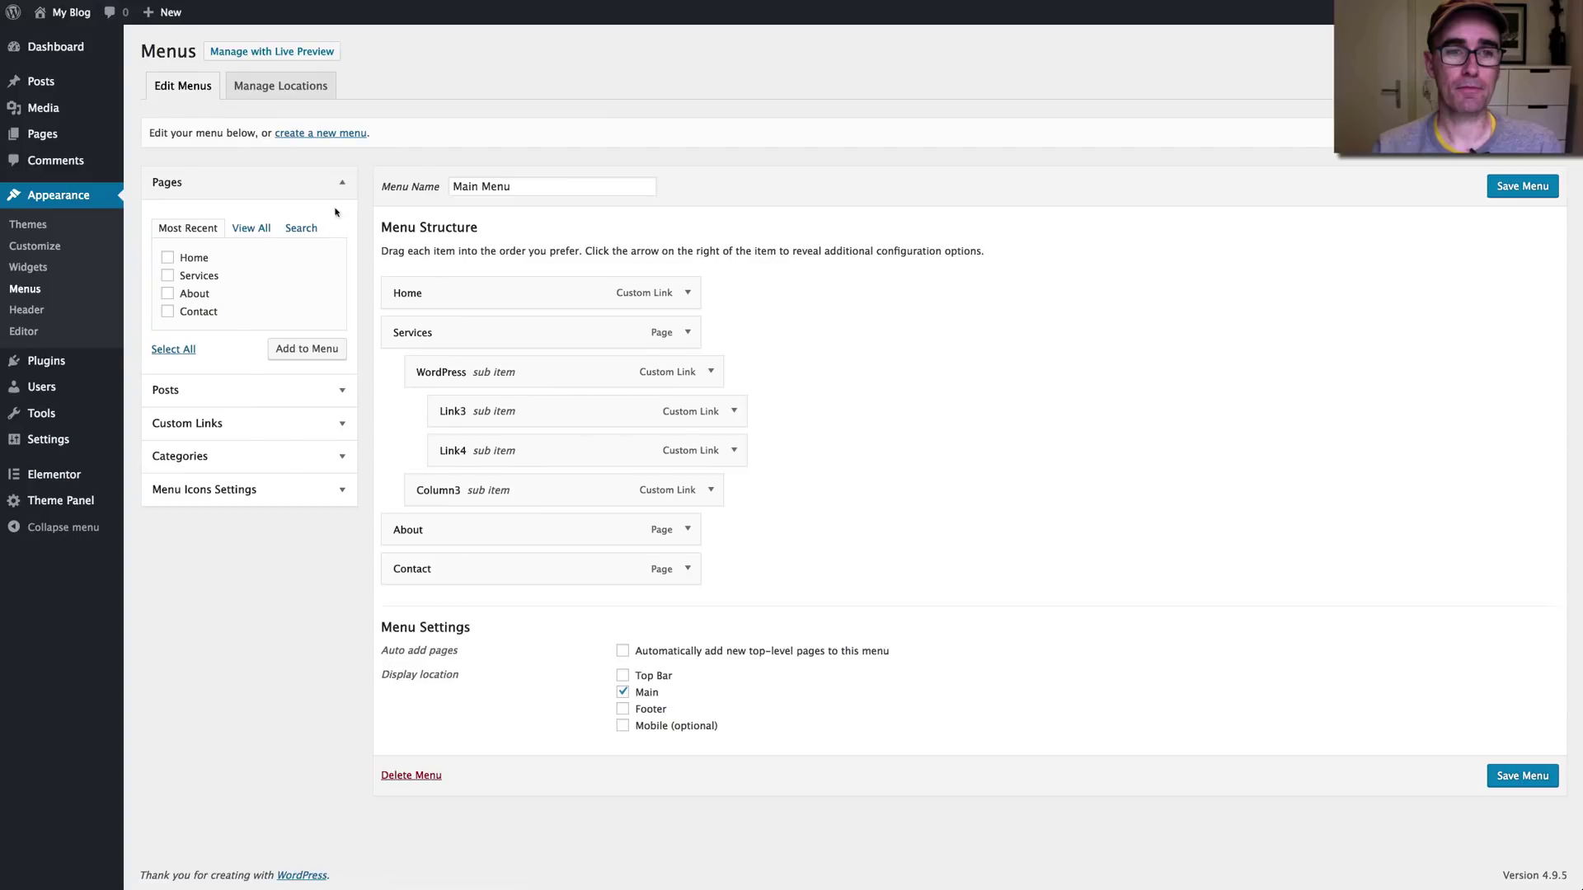
pyautogui.click(339, 133)
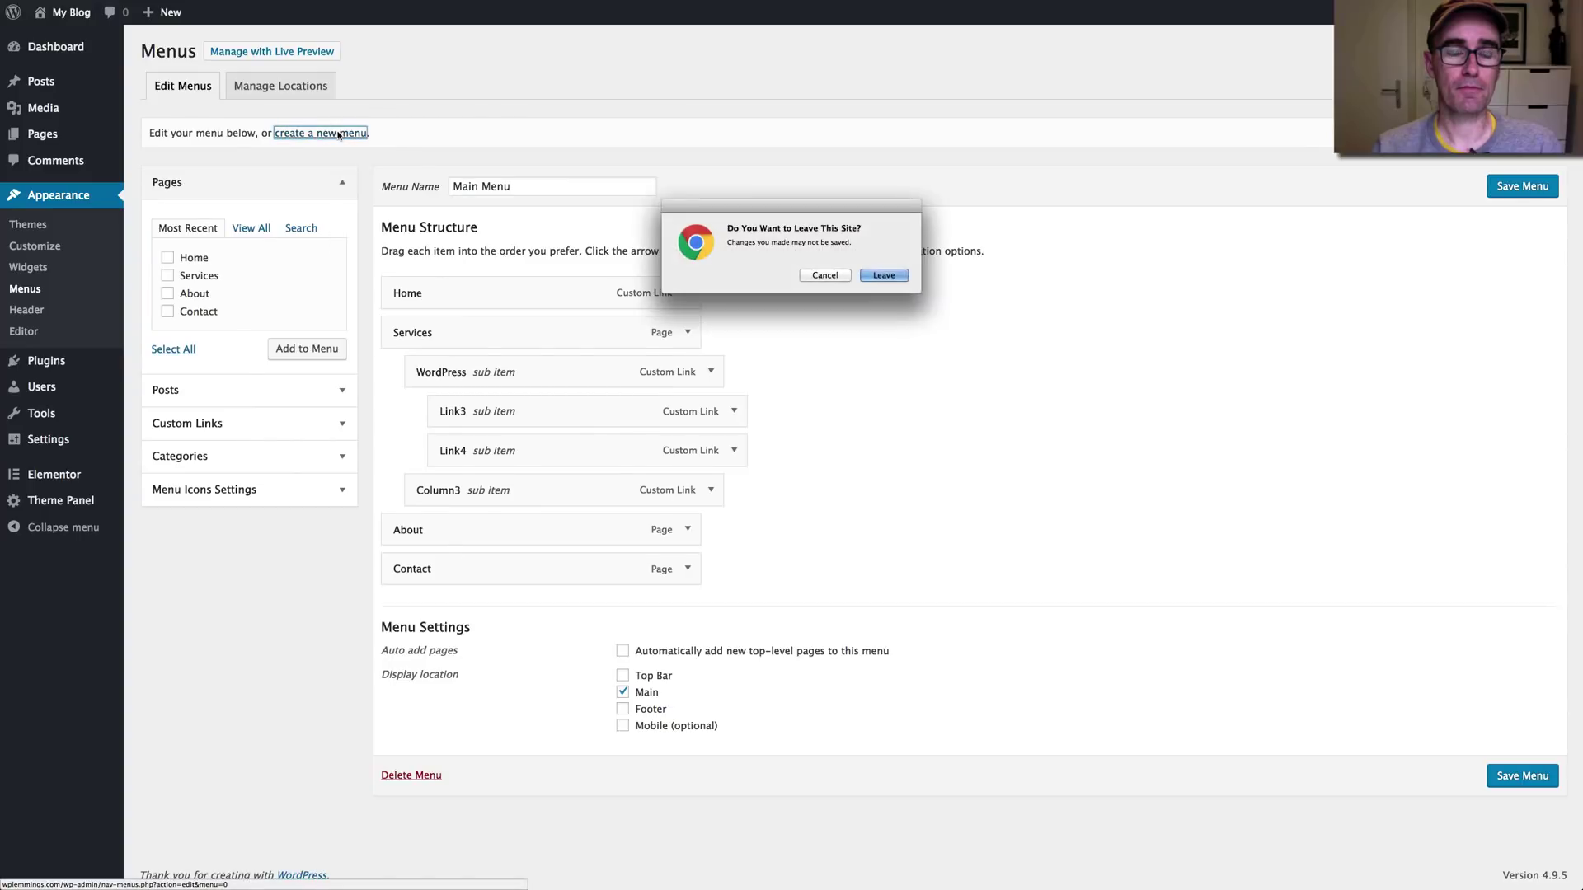
pyautogui.click(881, 276)
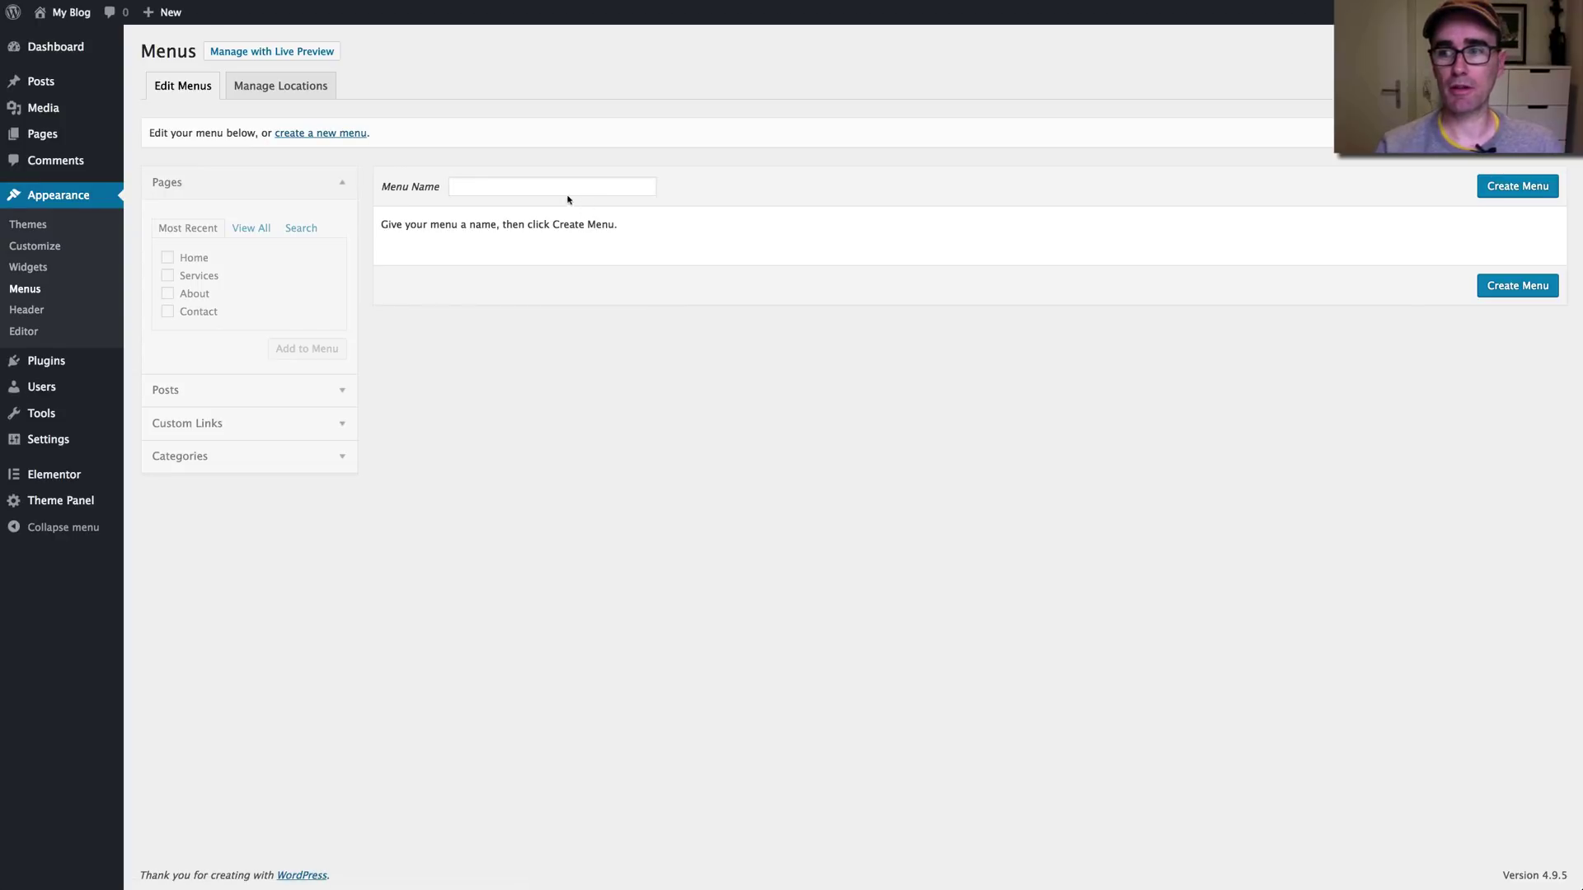
# - Create a new WordPress menu named 'Menu'
pyautogui.click(565, 186)
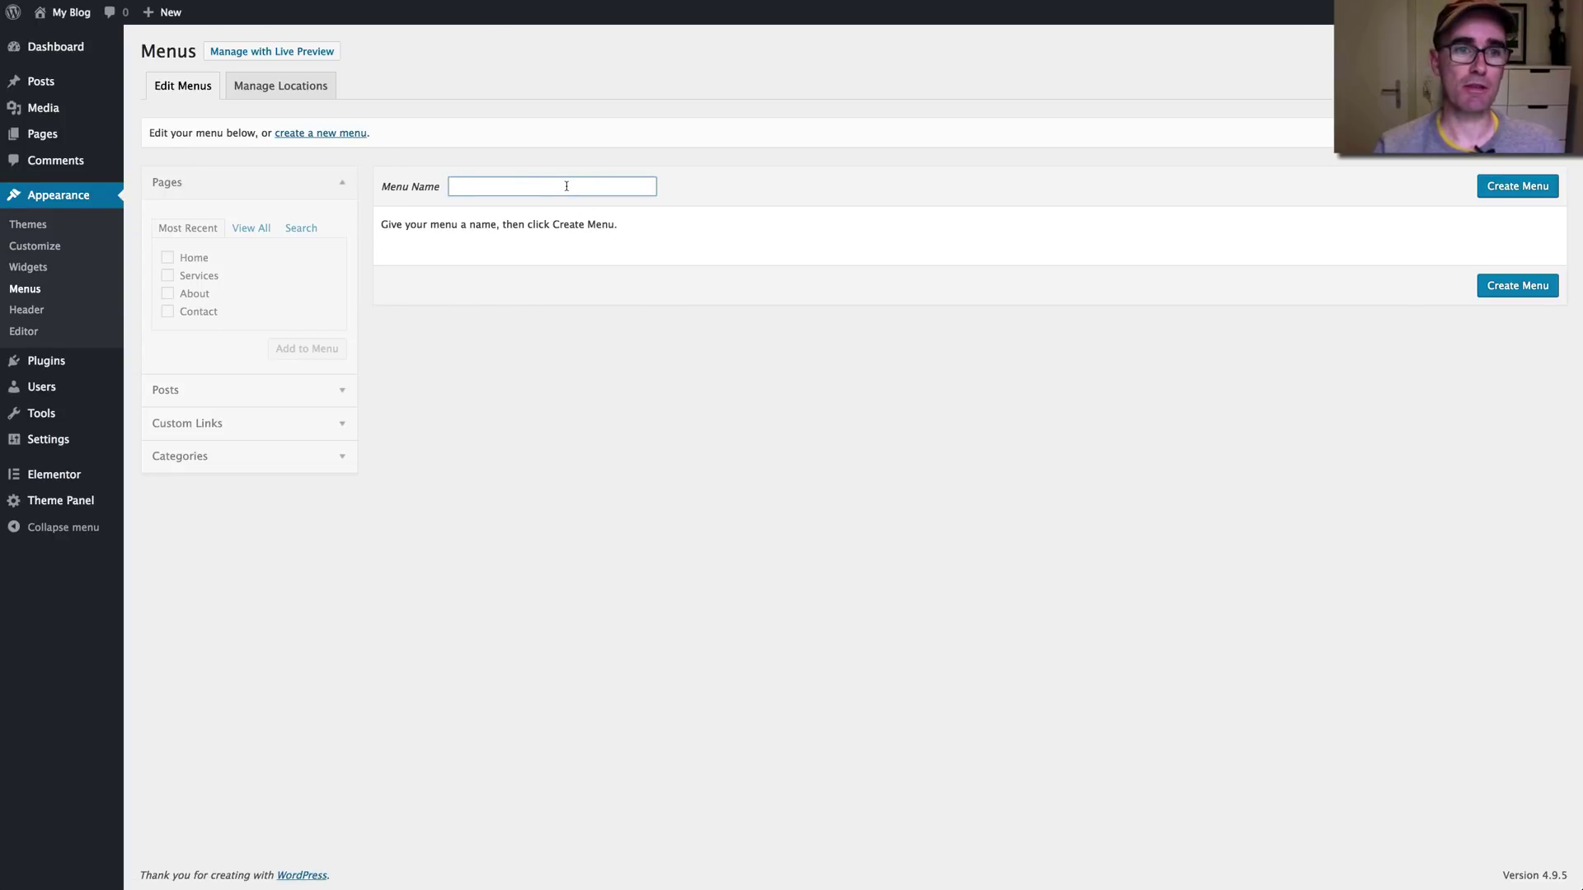
pyautogui.write('Menu')
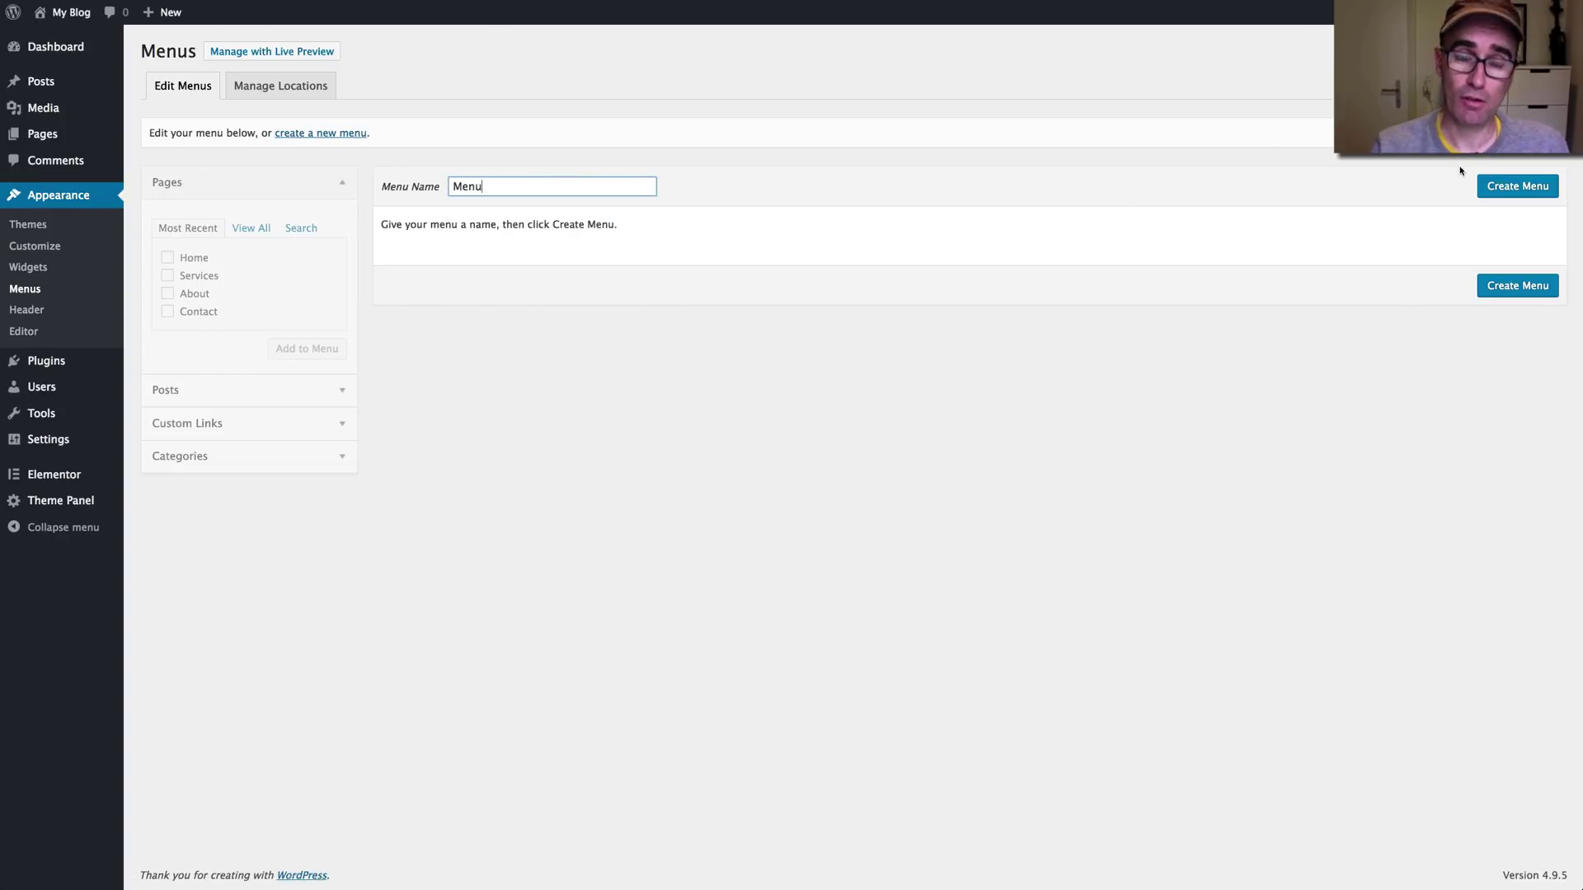
pyautogui.click(1502, 186)
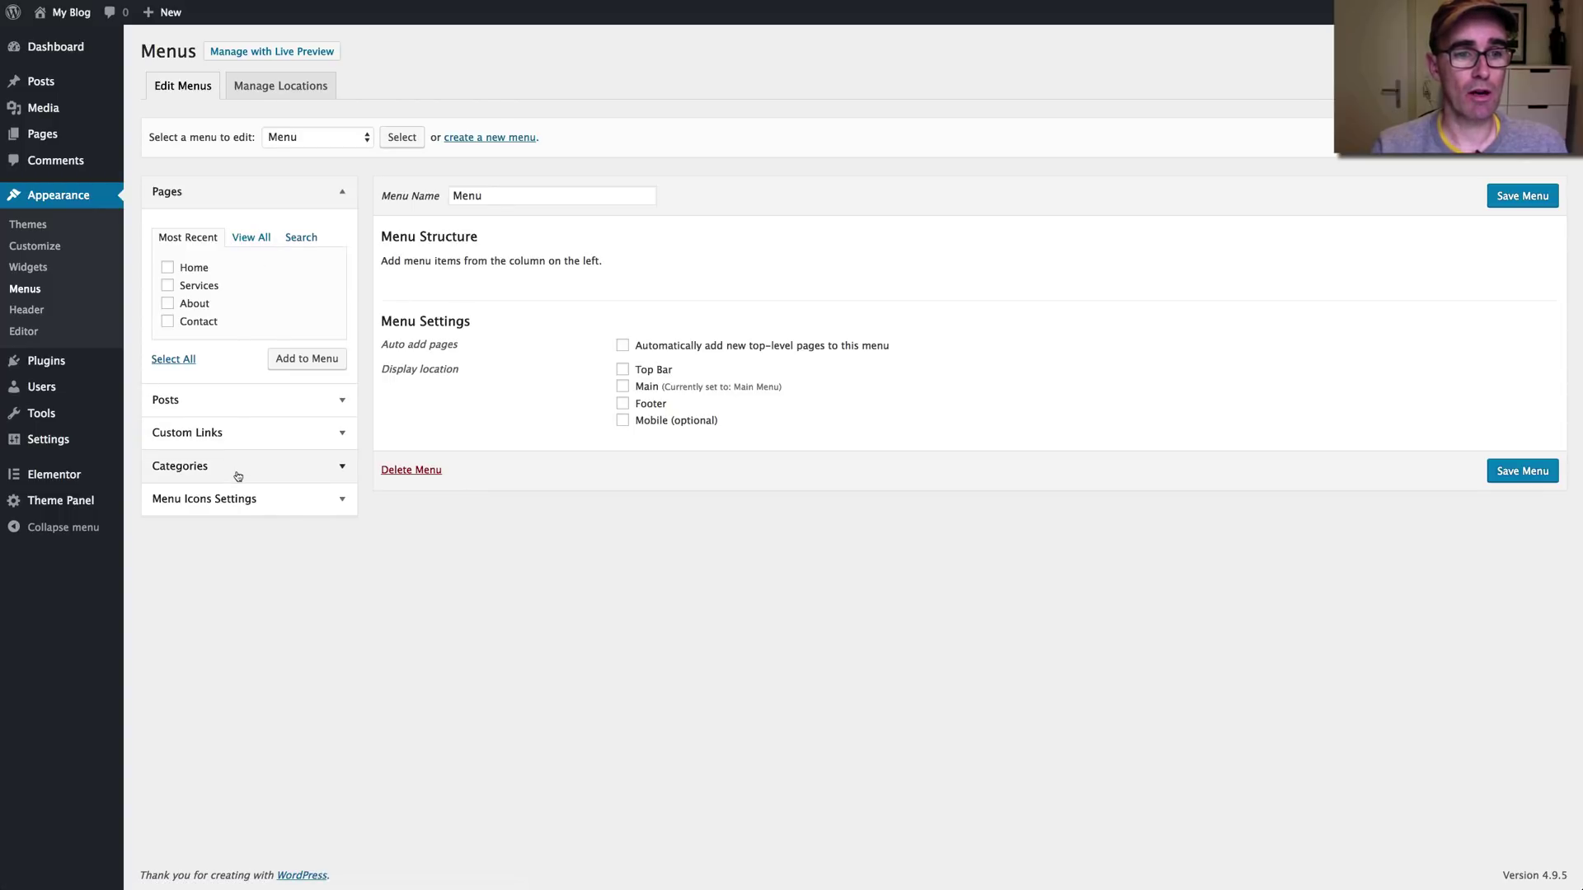
# - Add the Home, Services, About and Contact pages to Menu and save it
pyautogui.click(246, 432)
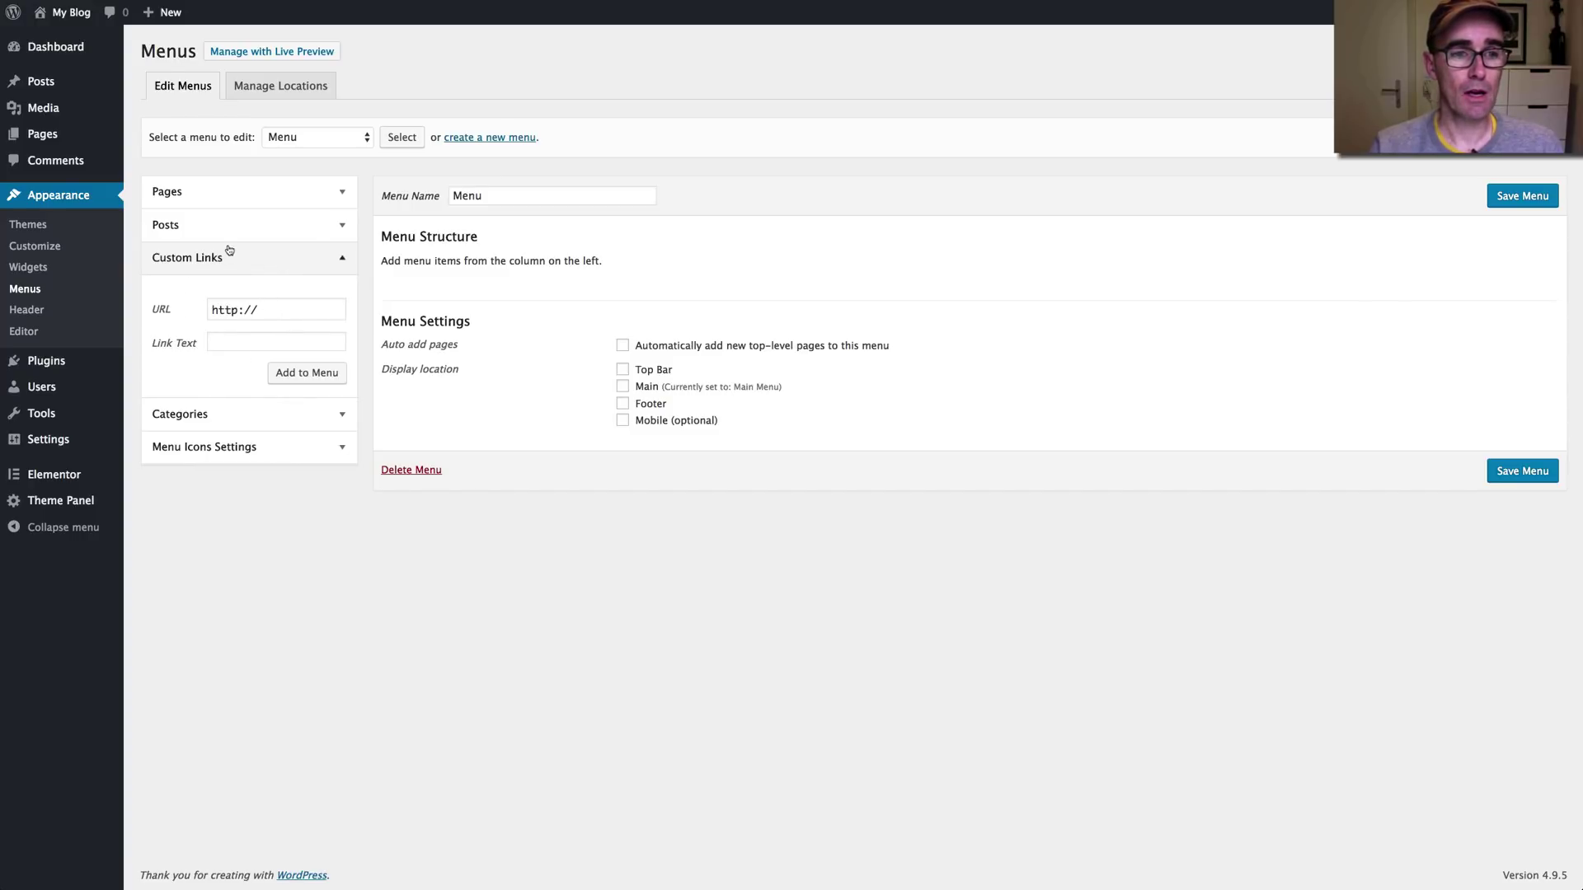
pyautogui.click(223, 196)
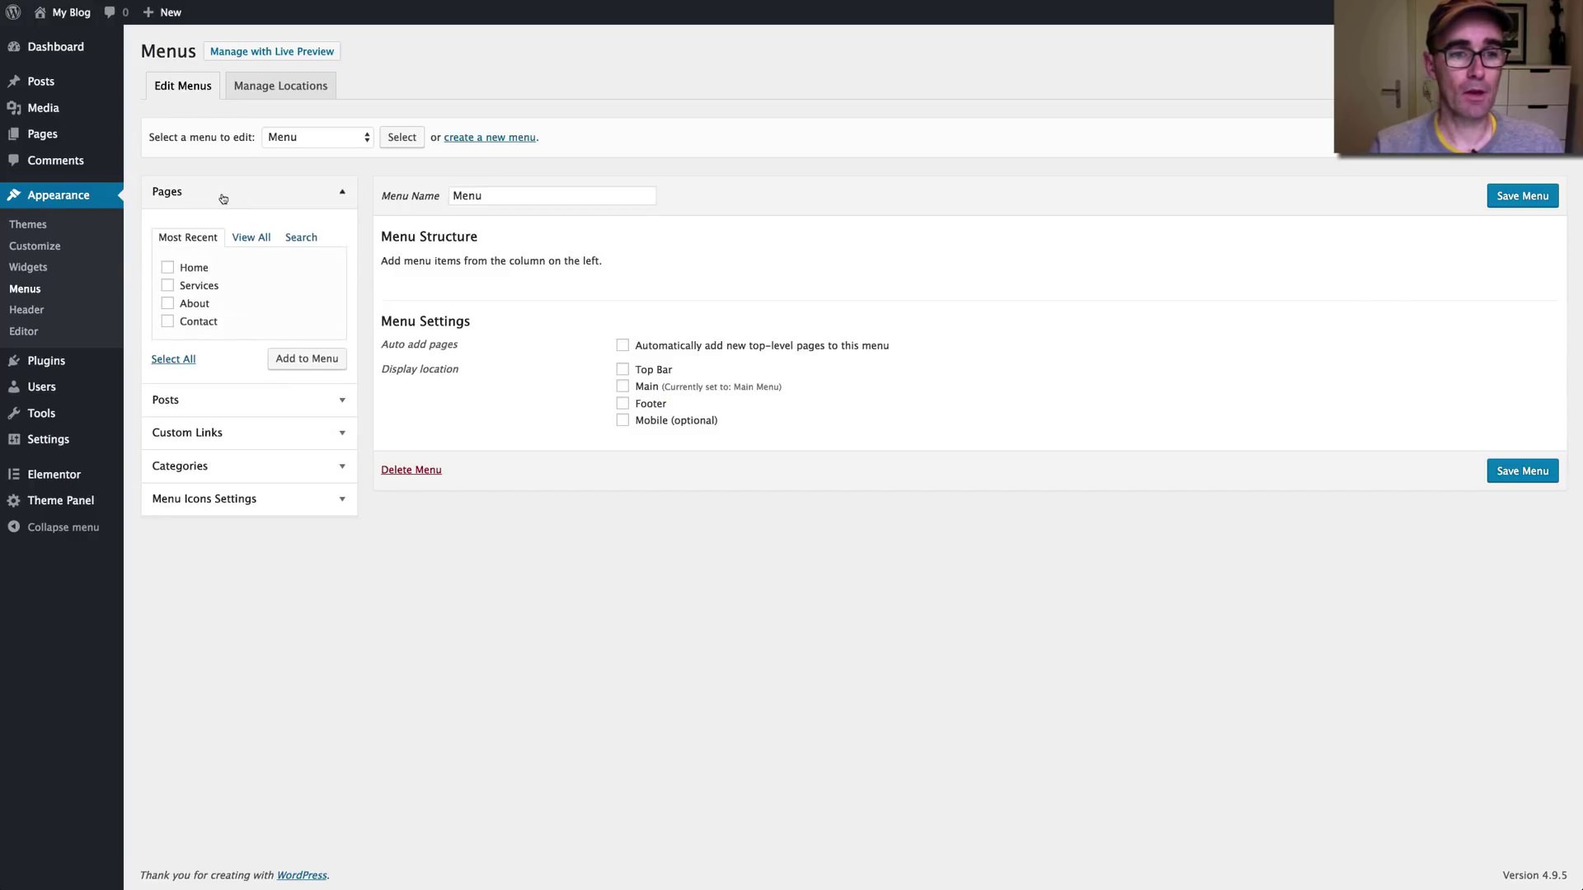
pyautogui.click(227, 438)
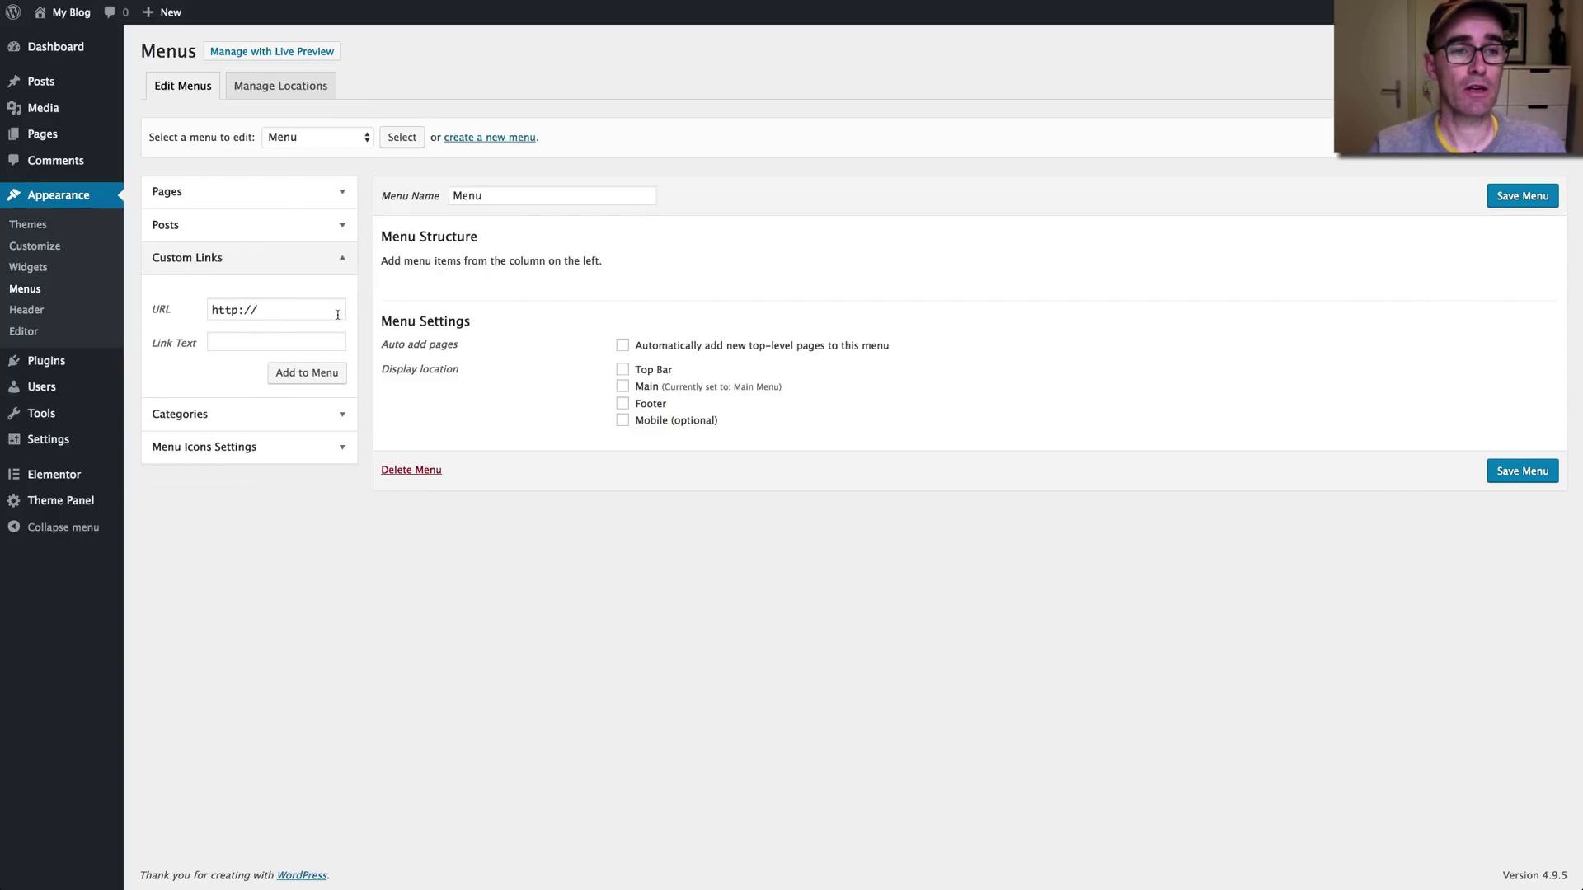
pyautogui.click(240, 196)
pyautogui.click(169, 268)
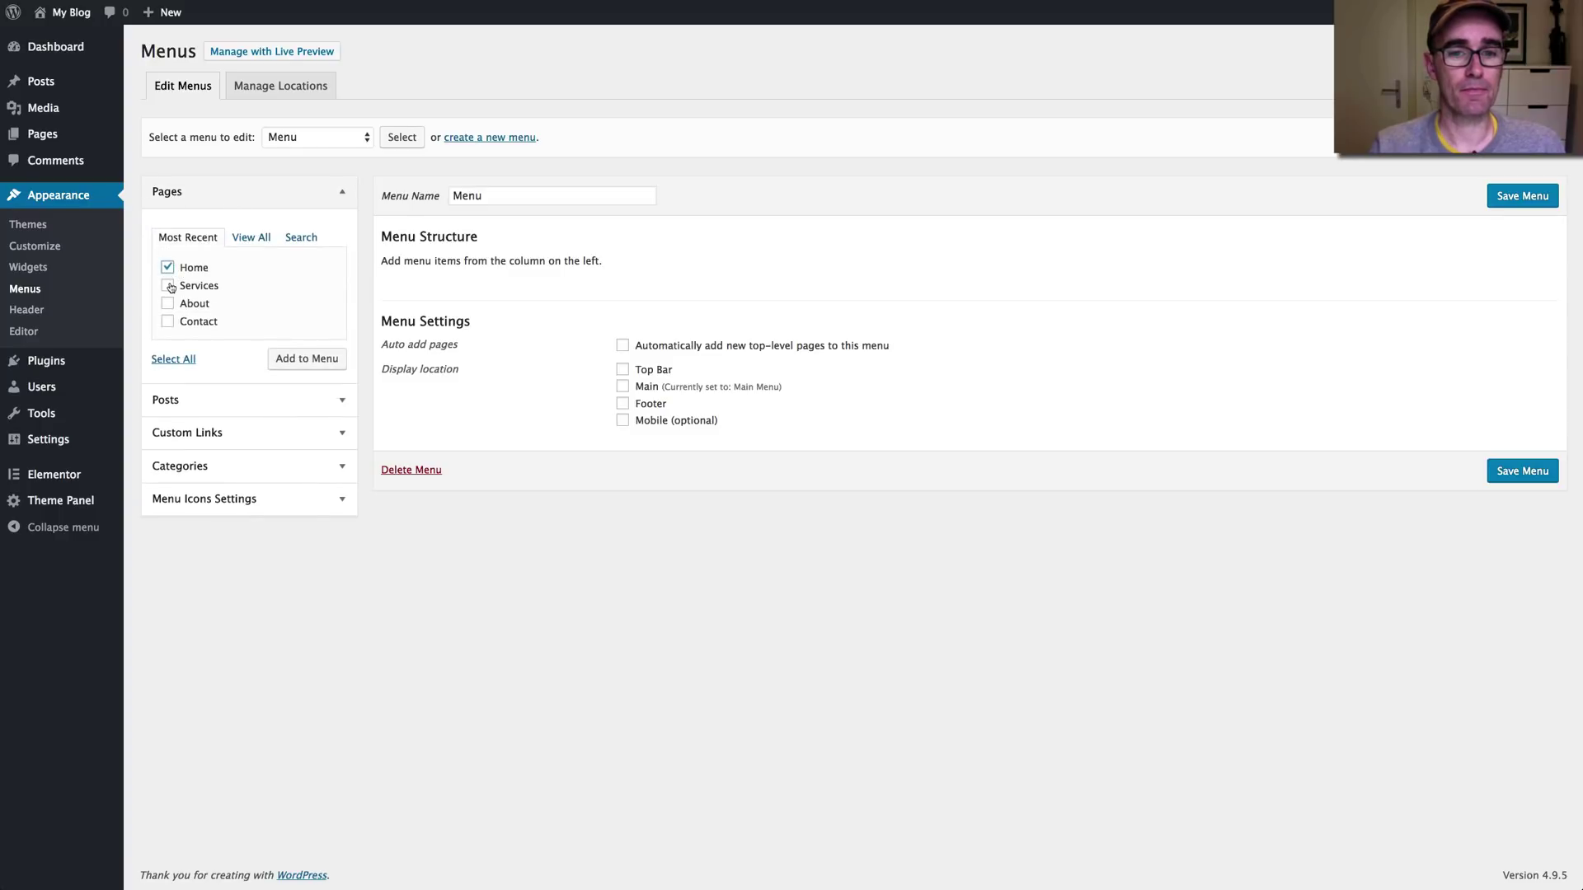
pyautogui.click(168, 305)
pyautogui.click(168, 322)
pyautogui.click(317, 360)
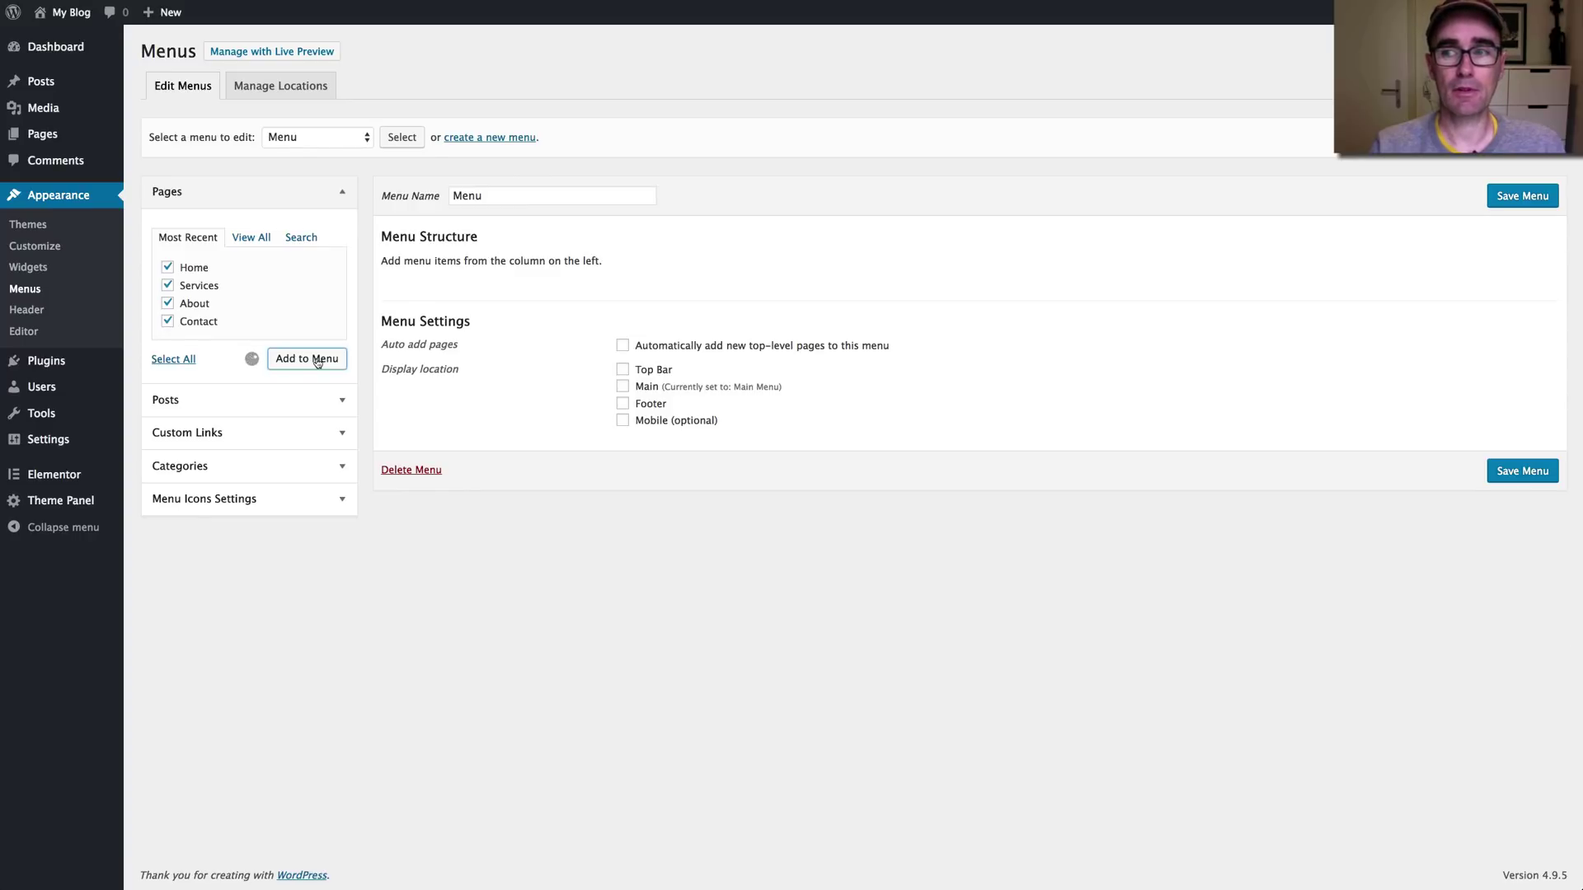
pyautogui.click(1525, 198)
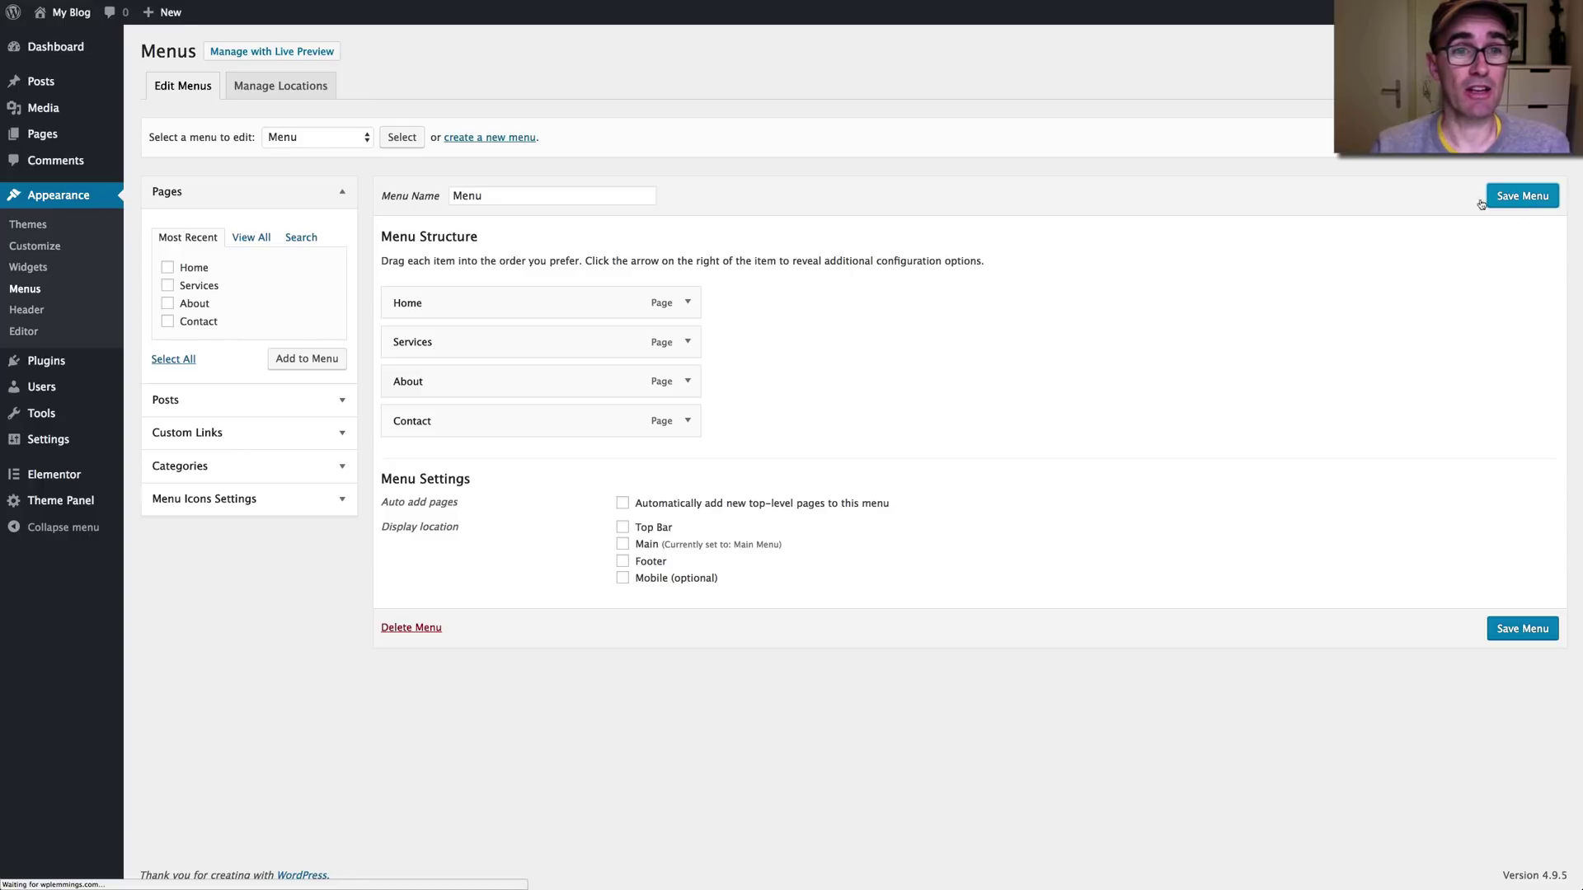
pyautogui.moveTo(345, 41)
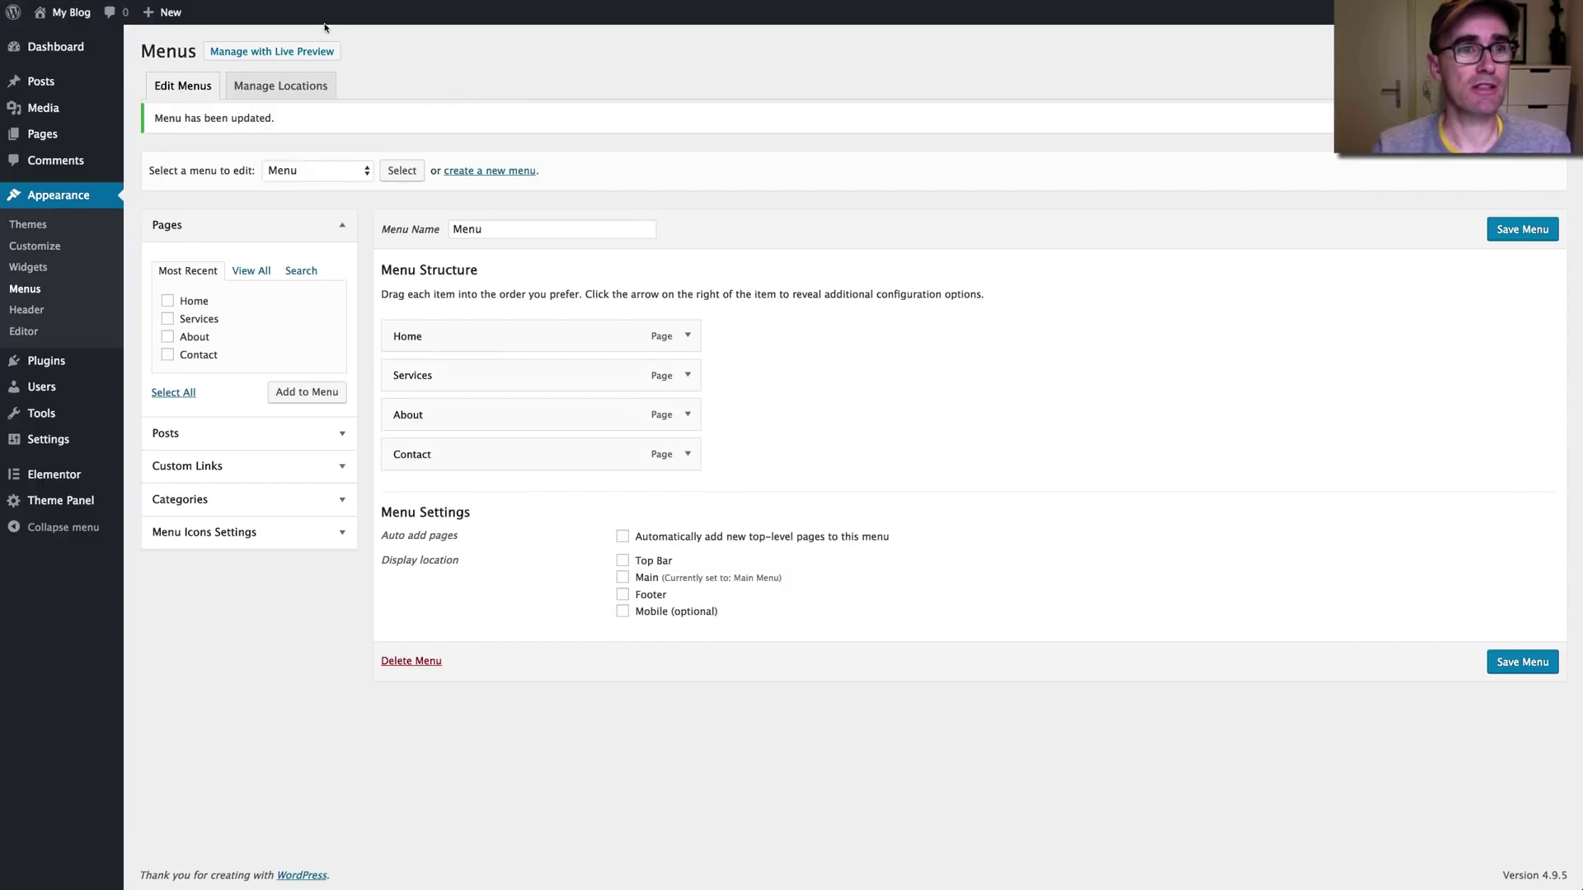
pyautogui.moveTo(324, 5)
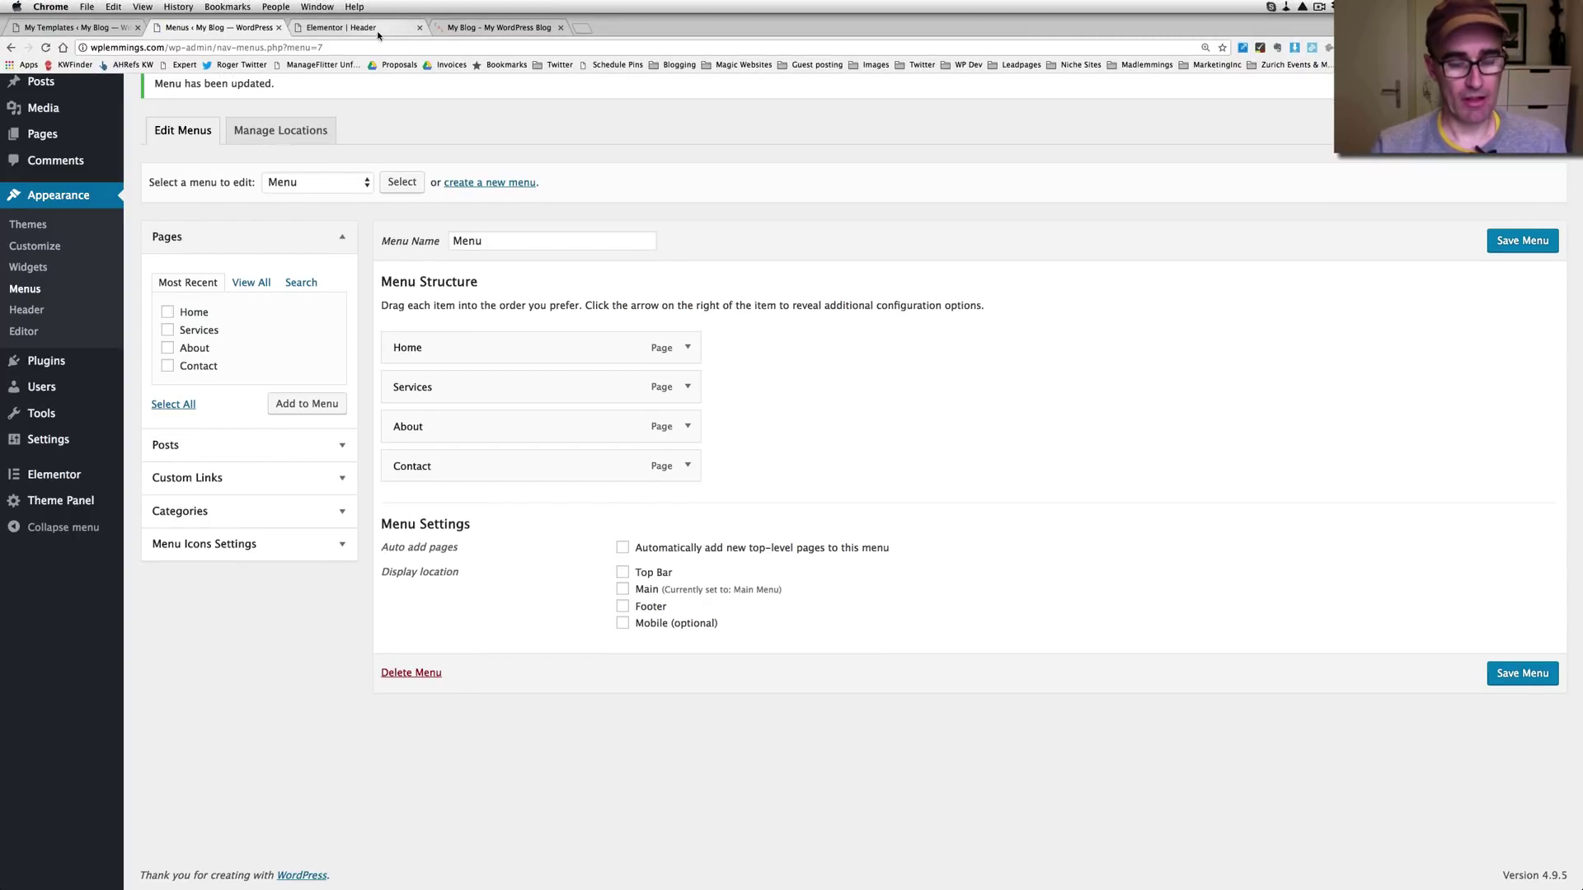
# - Back in the header template, set the Nav Menu widget's Menu dropdown to 'Menu'
pyautogui.click(369, 31)
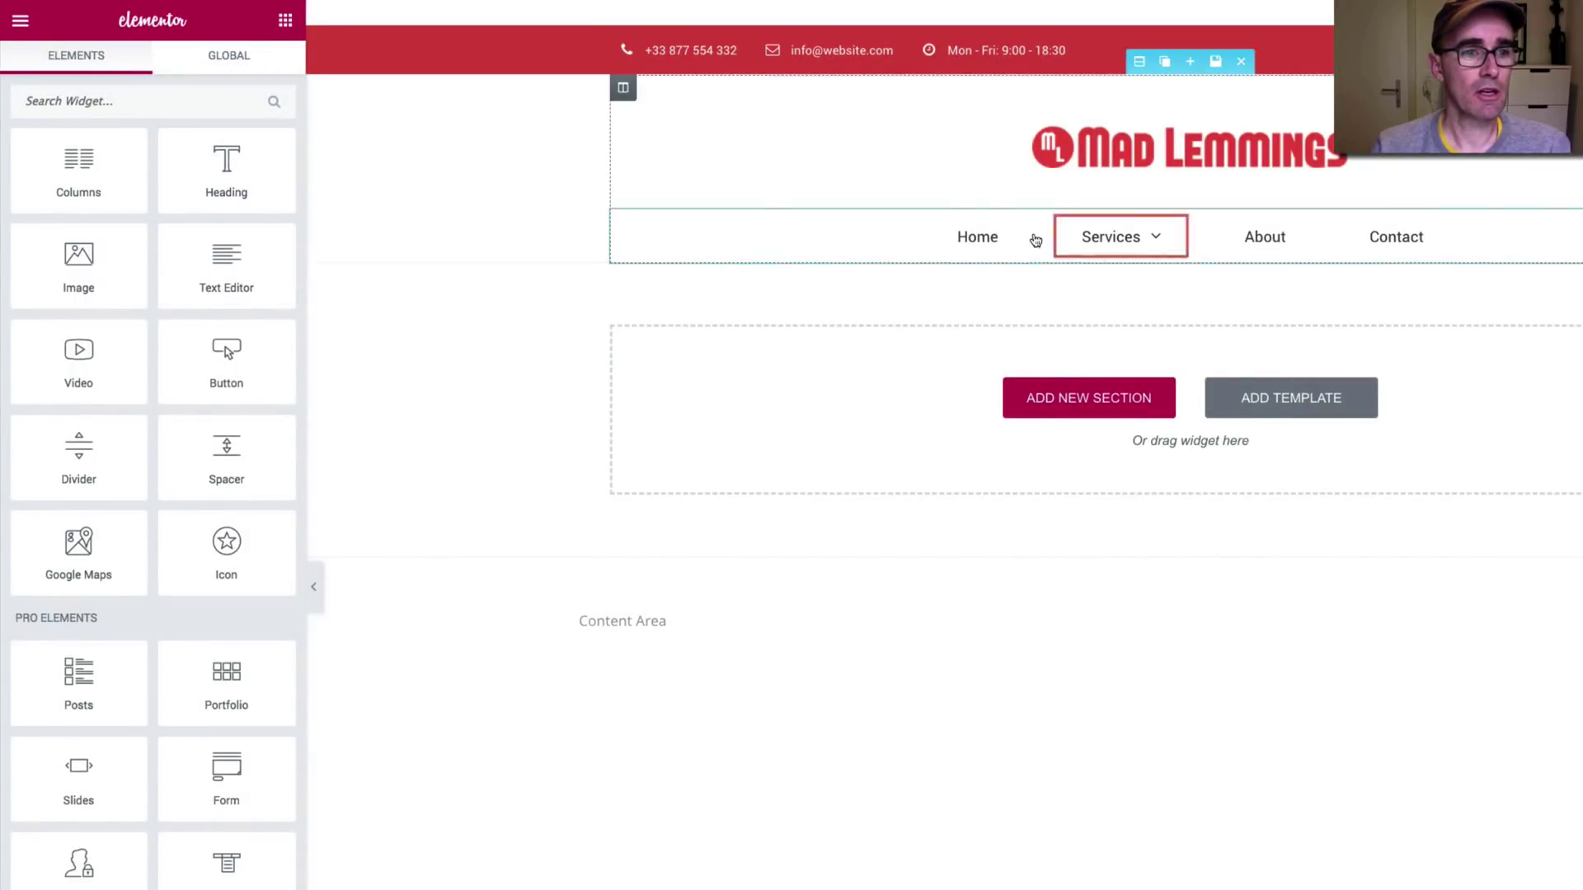
pyautogui.click(777, 240)
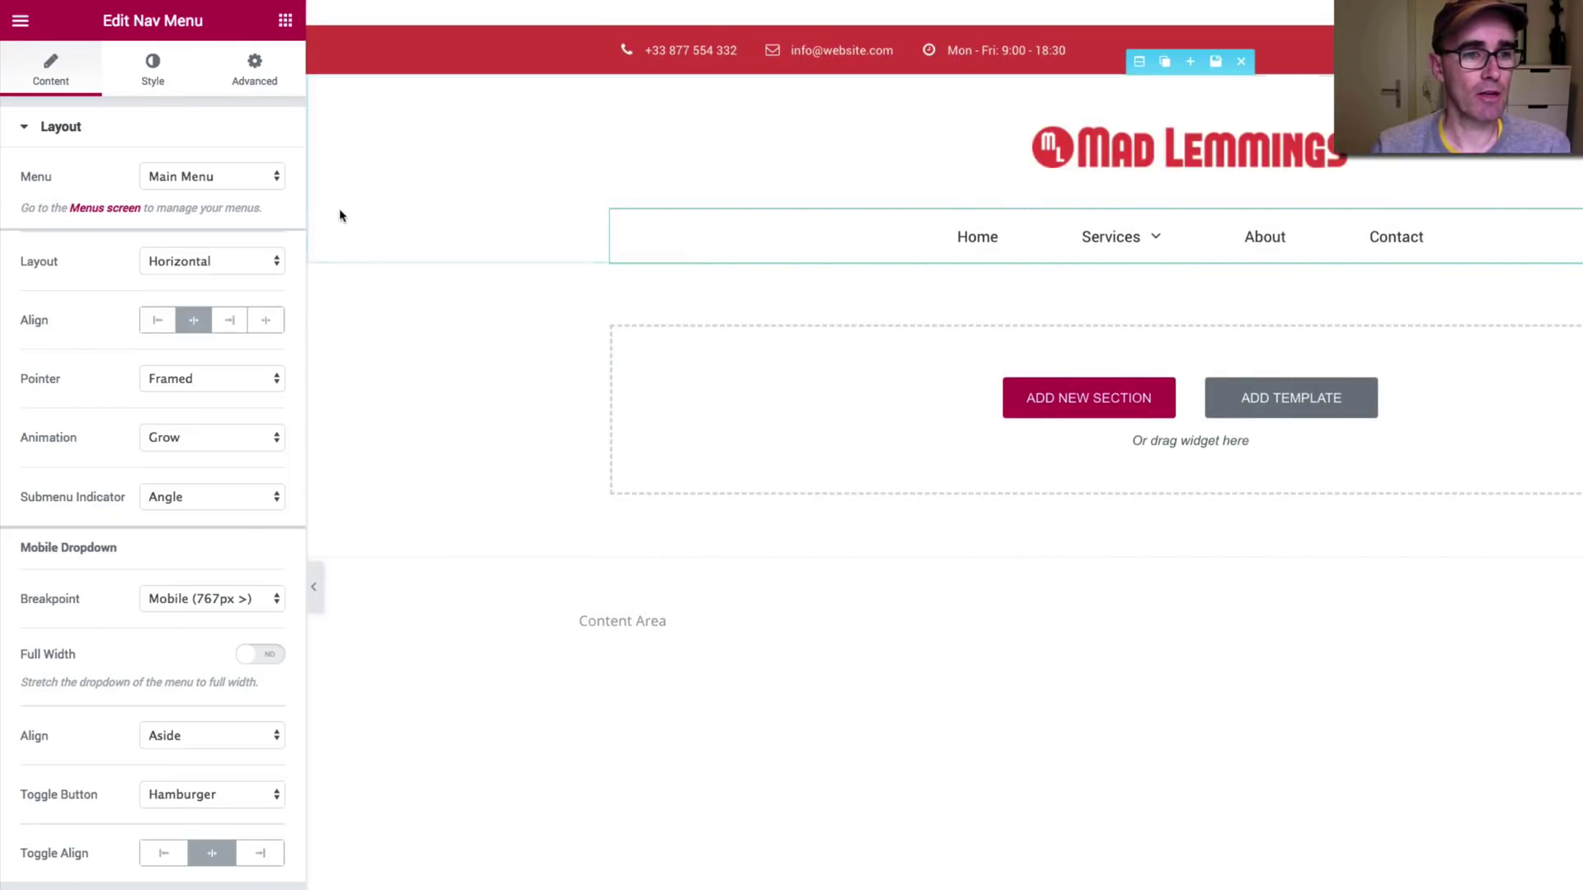
pyautogui.click(185, 176)
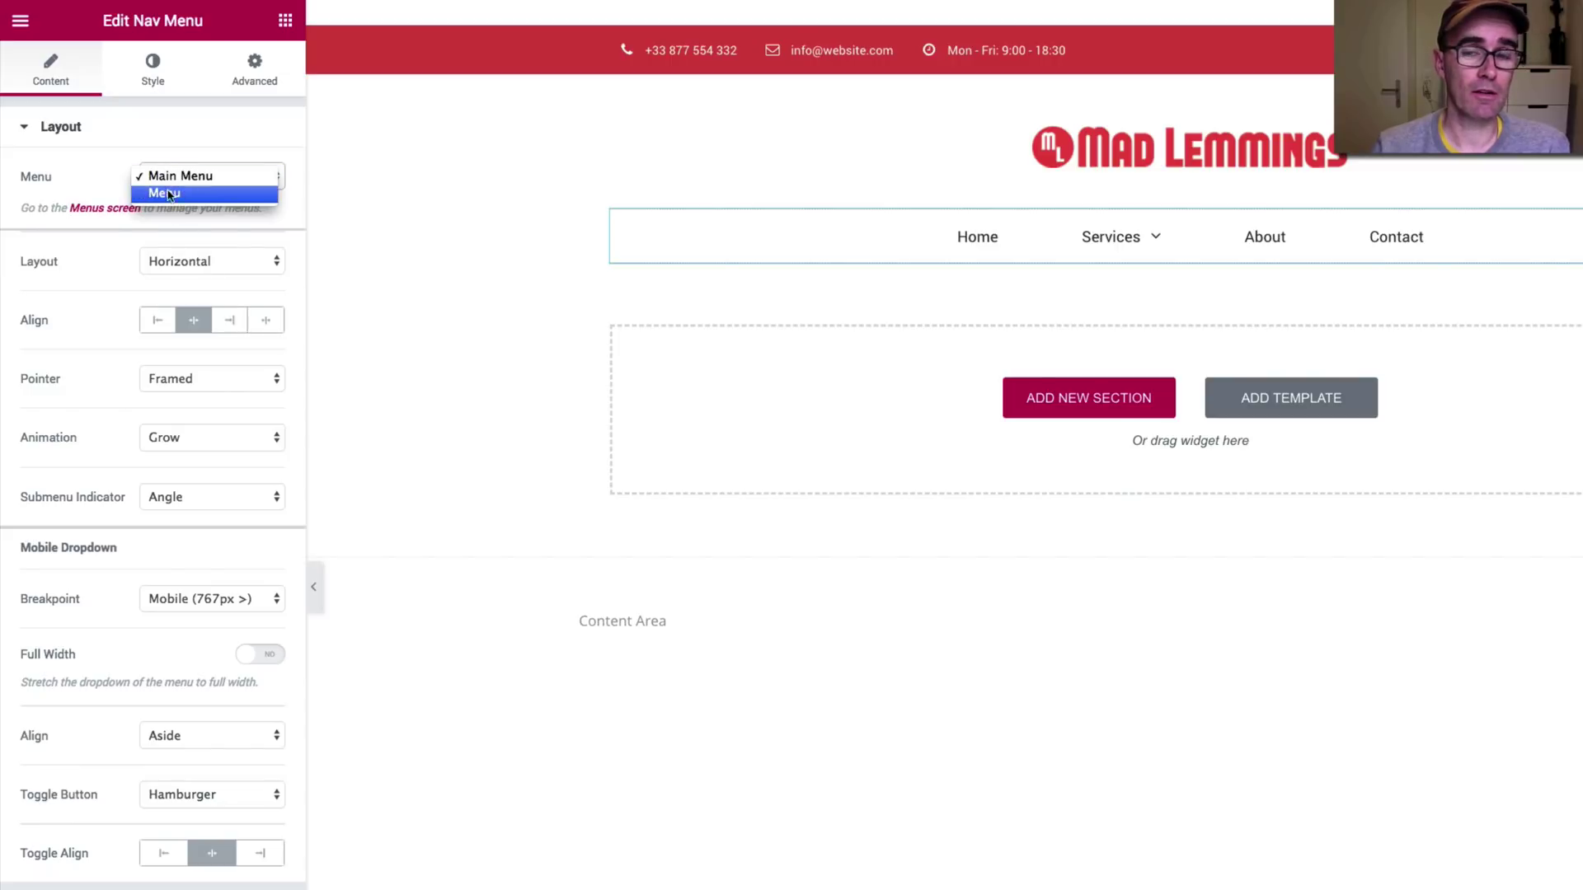
pyautogui.click(161, 197)
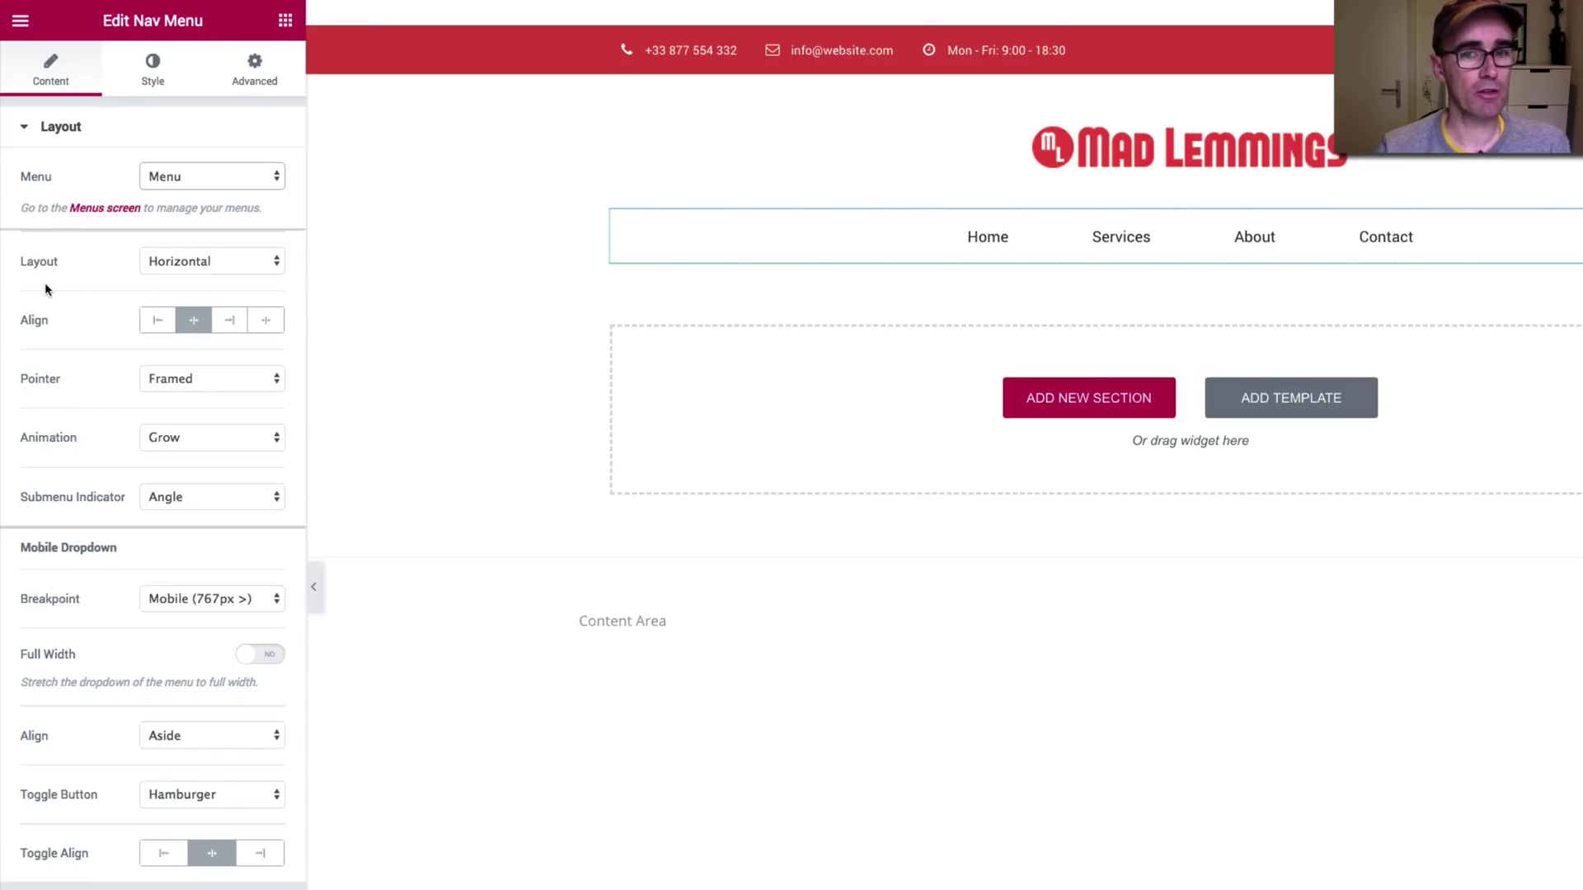
# - Keep the nav menu's Horizontal layout and set its alignment to Right
pyautogui.click(216, 261)
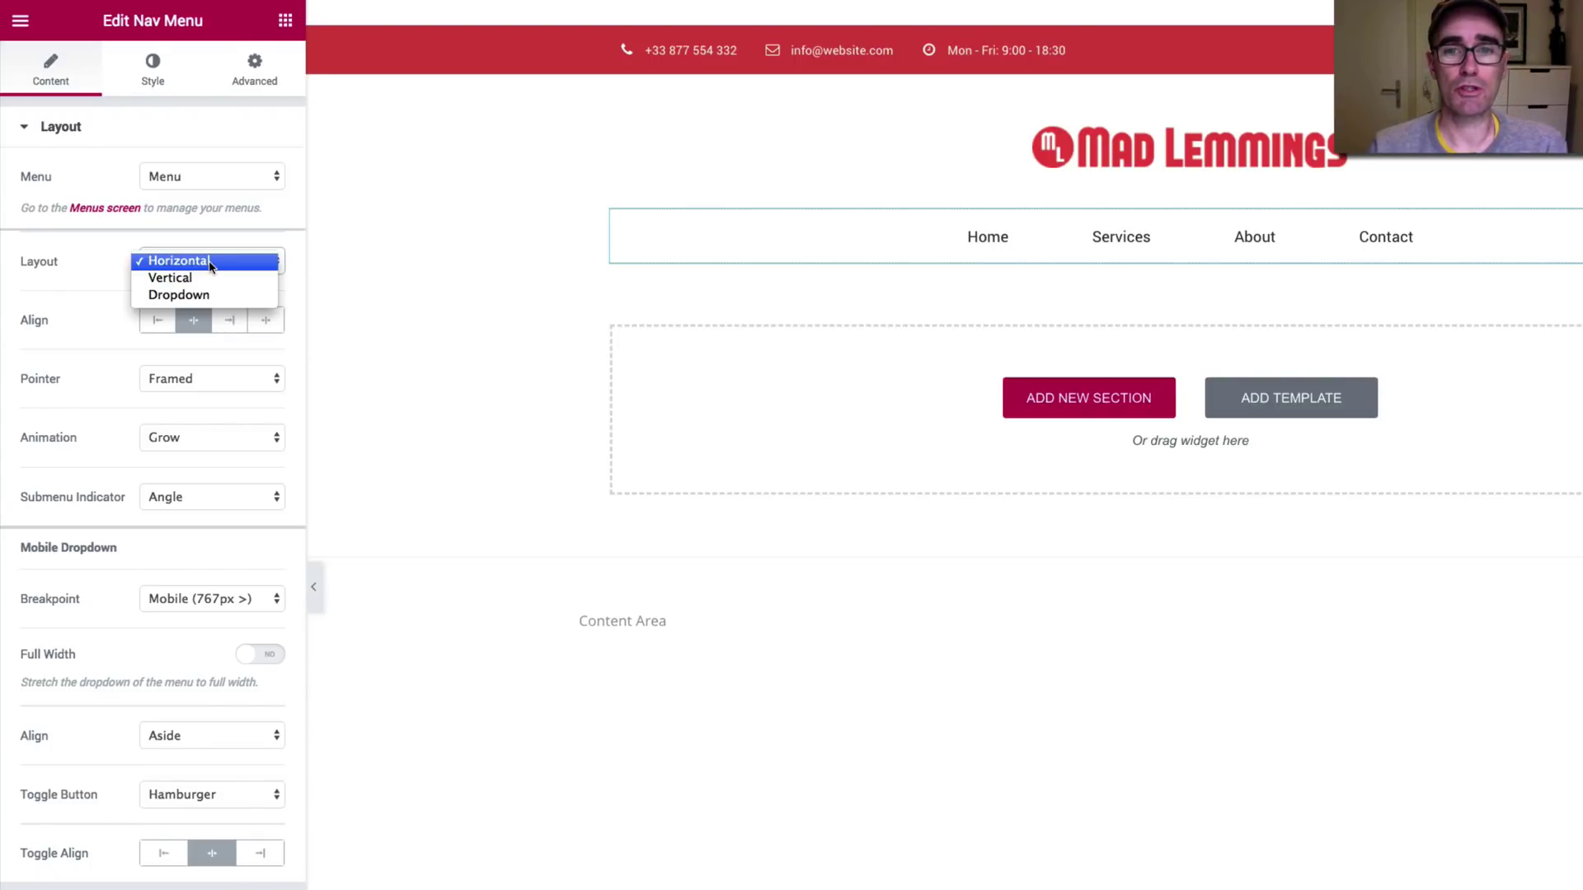
pyautogui.click(213, 278)
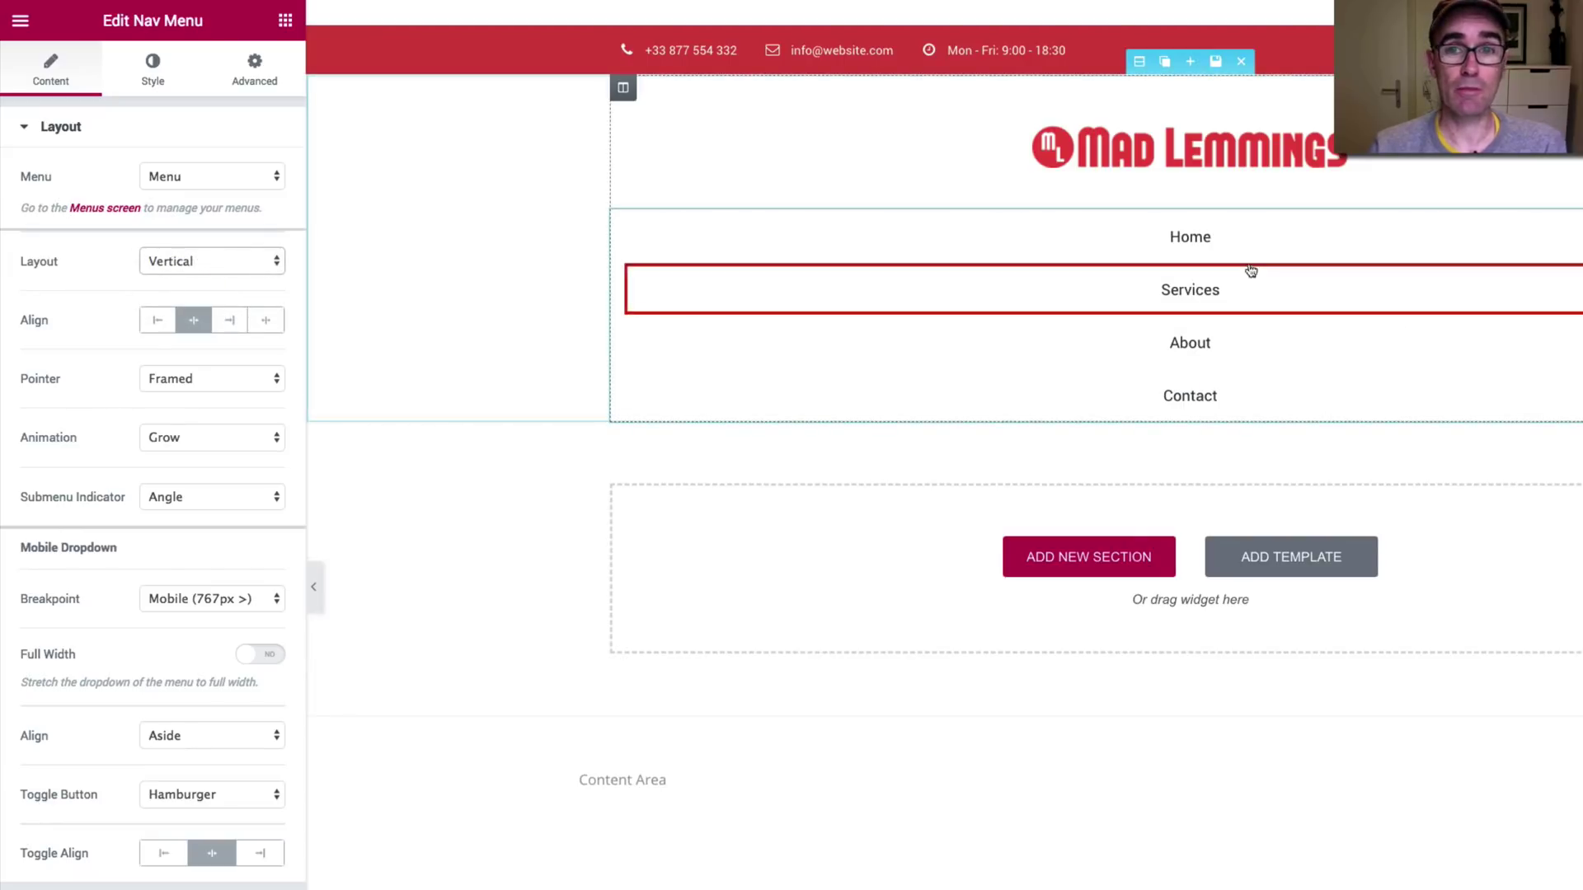
pyautogui.click(220, 261)
pyautogui.click(224, 245)
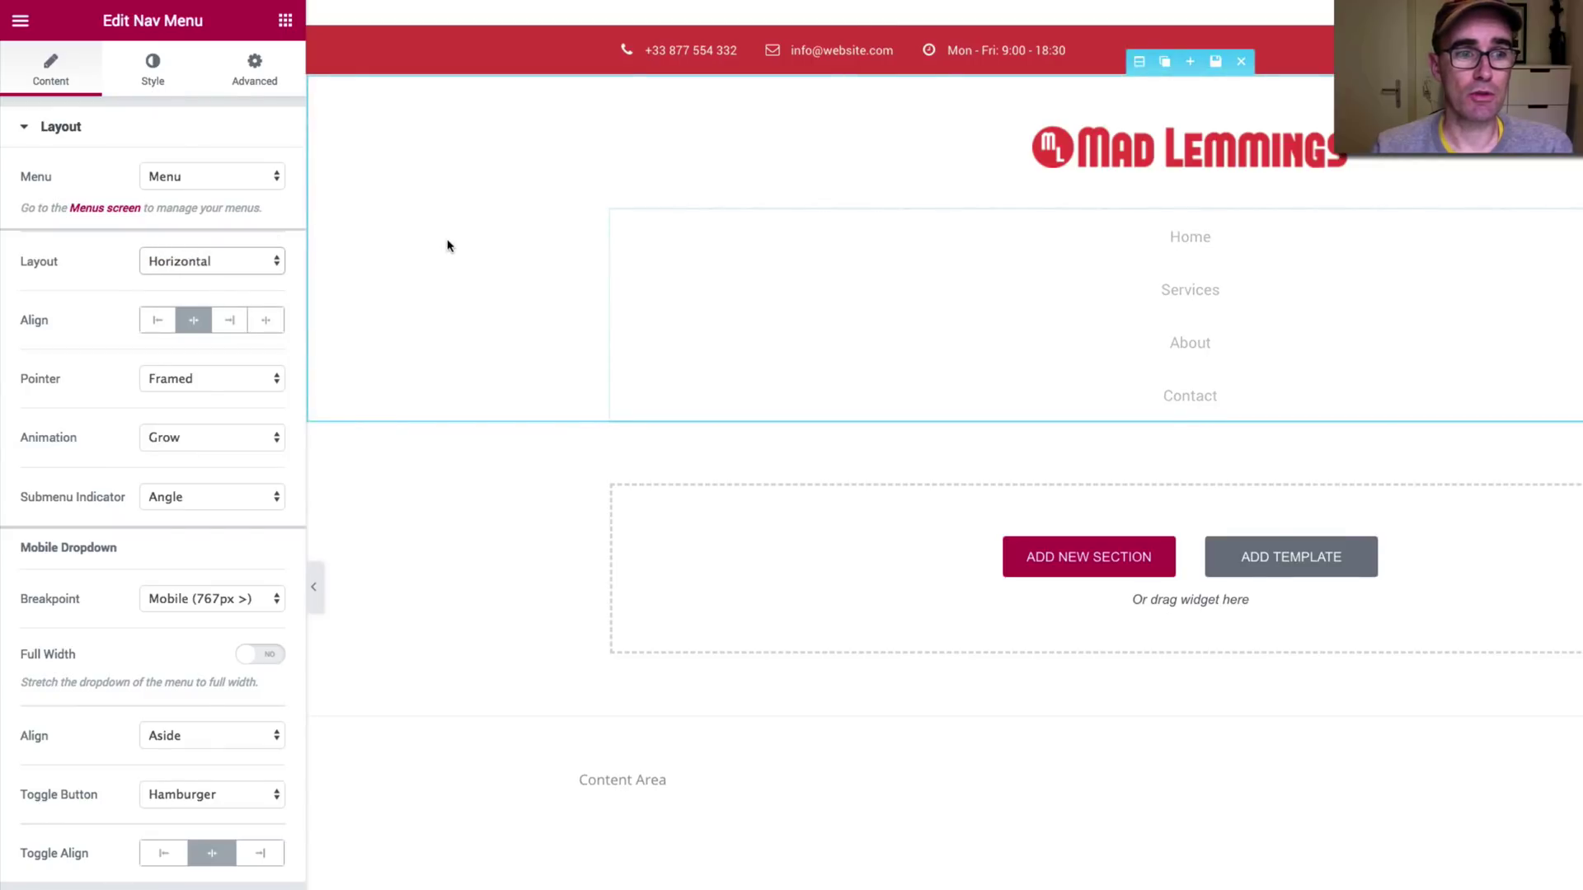
pyautogui.click(159, 321)
pyautogui.click(194, 321)
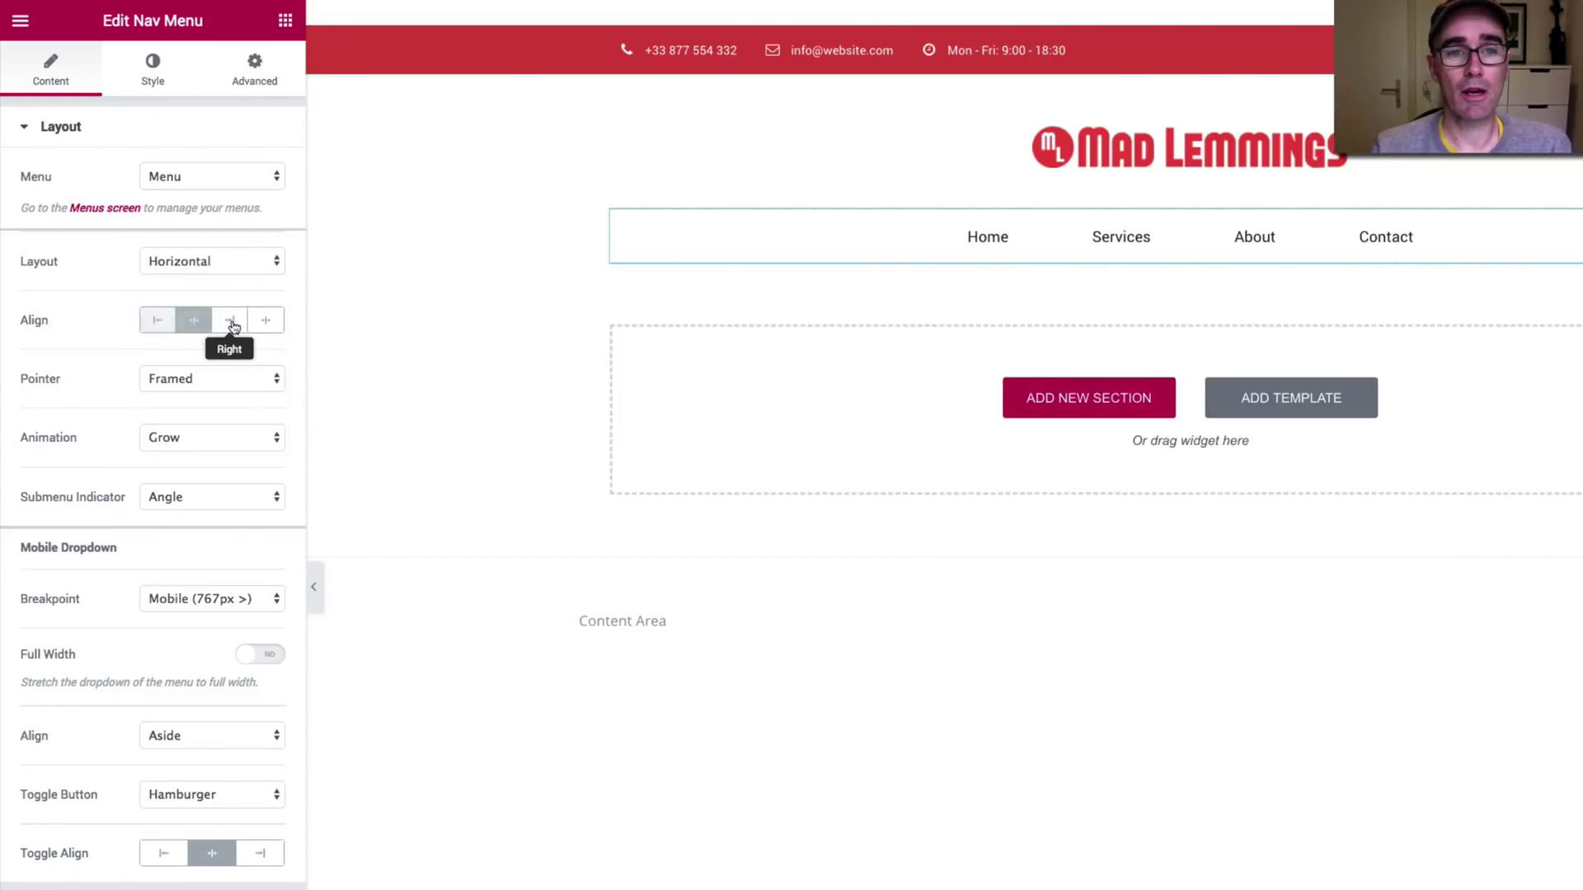
pyautogui.click(230, 321)
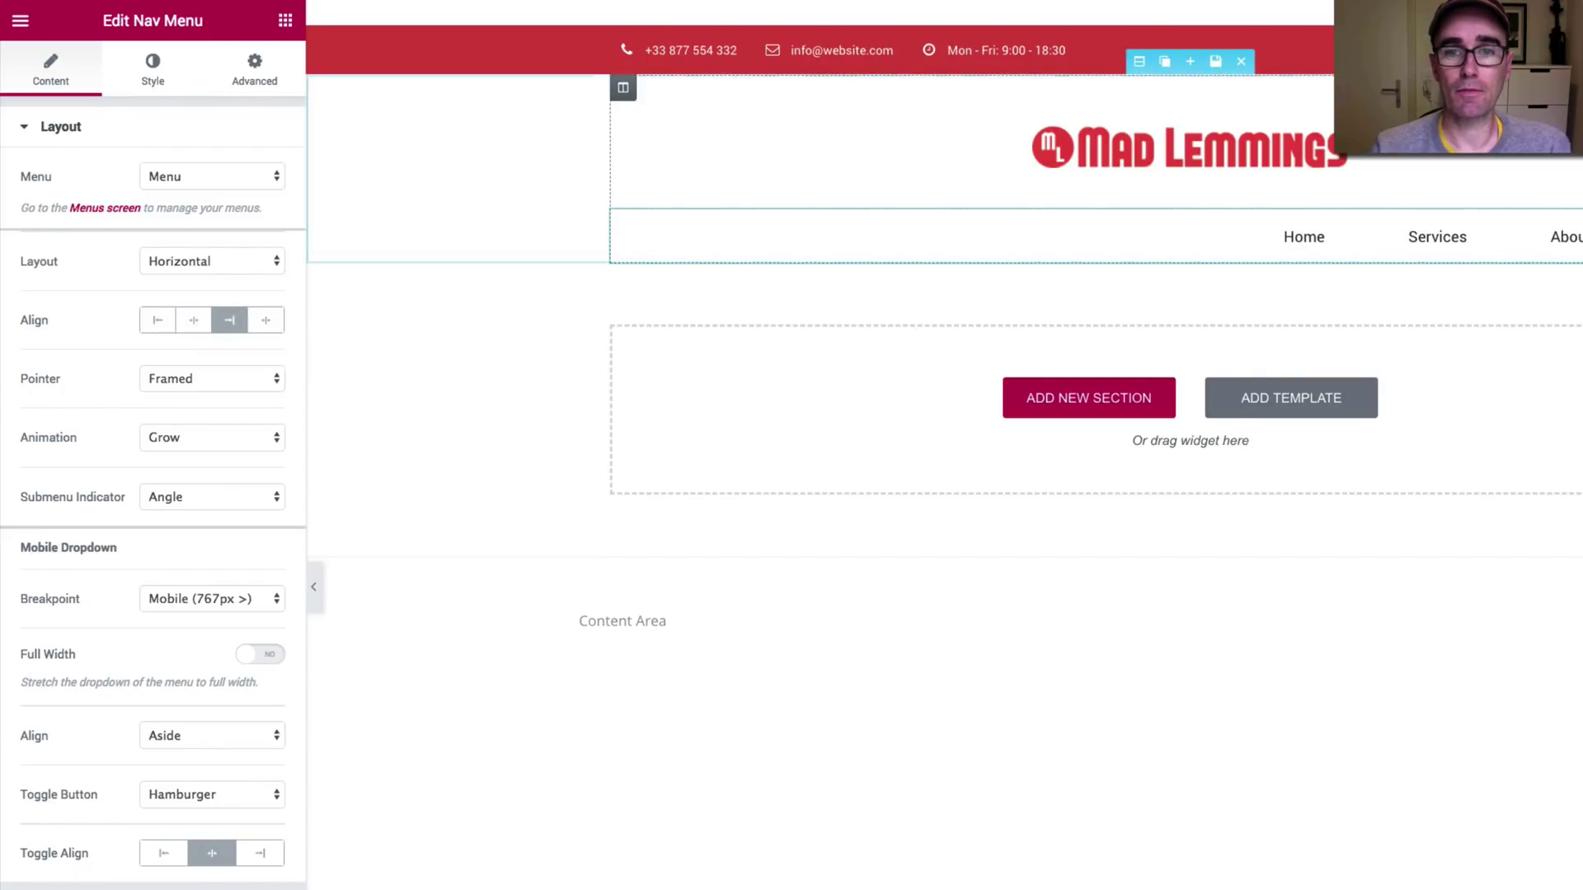
pyautogui.moveTo(720, 216); pyautogui.dragTo(1571, 208)
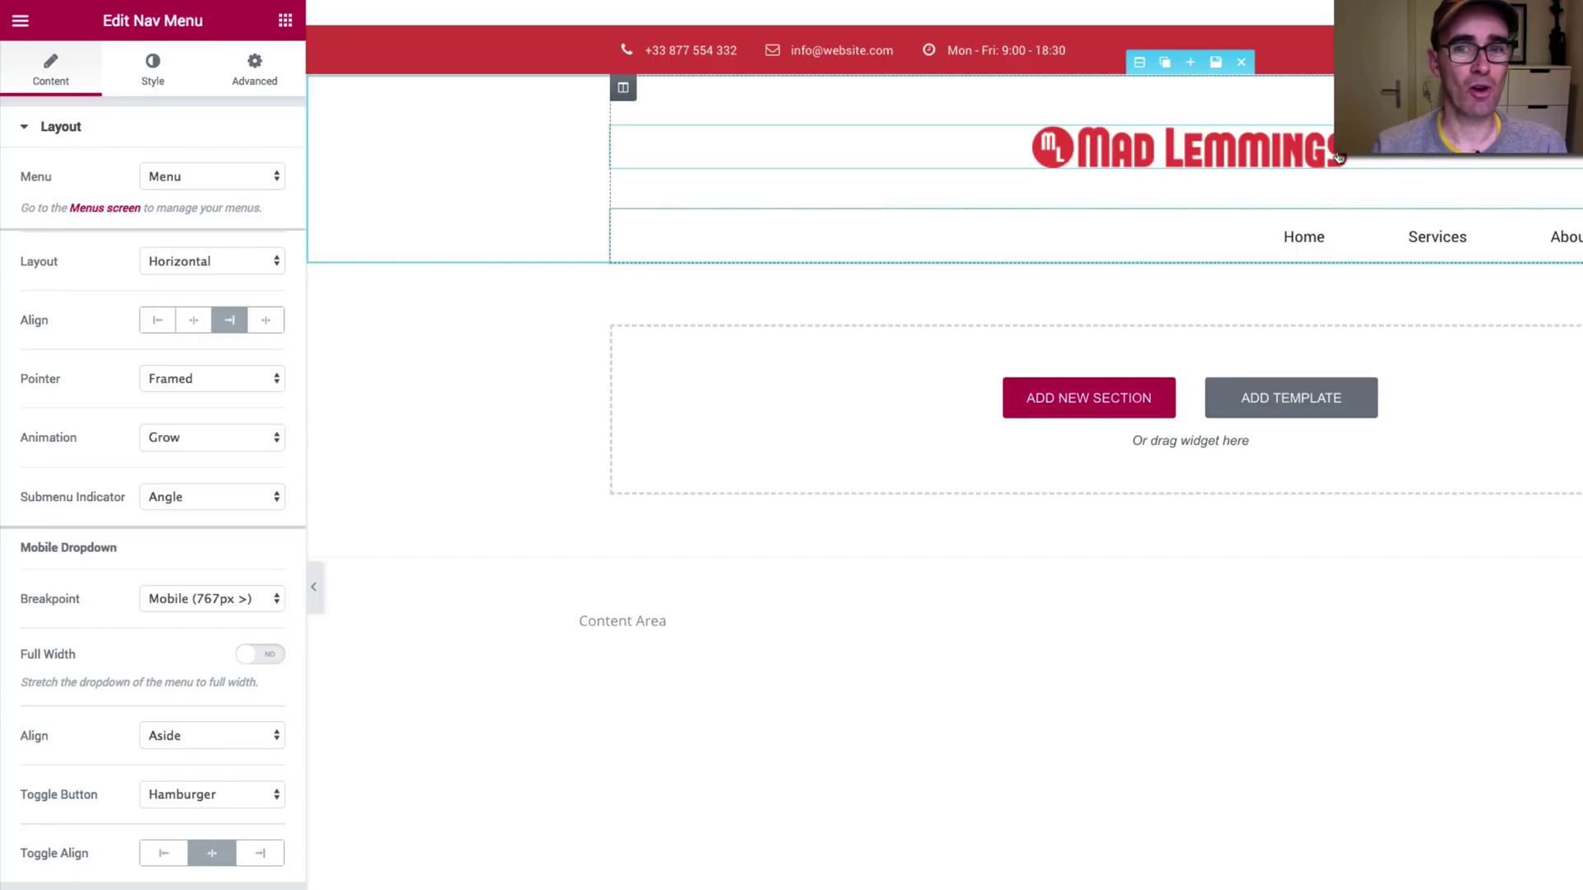
# - Add a two-column row to the header, with the Site Logo on the left and the Nav Menu on the right
pyautogui.click(284, 19)
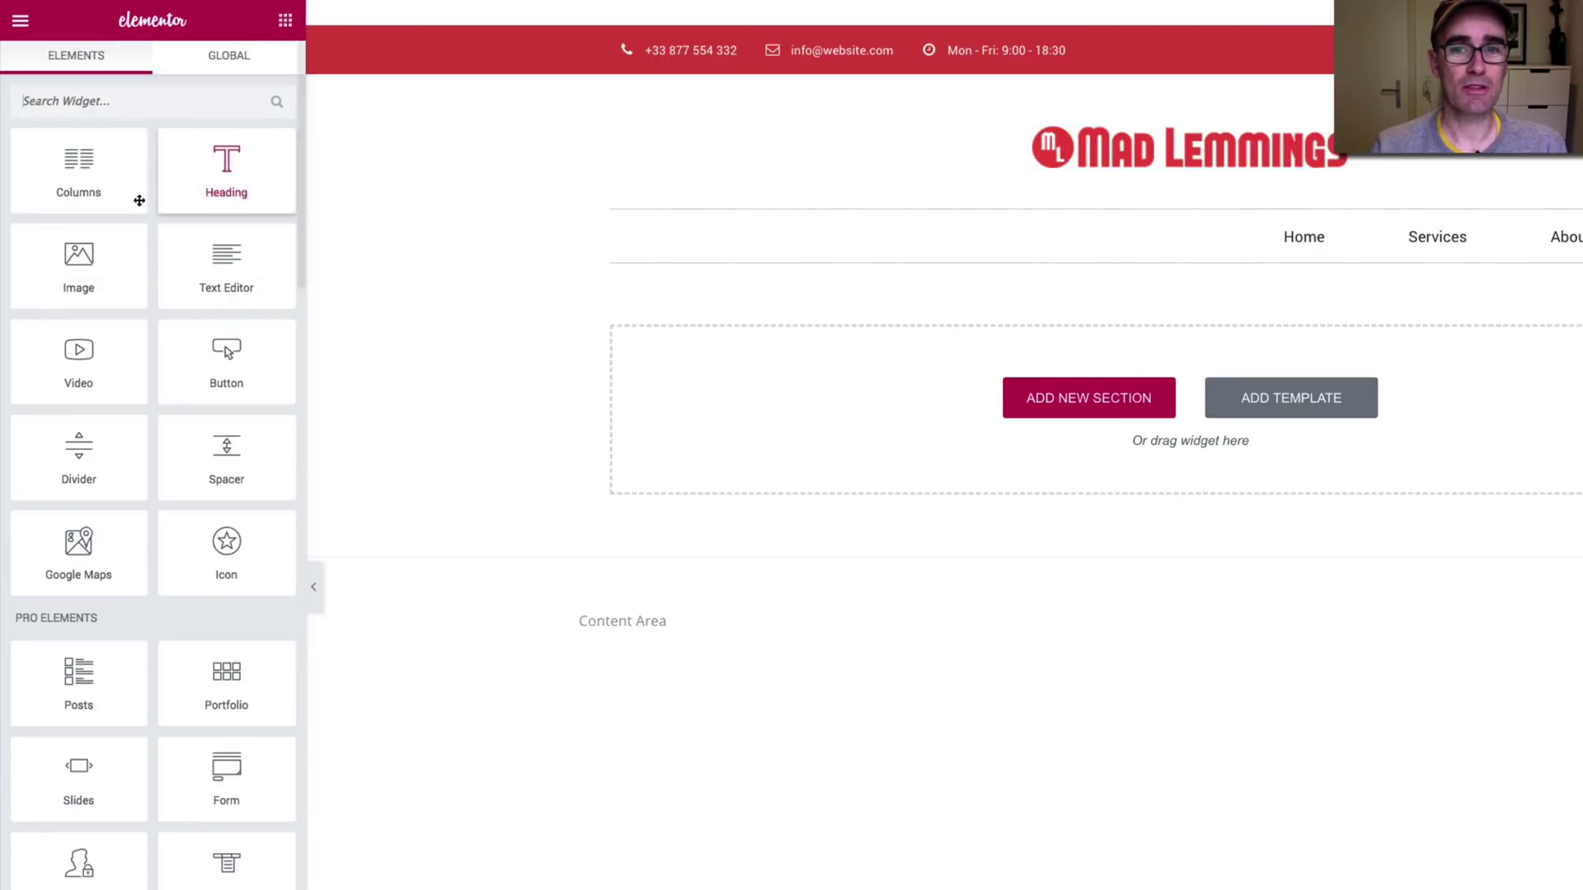
pyautogui.moveTo(139, 201); pyautogui.dragTo(1149, 211)
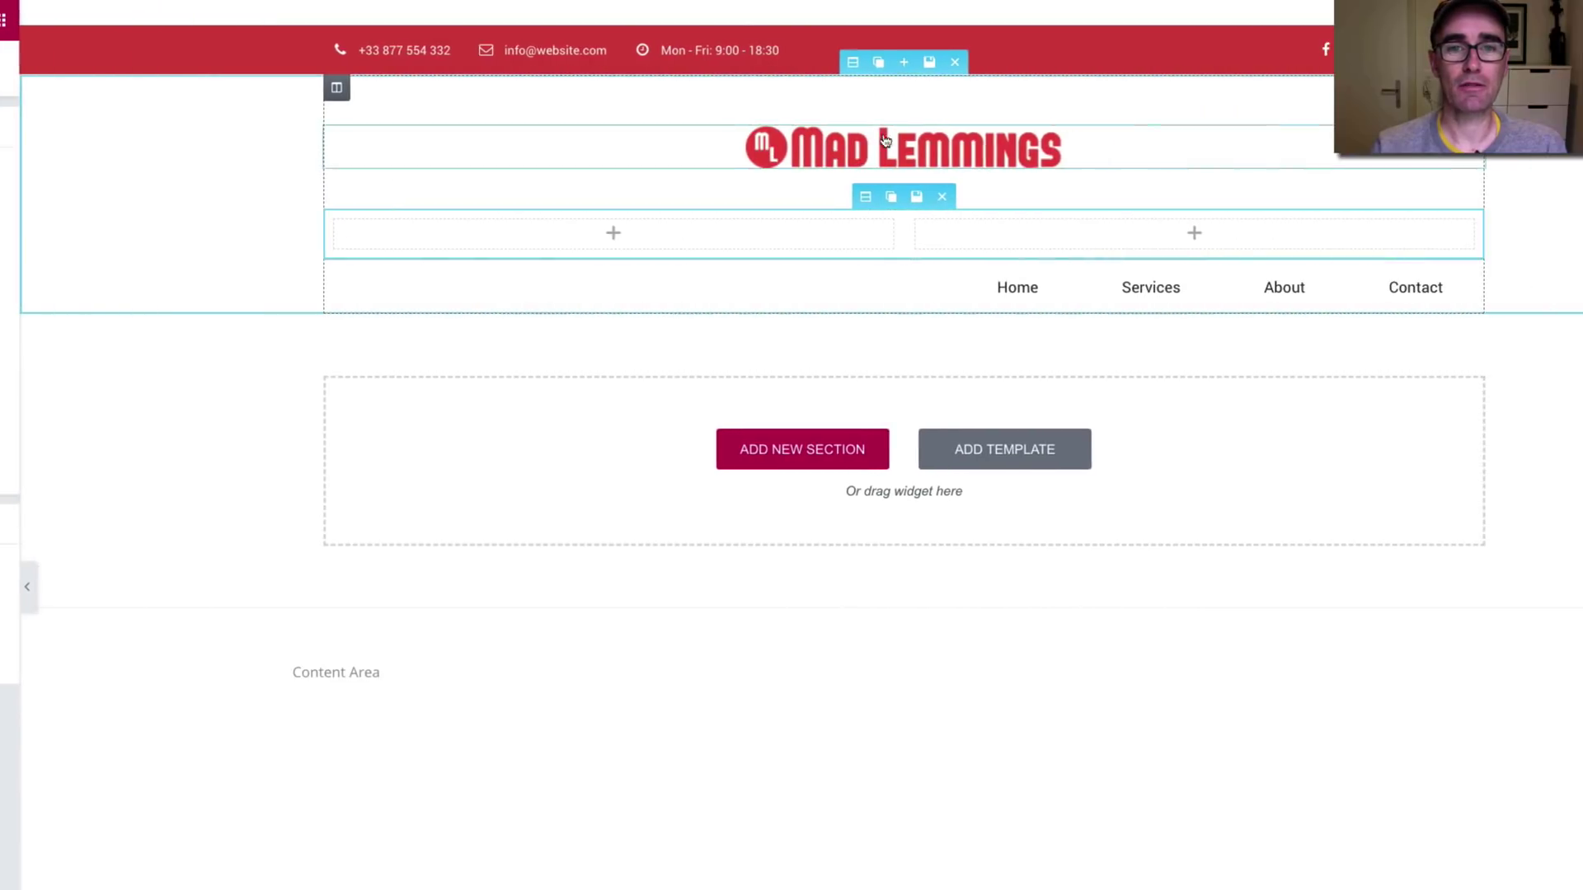
pyautogui.moveTo(902, 148); pyautogui.dragTo(620, 112)
pyautogui.moveTo(1444, 284); pyautogui.dragTo(1317, 168)
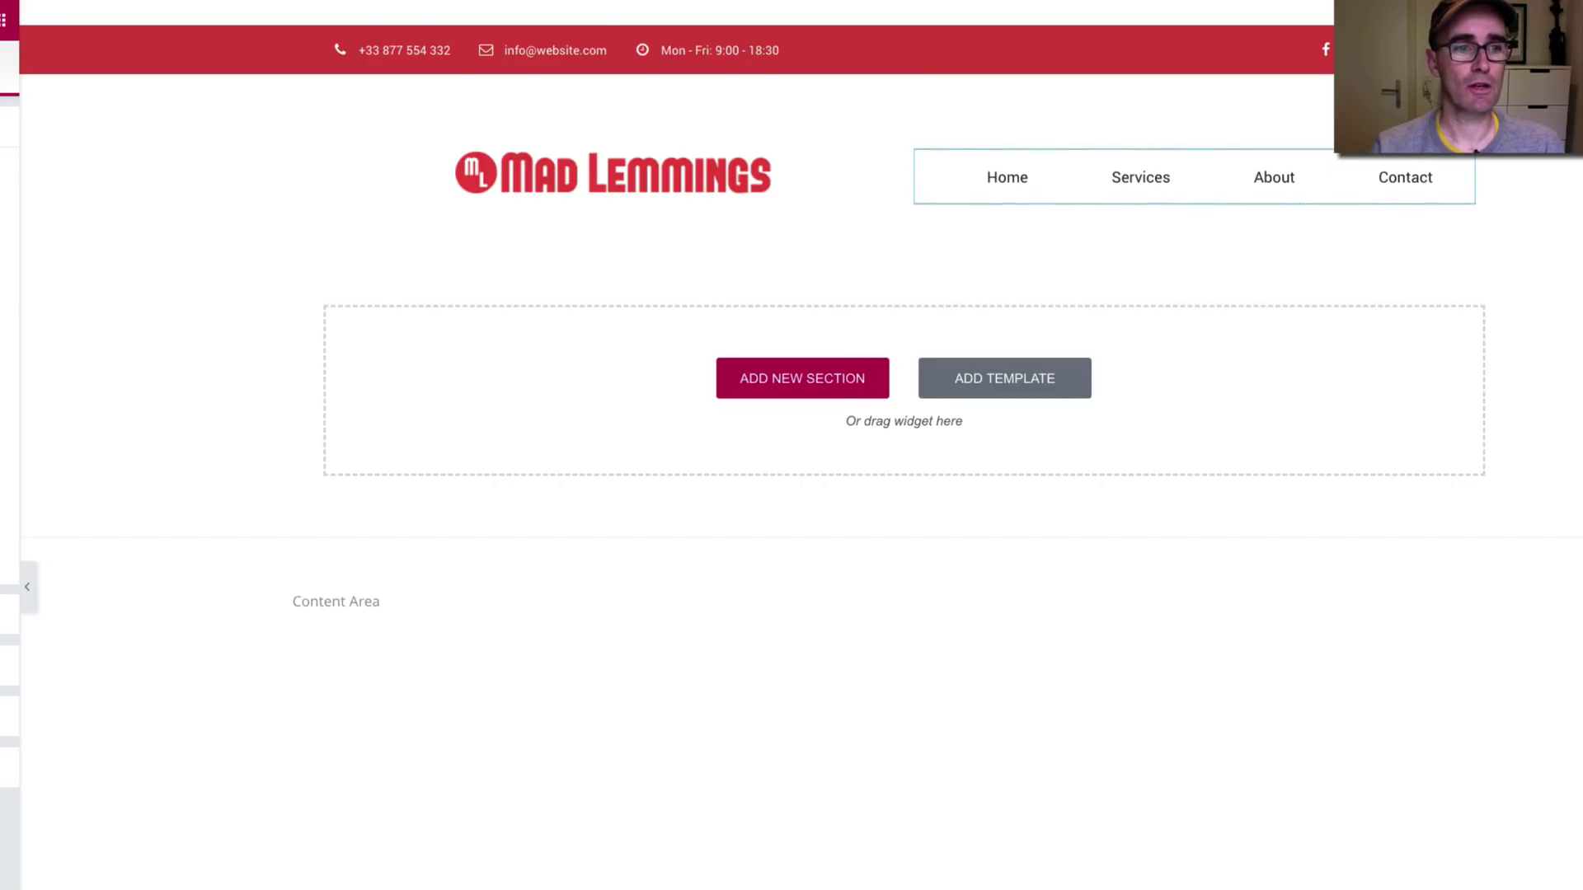
pyautogui.moveTo(593, 201)
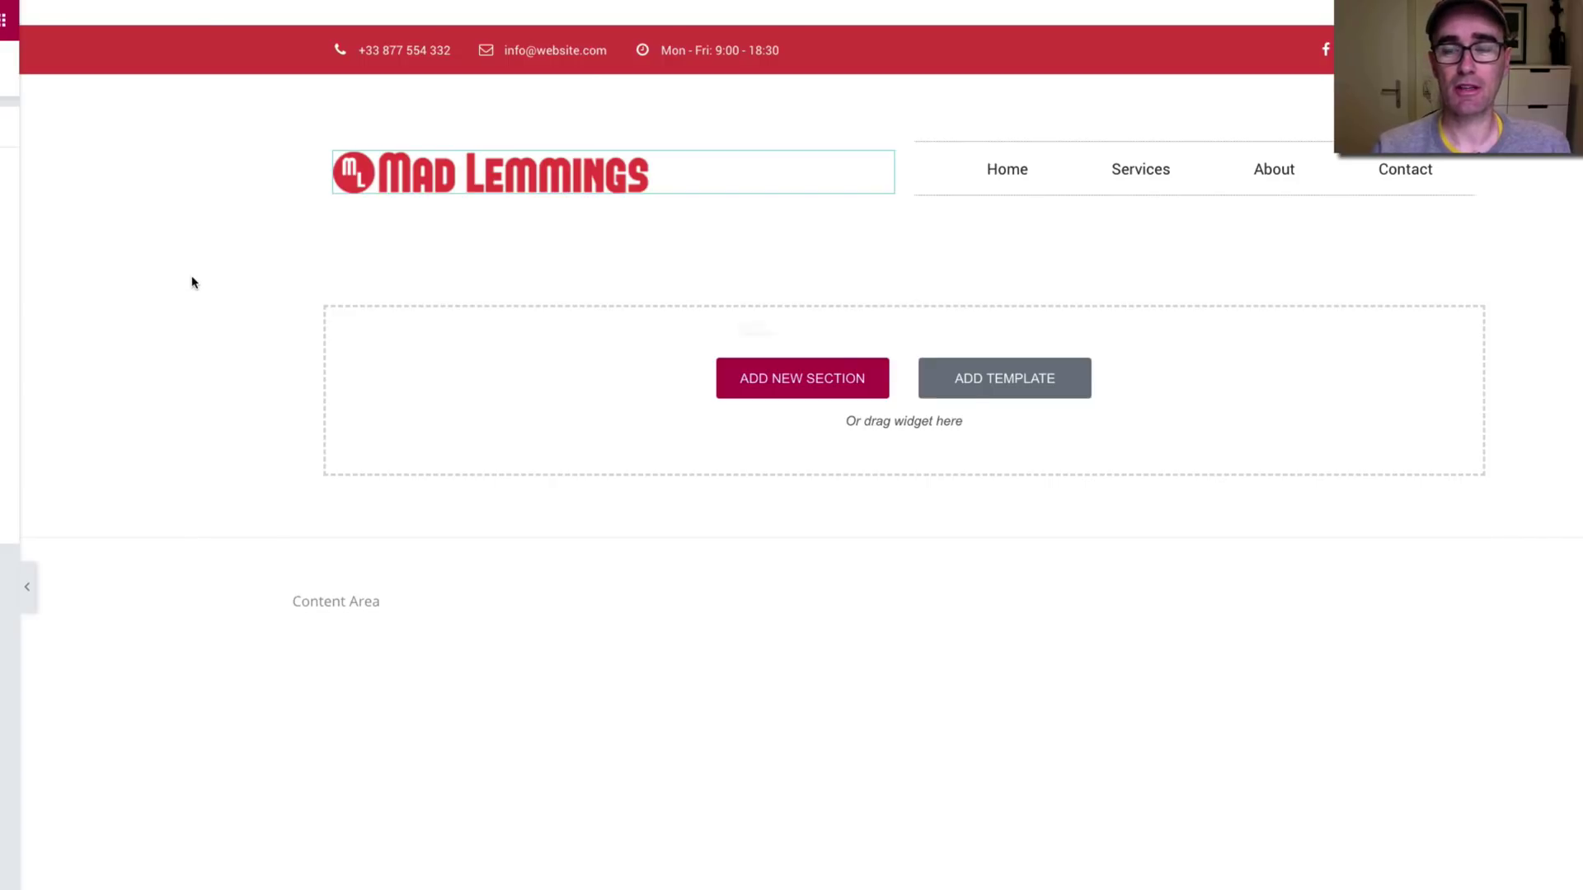
pyautogui.press('super+r')
# - Confirm the reload, discarding the unsaved two-column header changes
pyautogui.click(911, 371)
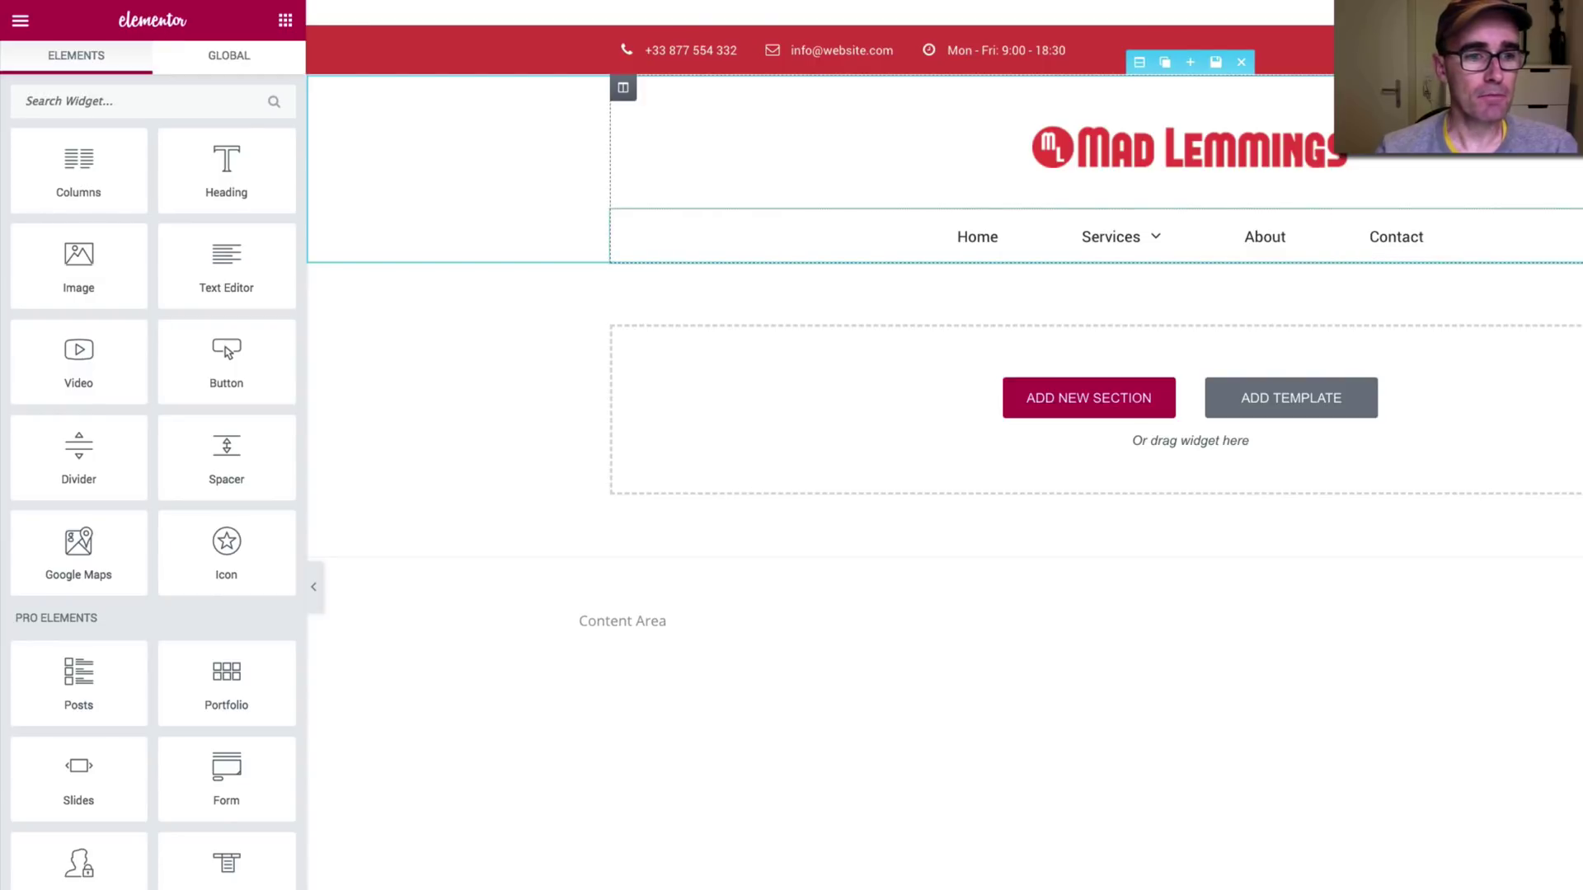
# - Set the nav menu's hover pointer to Double Line with a Fade animation
pyautogui.click(635, 248)
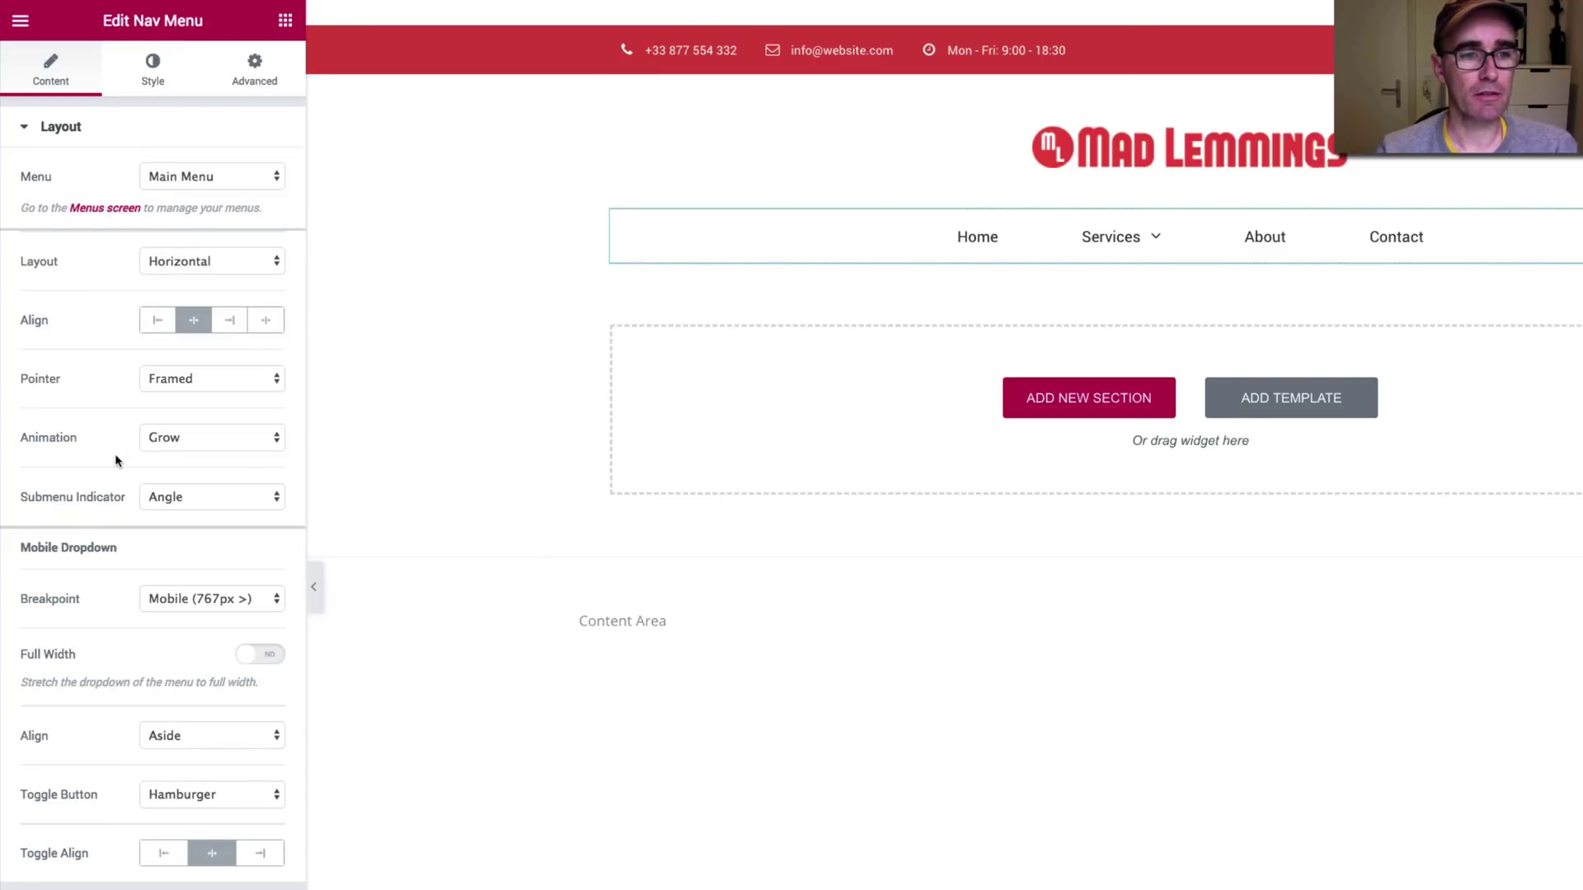
pyautogui.click(206, 379)
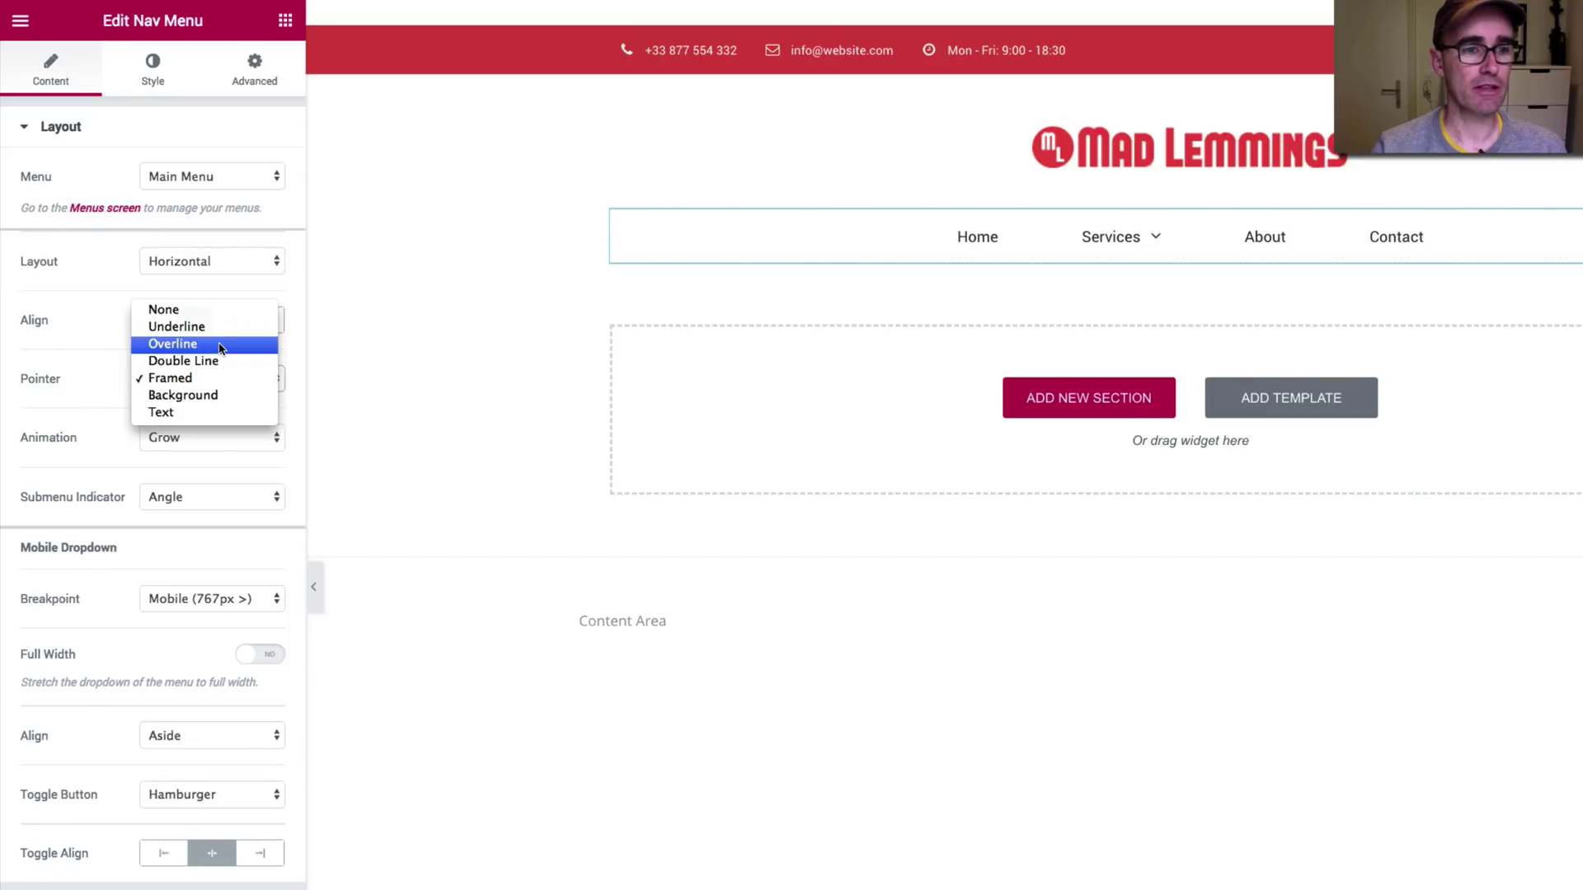
pyautogui.click(177, 326)
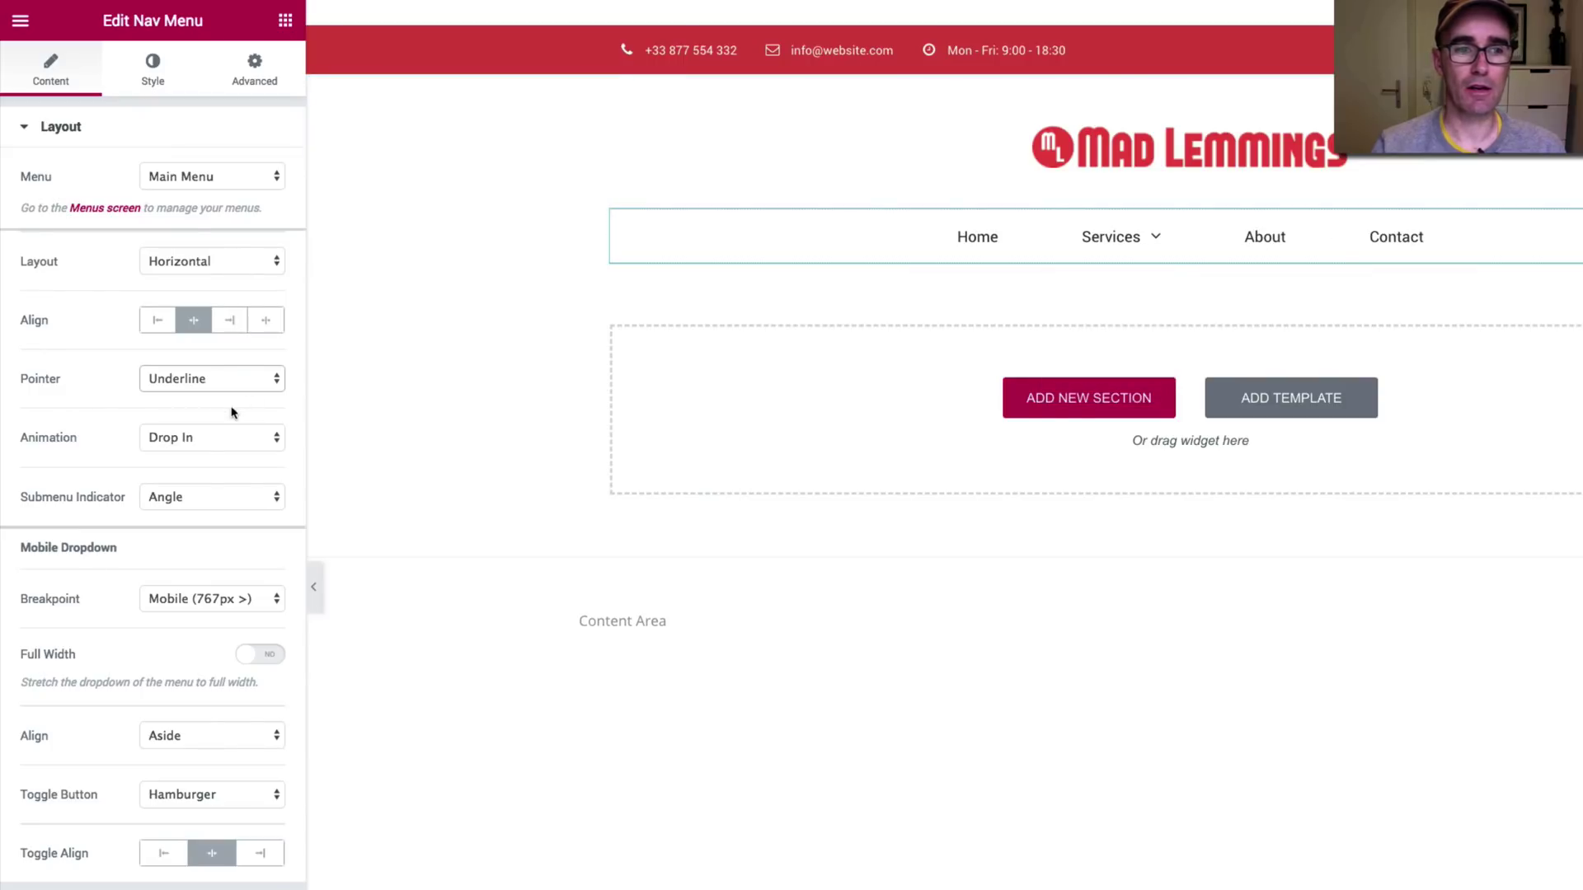
pyautogui.click(200, 443)
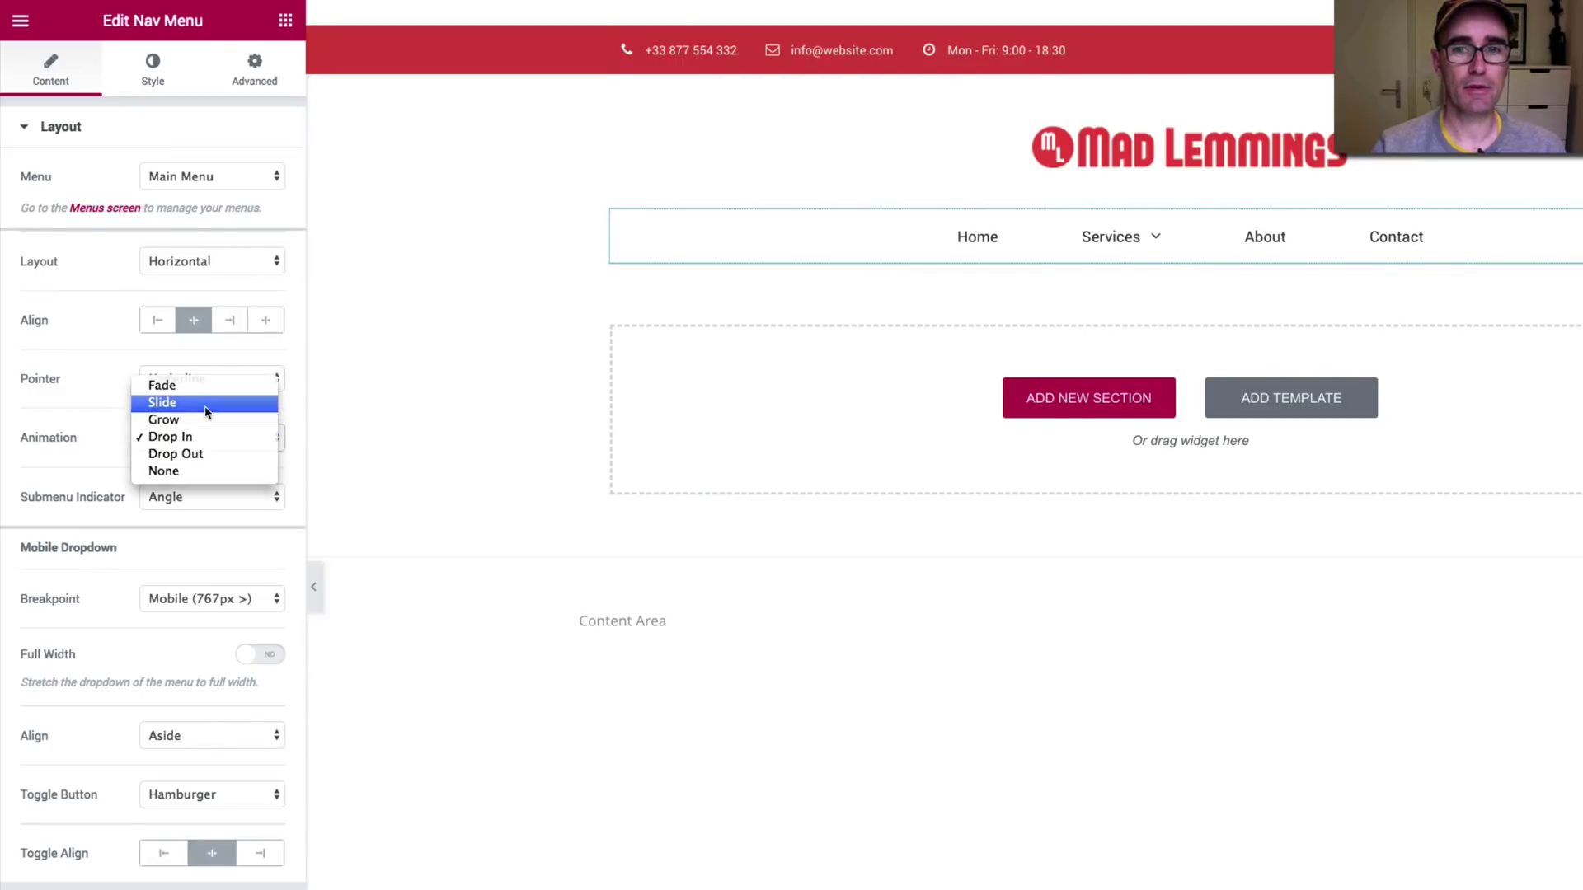
pyautogui.click(209, 405)
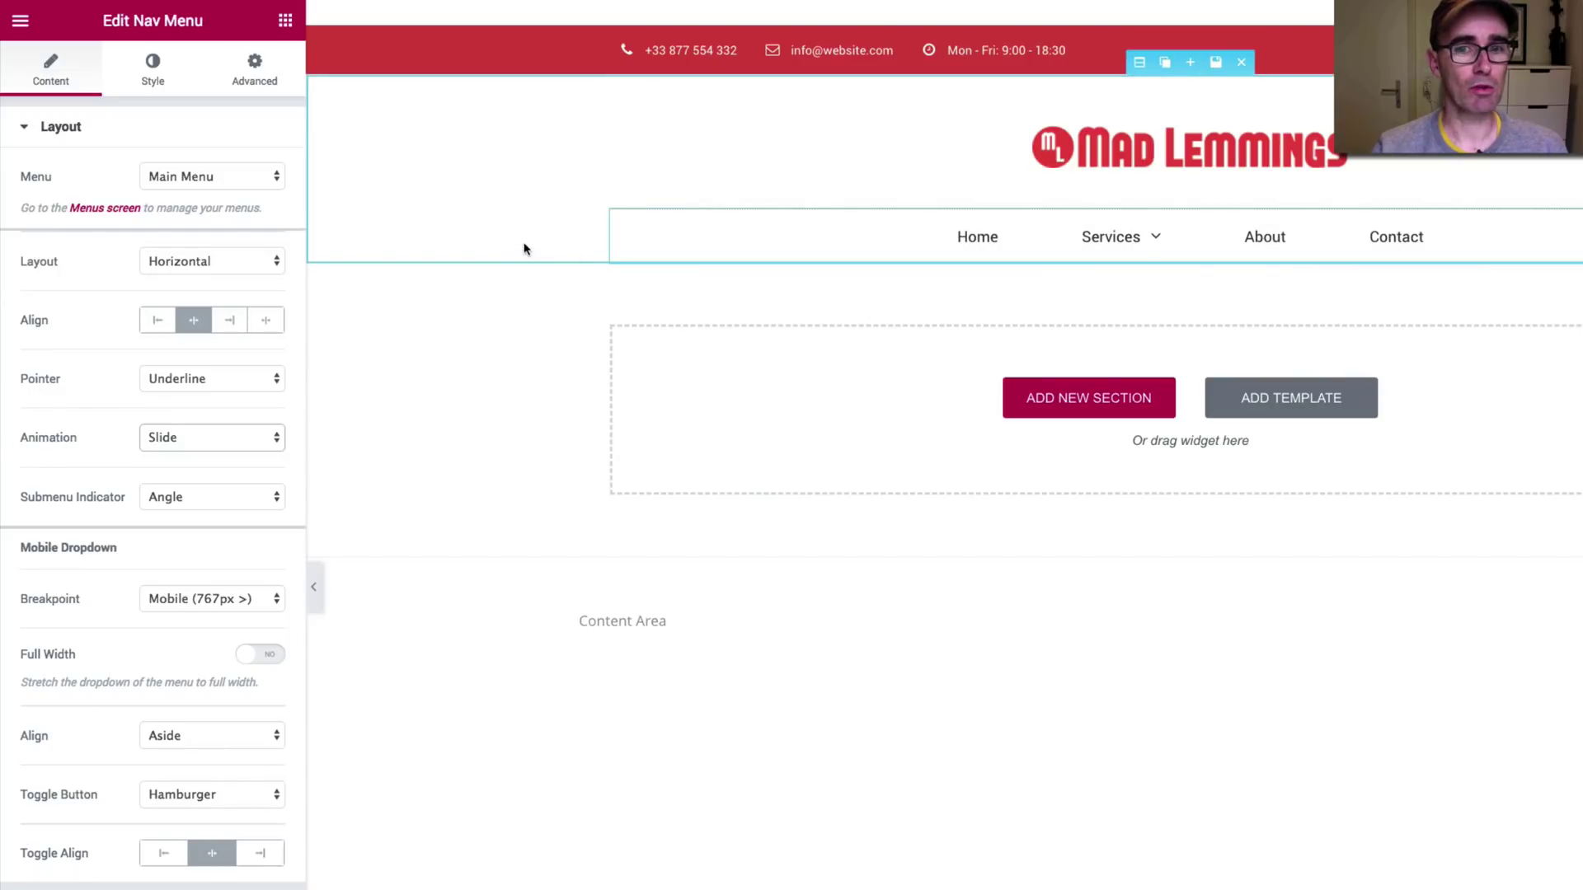
pyautogui.click(154, 381)
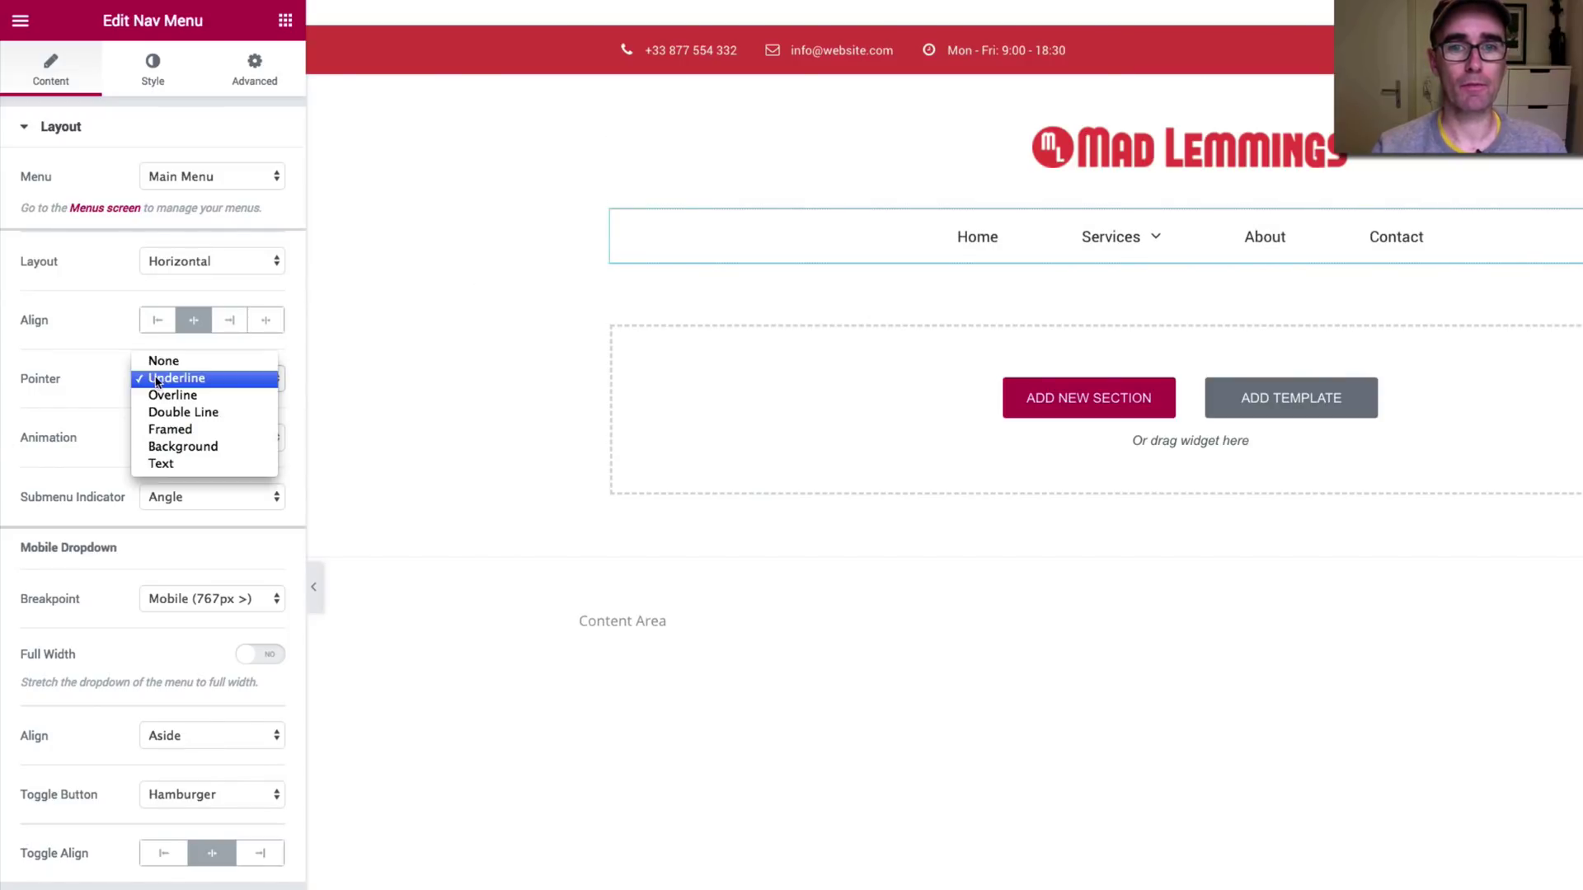
pyautogui.click(173, 412)
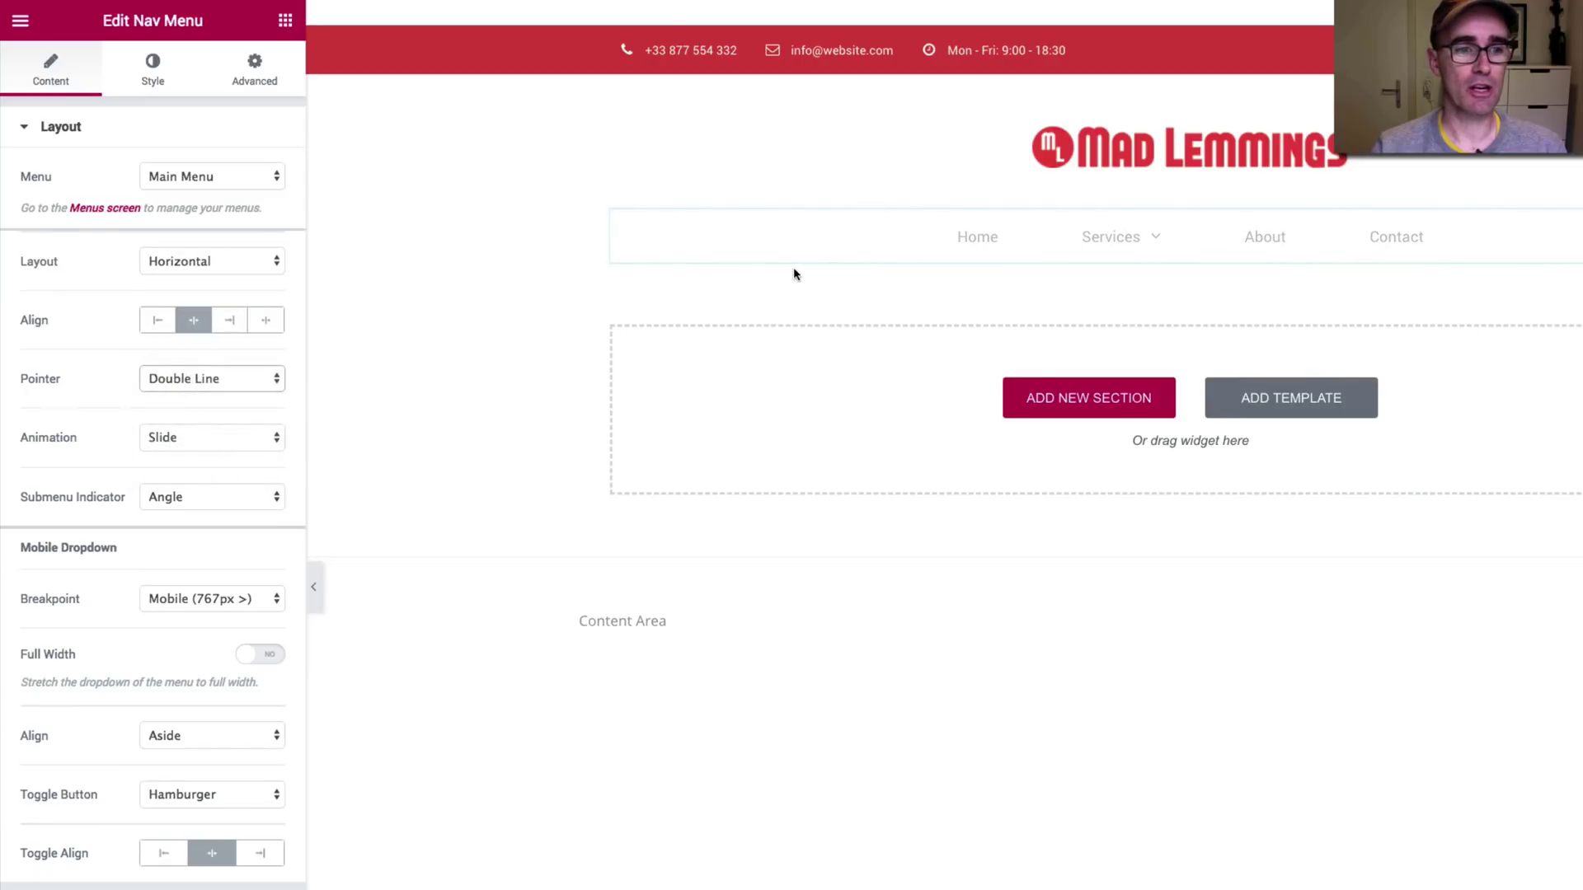
pyautogui.moveTo(1112, 244)
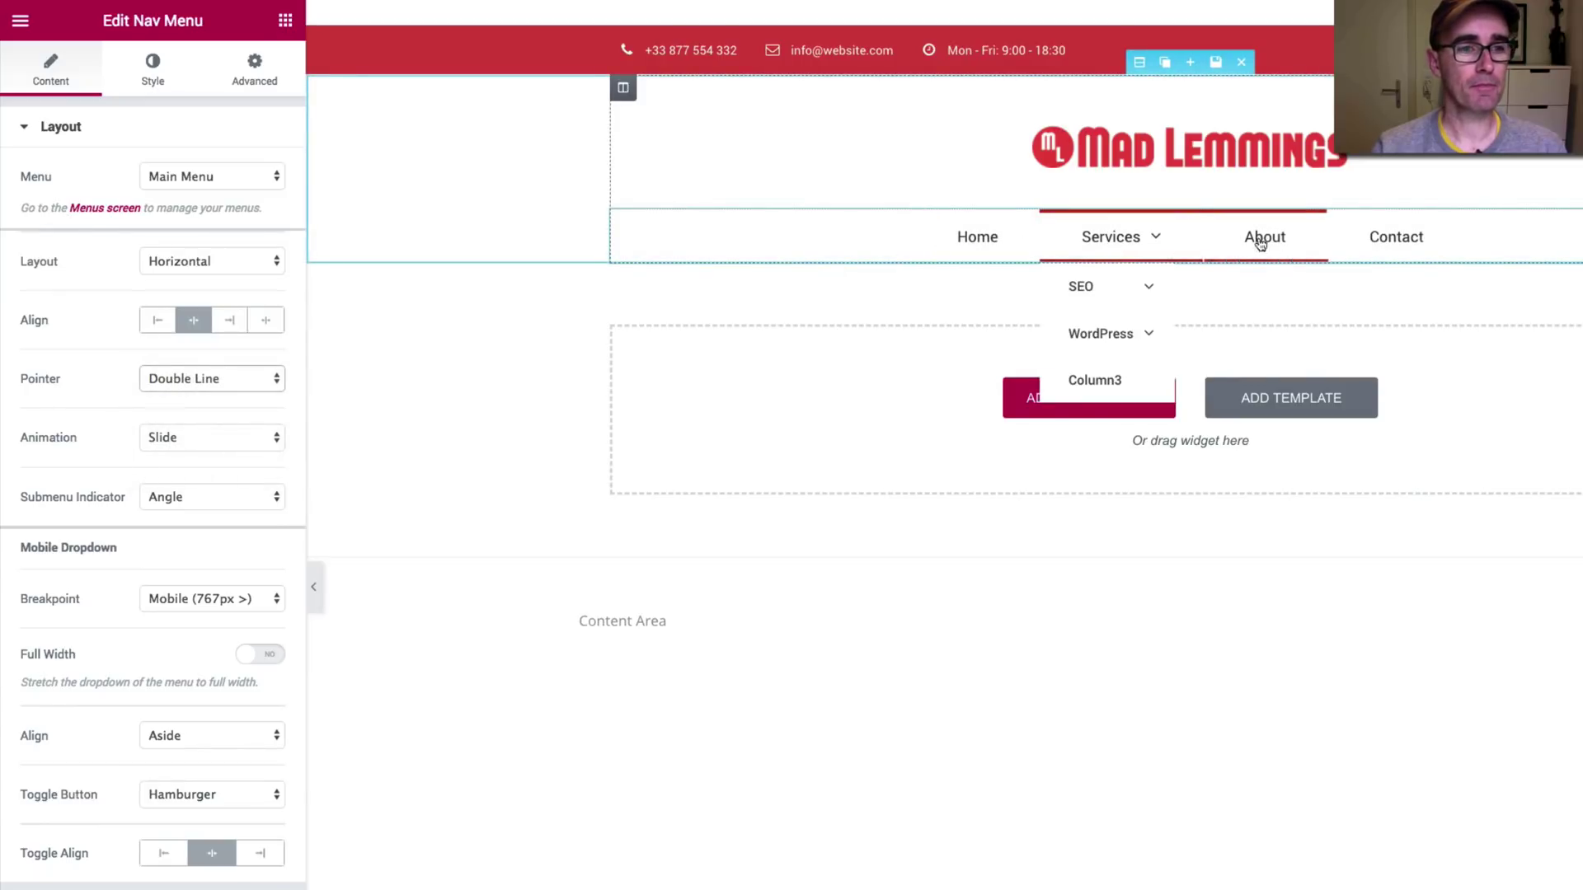
pyautogui.click(214, 434)
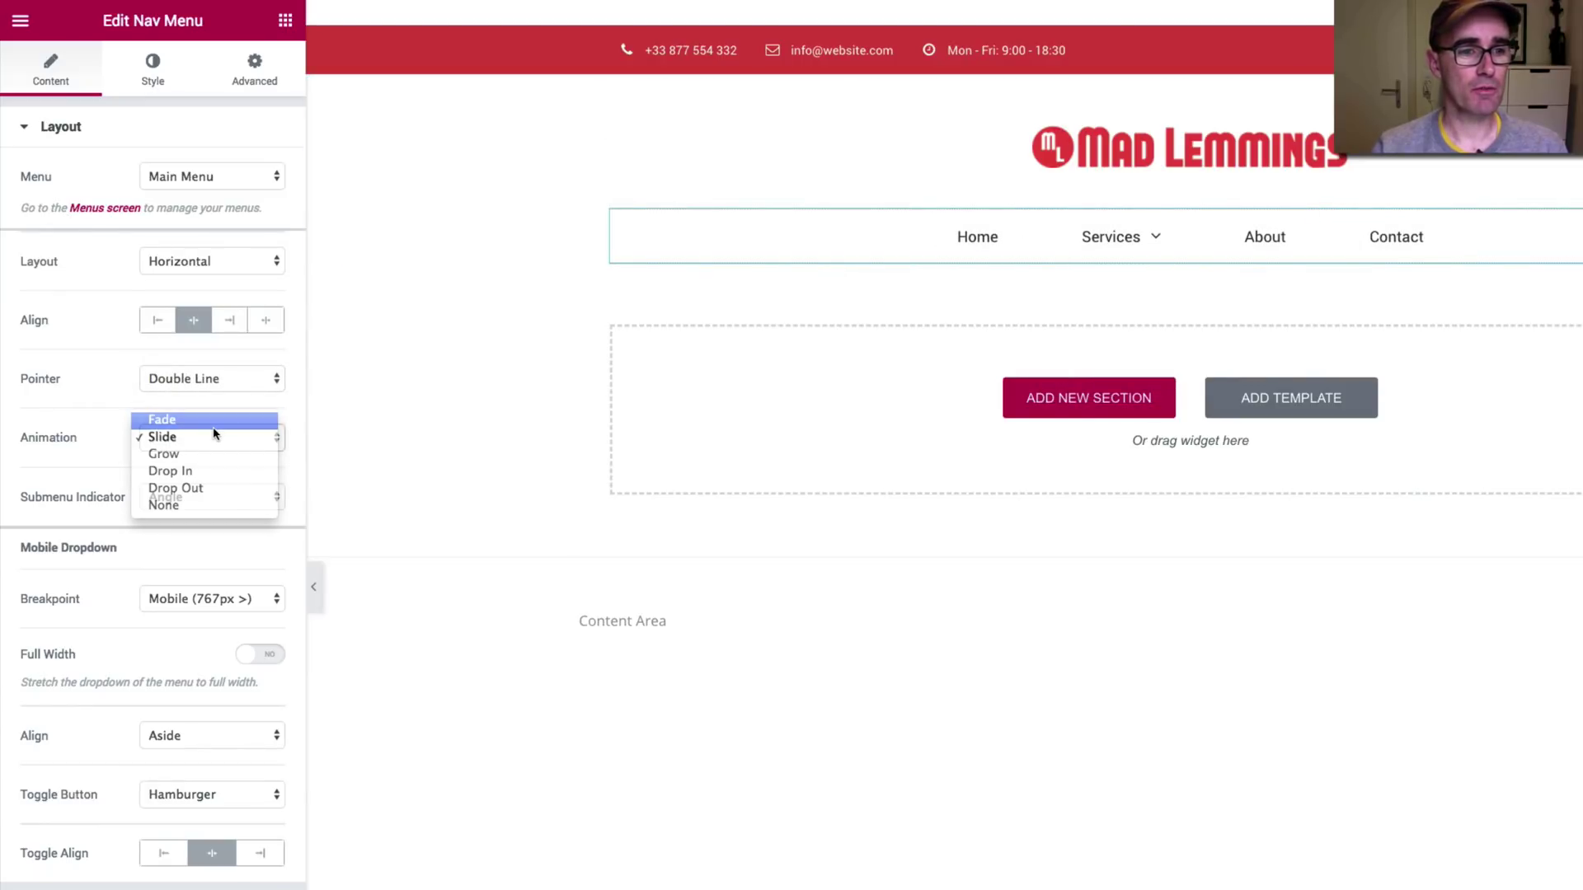
pyautogui.click(211, 421)
pyautogui.click(214, 379)
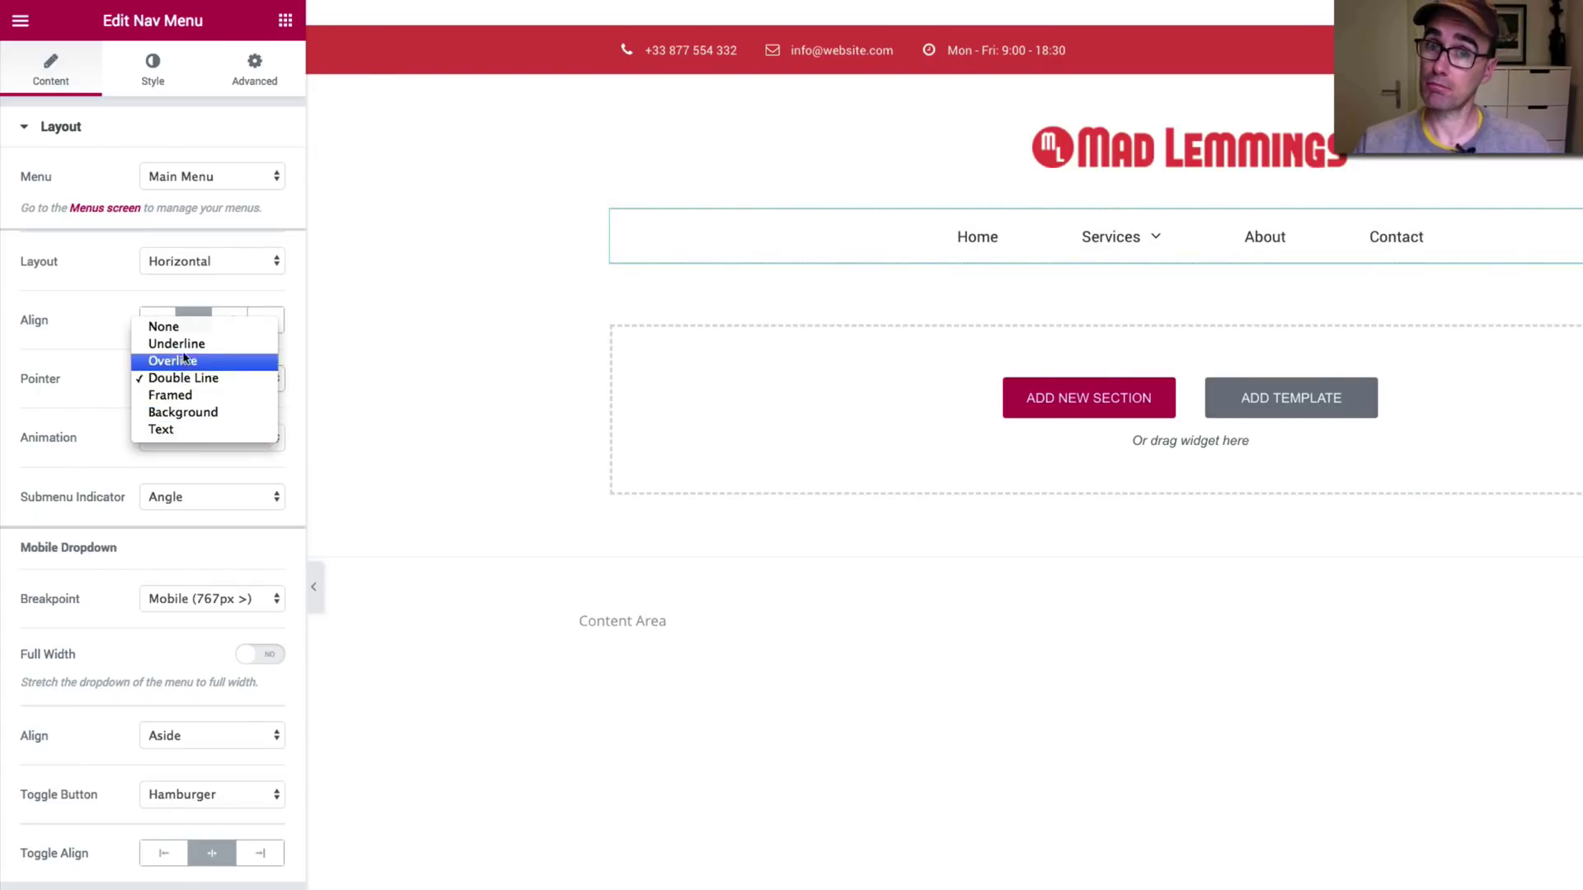
pyautogui.click(185, 452)
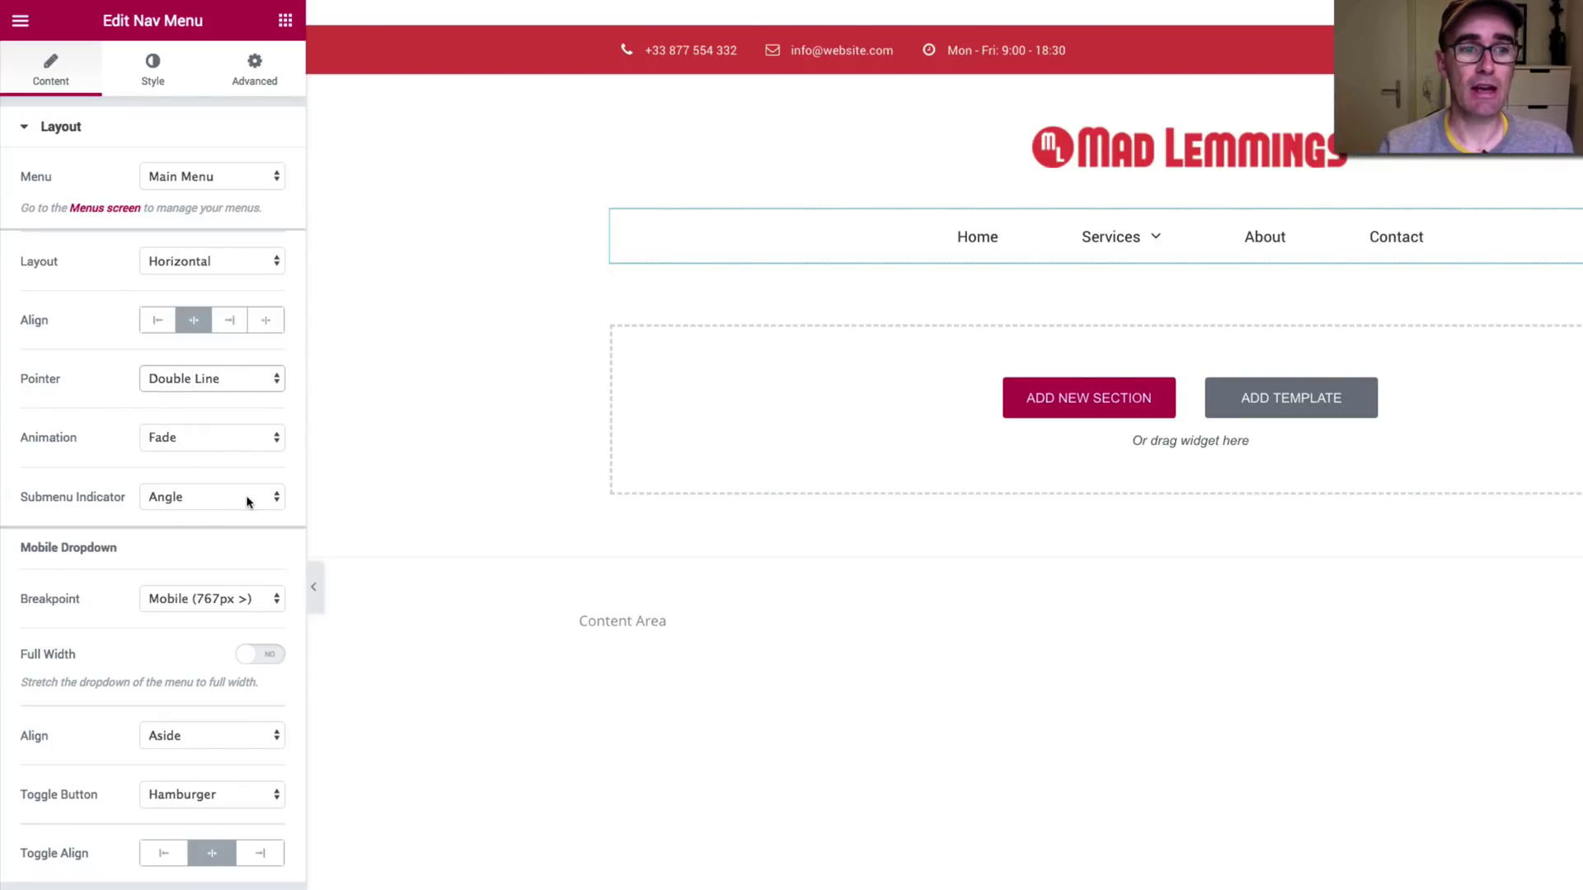
# - Change the submenu indicator to Plus so Services shows a plus sign
pyautogui.moveTo(1169, 244)
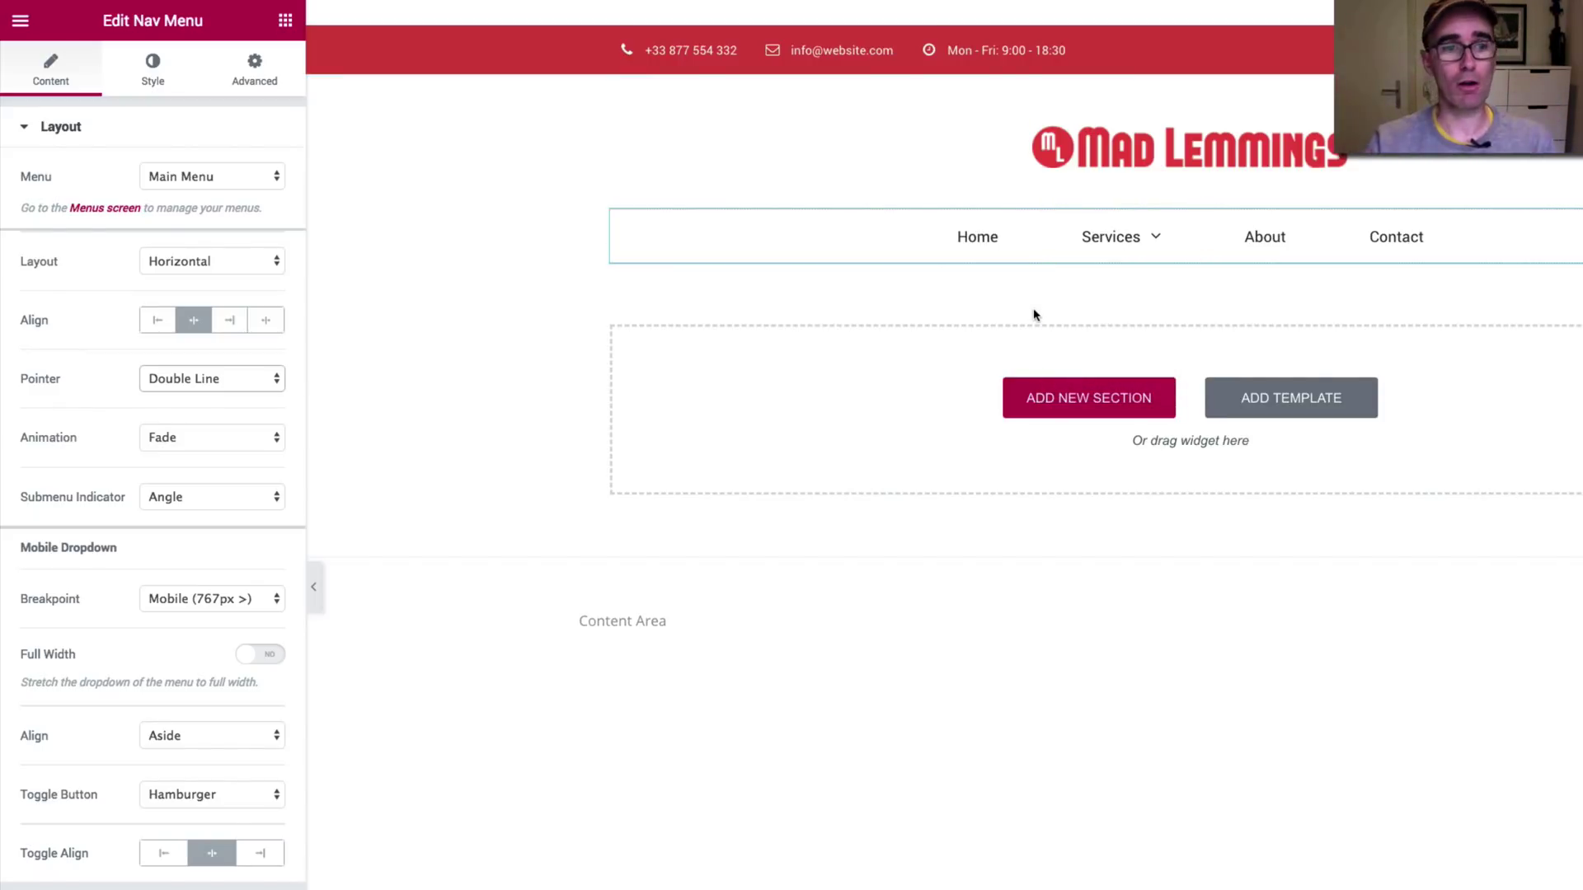
pyautogui.click(218, 497)
pyautogui.click(223, 464)
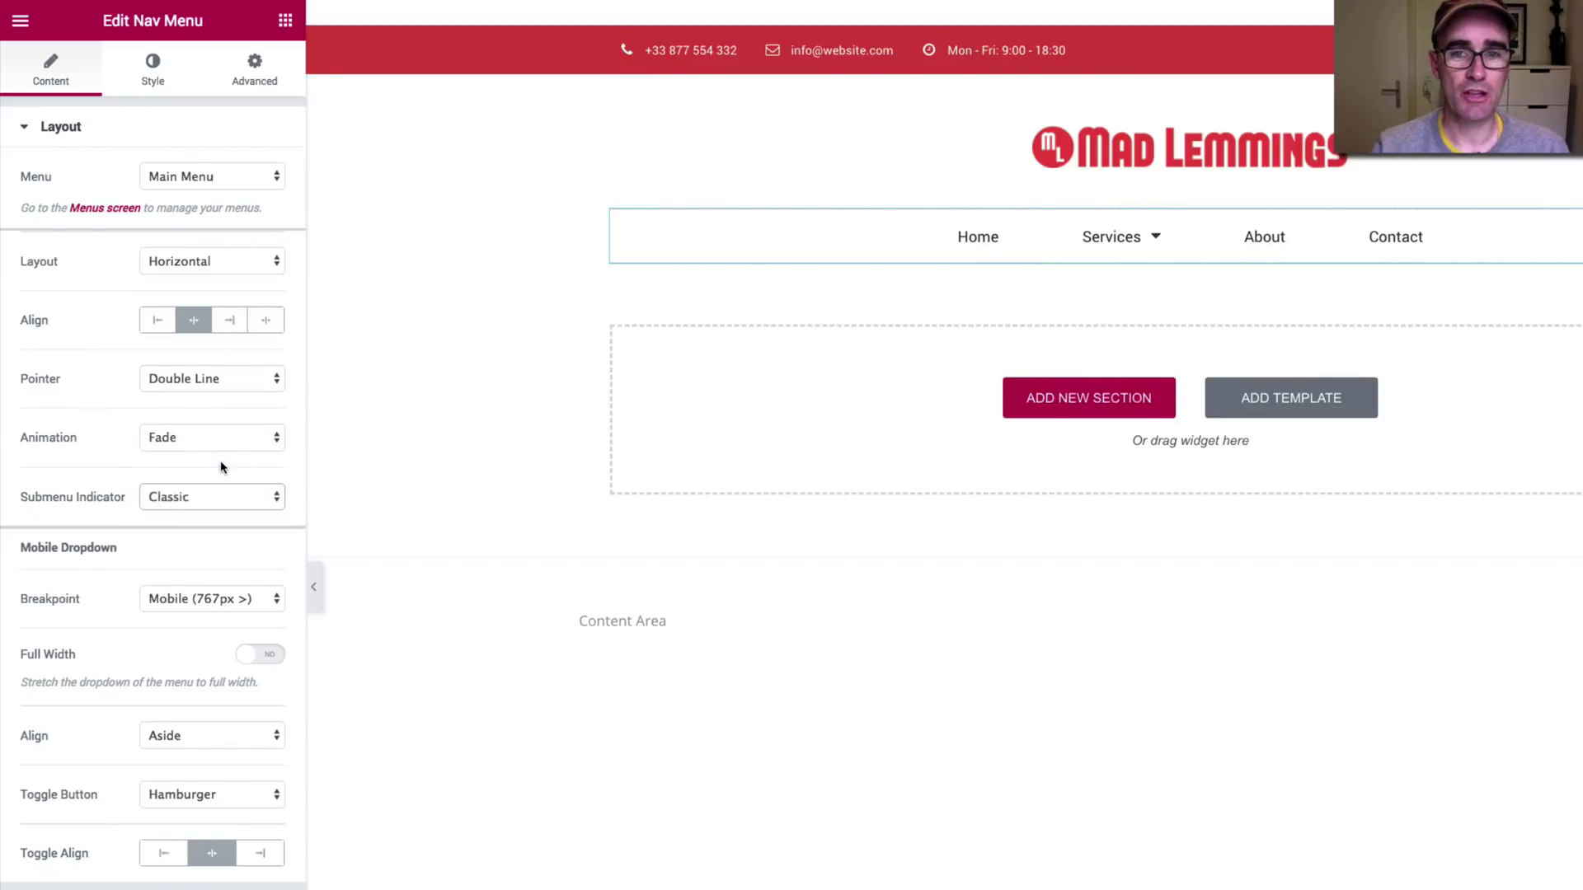
pyautogui.click(197, 496)
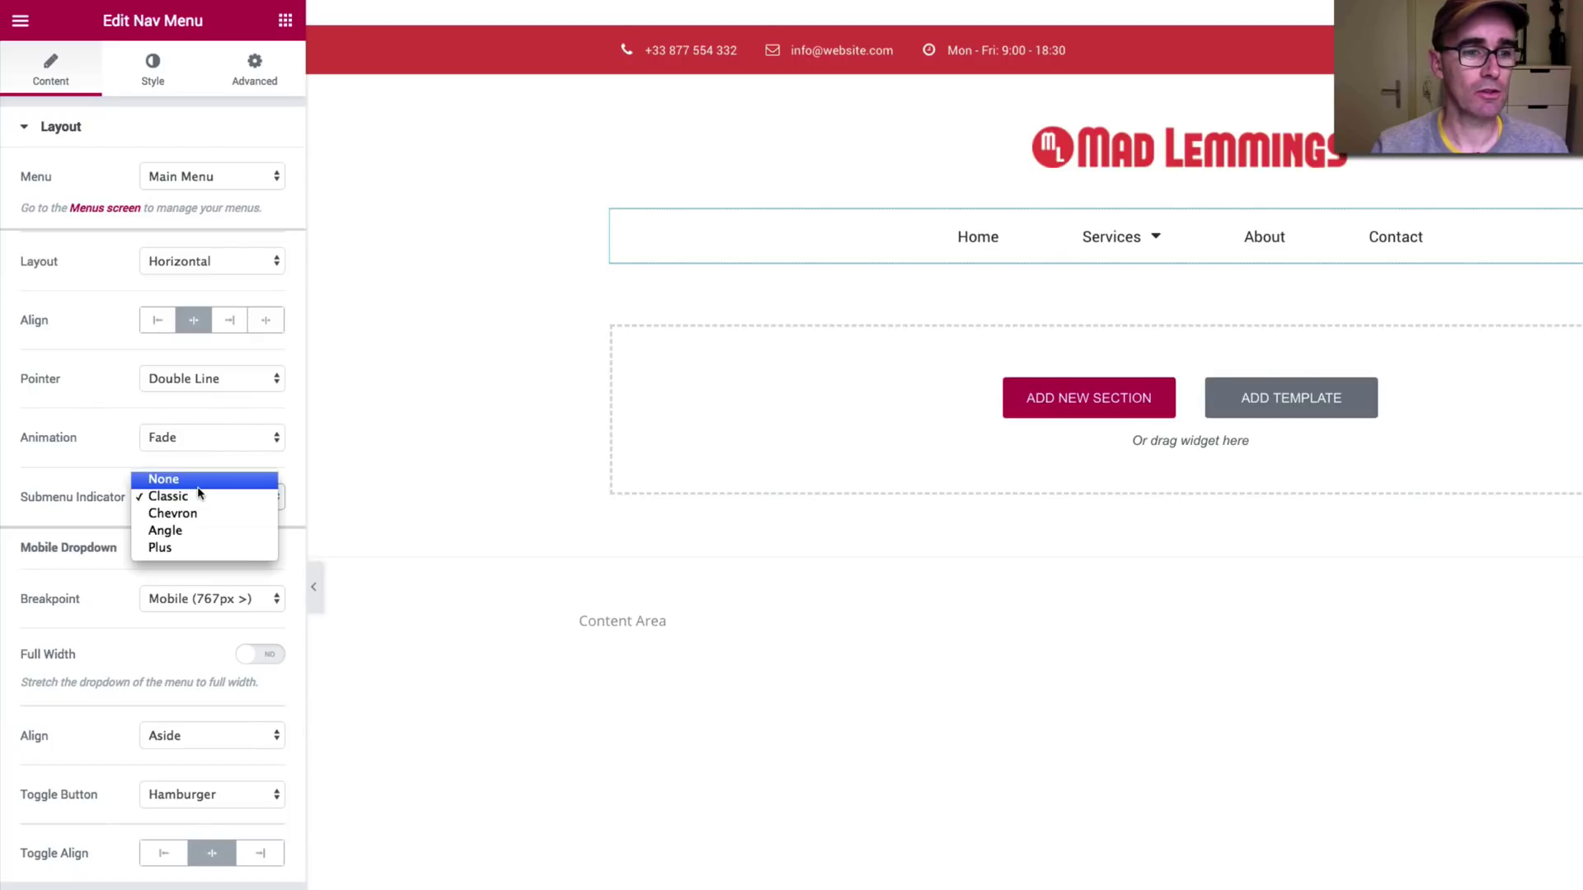
pyautogui.click(191, 546)
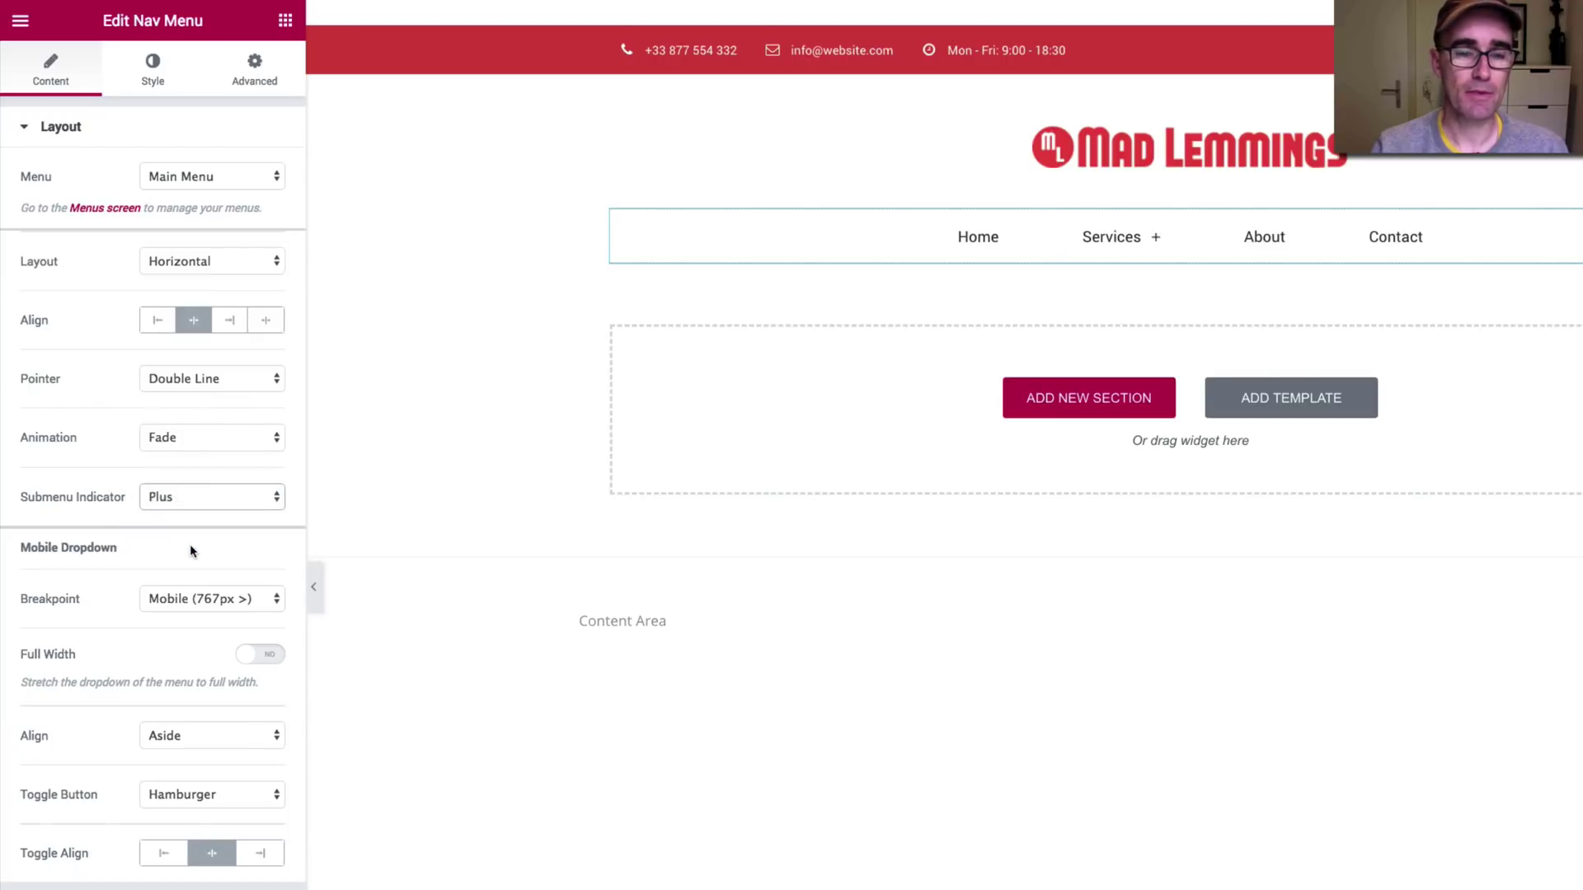
pyautogui.click(204, 500)
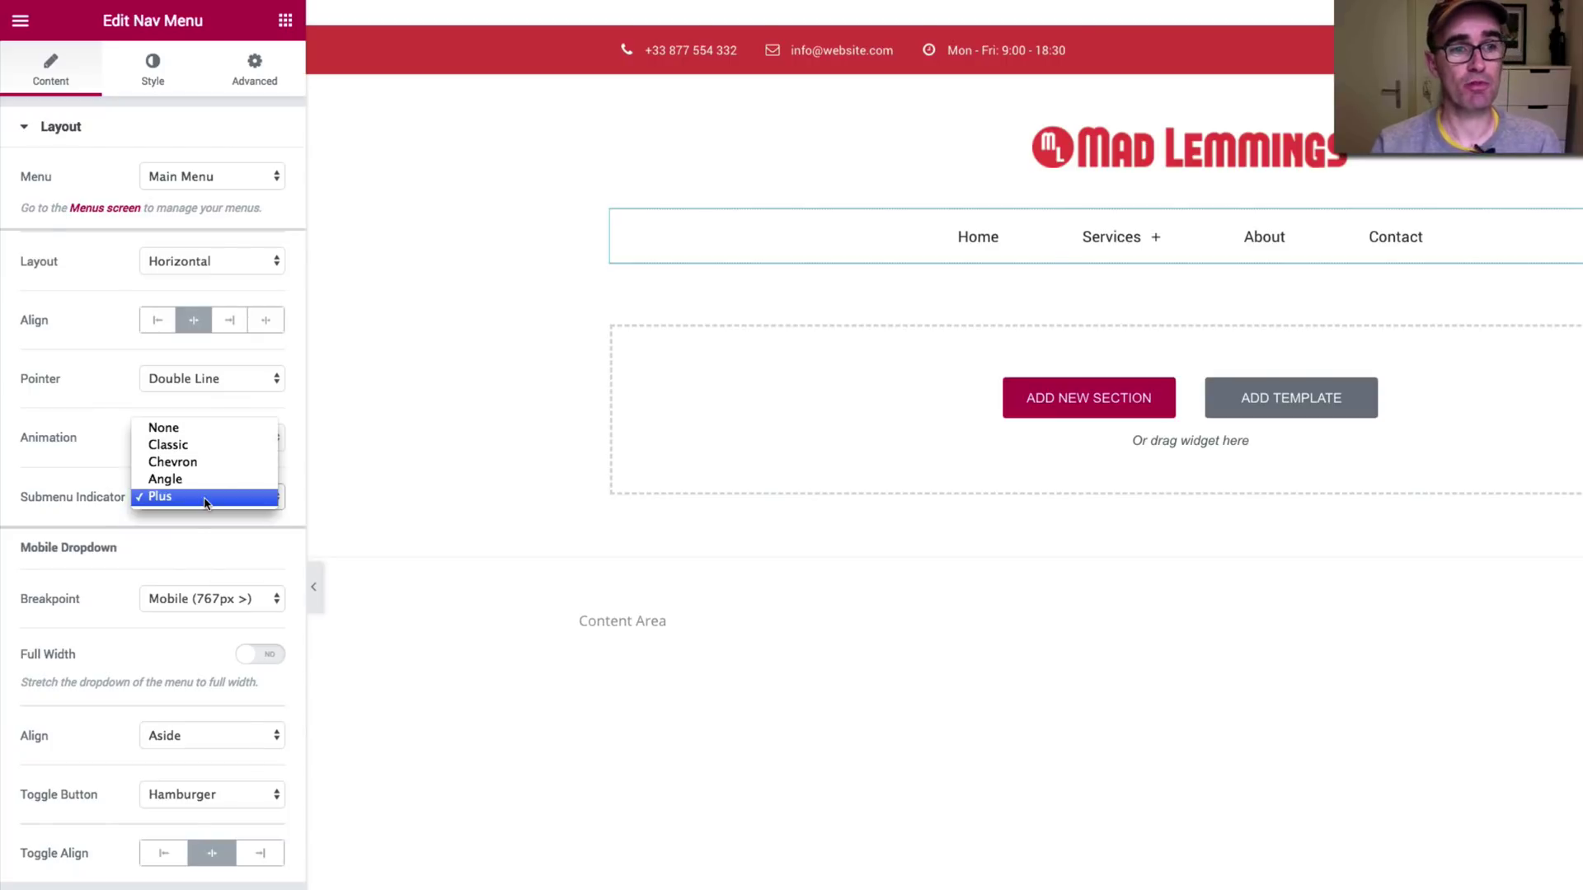
pyautogui.click(96, 345)
pyautogui.click(152, 72)
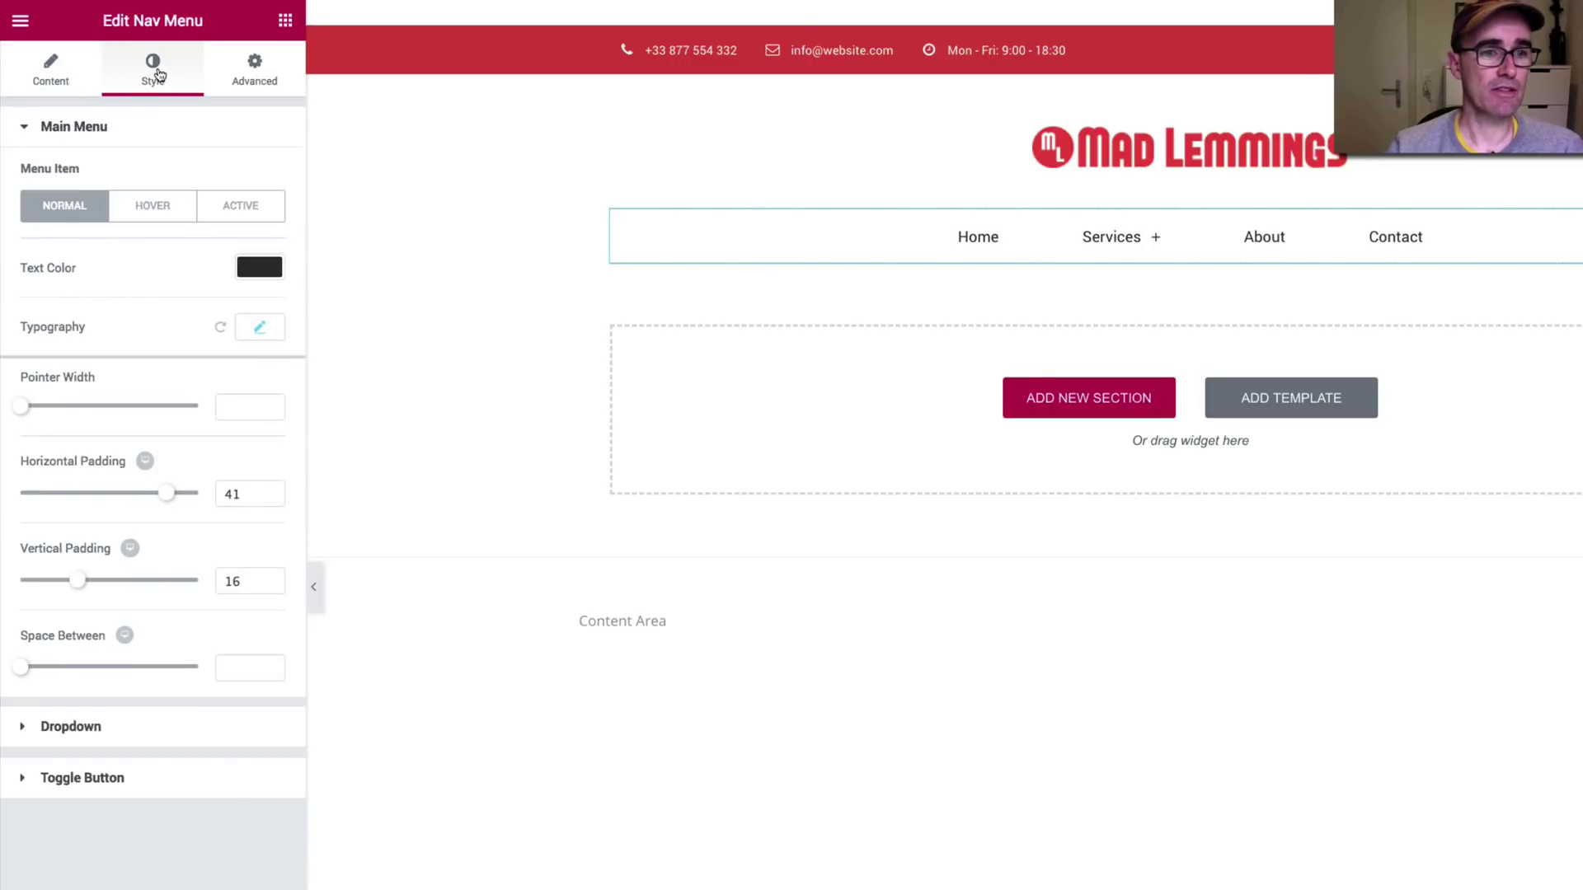
# - Give the nav menu text a dark grey colour
pyautogui.click(259, 269)
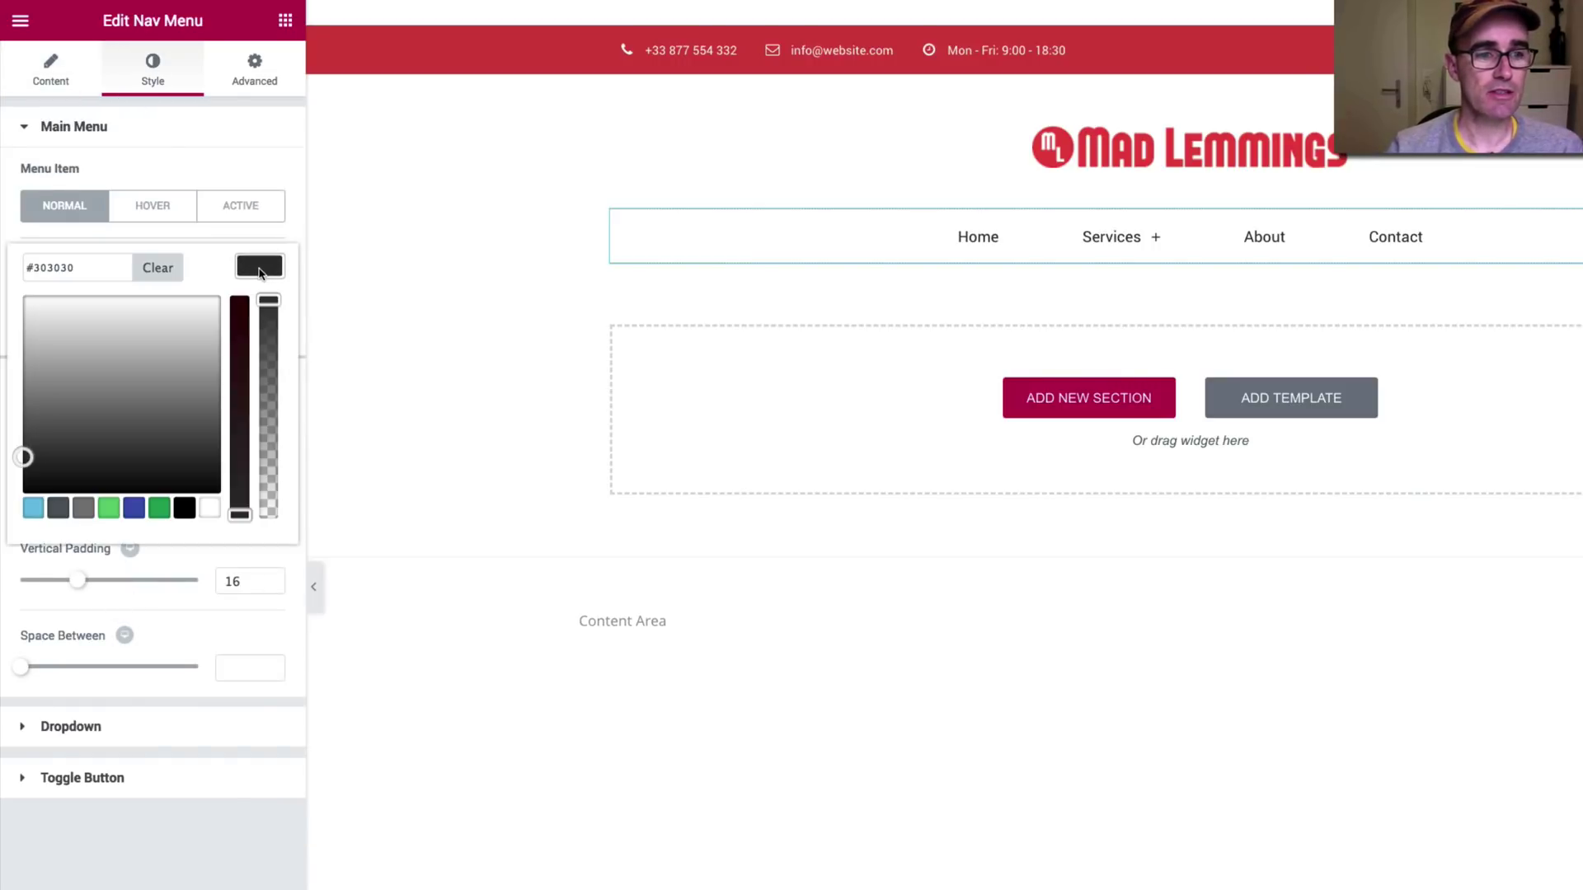
pyautogui.click(109, 509)
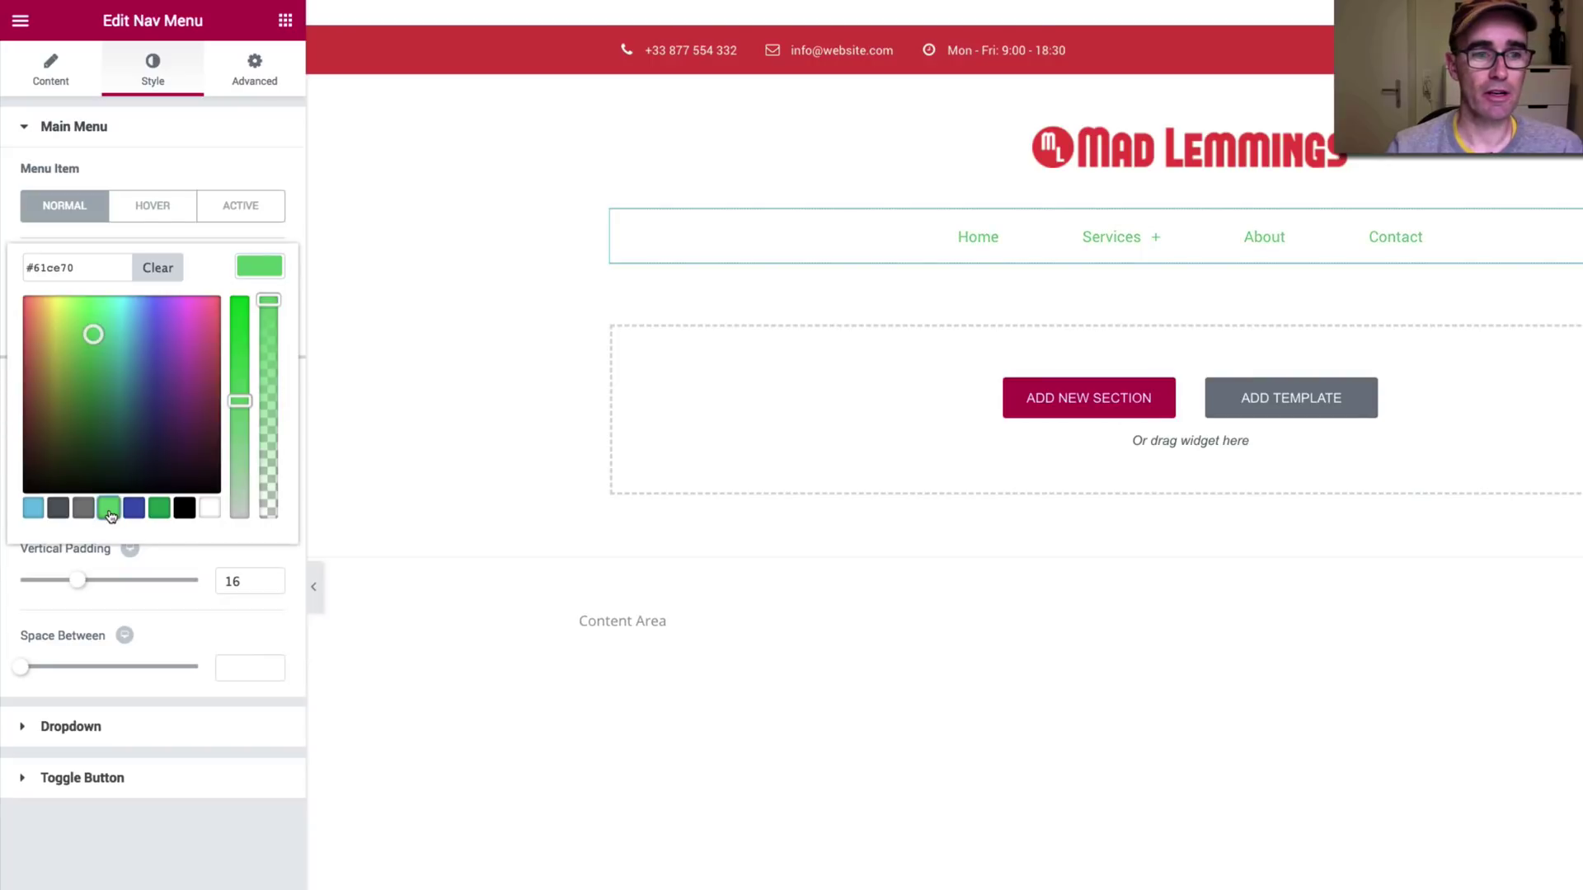
pyautogui.click(58, 509)
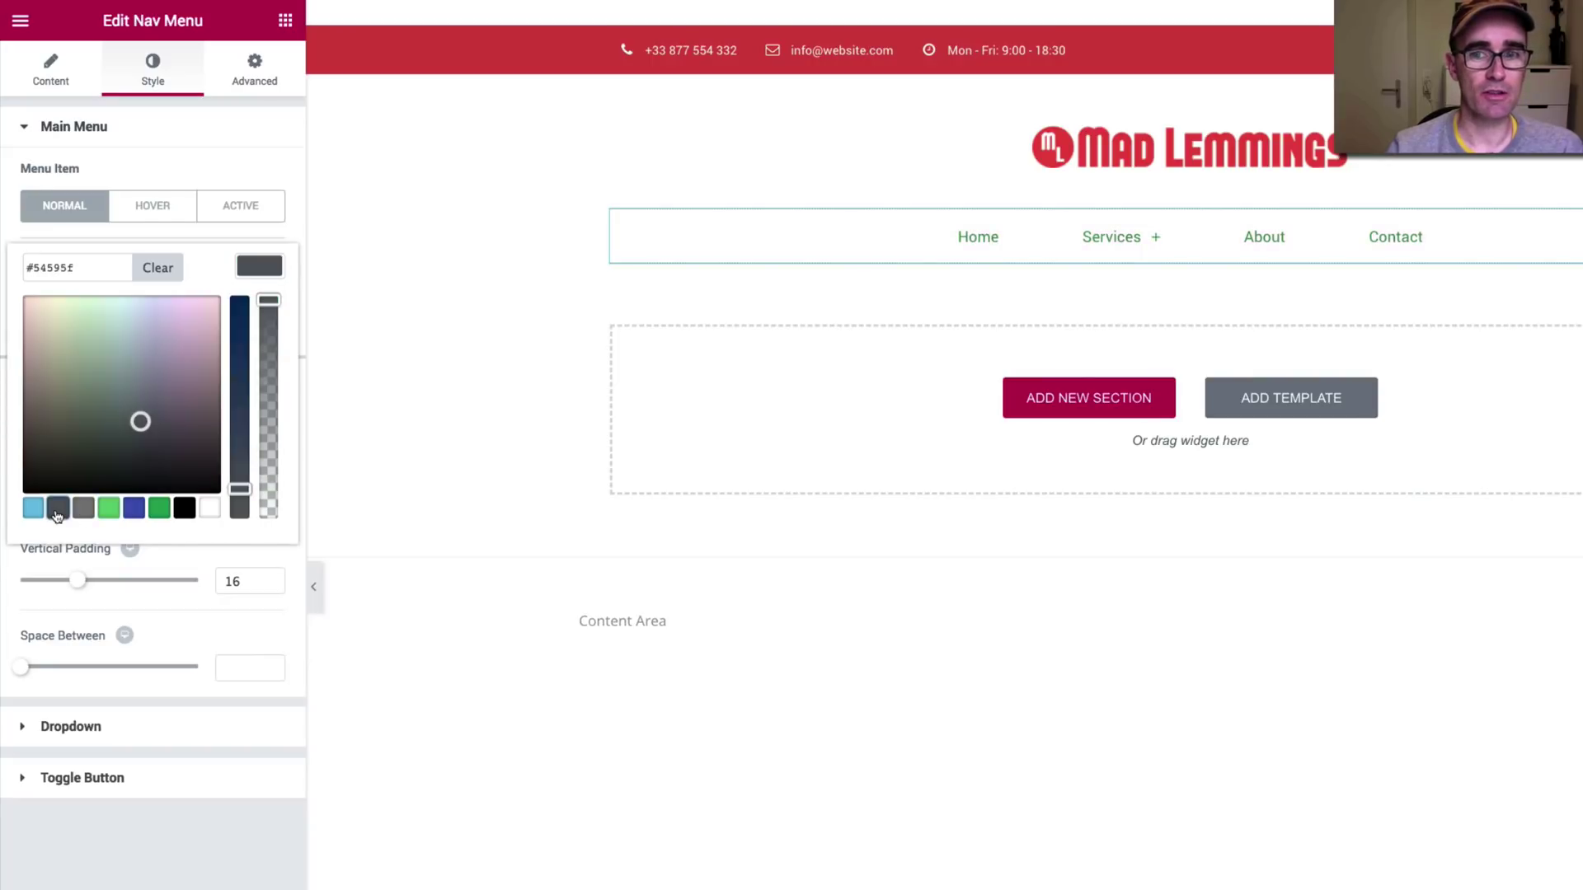
pyautogui.click(185, 569)
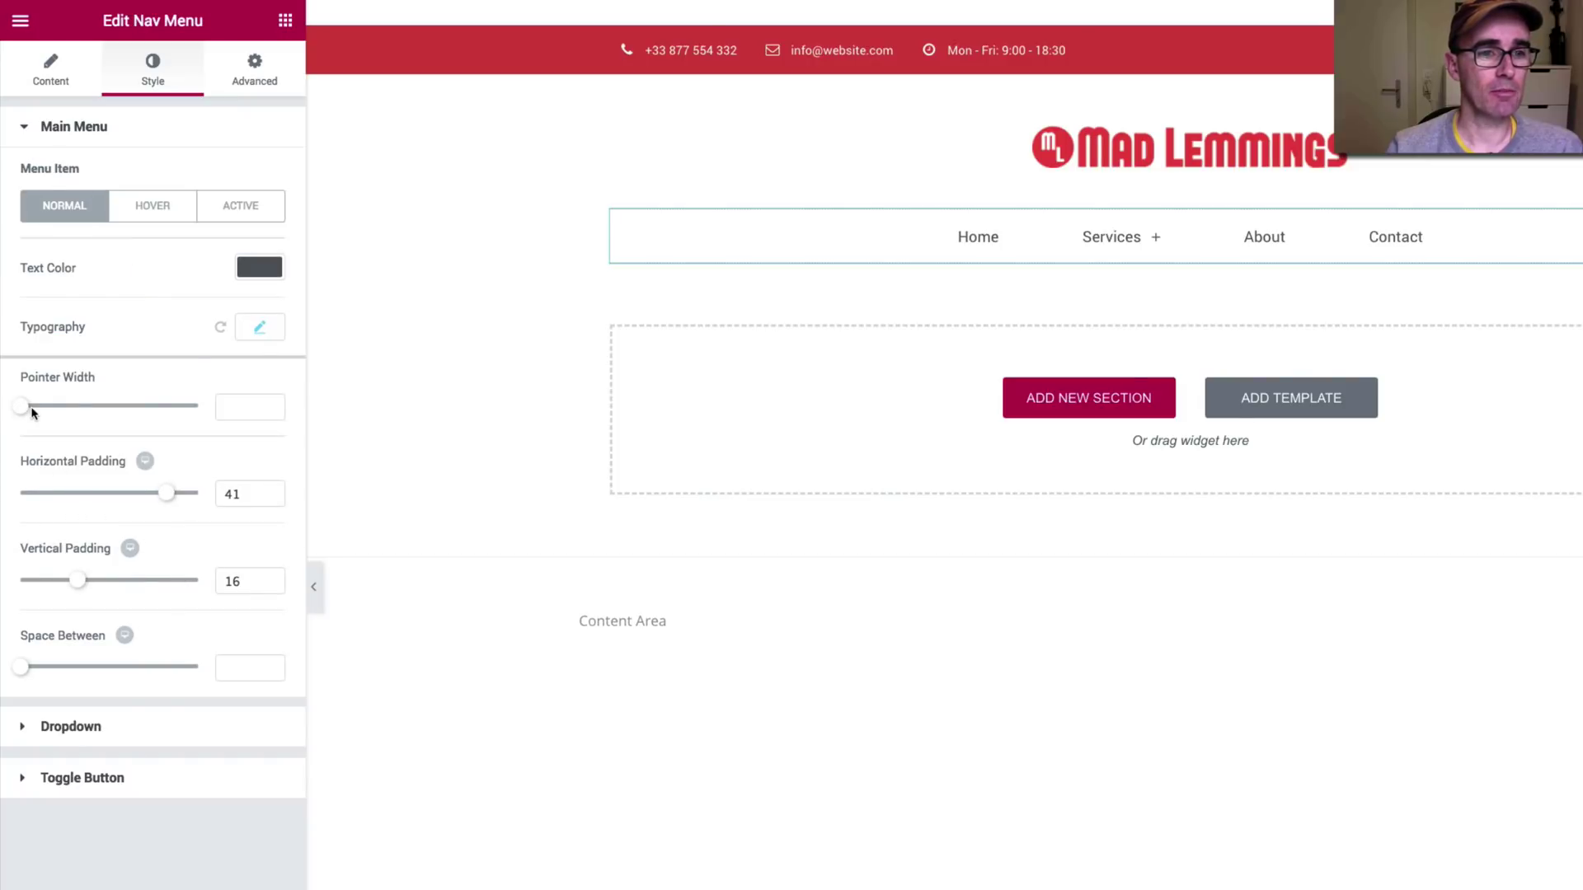
# - Set the nav menu typography to 21px size and 600 weight
pyautogui.click(260, 328)
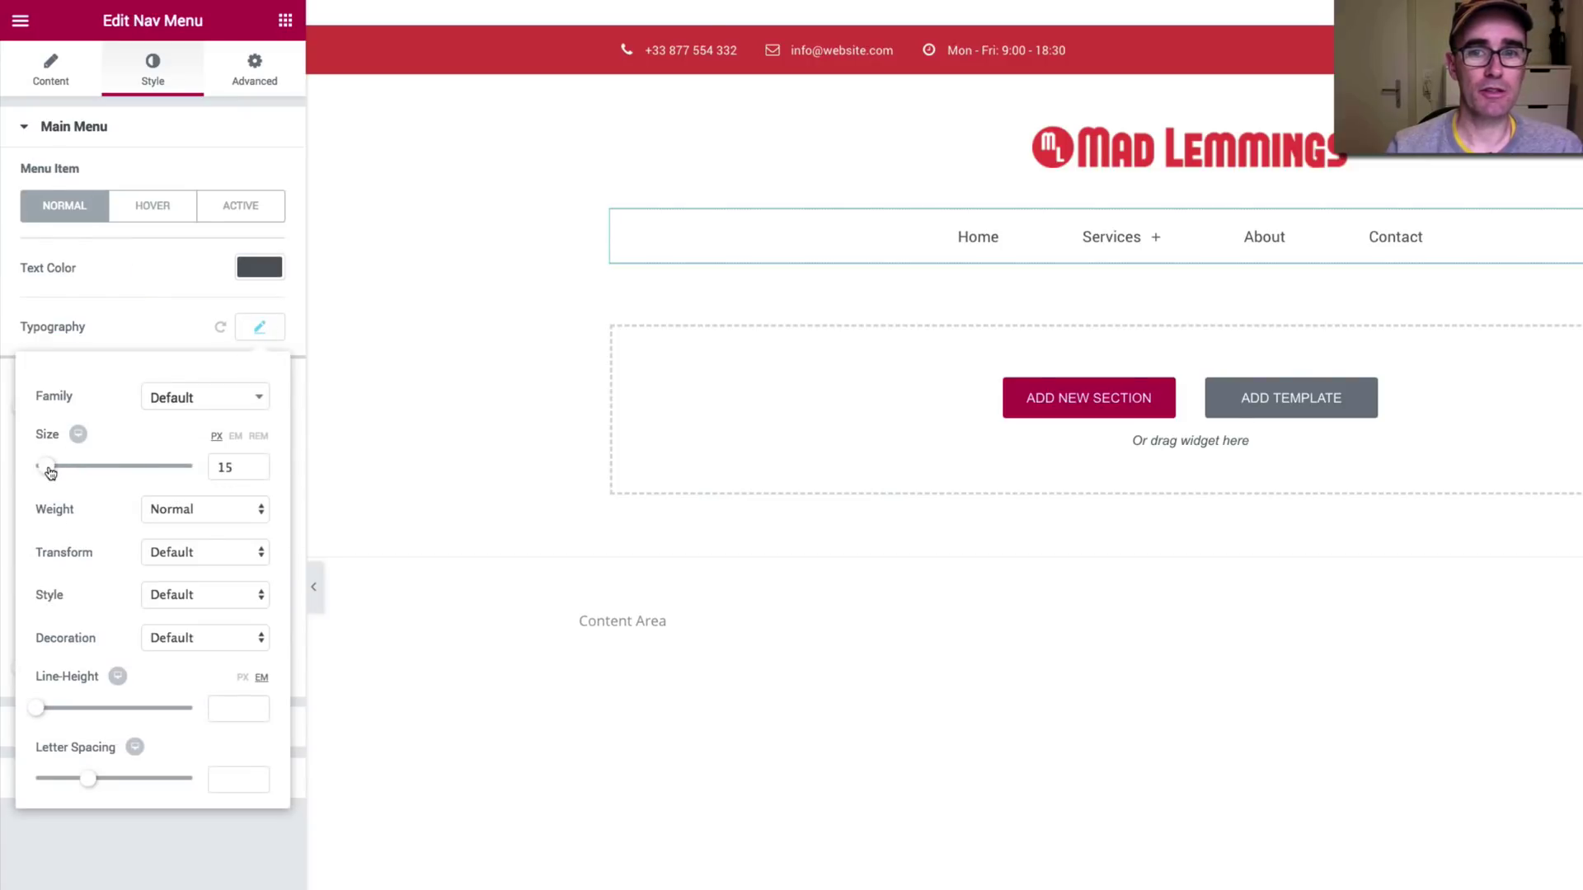
pyautogui.moveTo(51, 472); pyautogui.dragTo(56, 472)
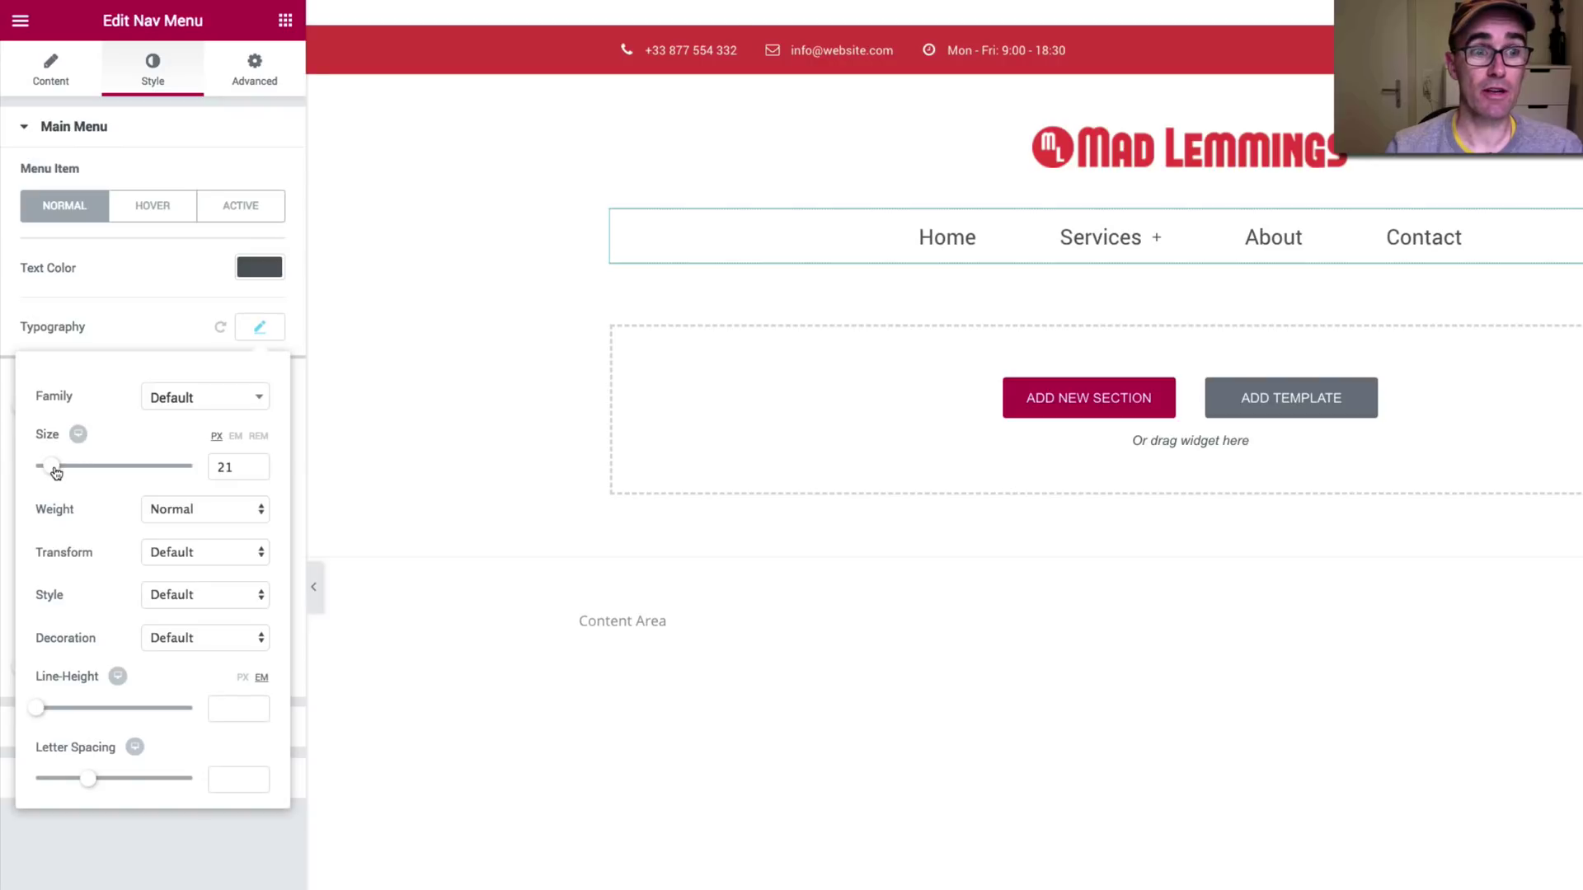
pyautogui.click(157, 332)
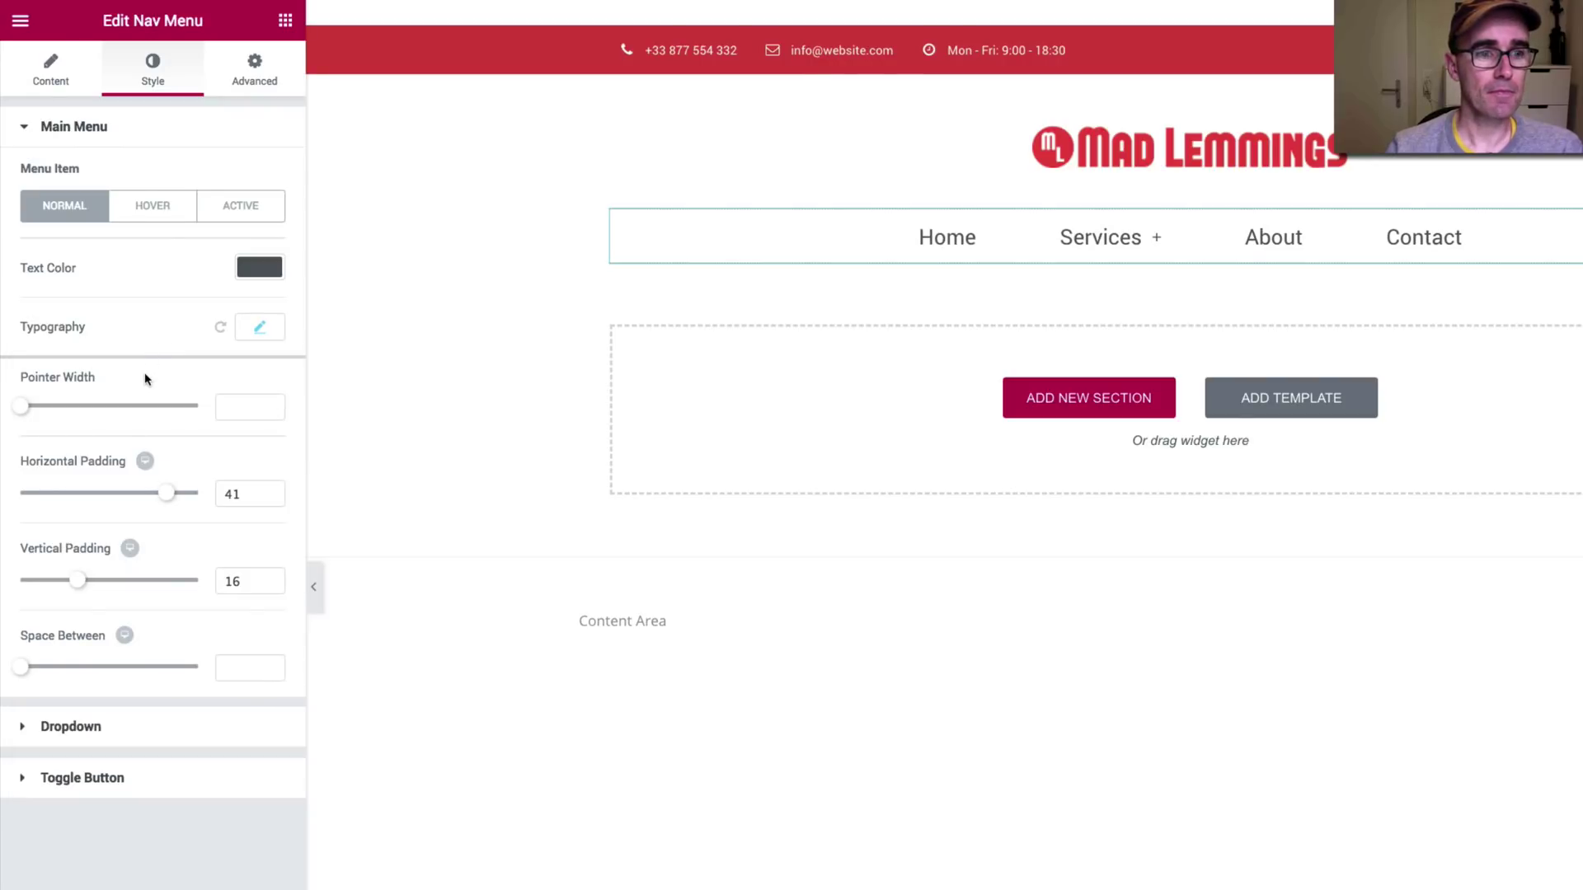
pyautogui.click(258, 328)
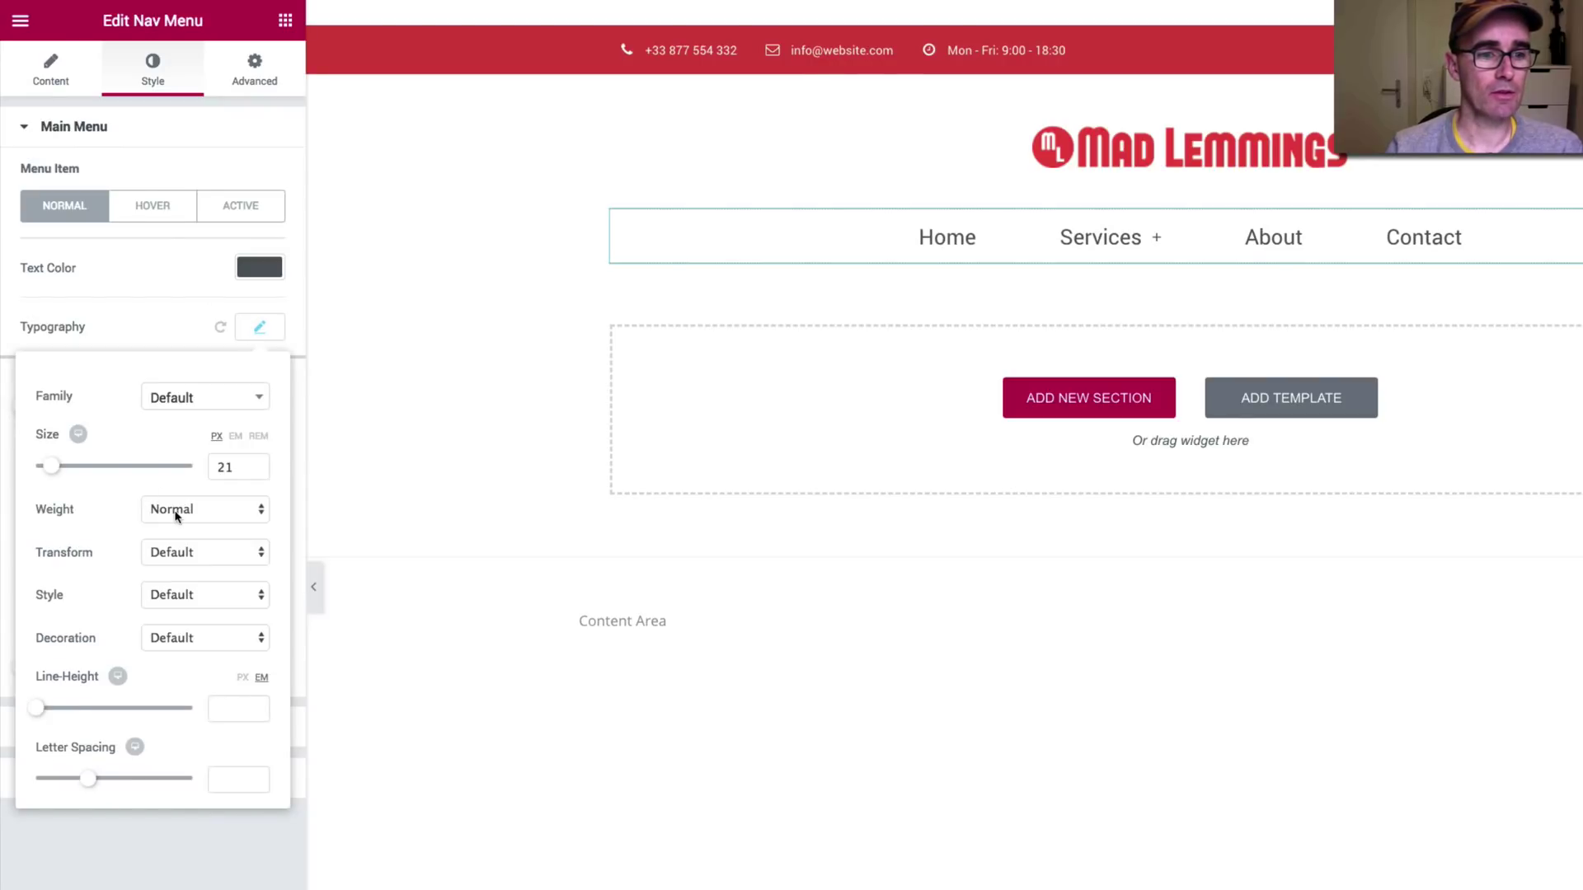
pyautogui.click(176, 515)
pyautogui.click(204, 428)
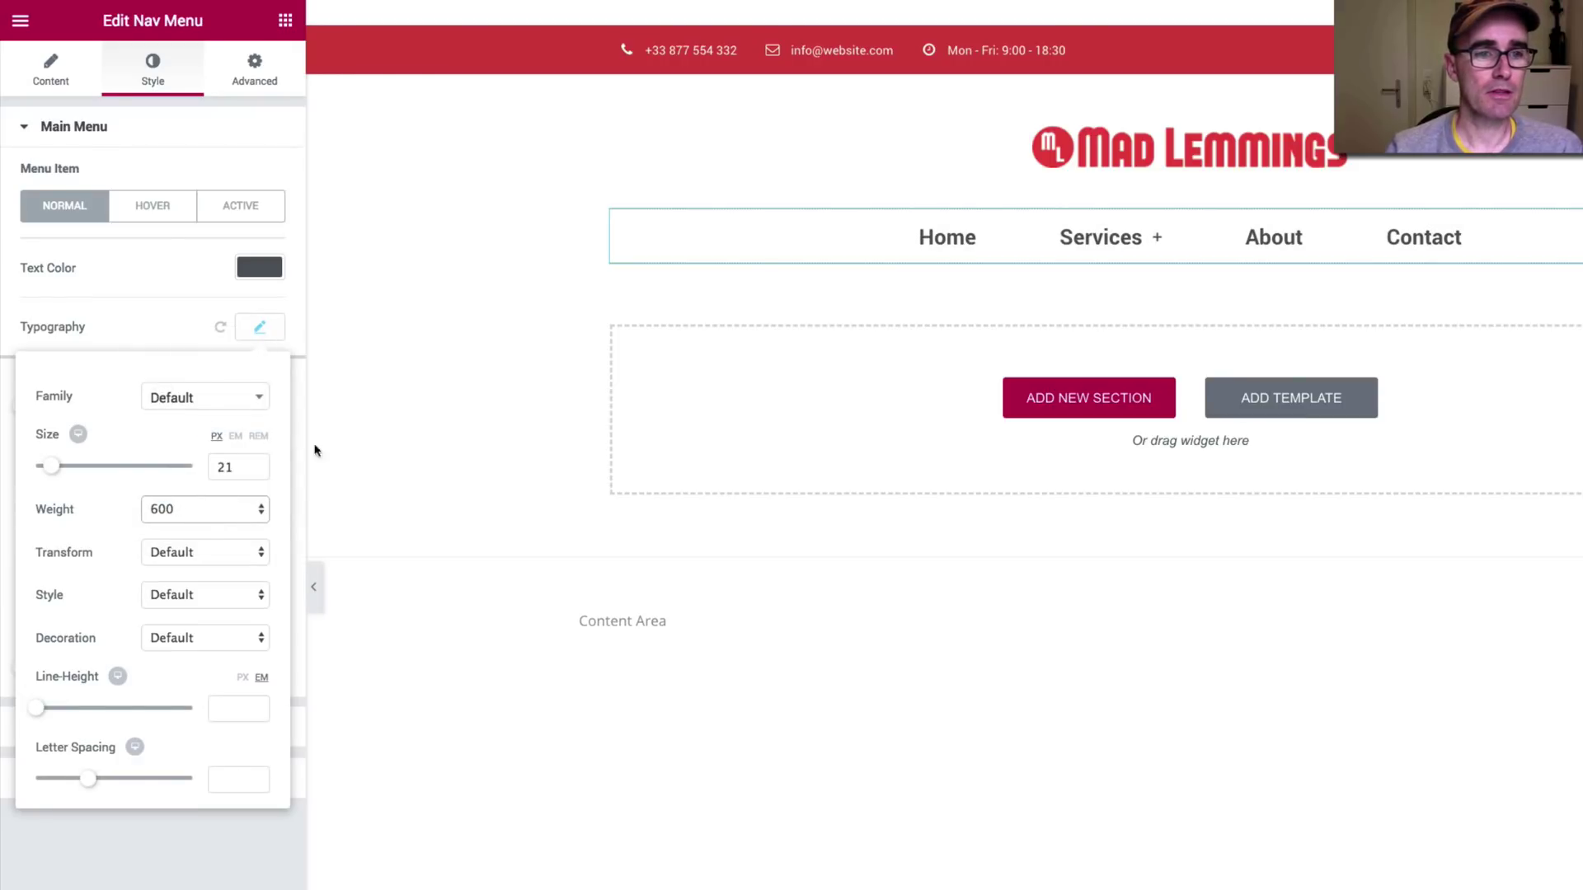
# - Shift the nav menu text colour to grey-green #6a7a72
pyautogui.click(244, 268)
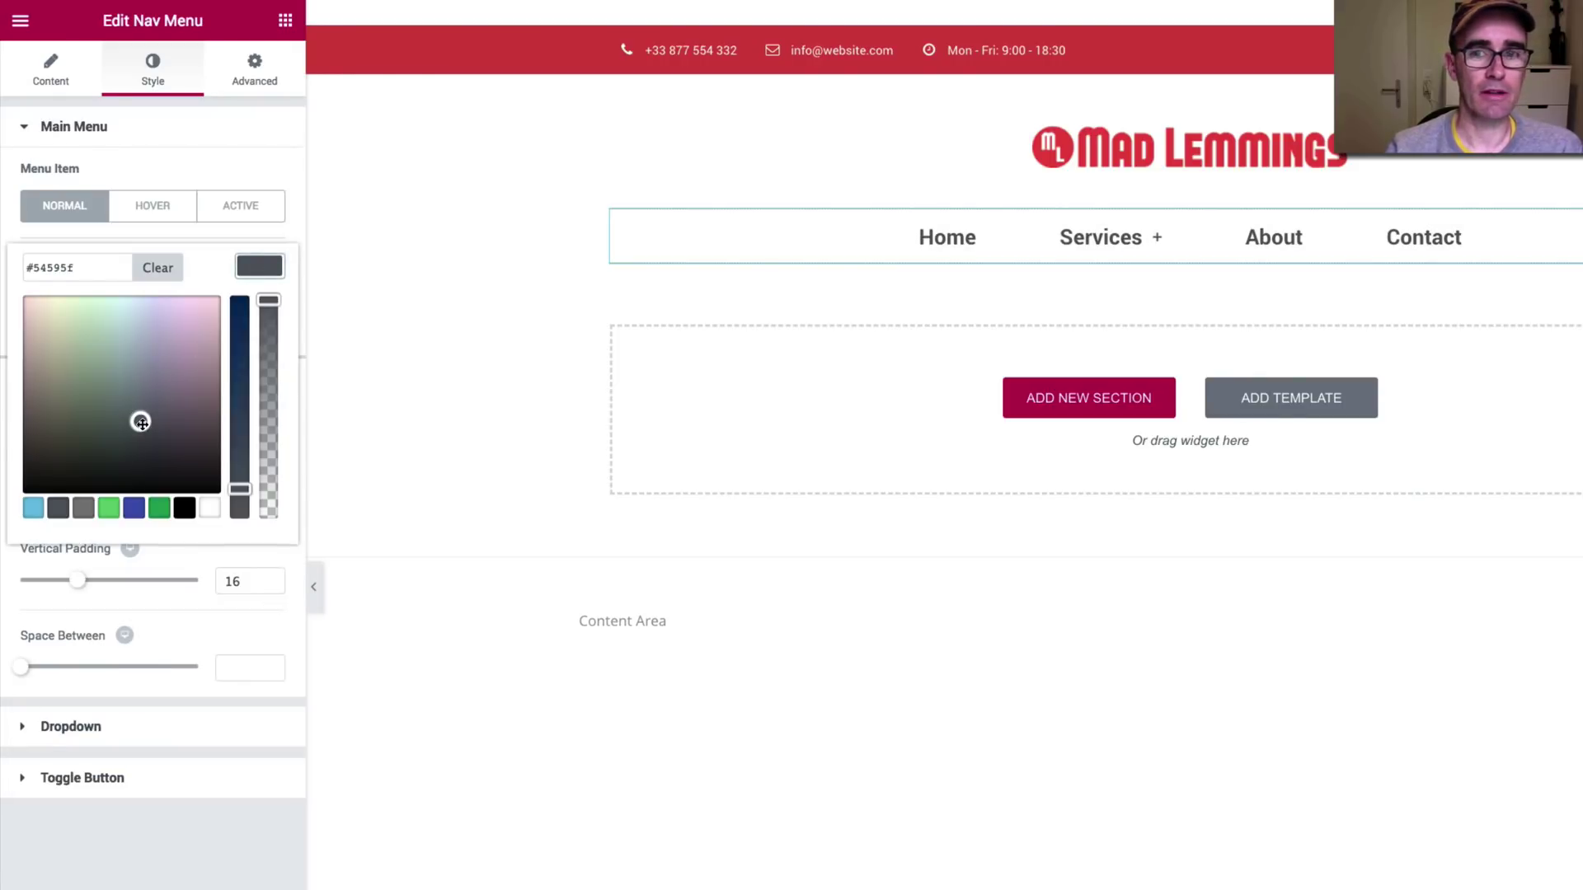
pyautogui.moveTo(141, 422); pyautogui.dragTo(109, 403)
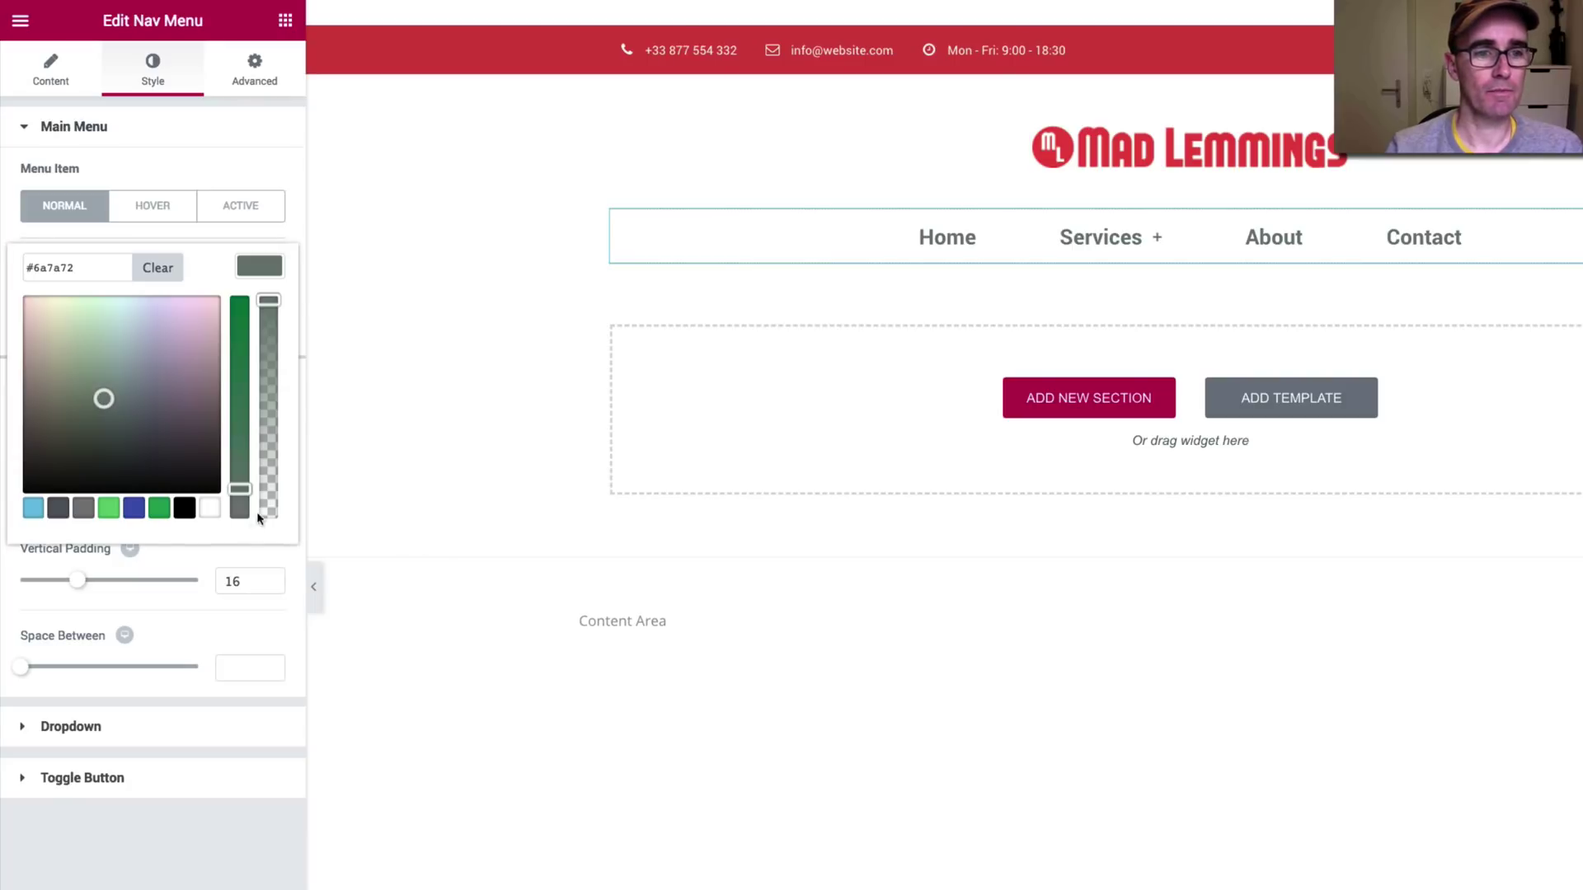
pyautogui.click(259, 269)
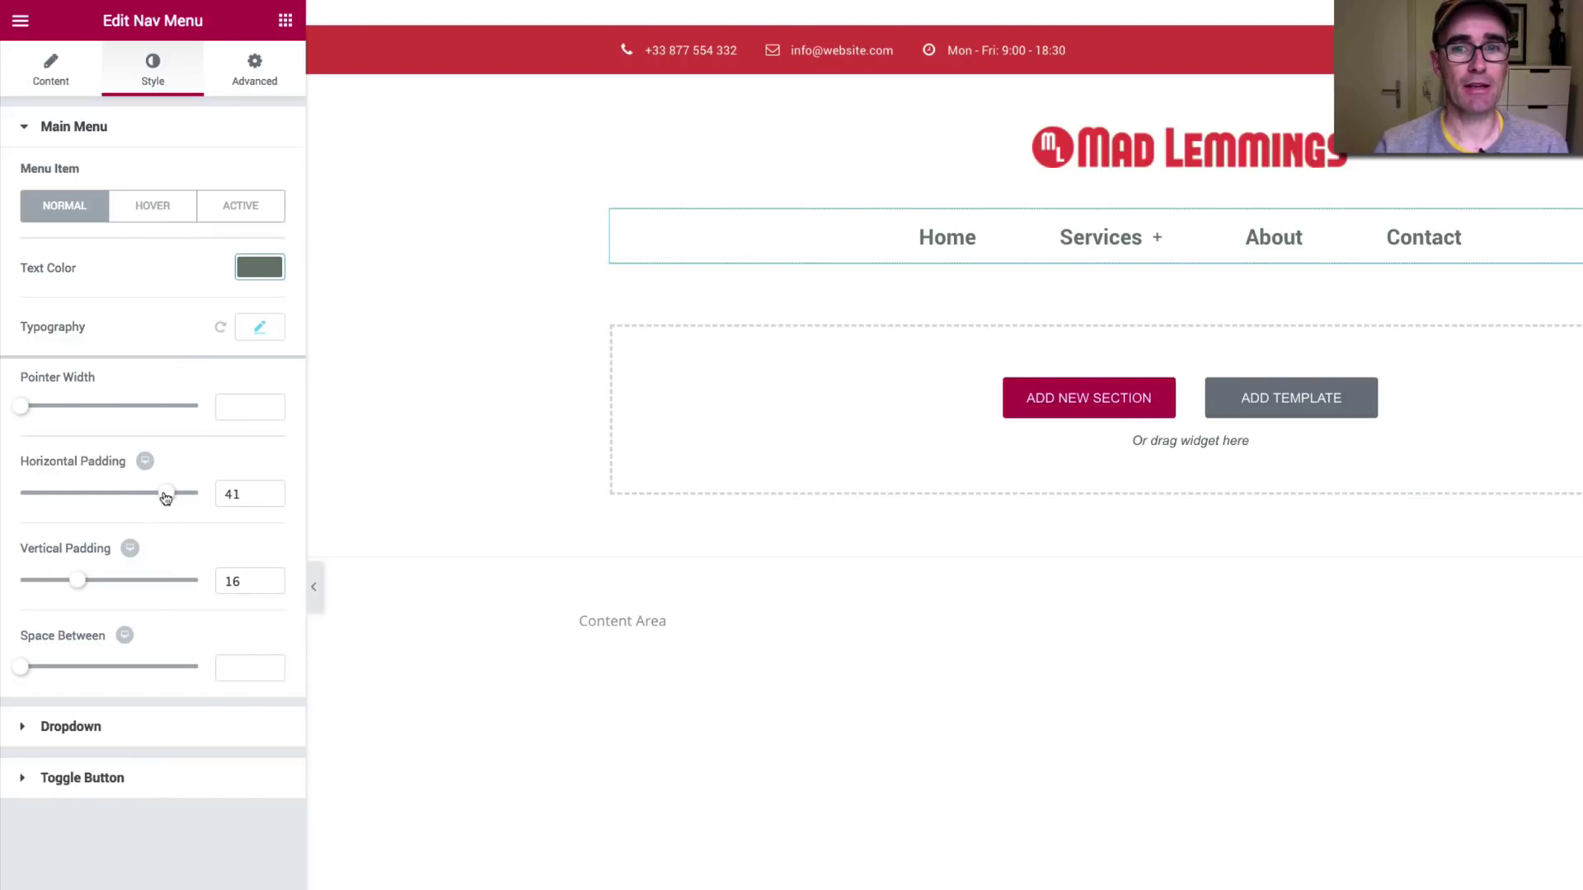
# - Set Main Menu horizontal padding to 30, vertical padding to 11 and space between to 50
pyautogui.moveTo(166, 493)
pyautogui.mouseDown()
pyautogui.moveTo(58, 496)
pyautogui.moveTo(176, 499)
pyautogui.moveTo(148, 502)
pyautogui.mouseUp()
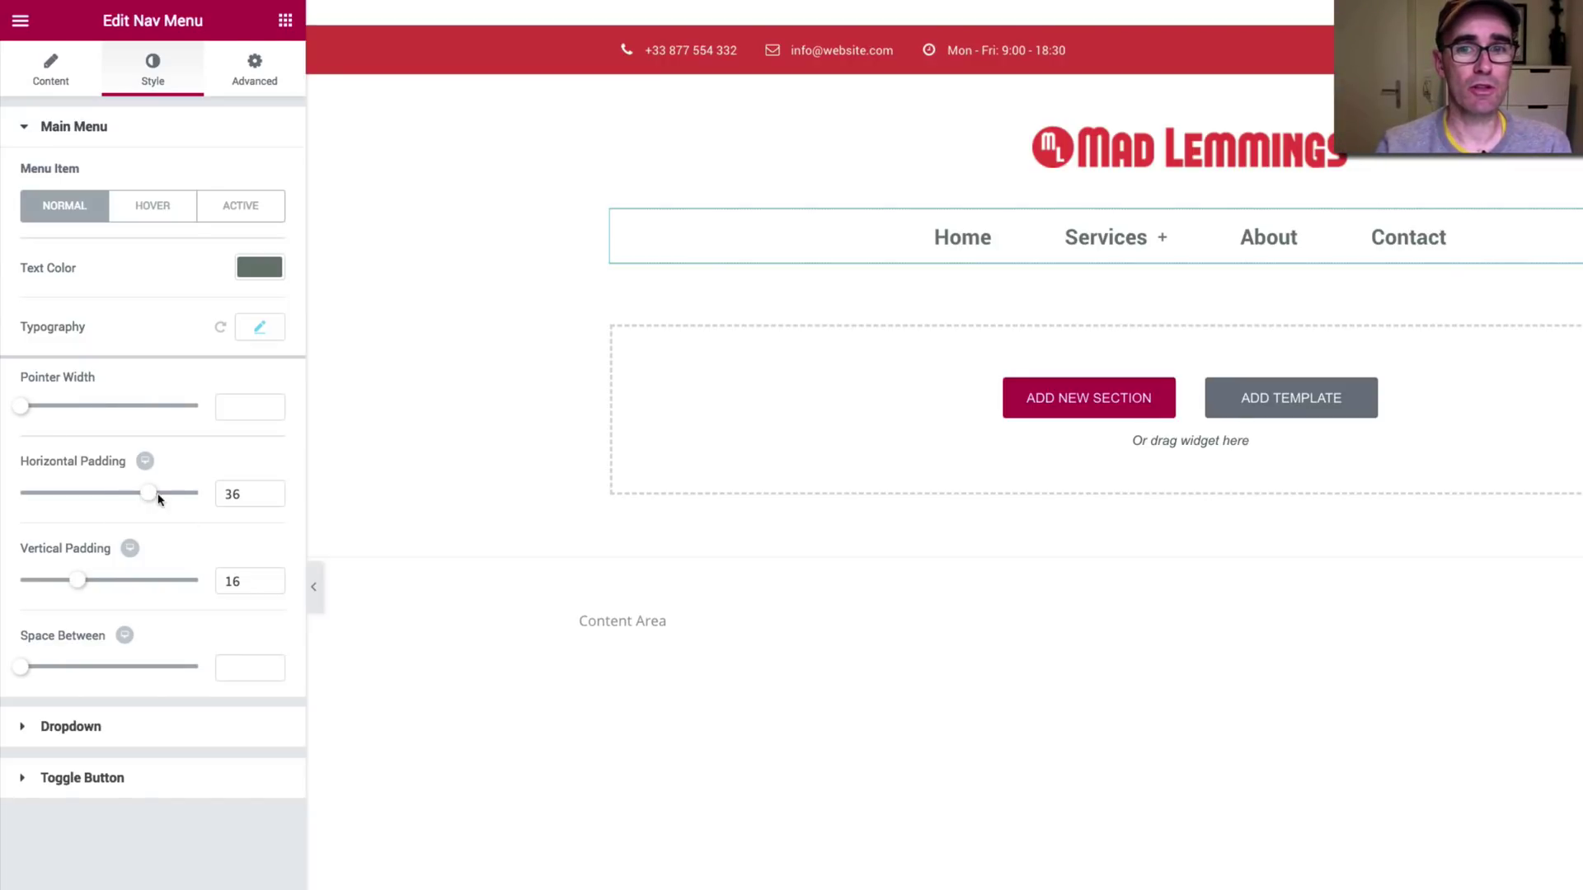
pyautogui.moveTo(156, 495)
pyautogui.mouseDown()
pyautogui.moveTo(120, 497)
pyautogui.moveTo(135, 495)
pyautogui.mouseUp()
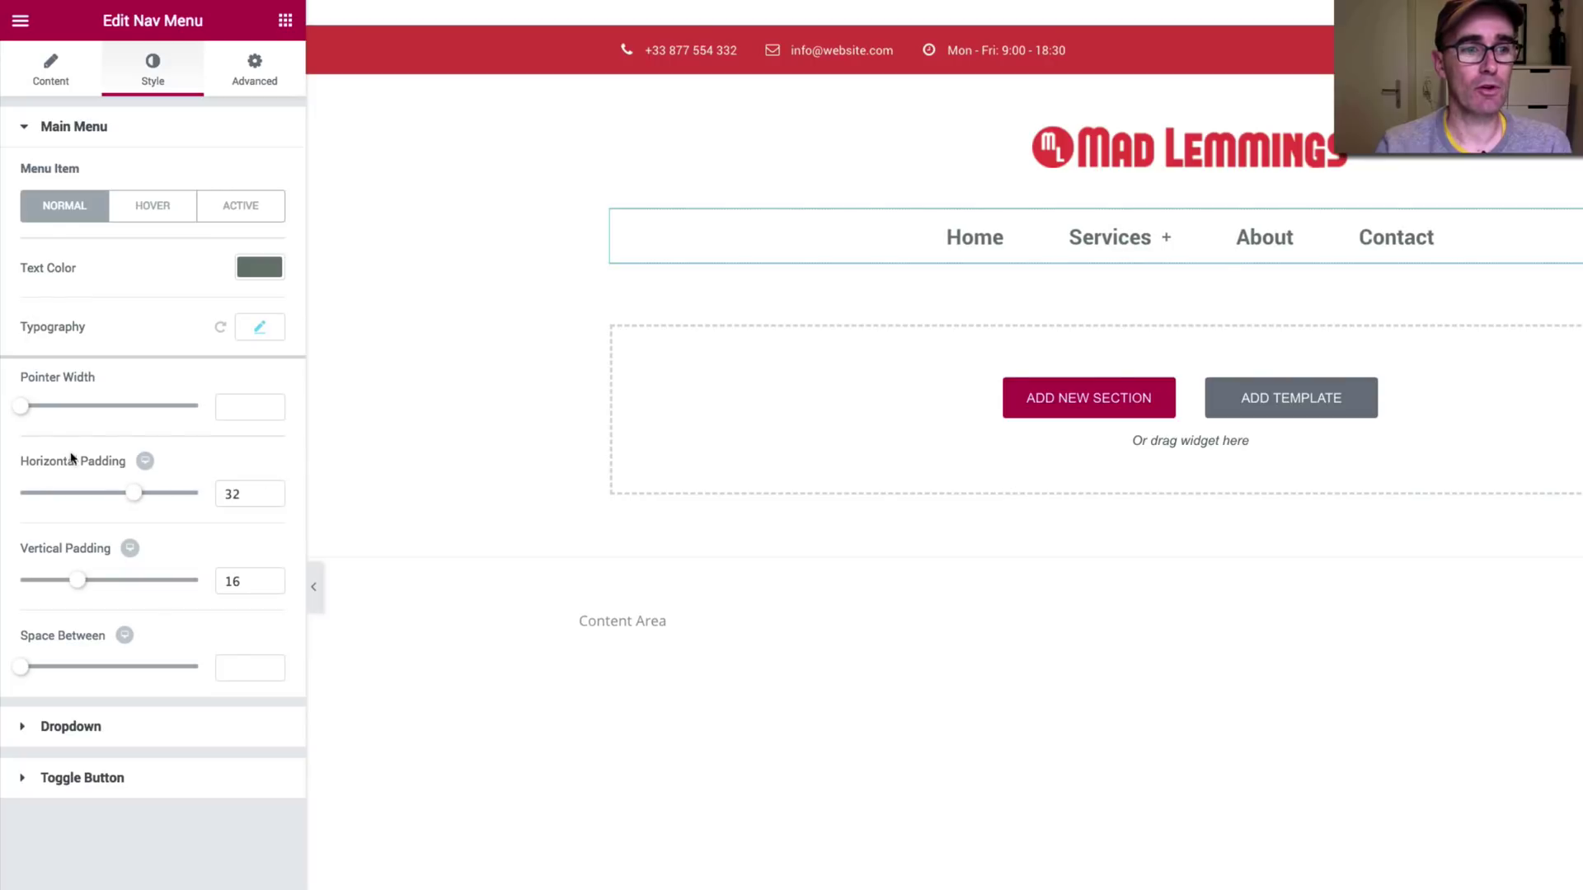
pyautogui.moveTo(84, 585)
pyautogui.mouseDown()
pyautogui.moveTo(47, 589)
pyautogui.moveTo(60, 582)
pyautogui.mouseUp()
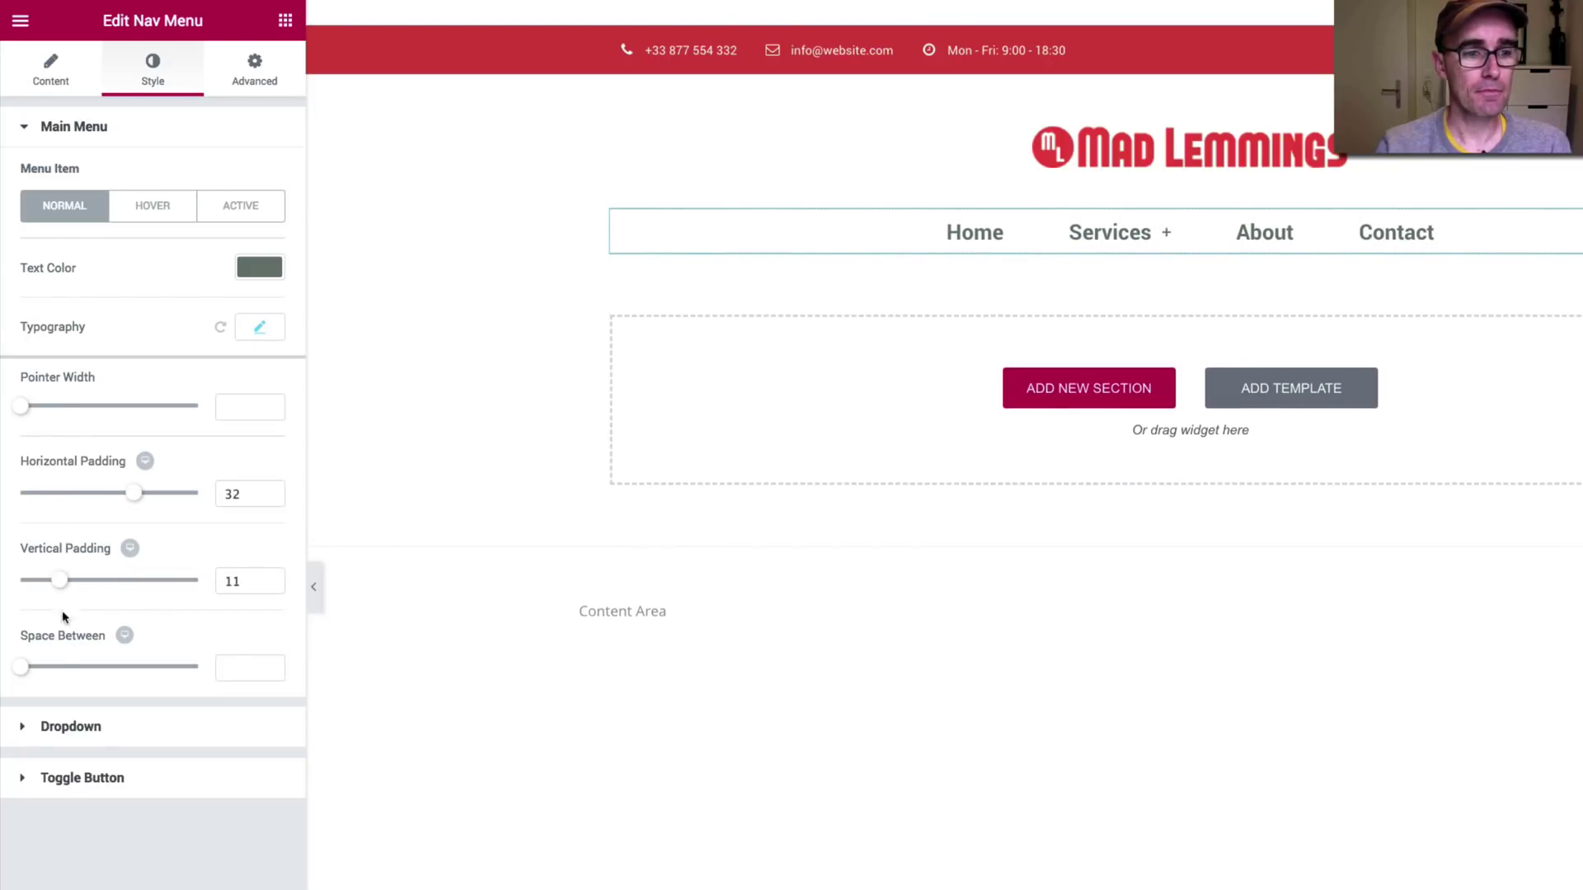
pyautogui.moveTo(27, 672); pyautogui.dragTo(113, 674)
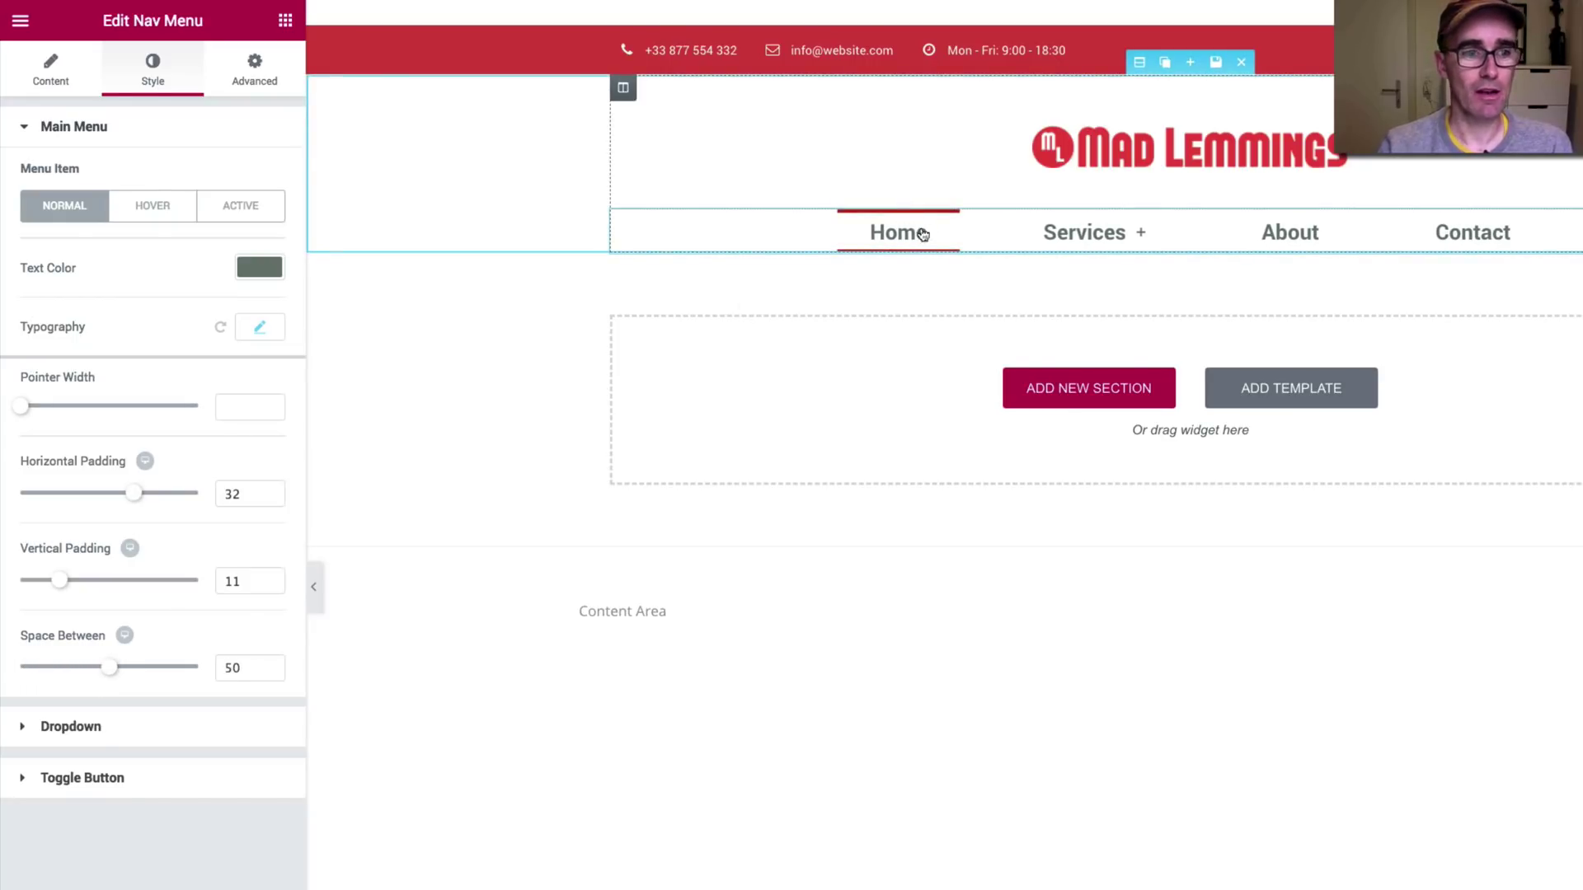
pyautogui.moveTo(135, 494); pyautogui.dragTo(166, 493)
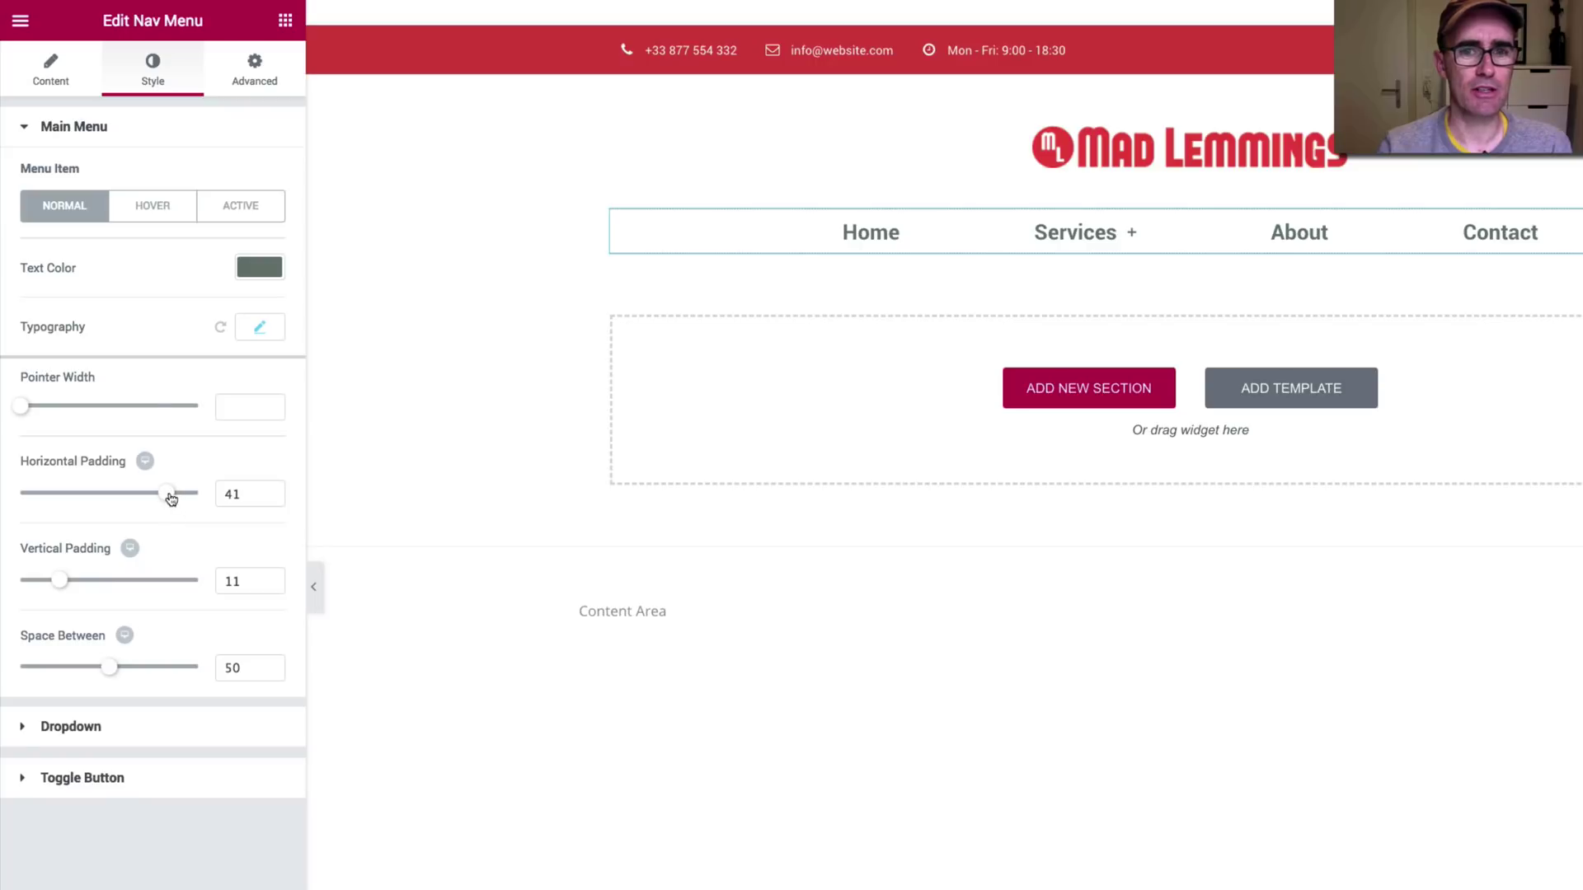
pyautogui.moveTo(167, 493); pyautogui.dragTo(127, 493)
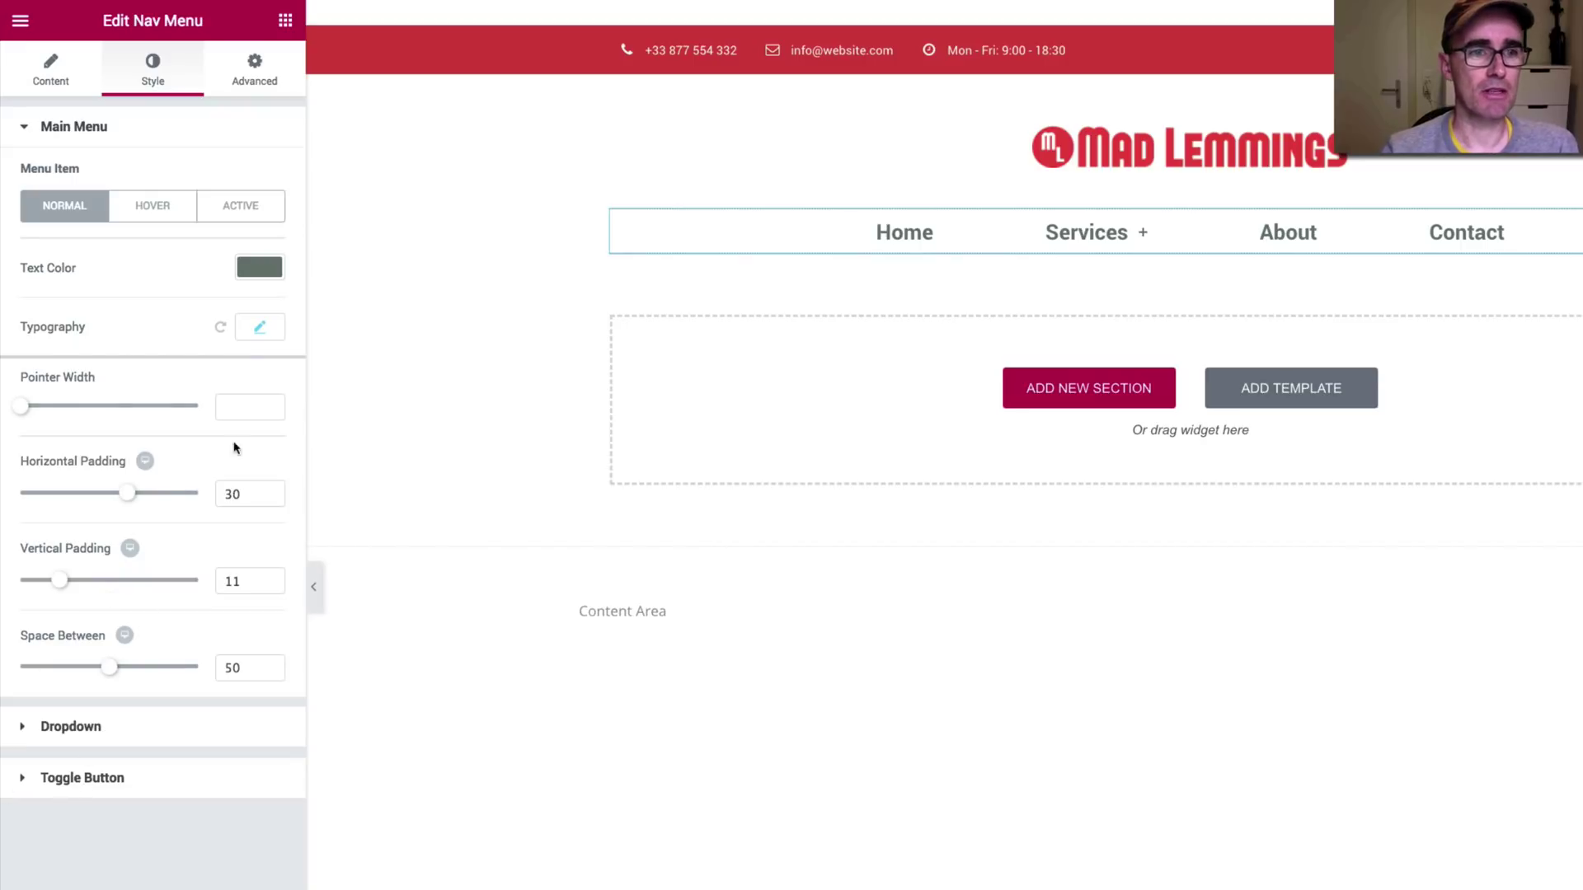
# - Give the nav menu a classic grey background colour in Advanced settings, with no image
pyautogui.click(263, 76)
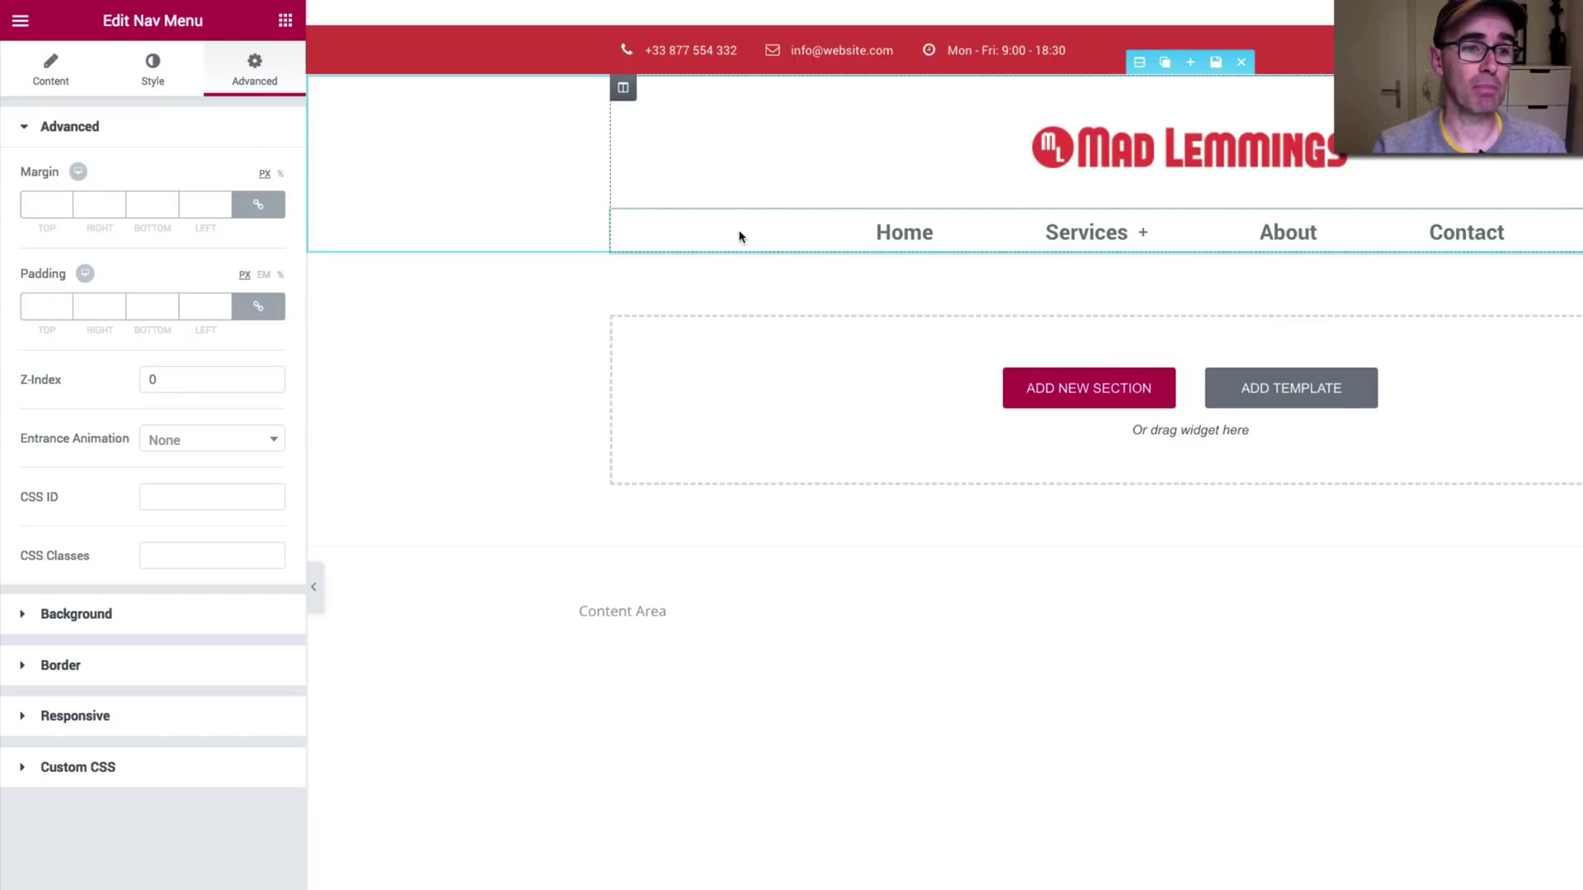
pyautogui.click(158, 628)
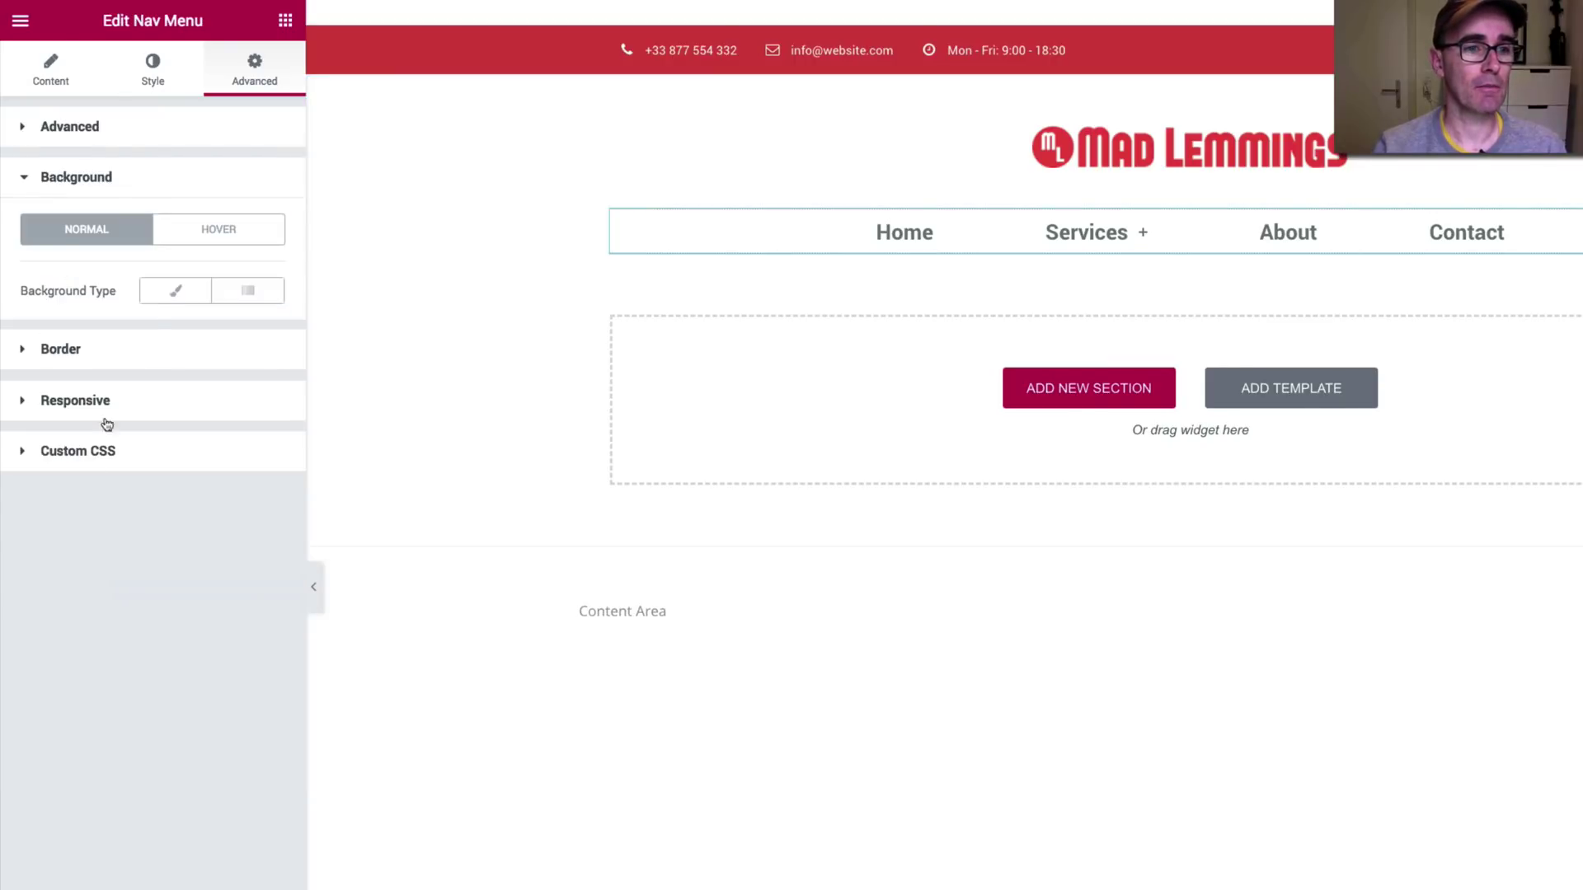
pyautogui.click(174, 294)
pyautogui.click(152, 492)
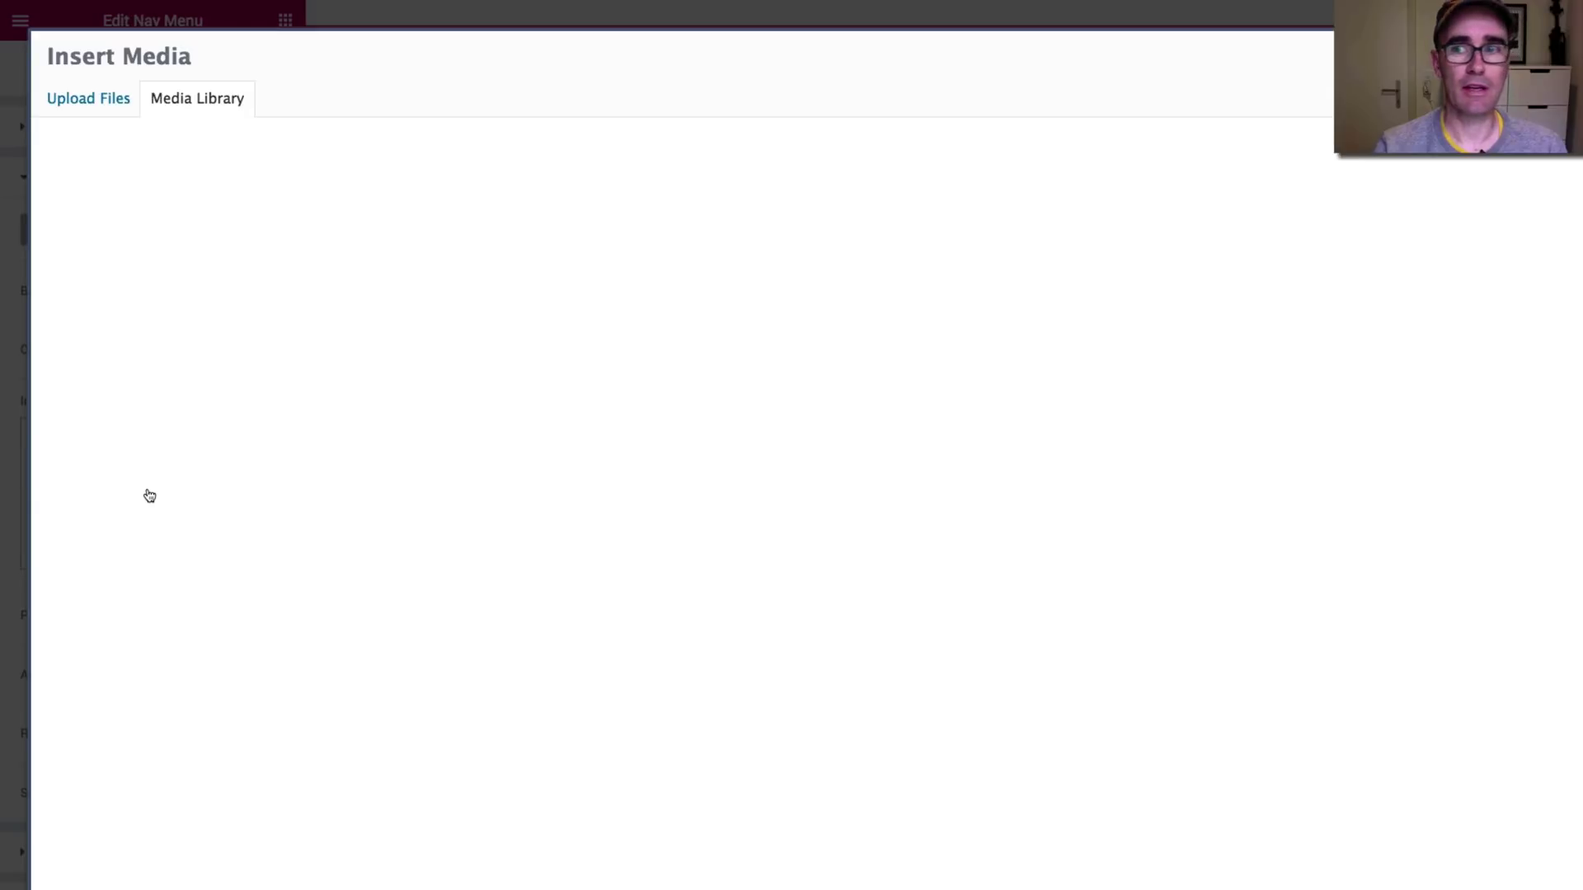
pyautogui.press('Escape')
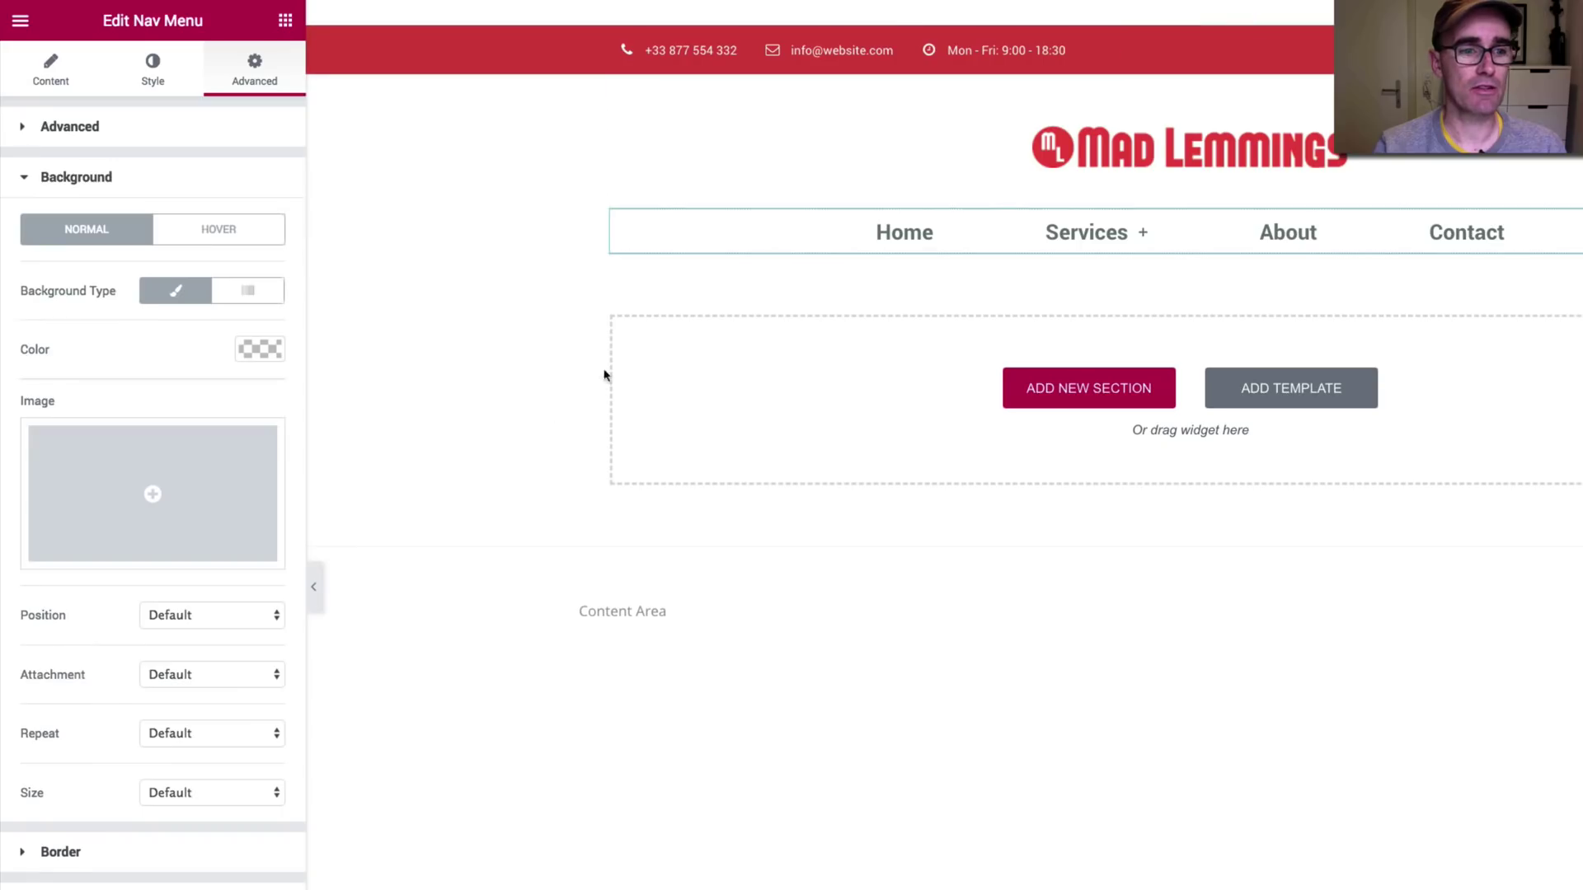
pyautogui.click(262, 347)
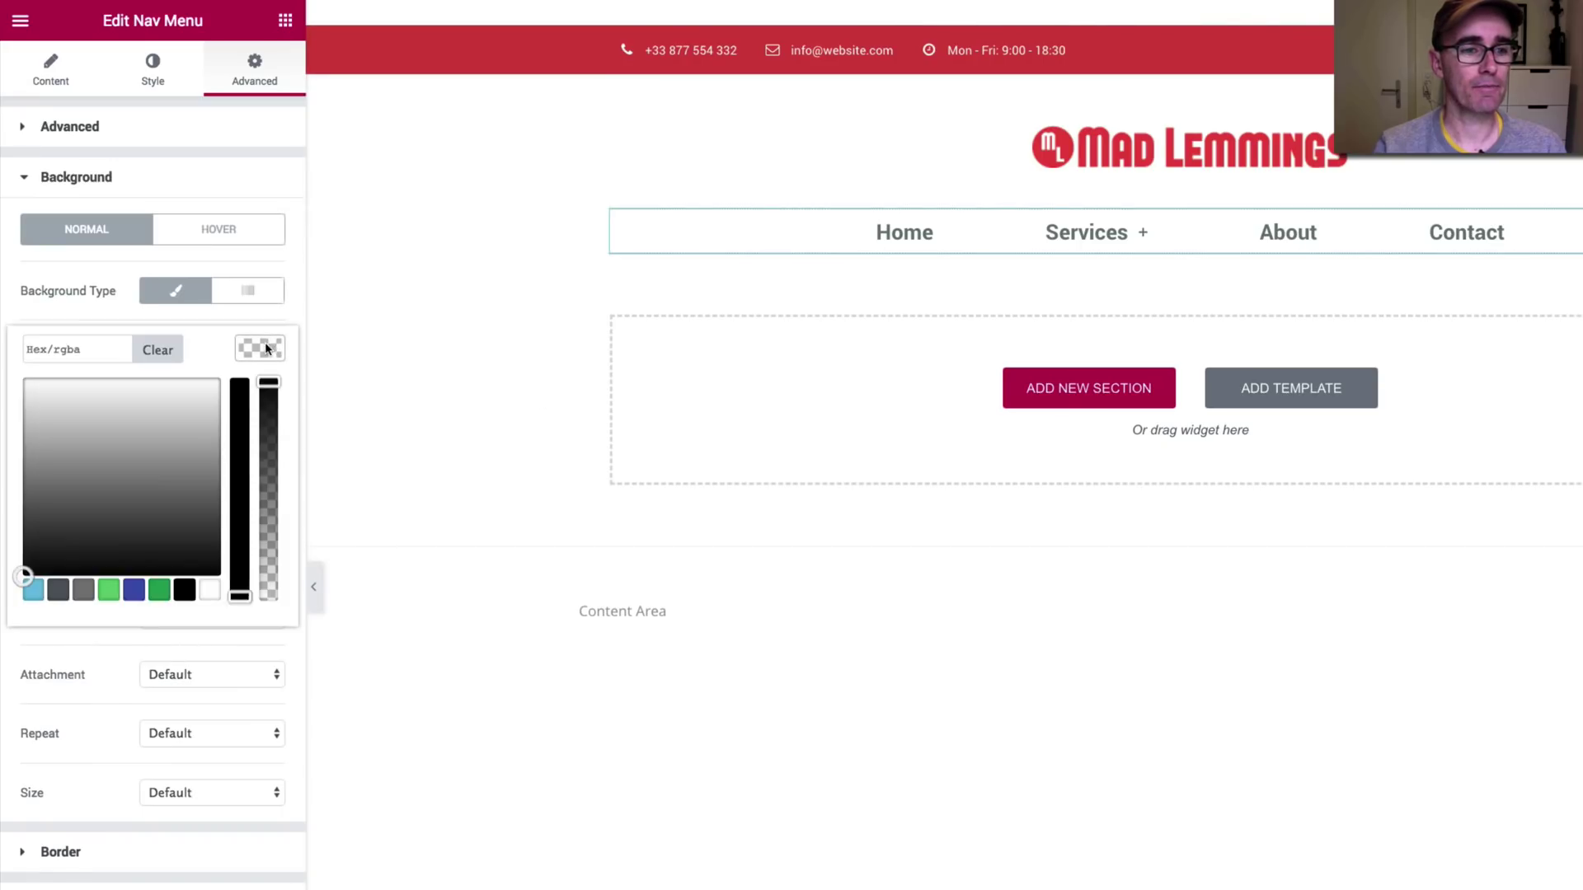
pyautogui.click(84, 591)
pyautogui.click(256, 261)
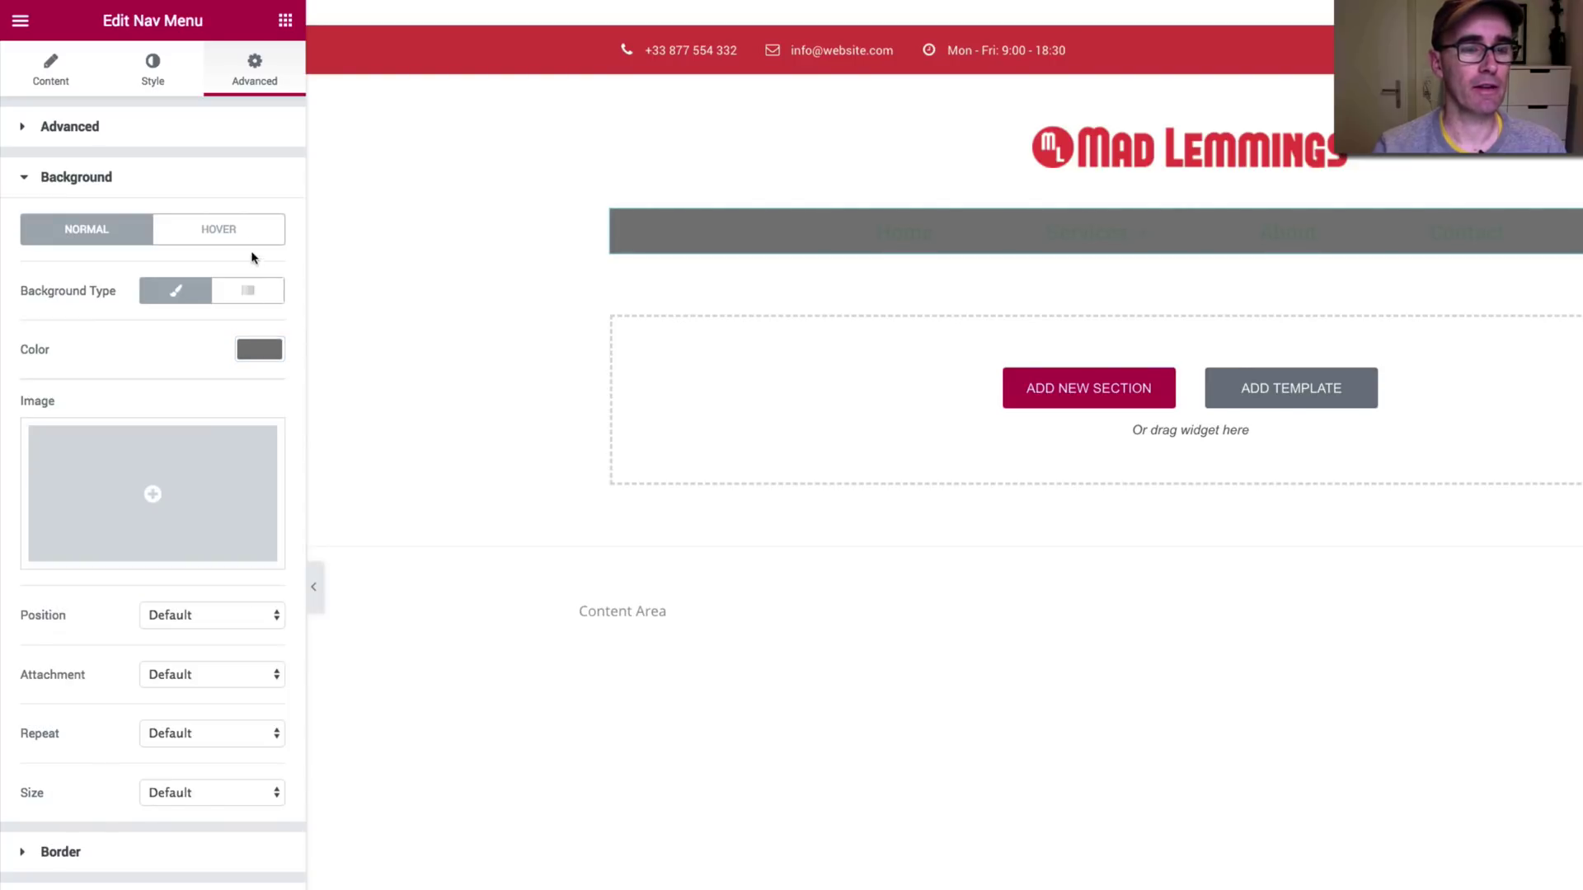
# - Set the nav menu item text colour to white #ffffff
pyautogui.click(142, 64)
pyautogui.click(244, 265)
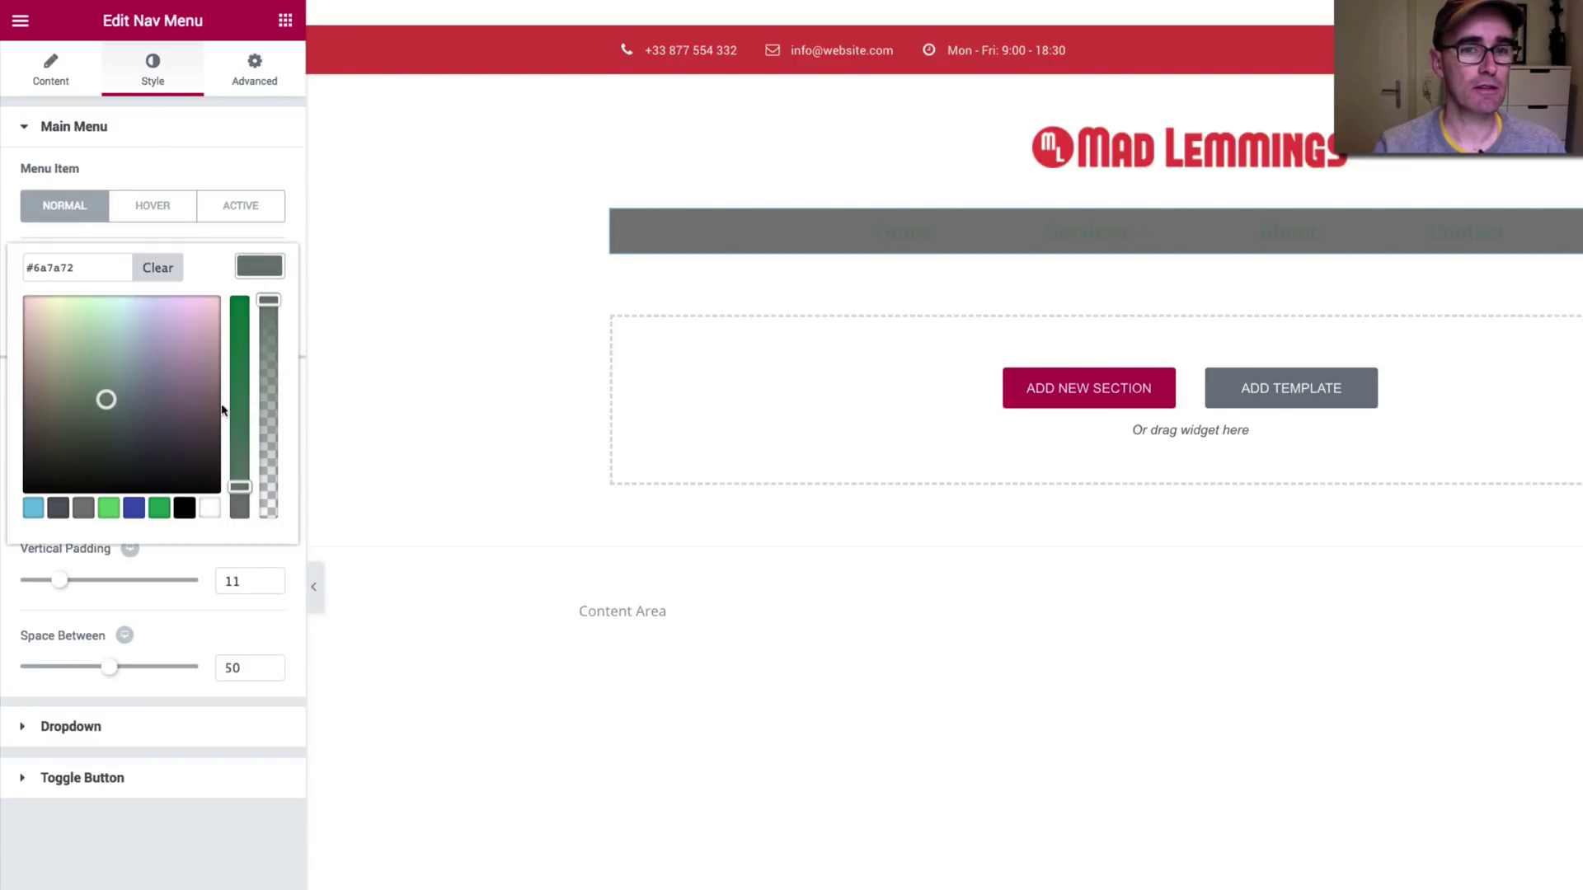
pyautogui.click(209, 507)
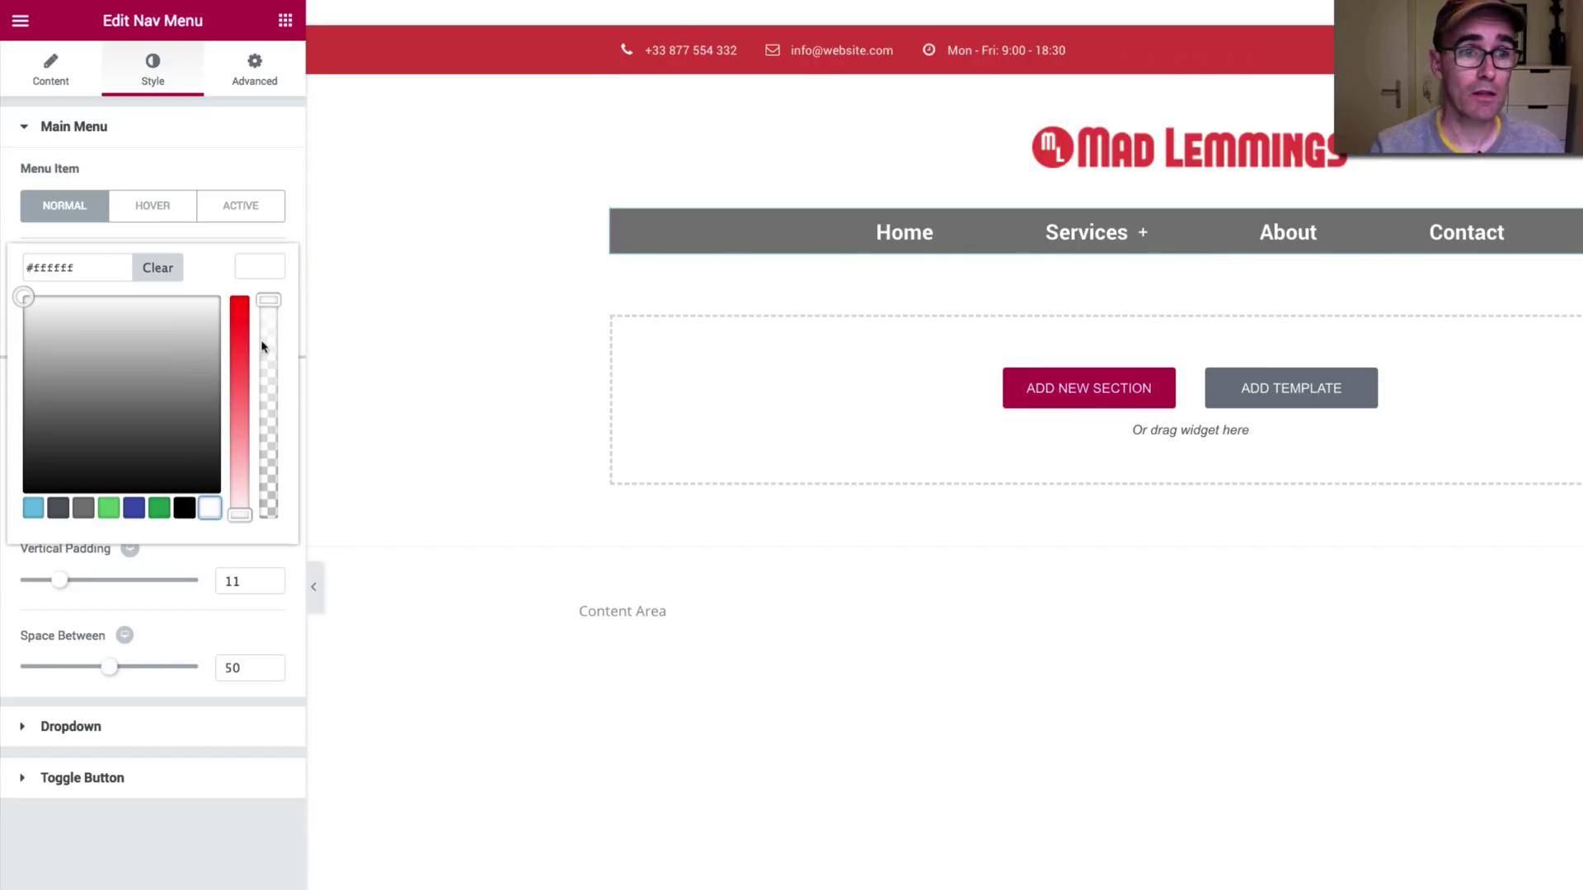
pyautogui.click(51, 75)
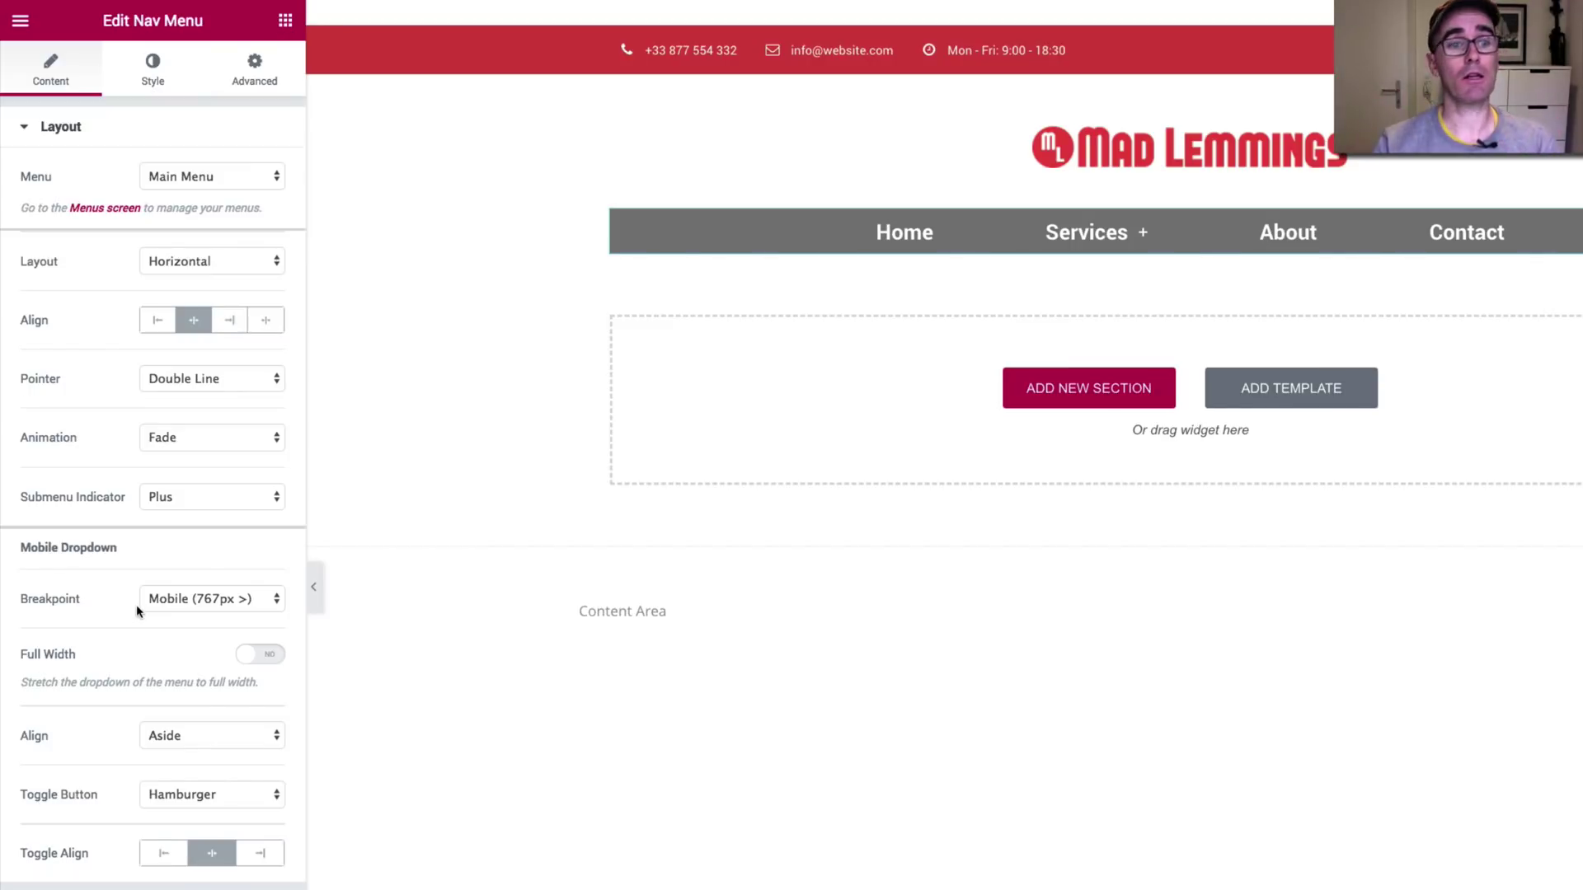
# - Keep the Breakpoint at Mobile (767px >) and switch the preview to tablet size with Ctrl+Shift+M
pyautogui.click(242, 606)
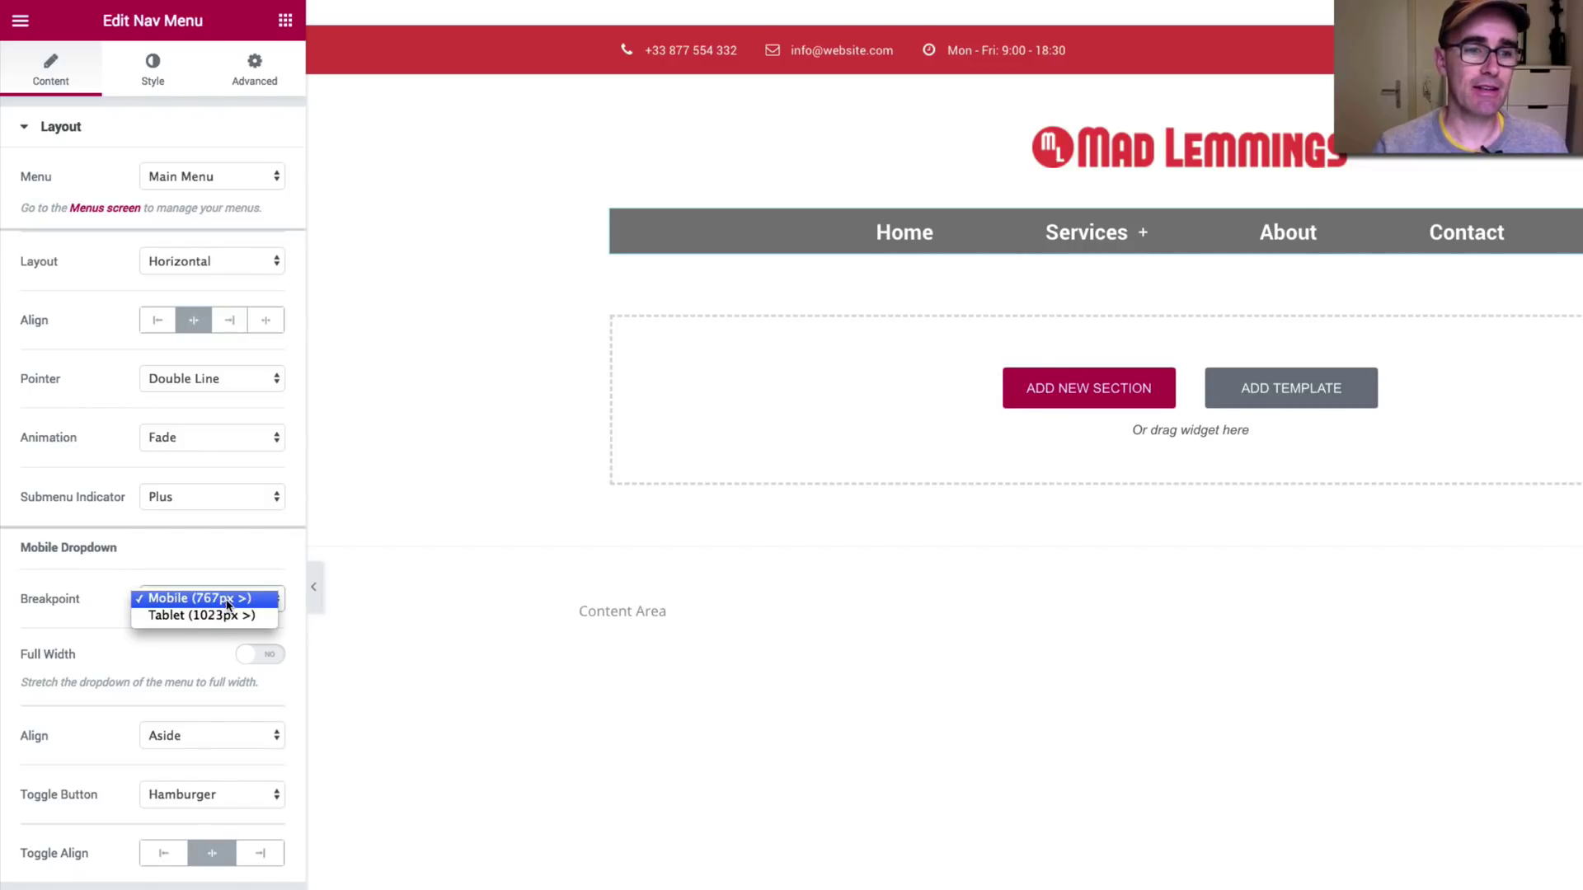
pyautogui.click(229, 606)
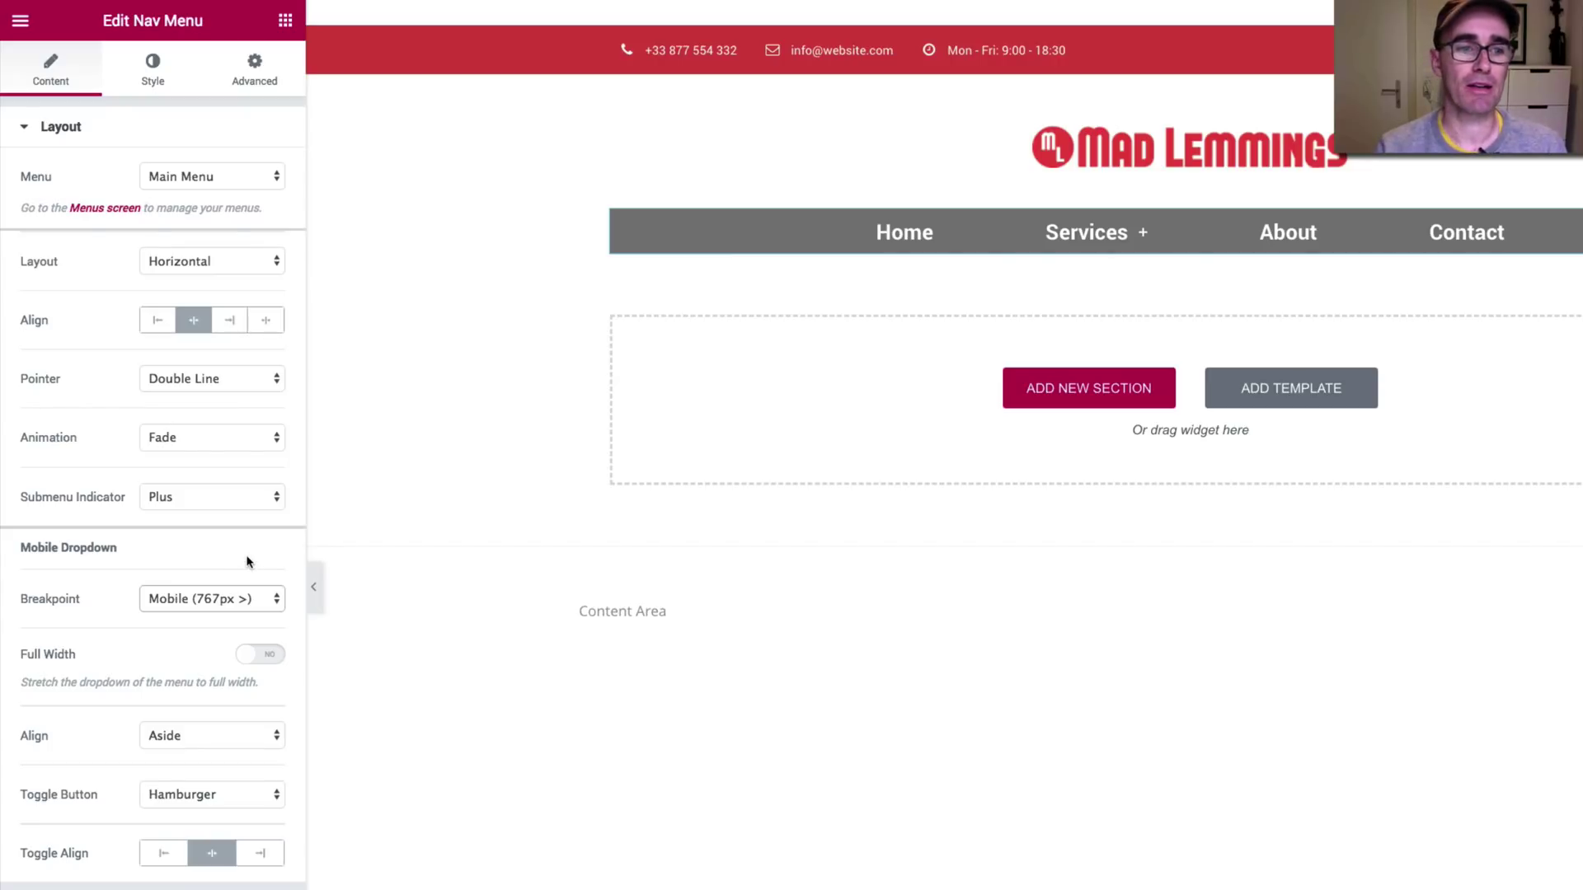
pyautogui.click(231, 605)
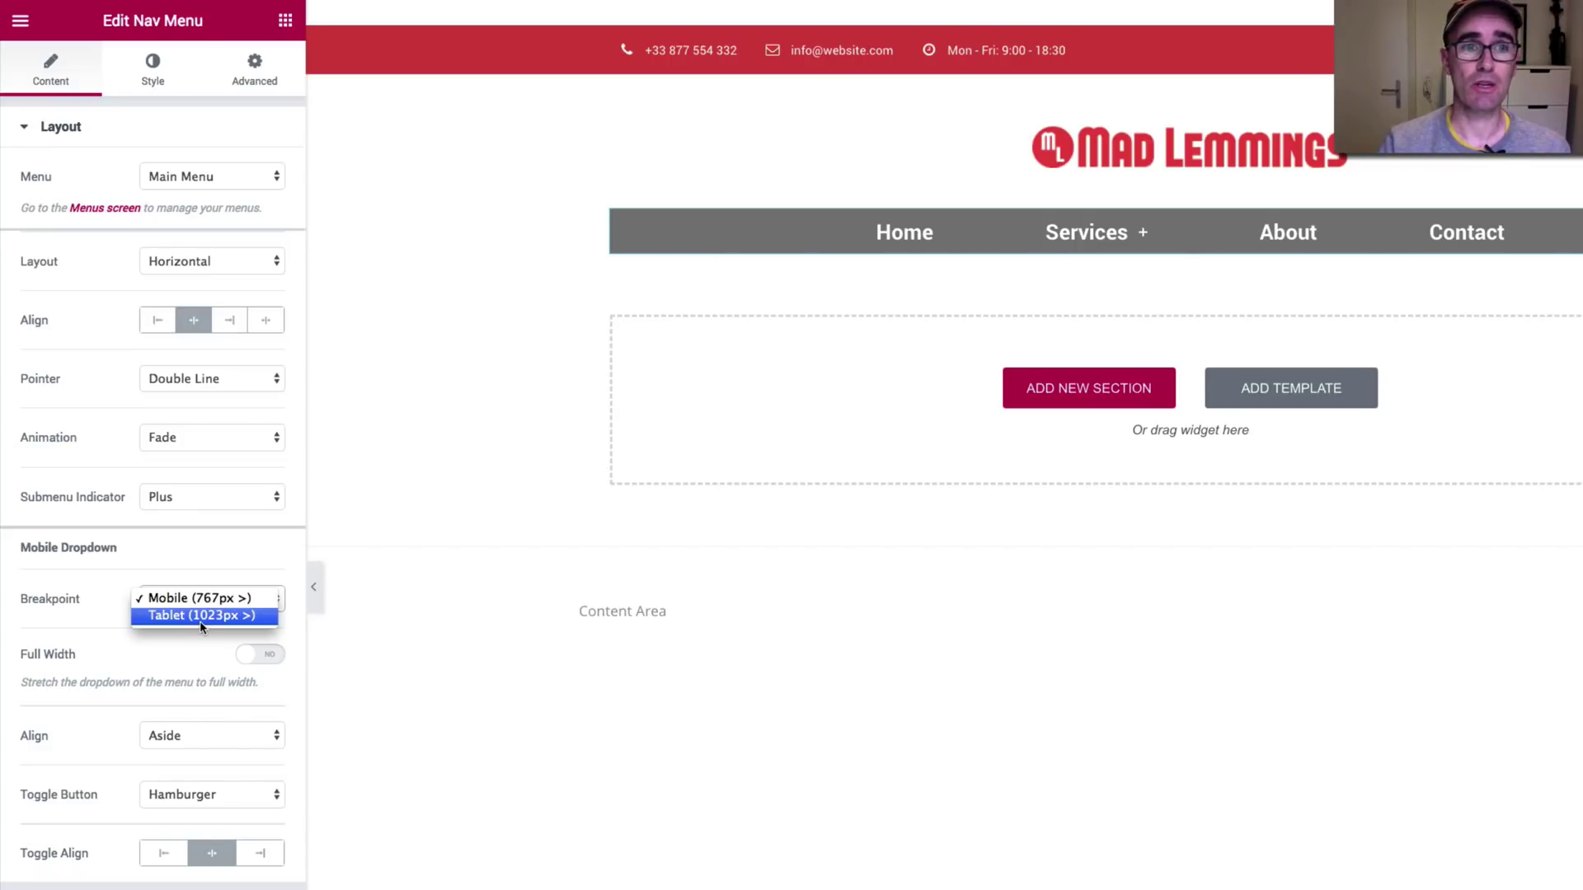
pyautogui.click(250, 669)
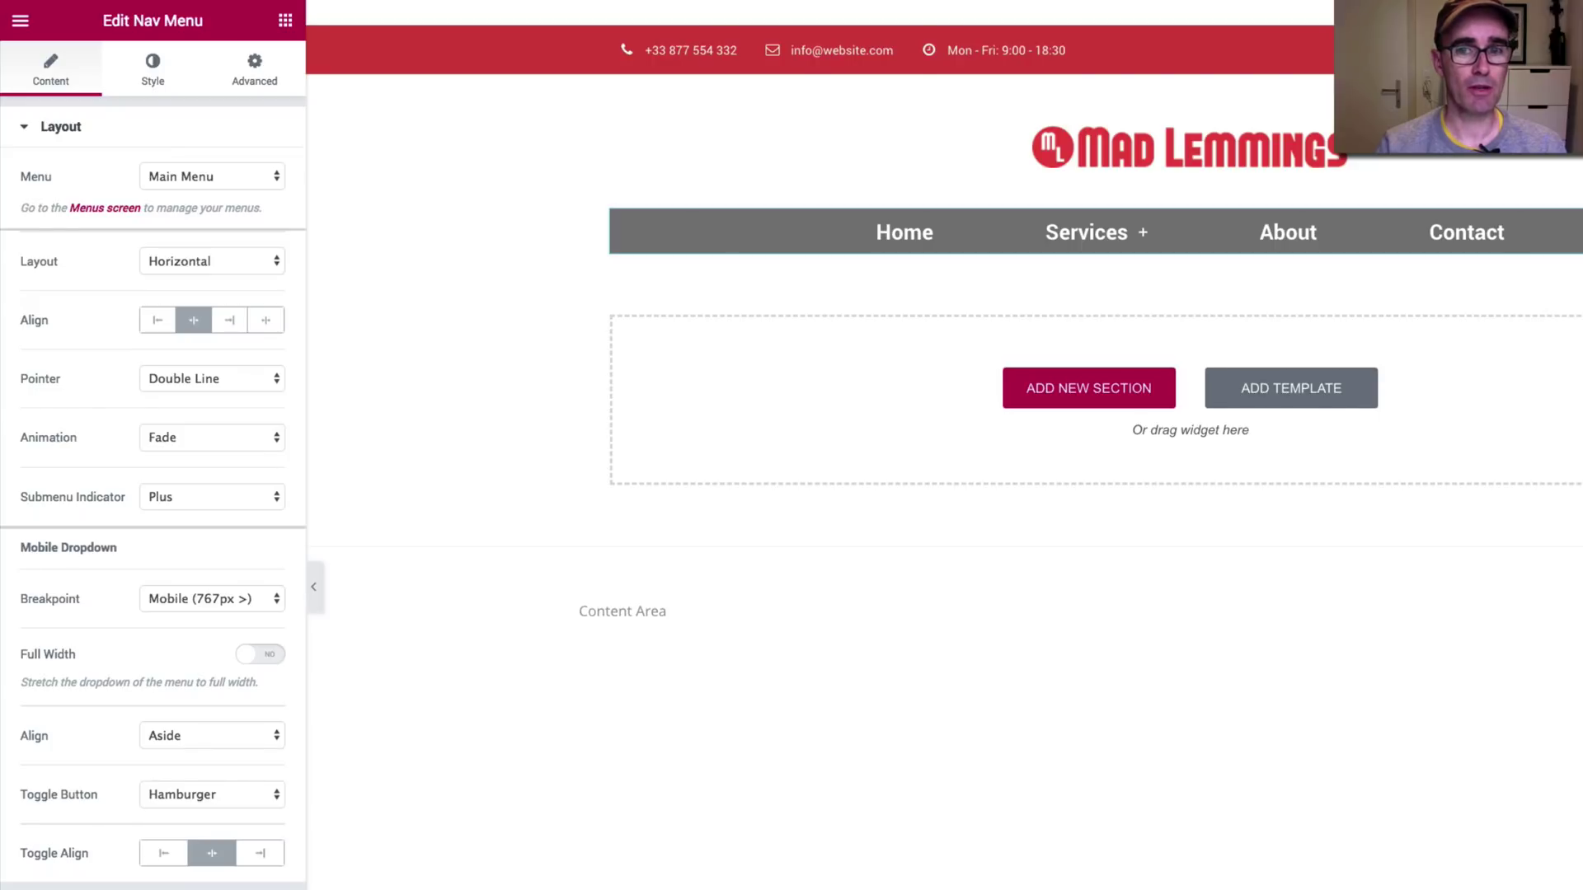
pyautogui.hotkey('ctrl', 'shift', 'm')
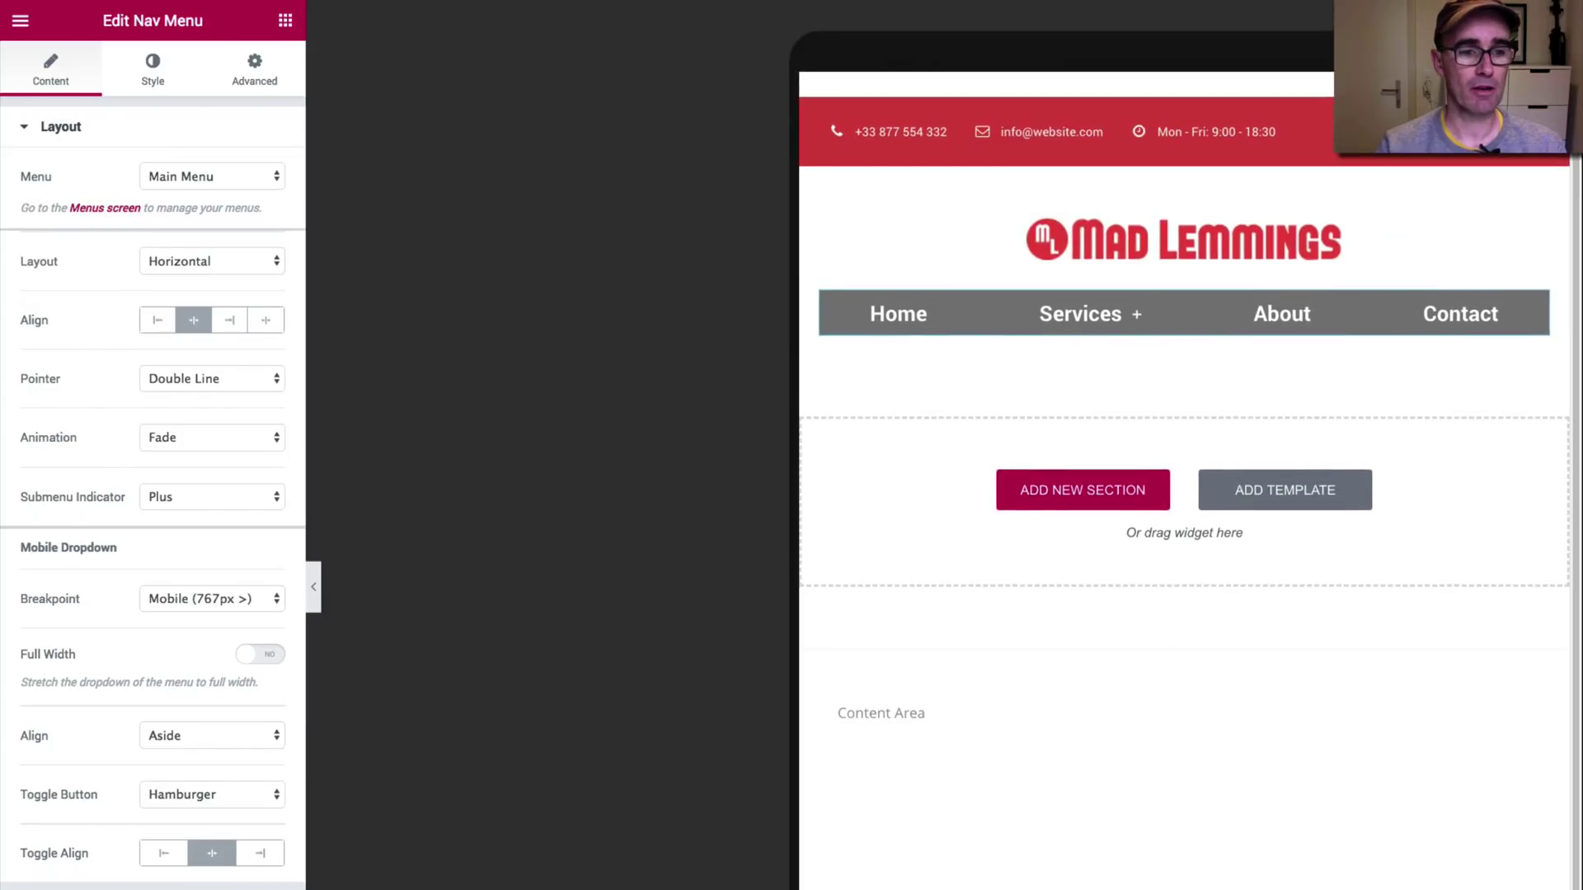
# - Set the Breakpoint to Tablet (1023px >) and change the menu background from grey to white
pyautogui.click(191, 602)
pyautogui.click(195, 617)
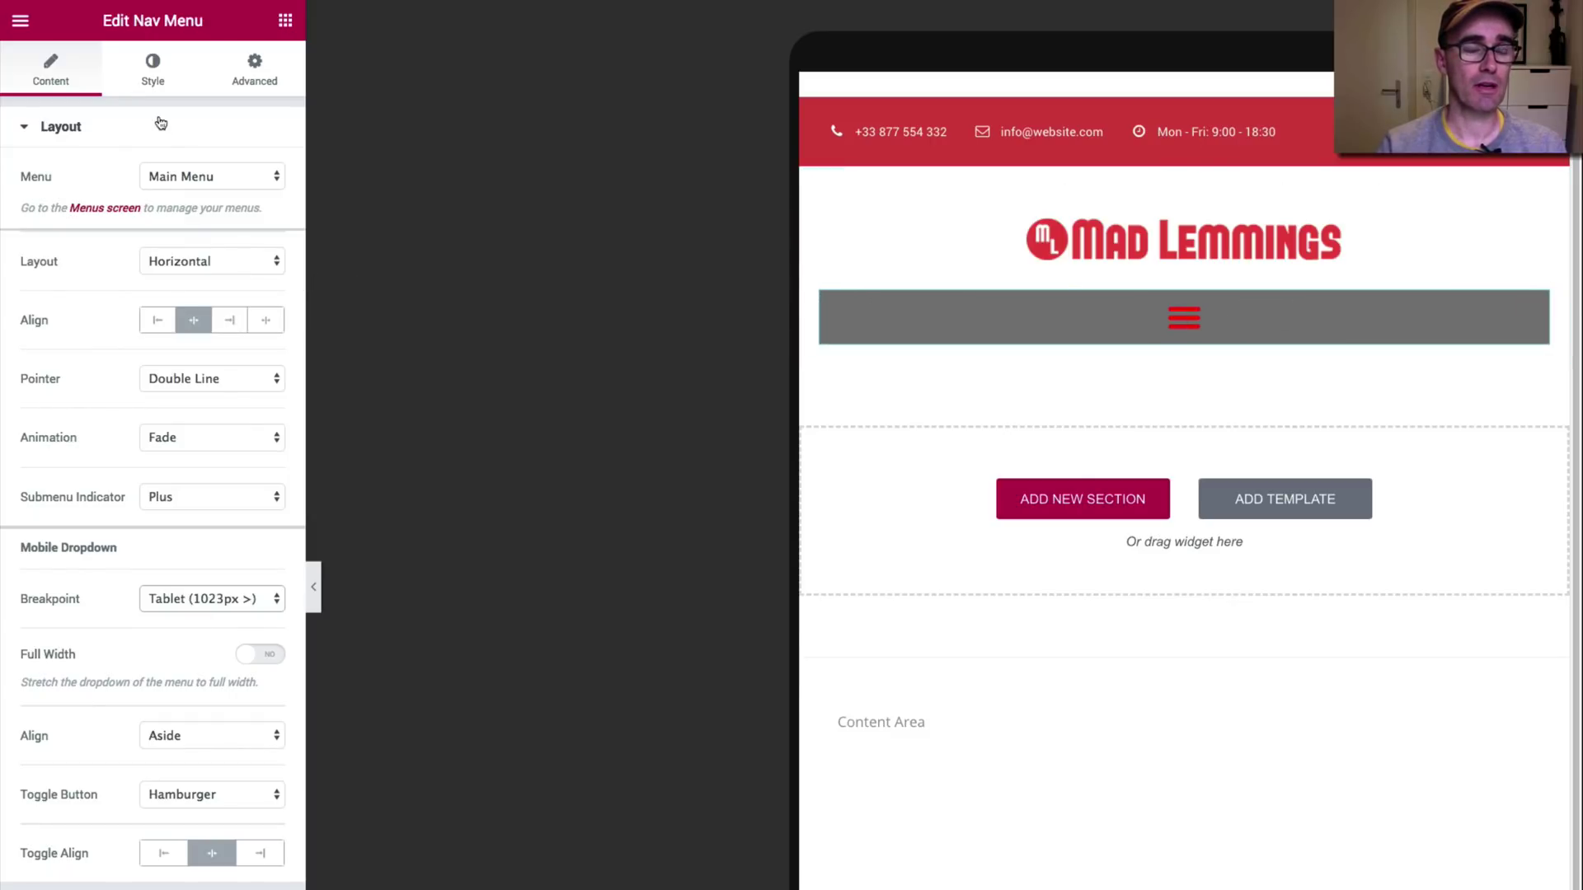
pyautogui.click(241, 71)
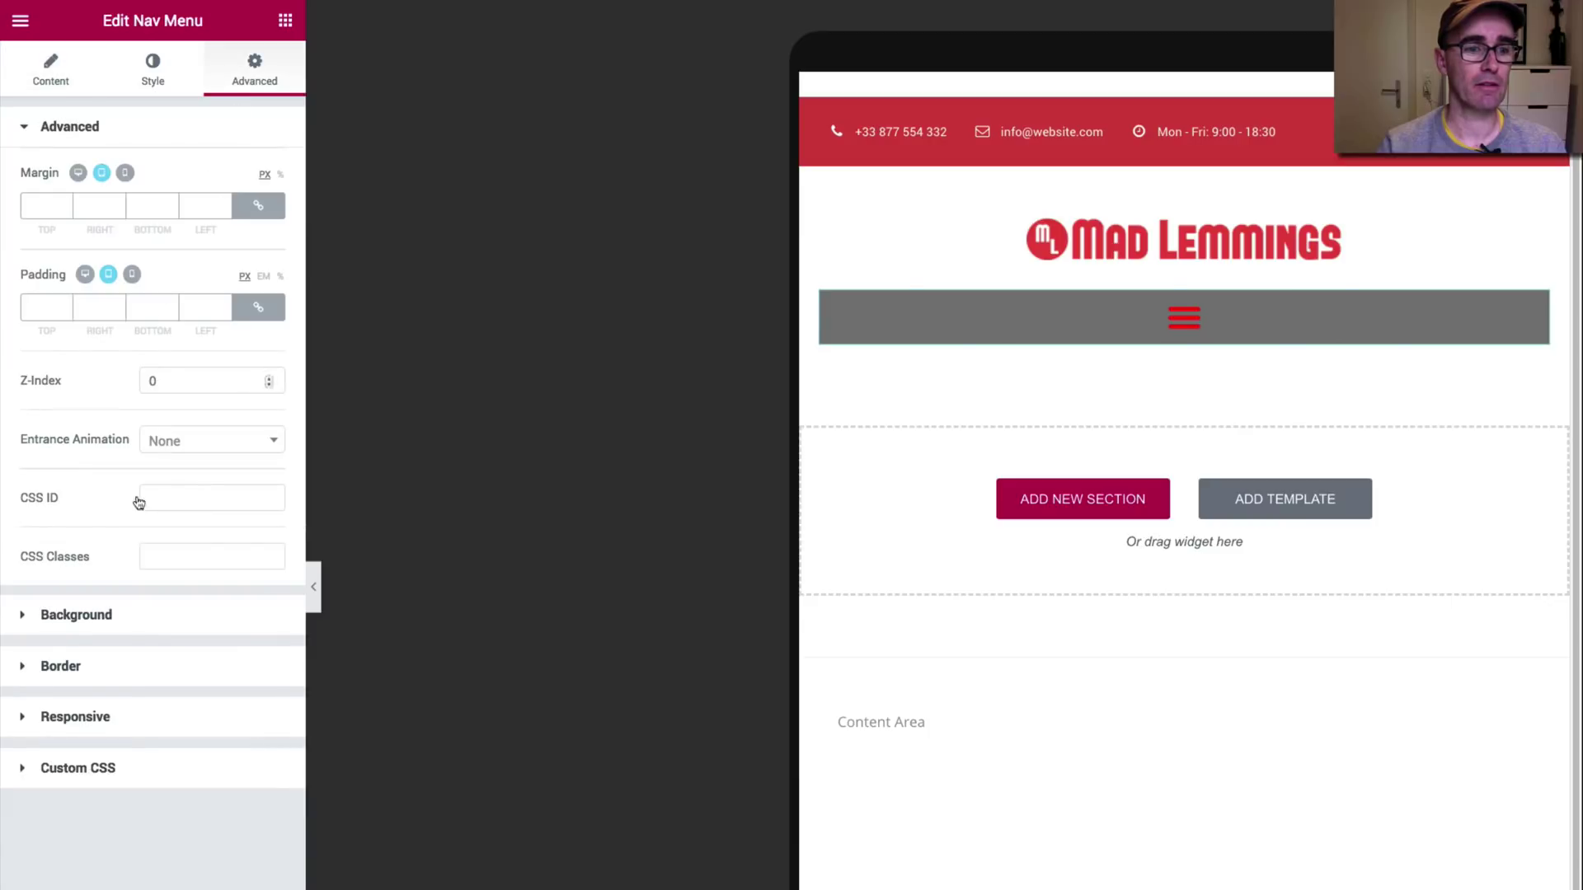
pyautogui.click(127, 617)
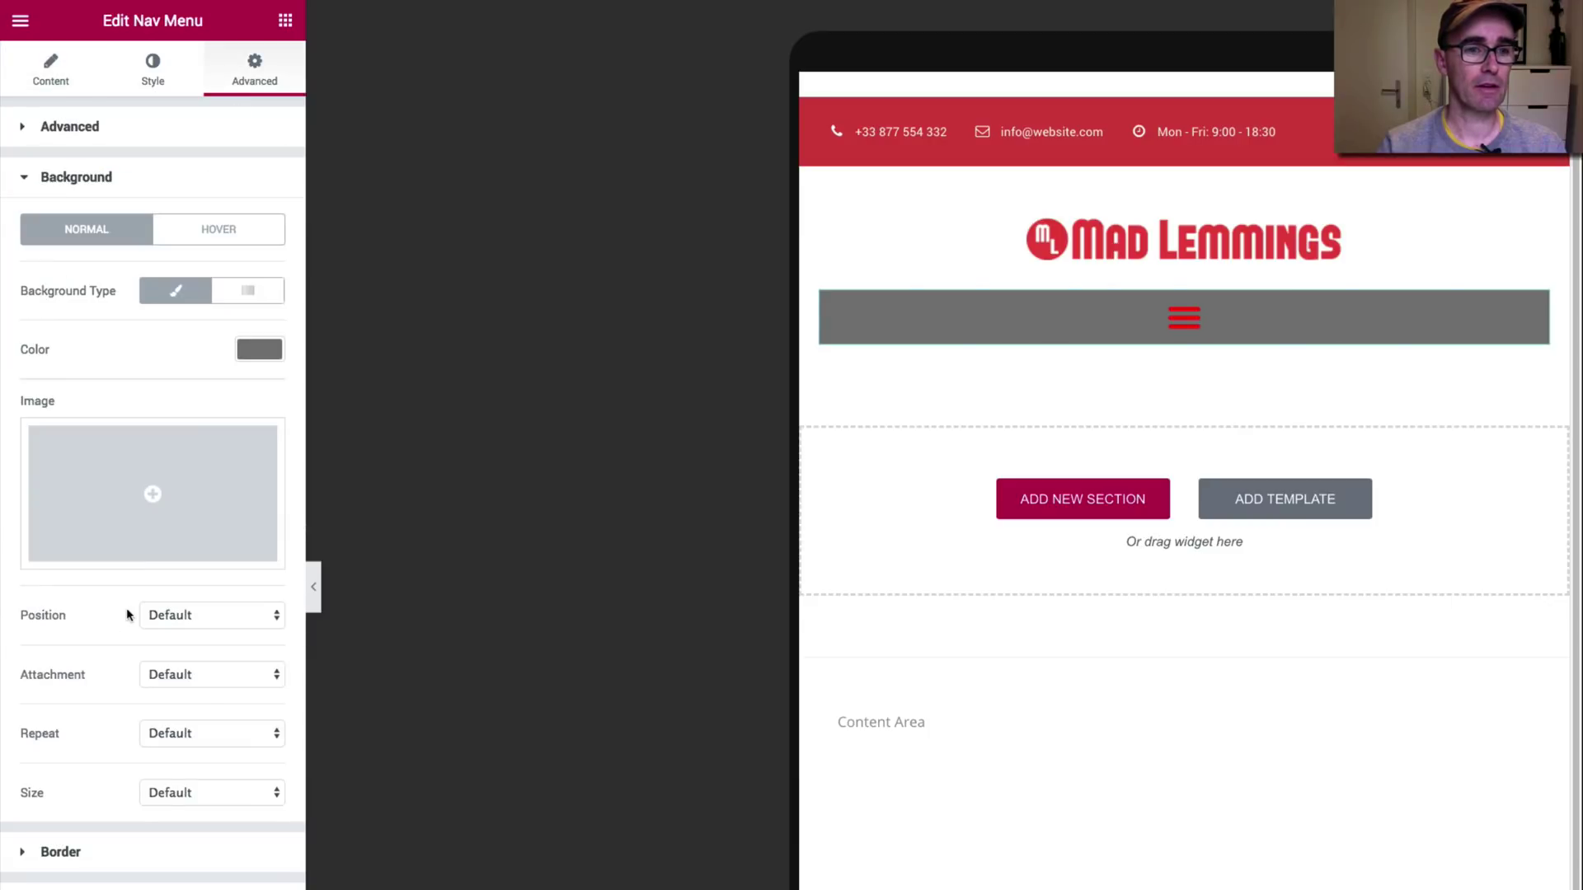
pyautogui.click(258, 348)
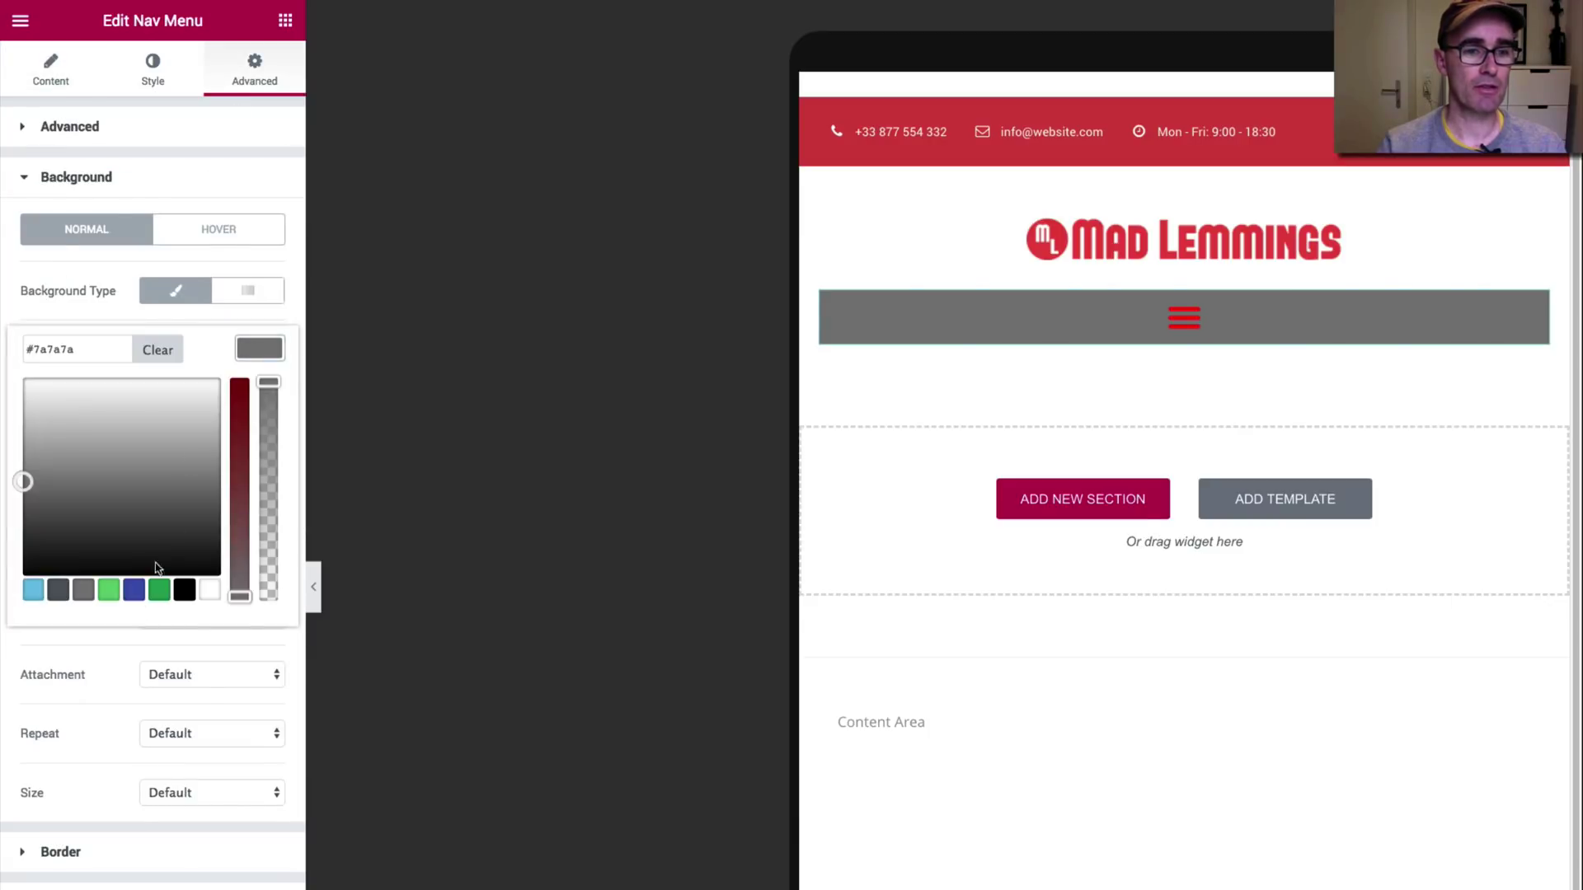
pyautogui.click(209, 590)
pyautogui.click(561, 426)
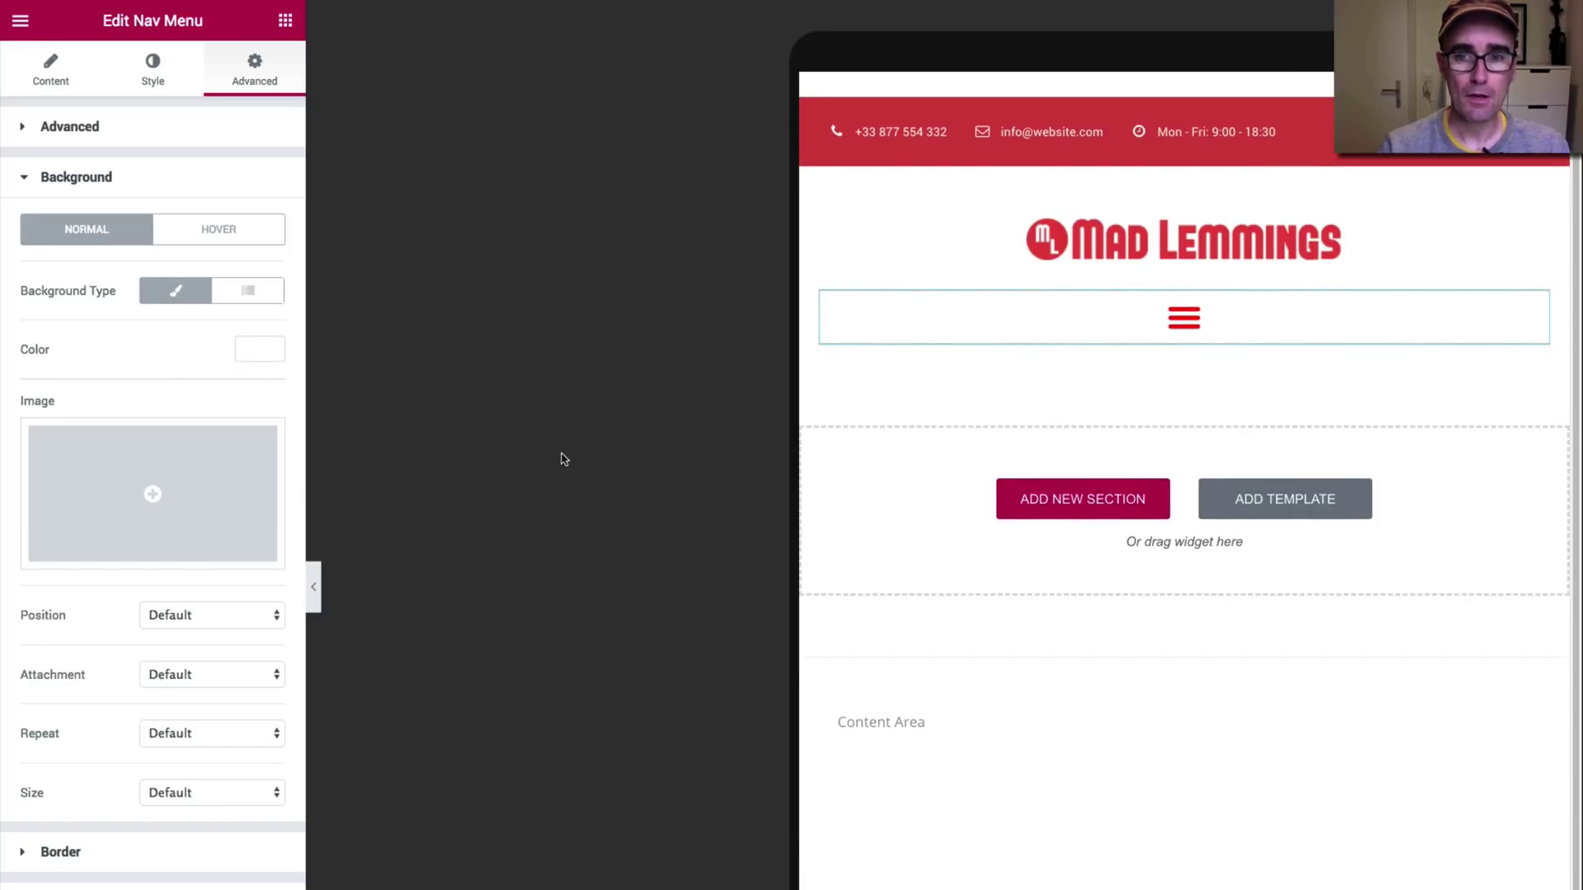
# - Test the hamburger toggle in the tablet preview, opening and closing the dropdown twice
pyautogui.click(1184, 319)
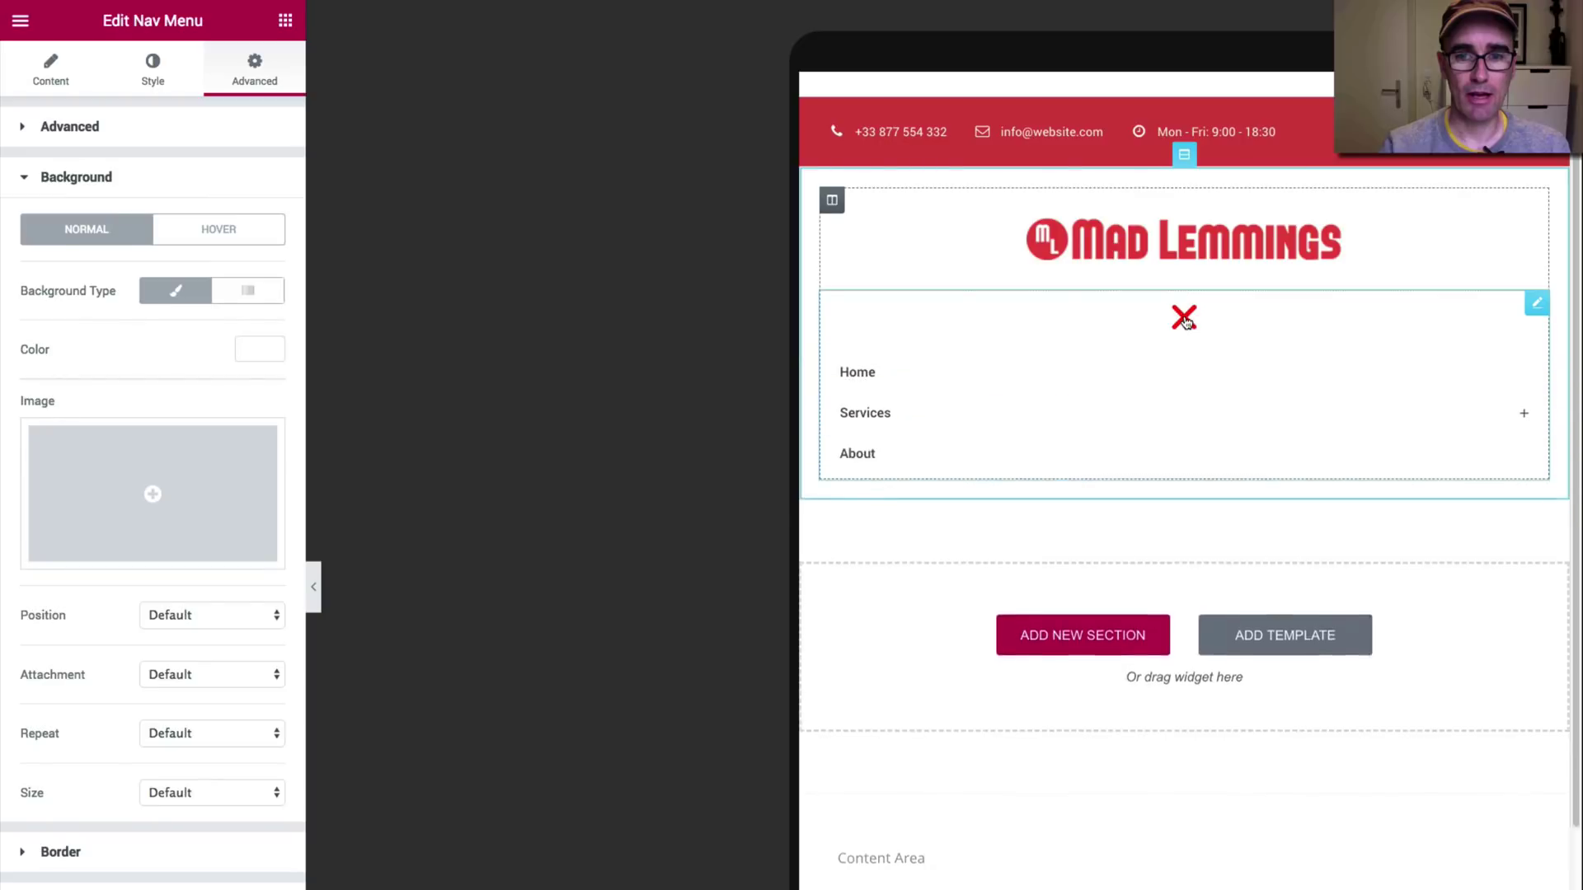
pyautogui.click(1184, 318)
pyautogui.click(1185, 318)
pyautogui.click(1184, 318)
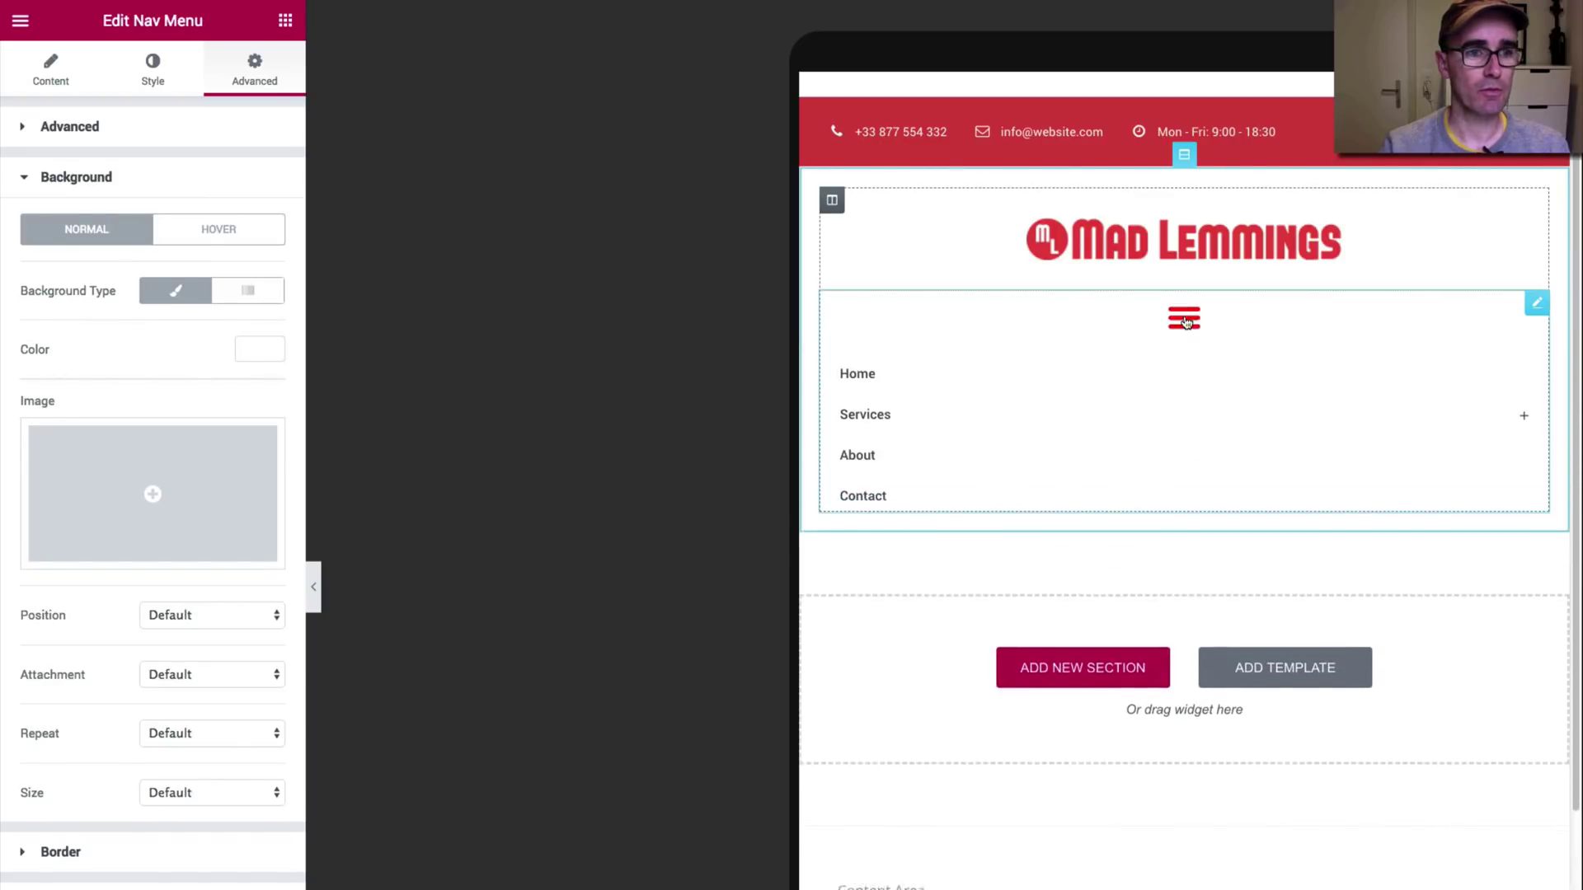
# - Inspect the Toggle Button colour and Dropdown style sections without changing them
pyautogui.click(146, 71)
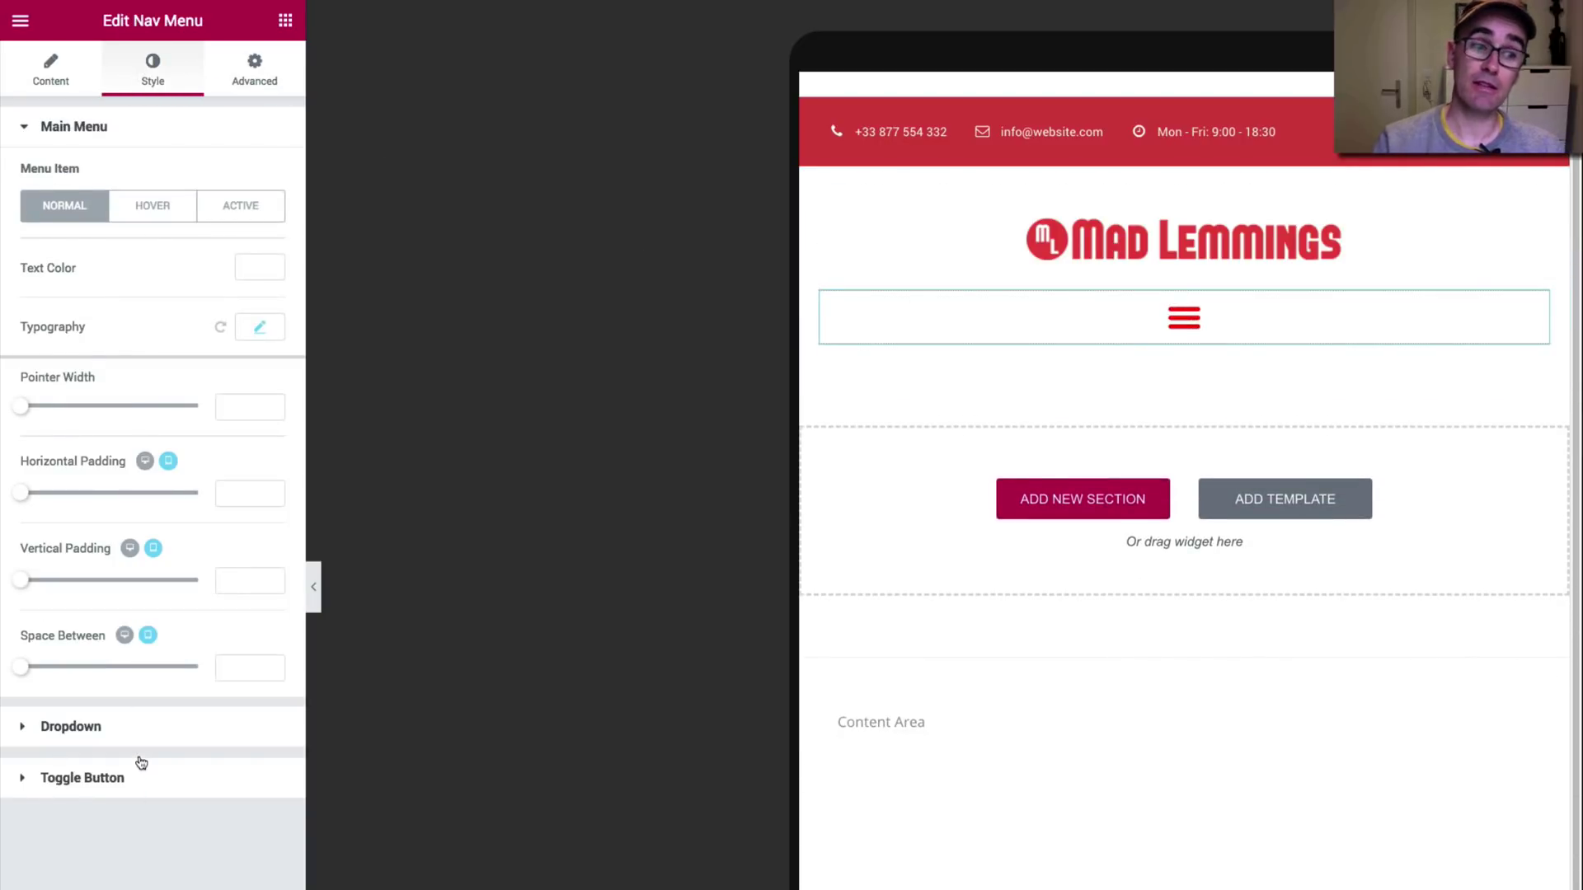
pyautogui.click(164, 777)
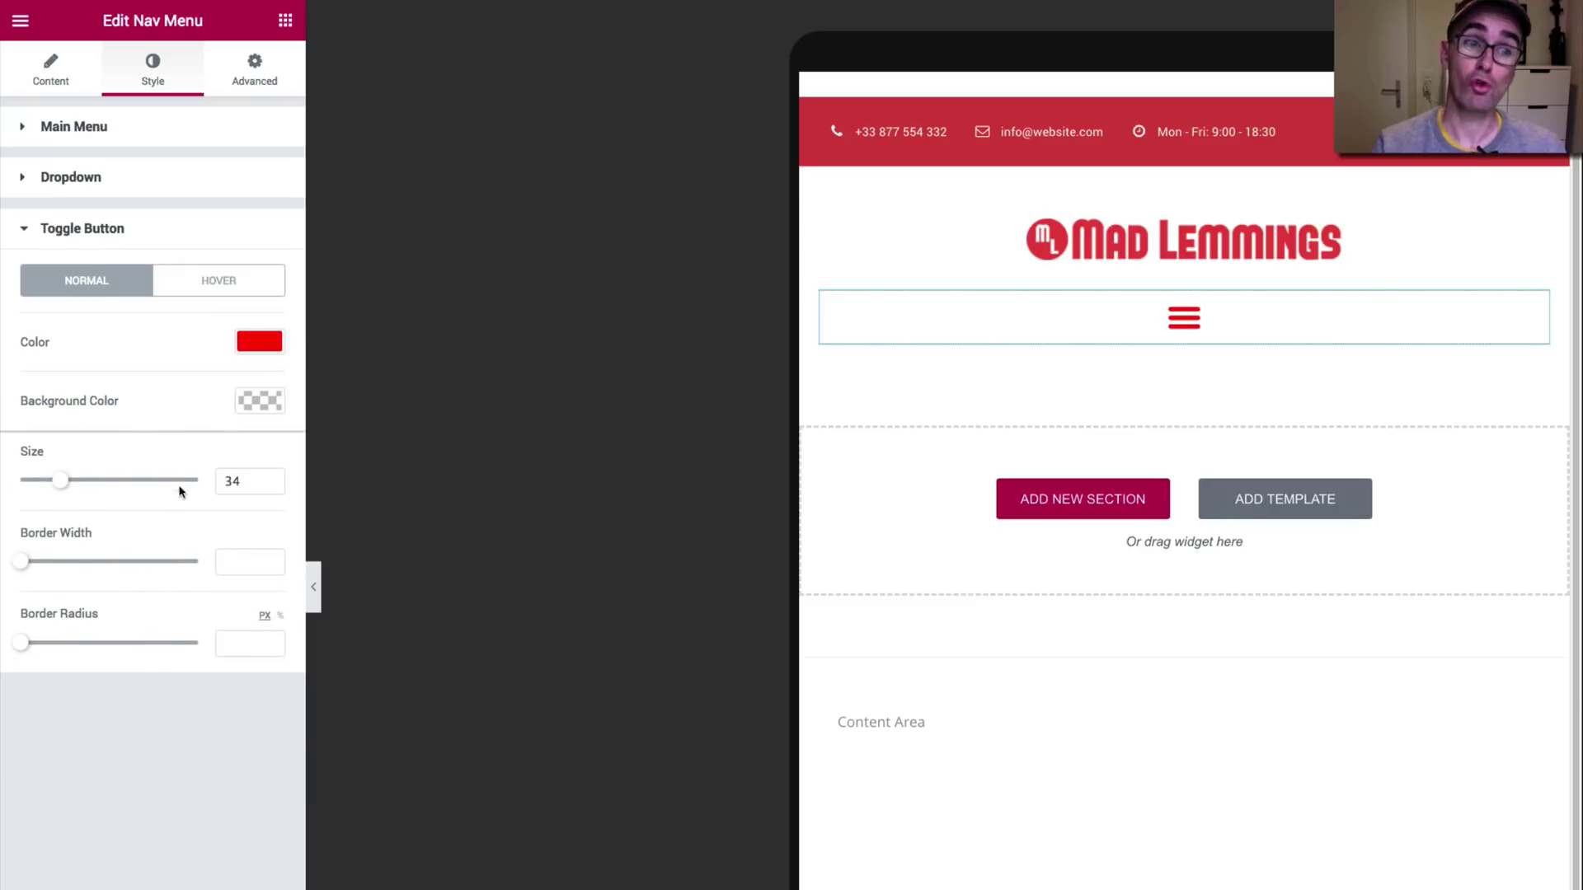
pyautogui.click(247, 342)
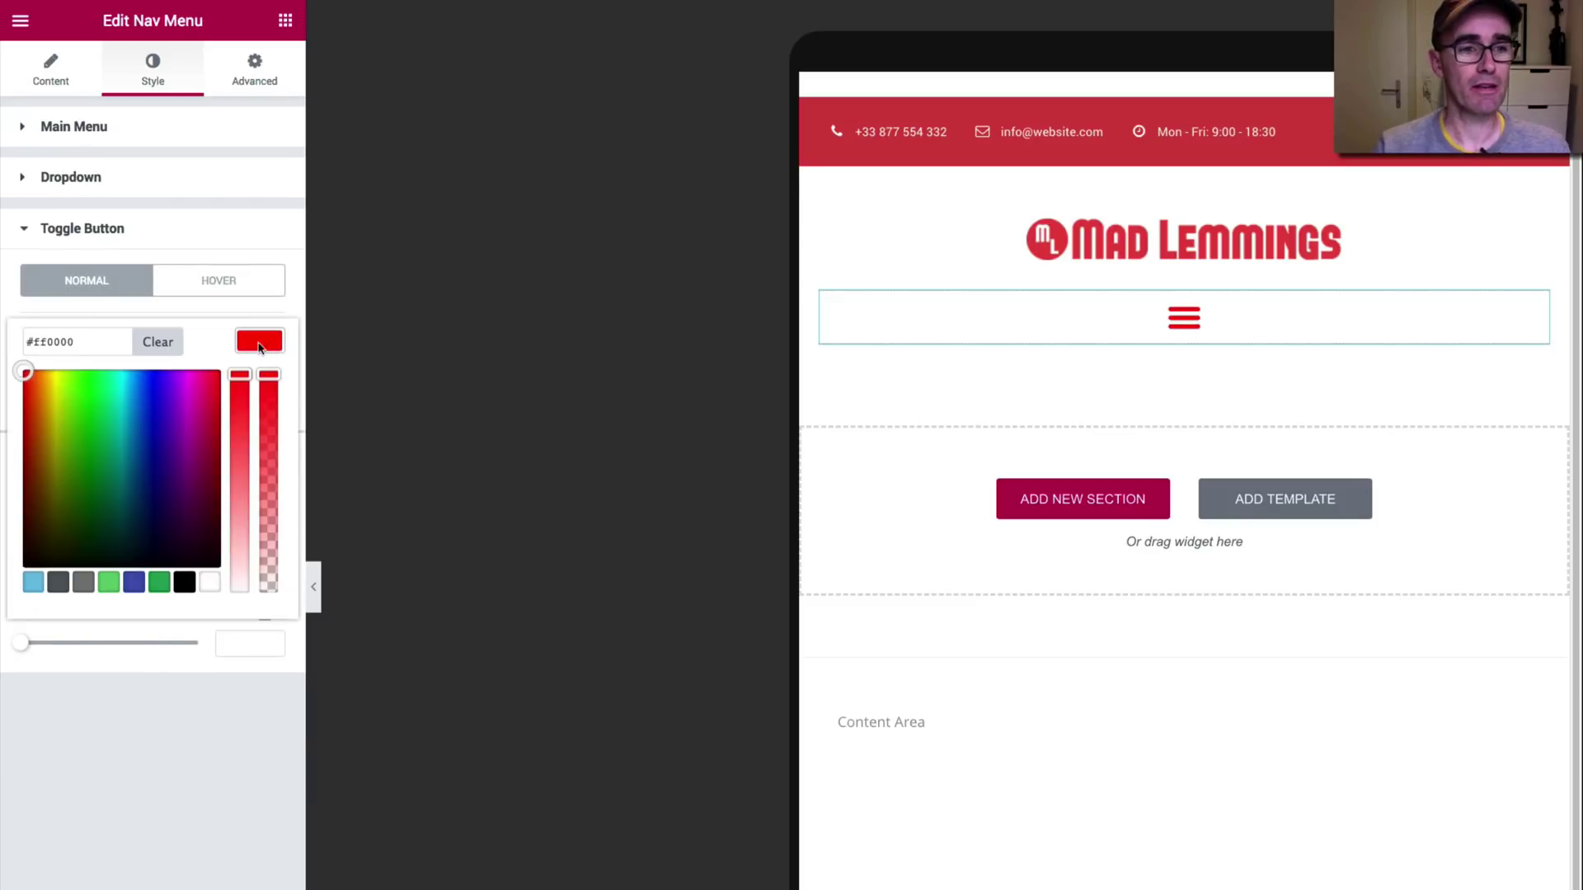
pyautogui.click(262, 340)
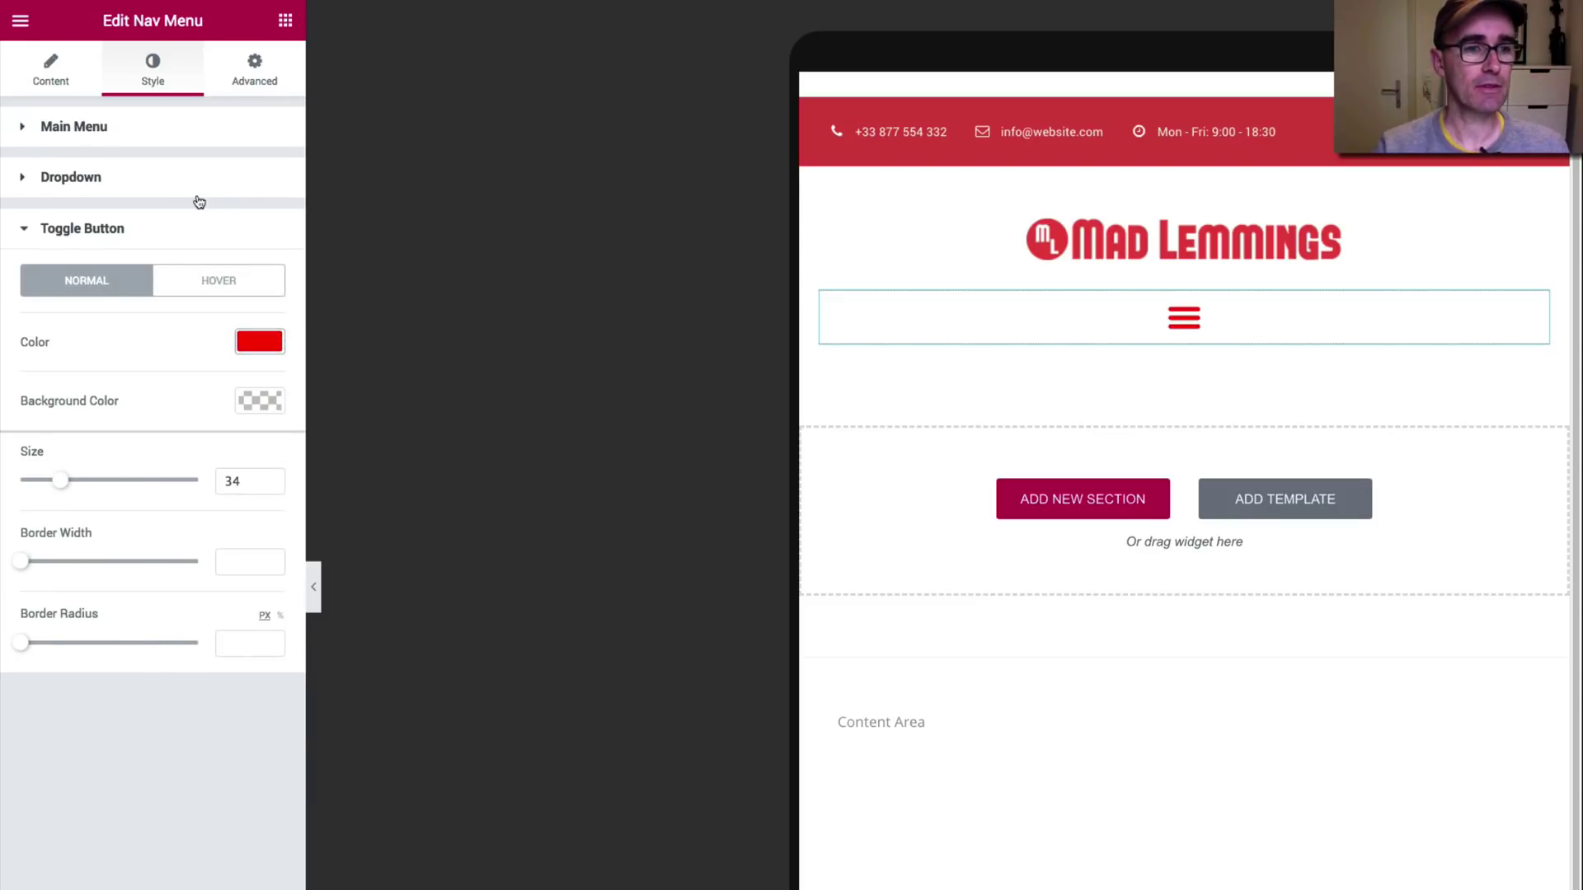
pyautogui.click(191, 185)
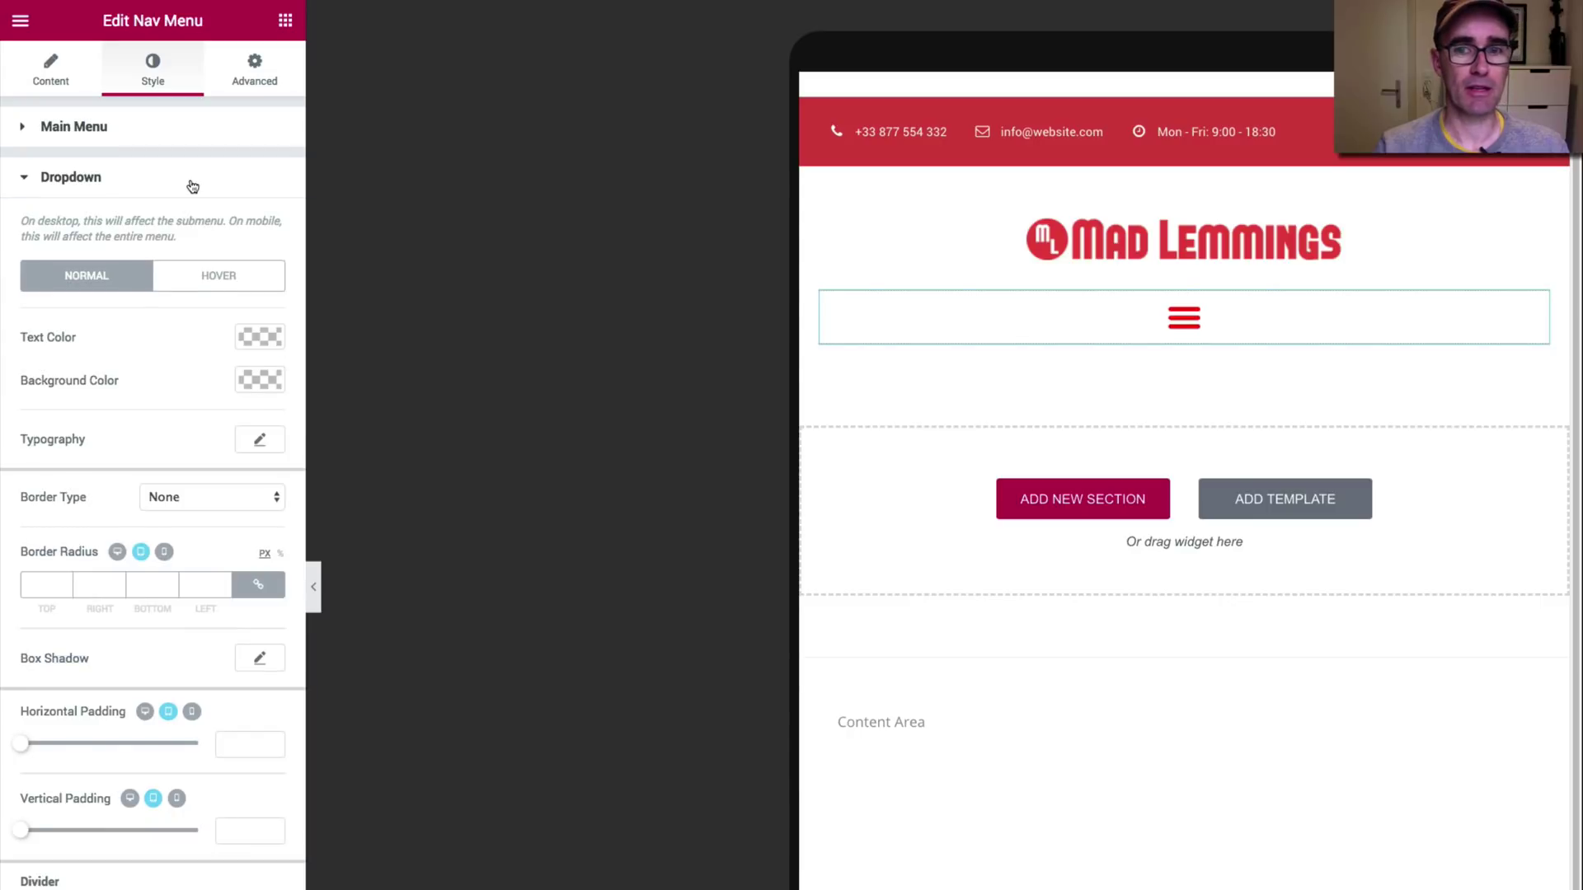
pyautogui.click(192, 183)
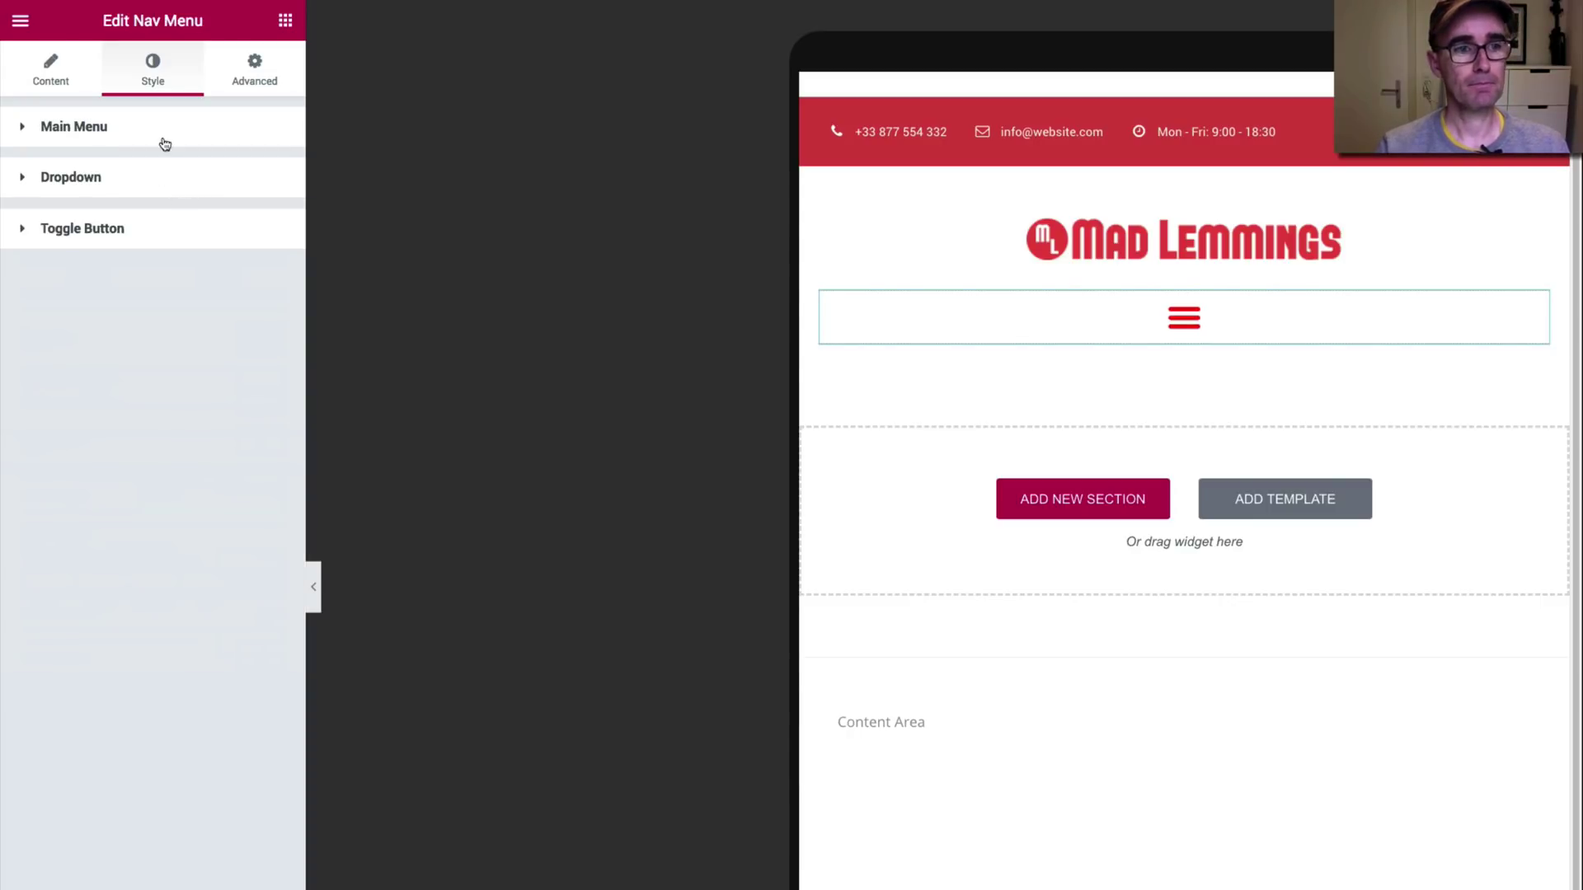
# - Switch Toggle Button to None and back to Hamburger, keeping dropdown alignment Aside
pyautogui.click(73, 79)
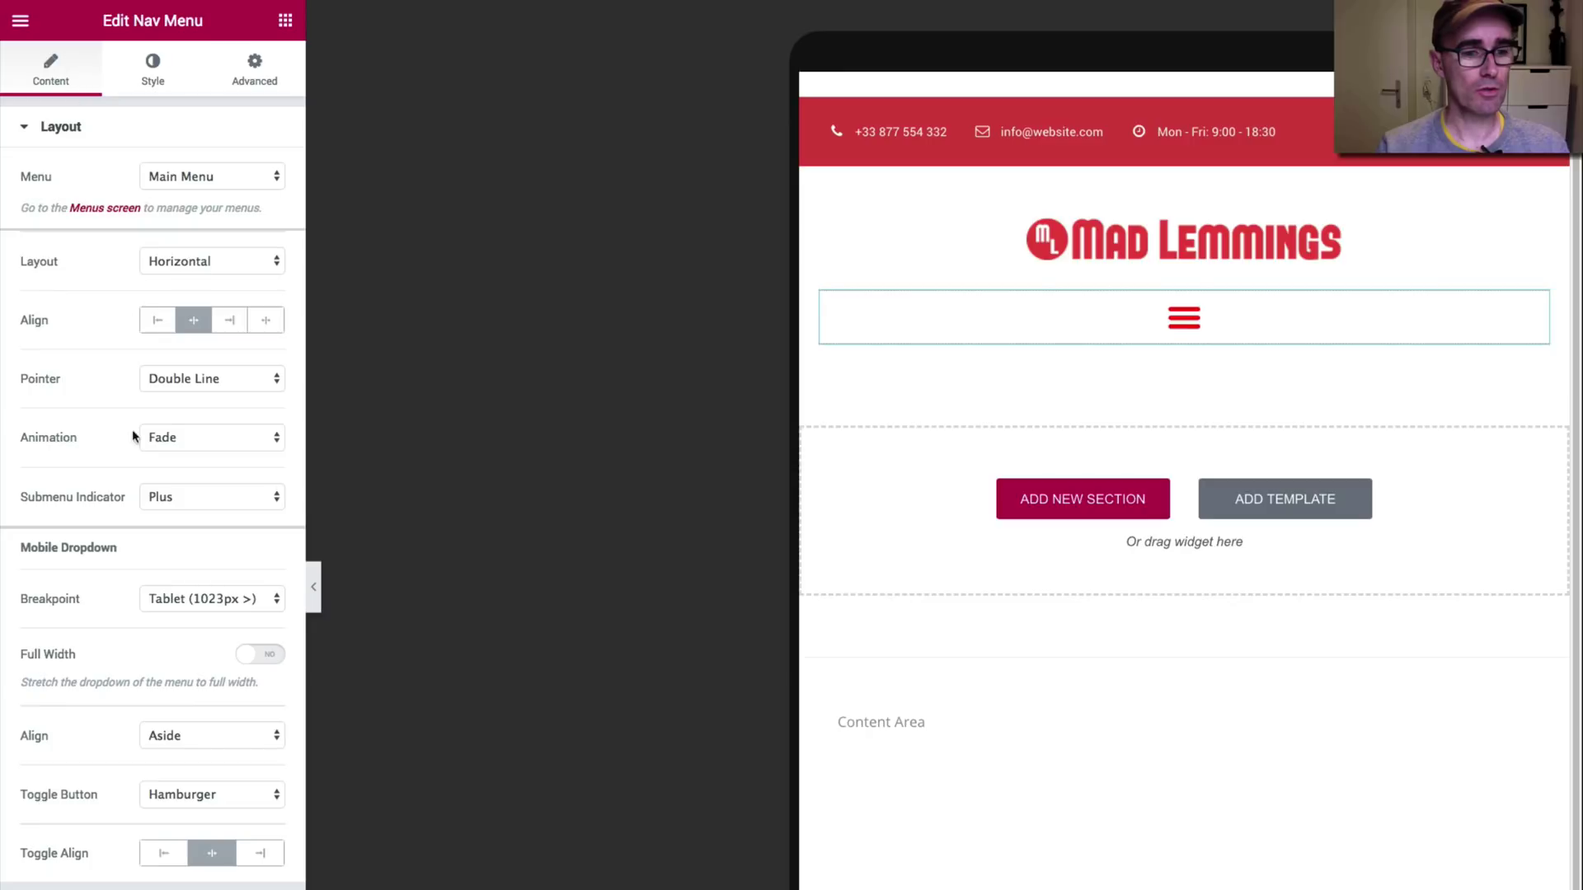
pyautogui.click(209, 795)
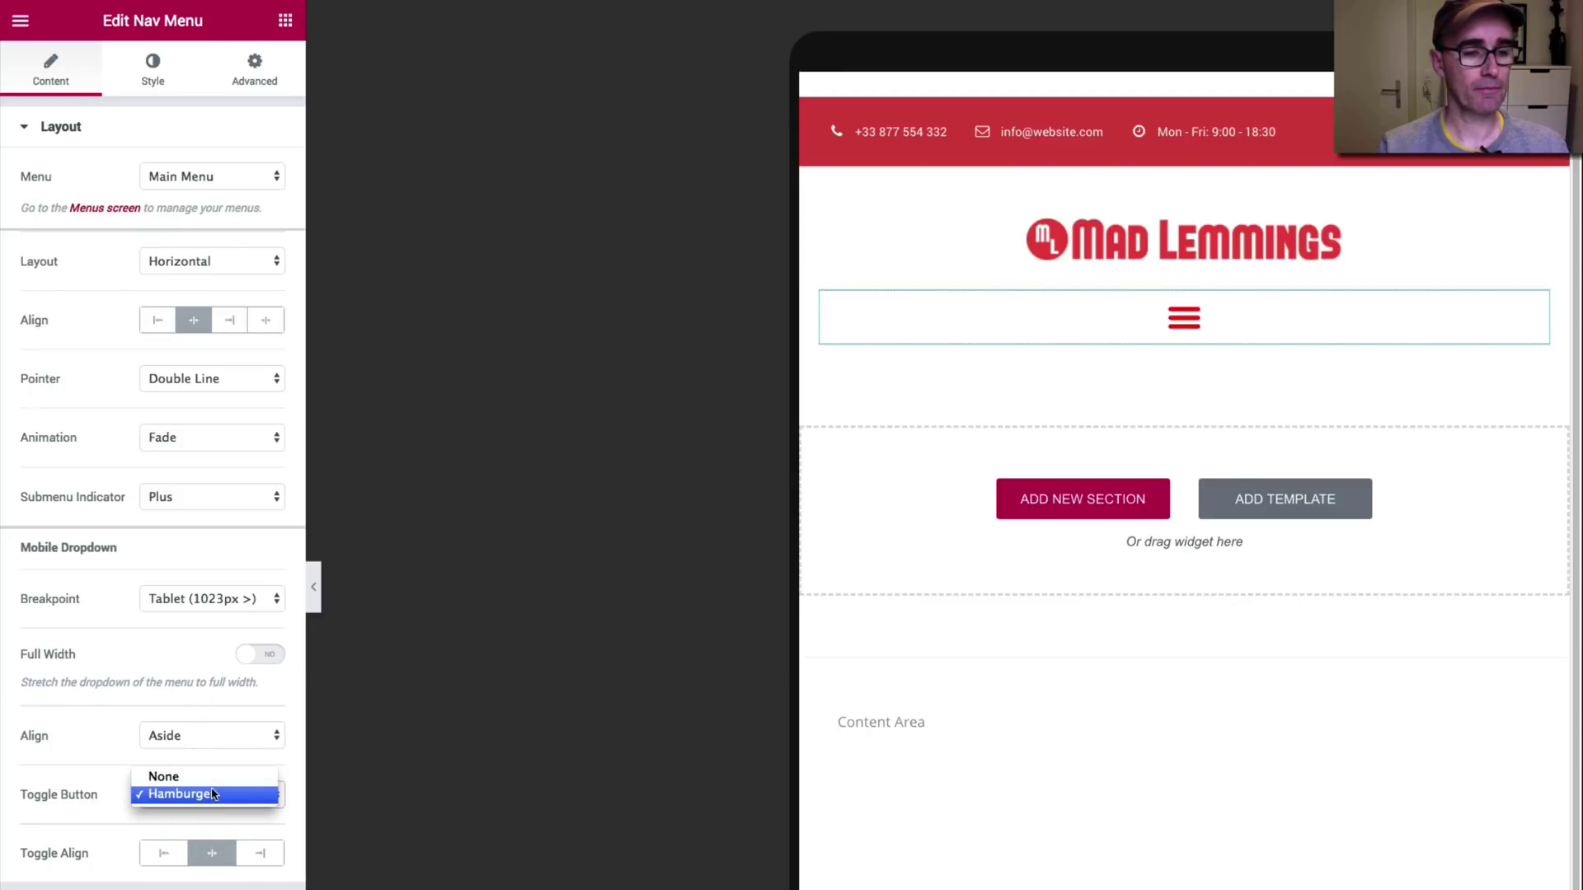
pyautogui.click(216, 778)
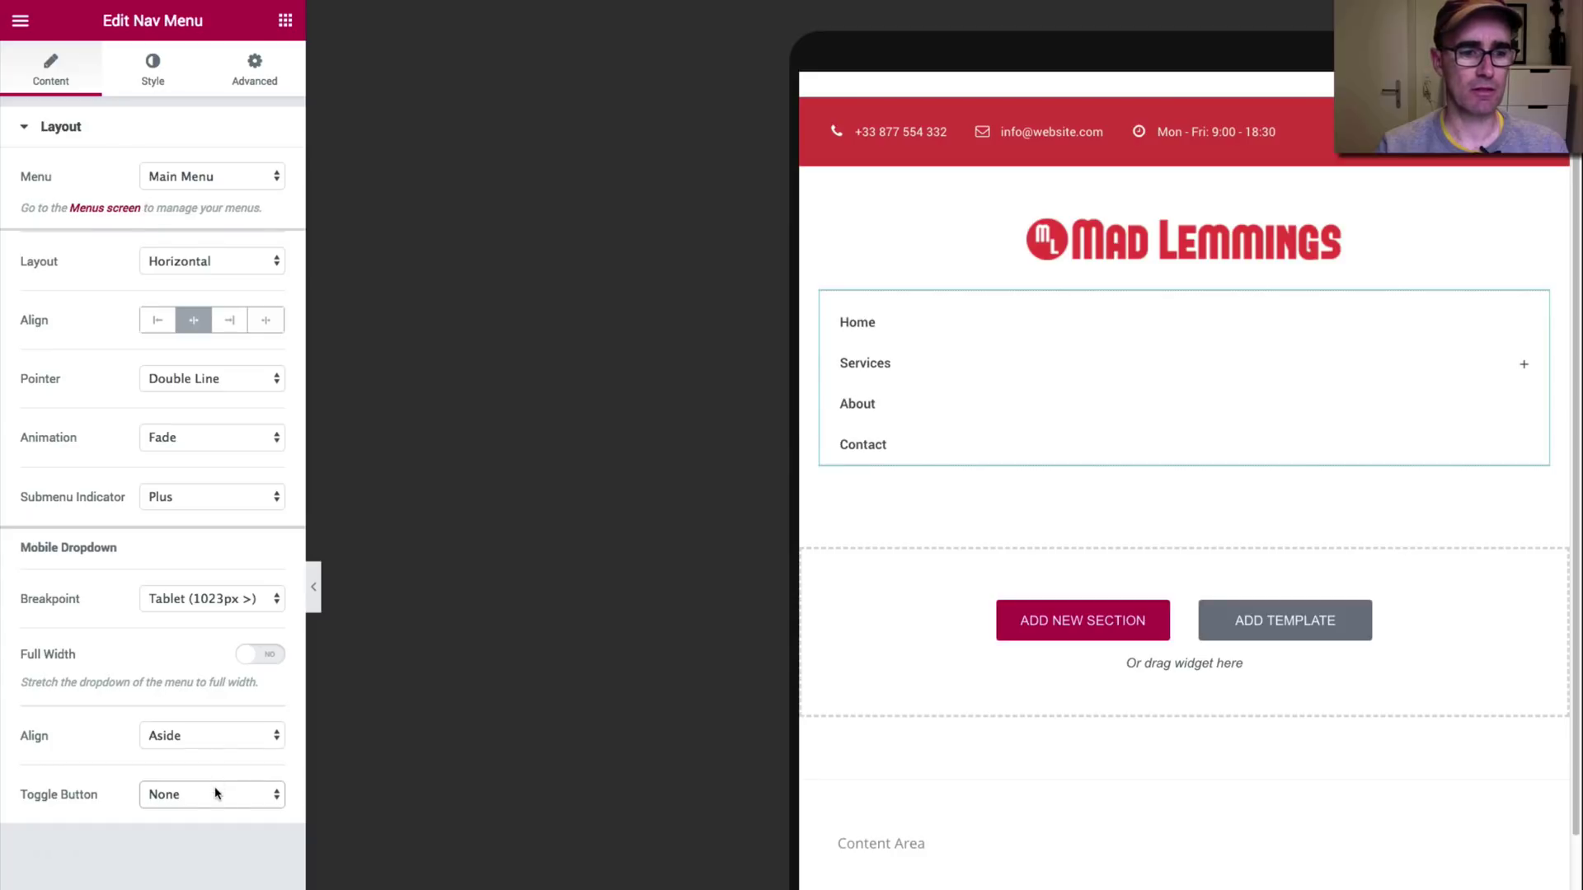
pyautogui.click(211, 742)
pyautogui.click(207, 802)
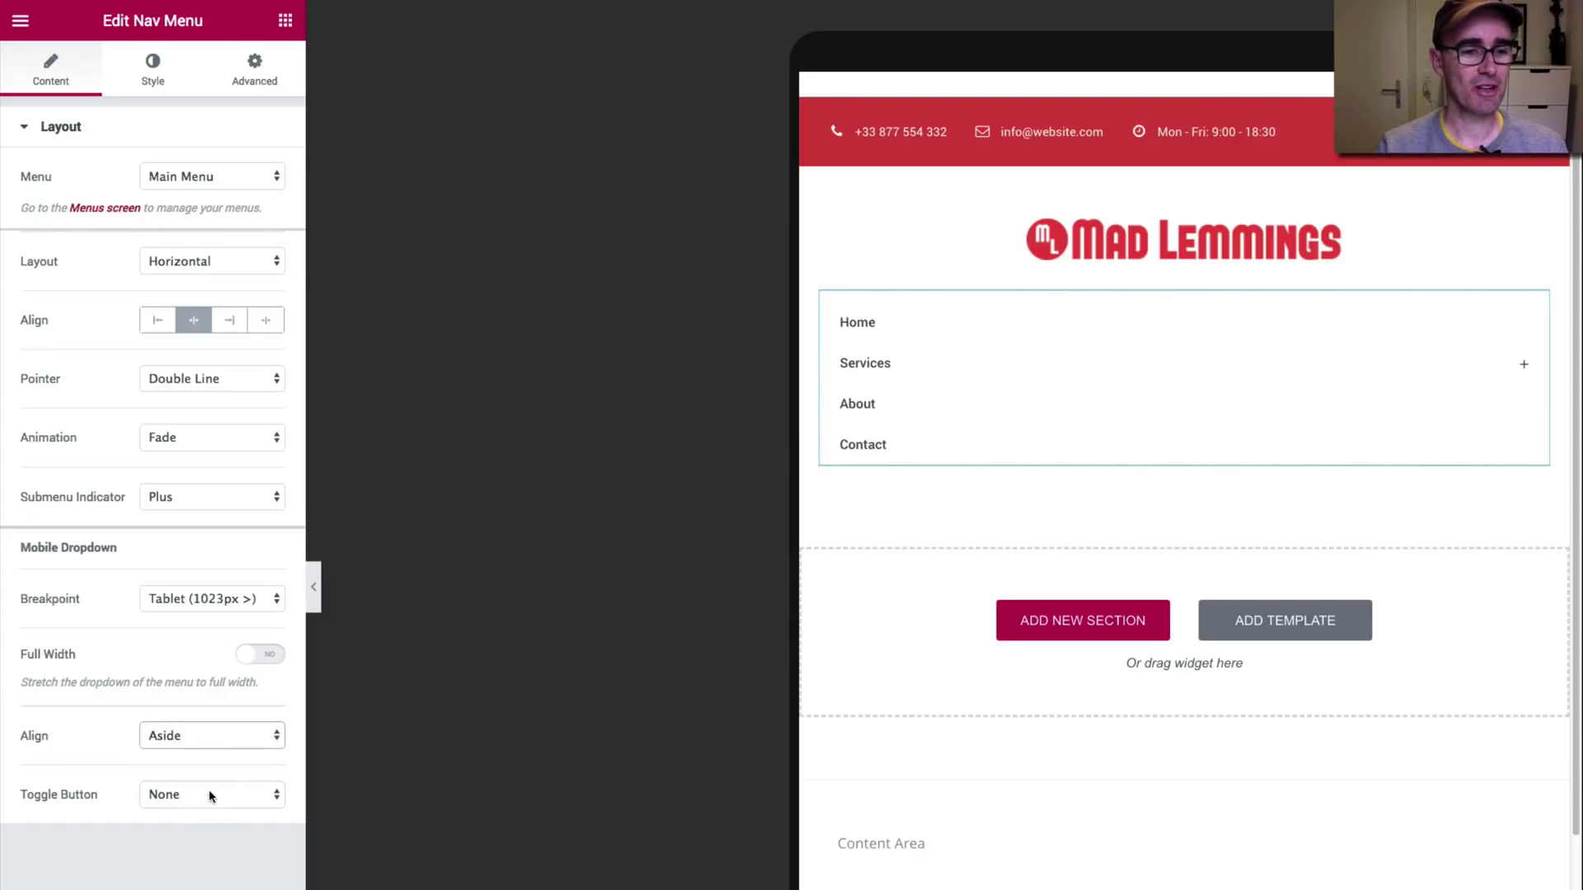
pyautogui.click(207, 804)
pyautogui.click(181, 811)
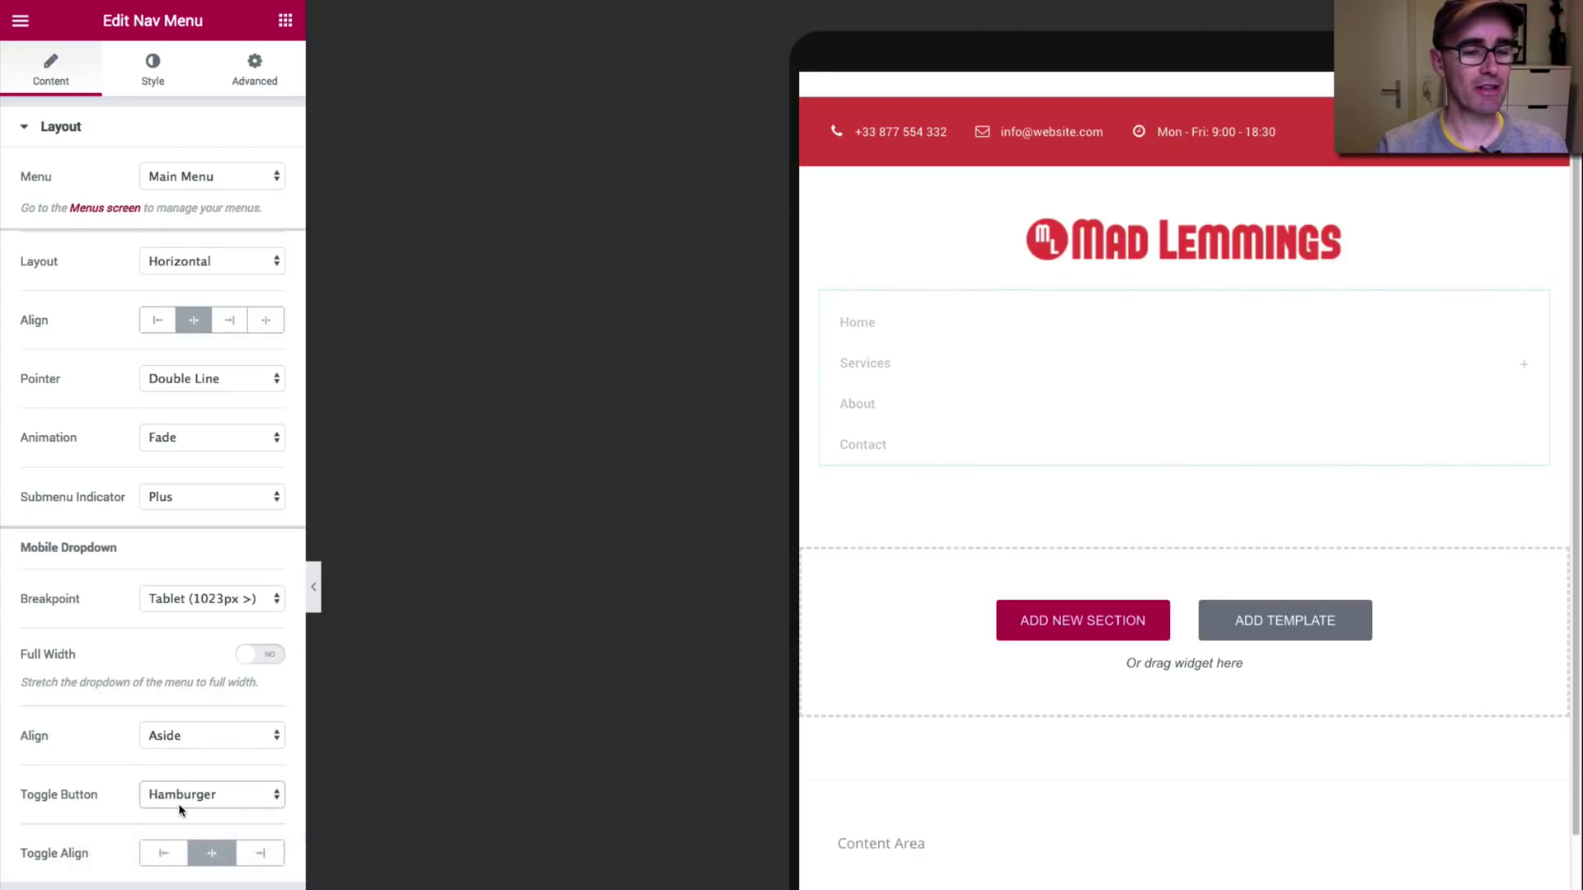
# - Try Toggle Align right and left, settling on a centred hamburger icon
pyautogui.click(258, 856)
pyautogui.click(162, 861)
pyautogui.click(211, 855)
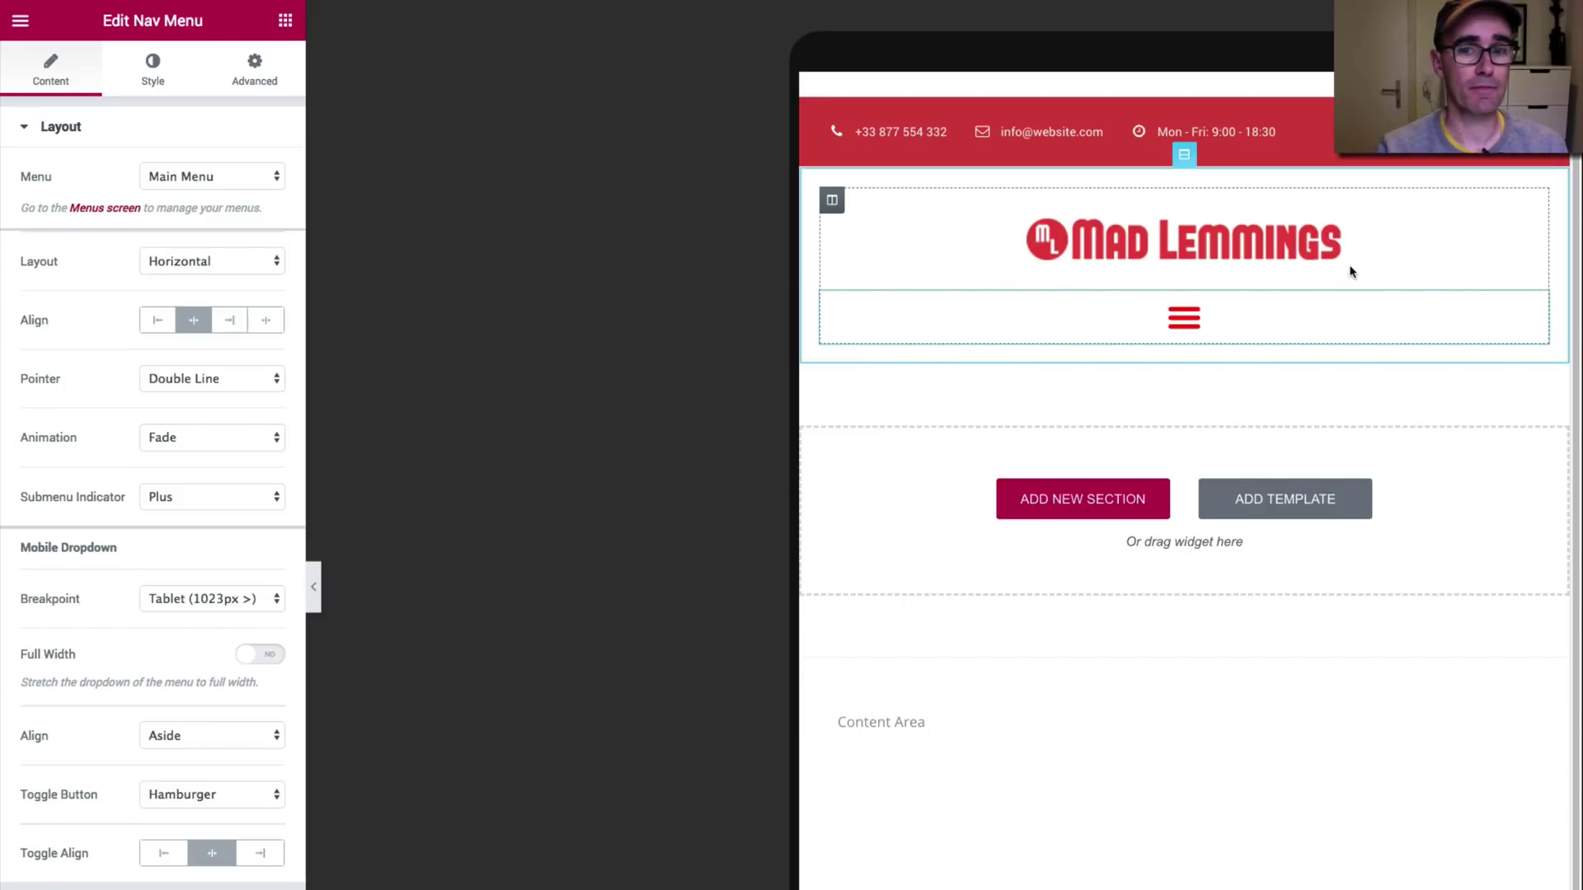
pyautogui.scroll(-1, 1376, 164)
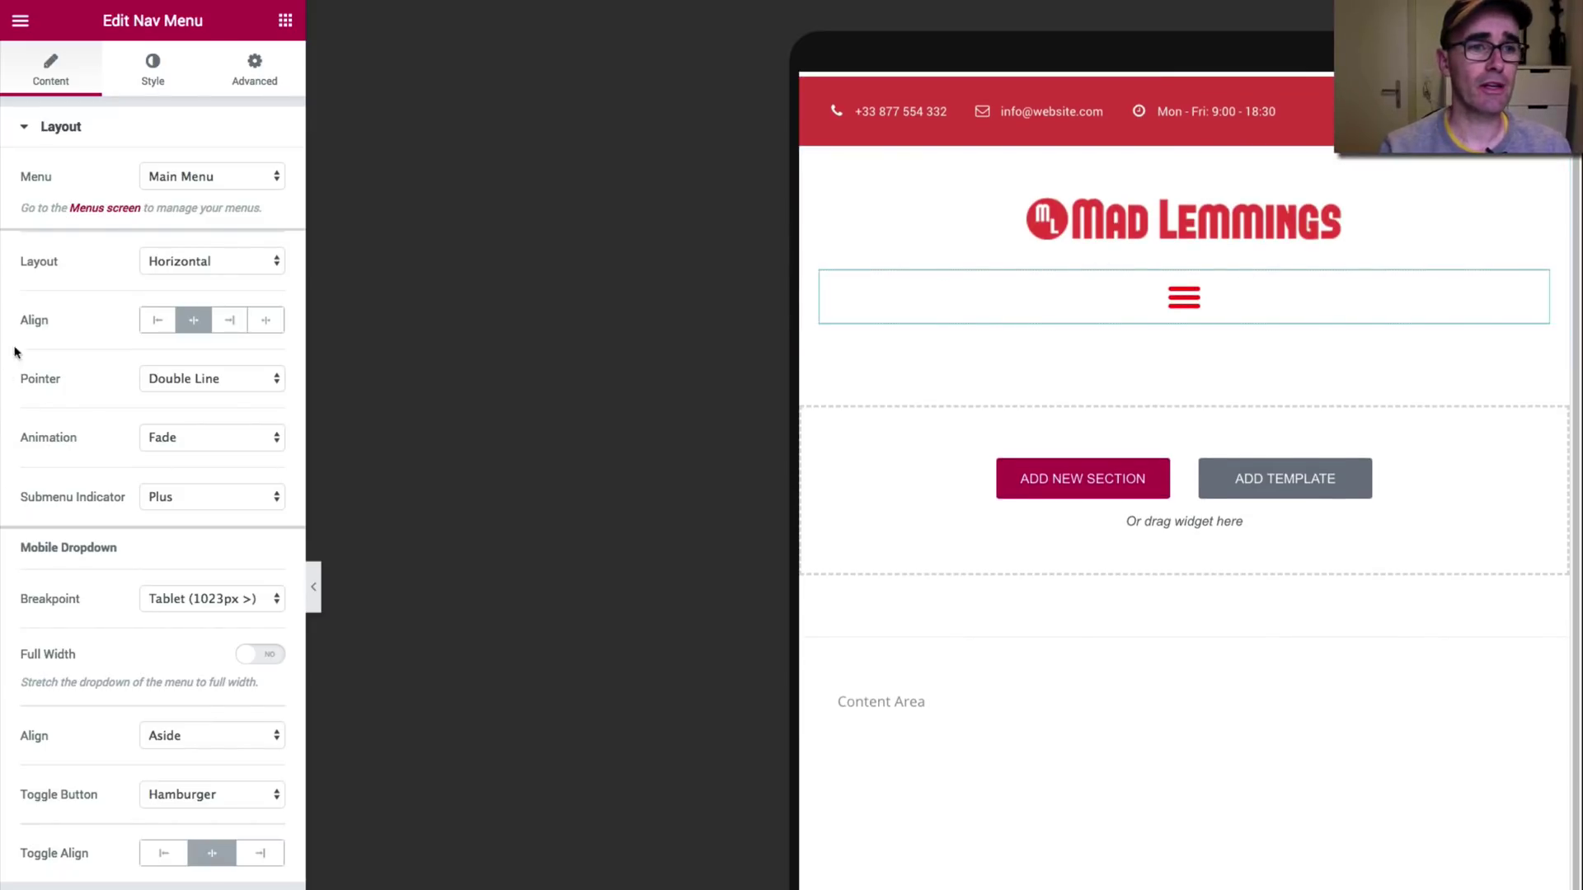
pyautogui.click(163, 81)
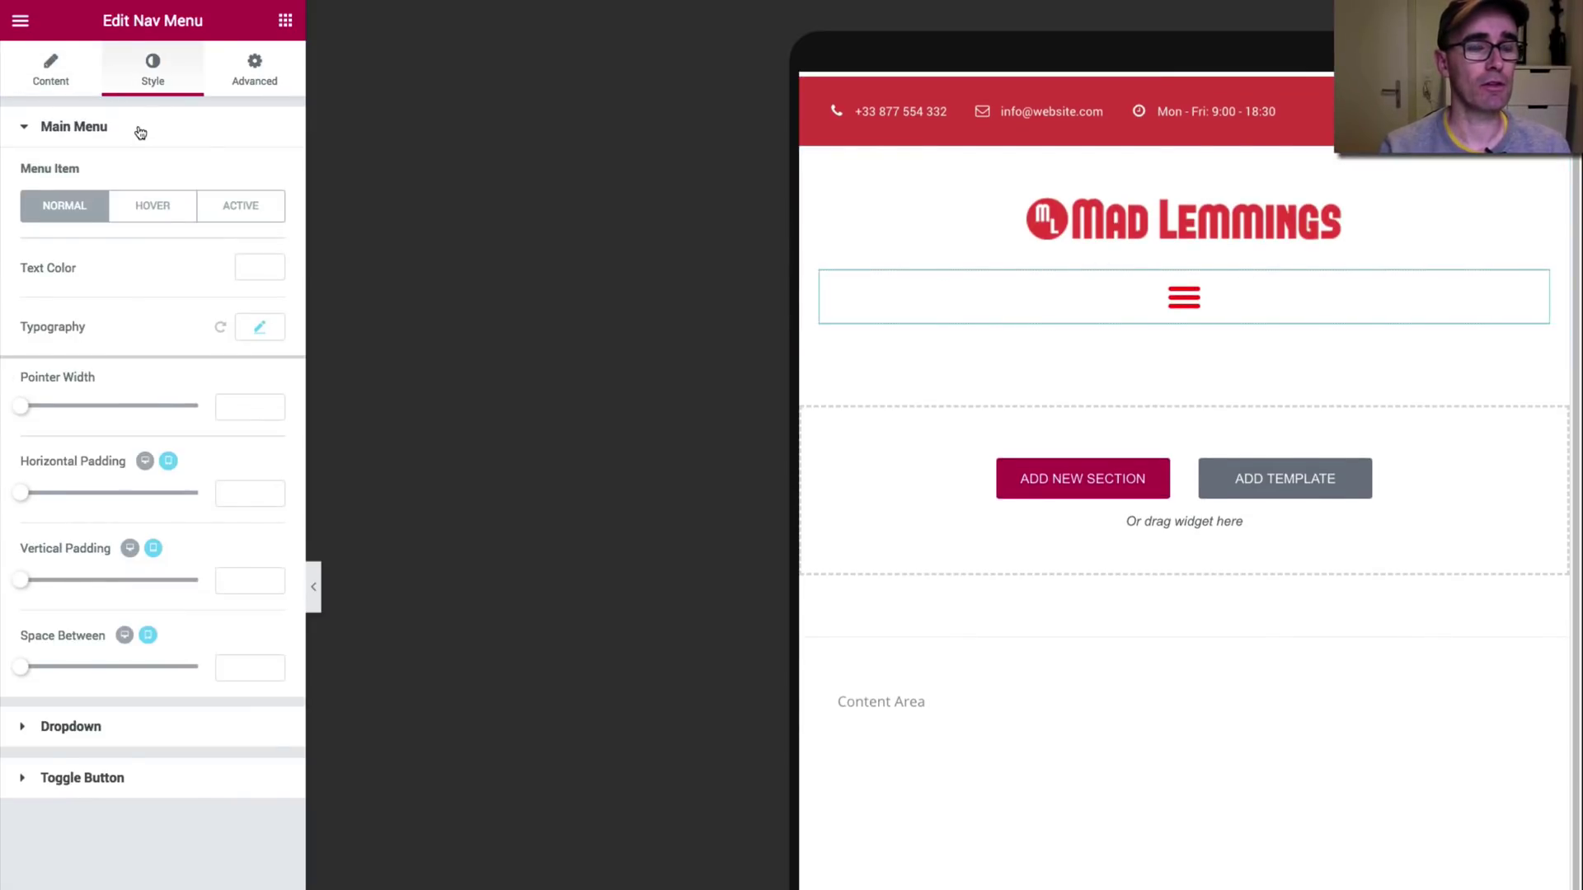
pyautogui.click(260, 80)
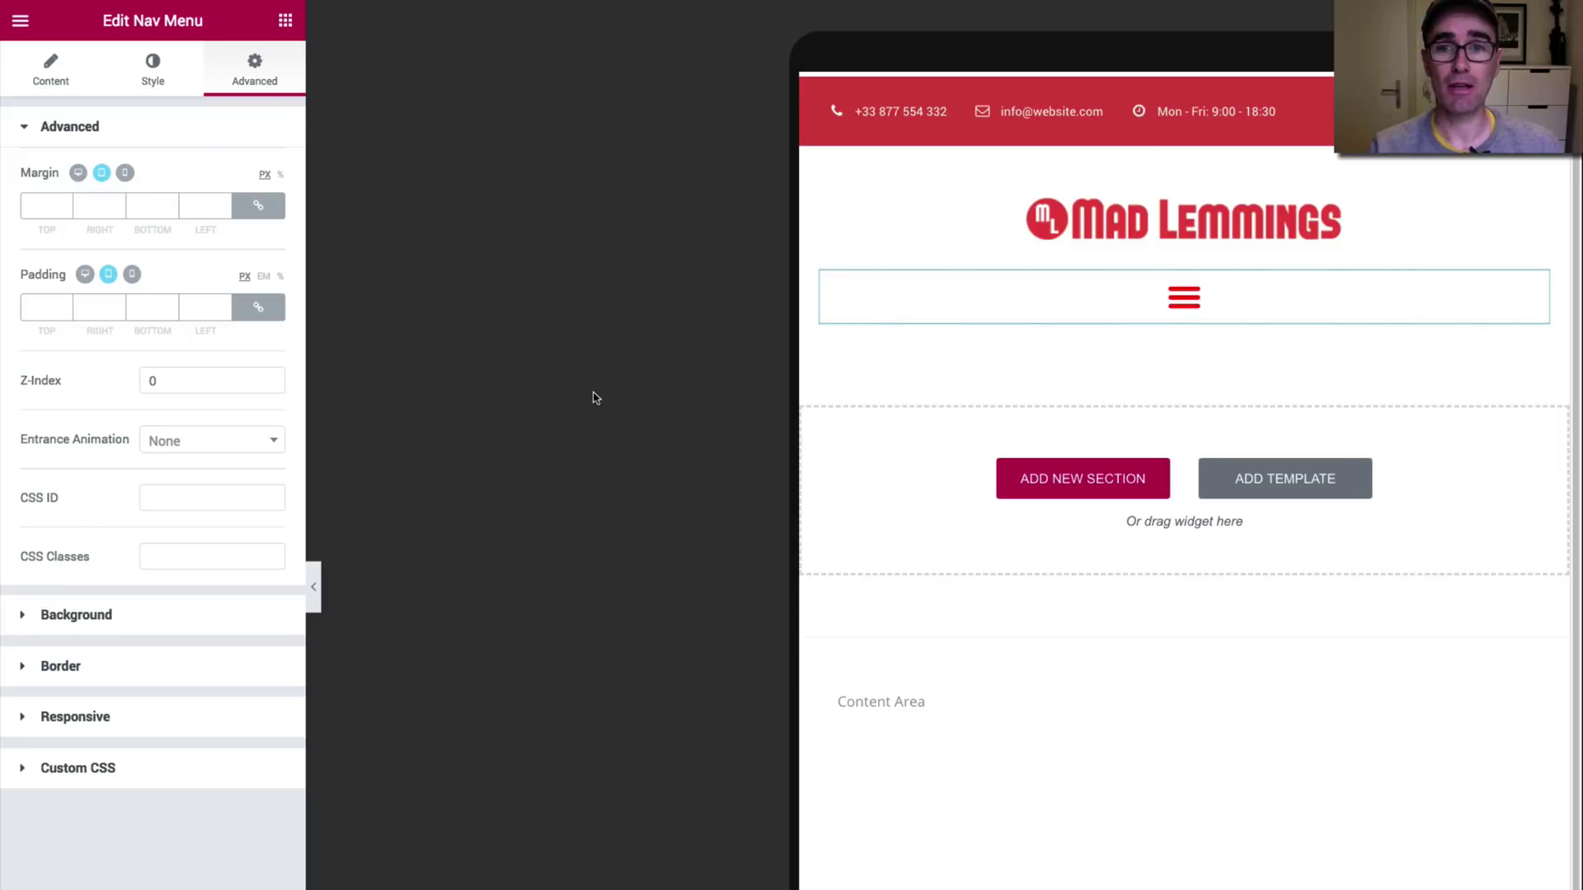
# - Go to Elementor's My Templates list and show only Header templates
pyautogui.moveTo(727, 4)
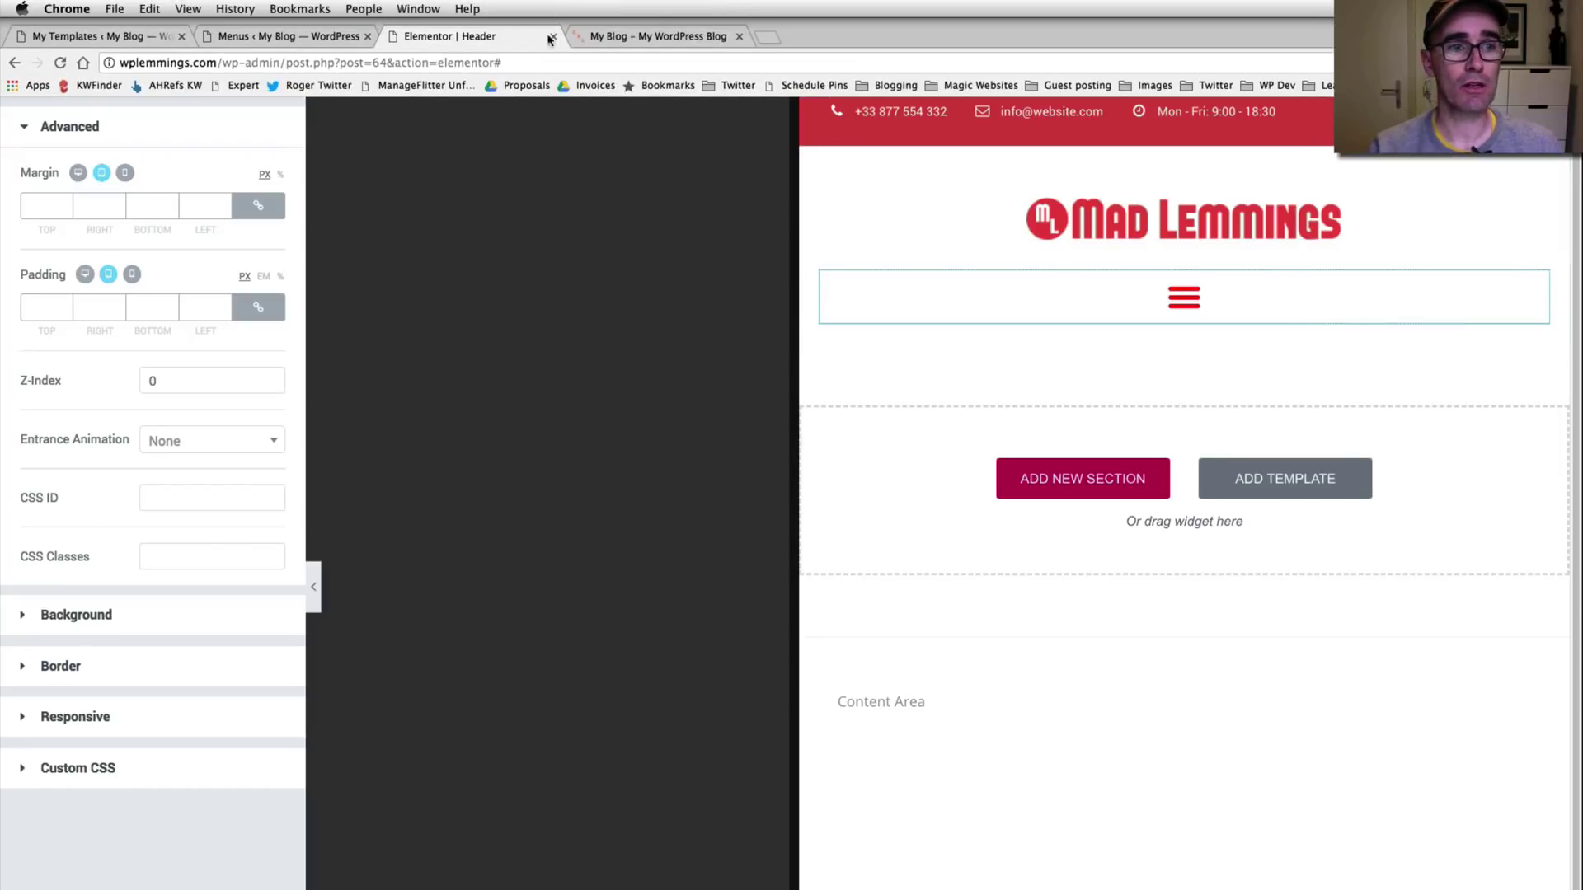
pyautogui.click(106, 38)
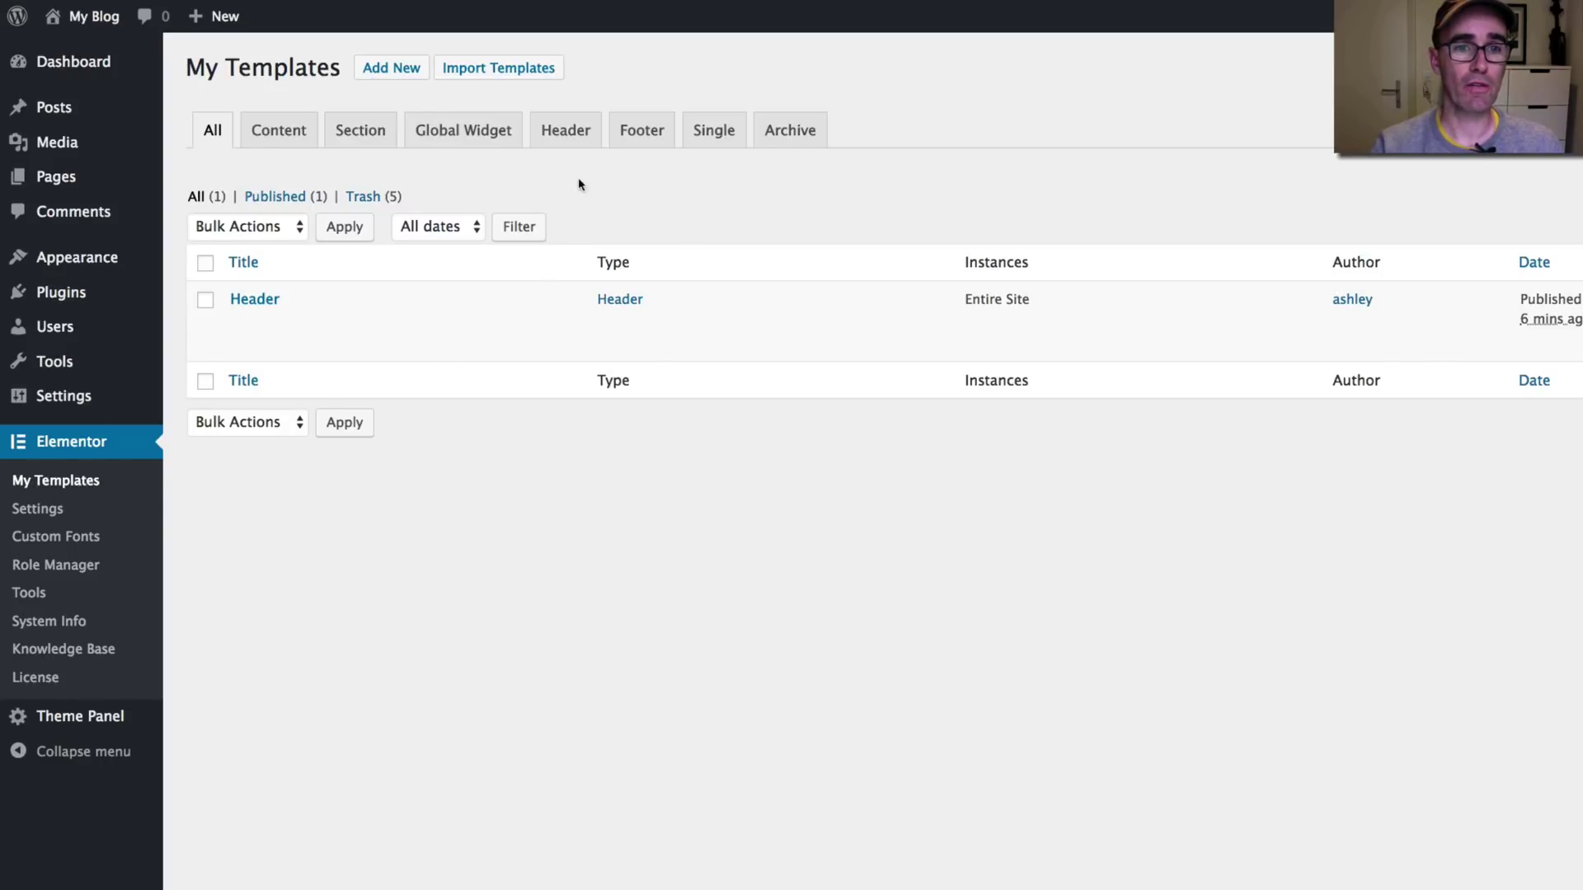
pyautogui.click(568, 136)
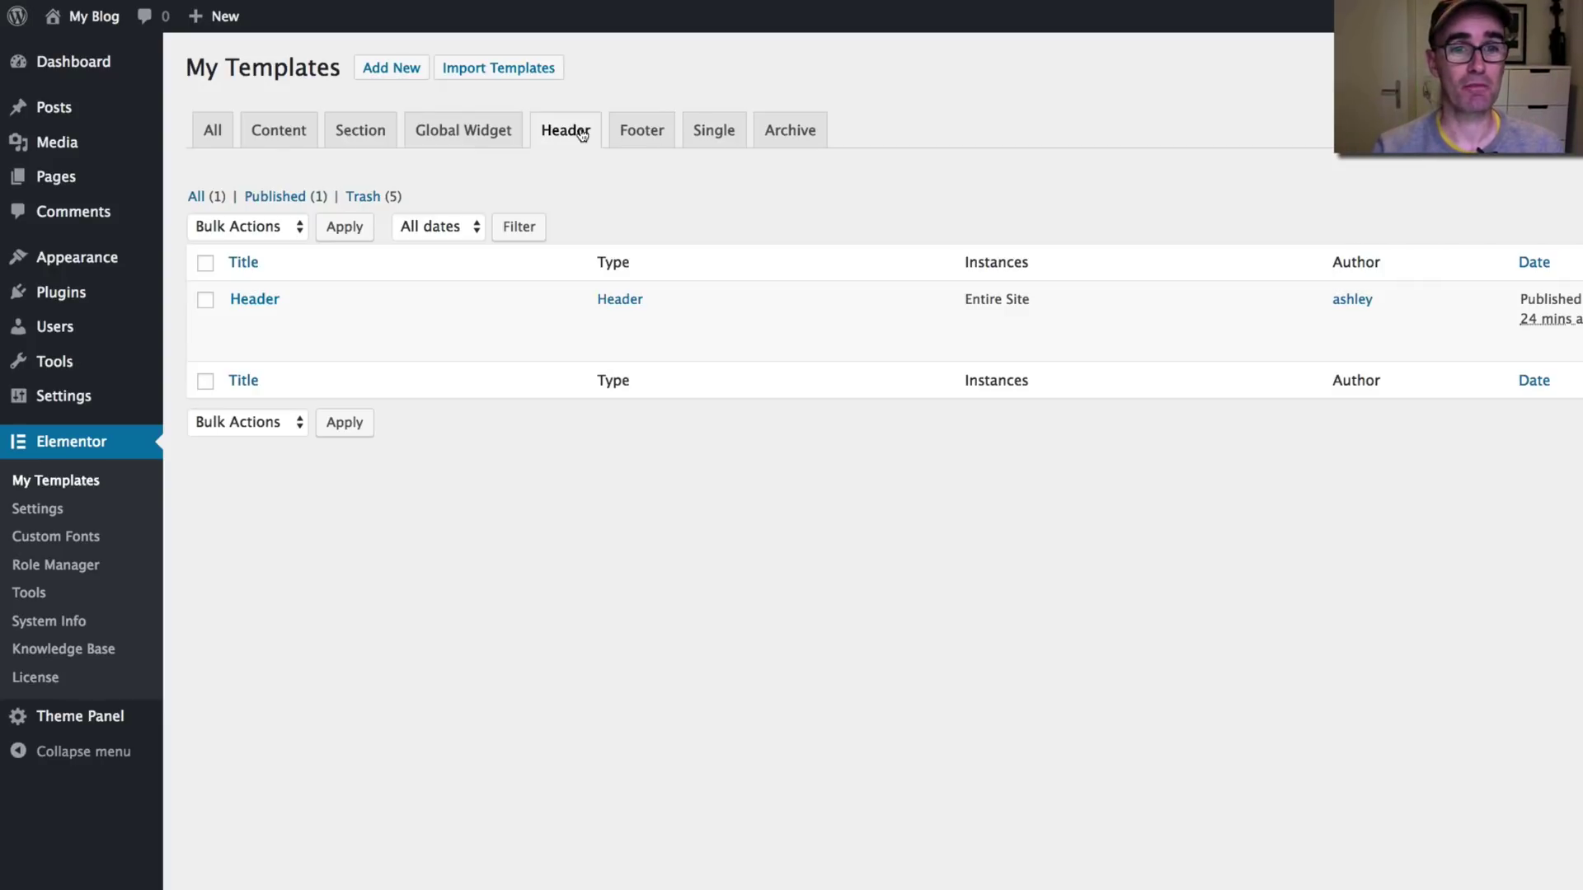
# - Create a new Header-type template named 'Header2'
pyautogui.click(407, 73)
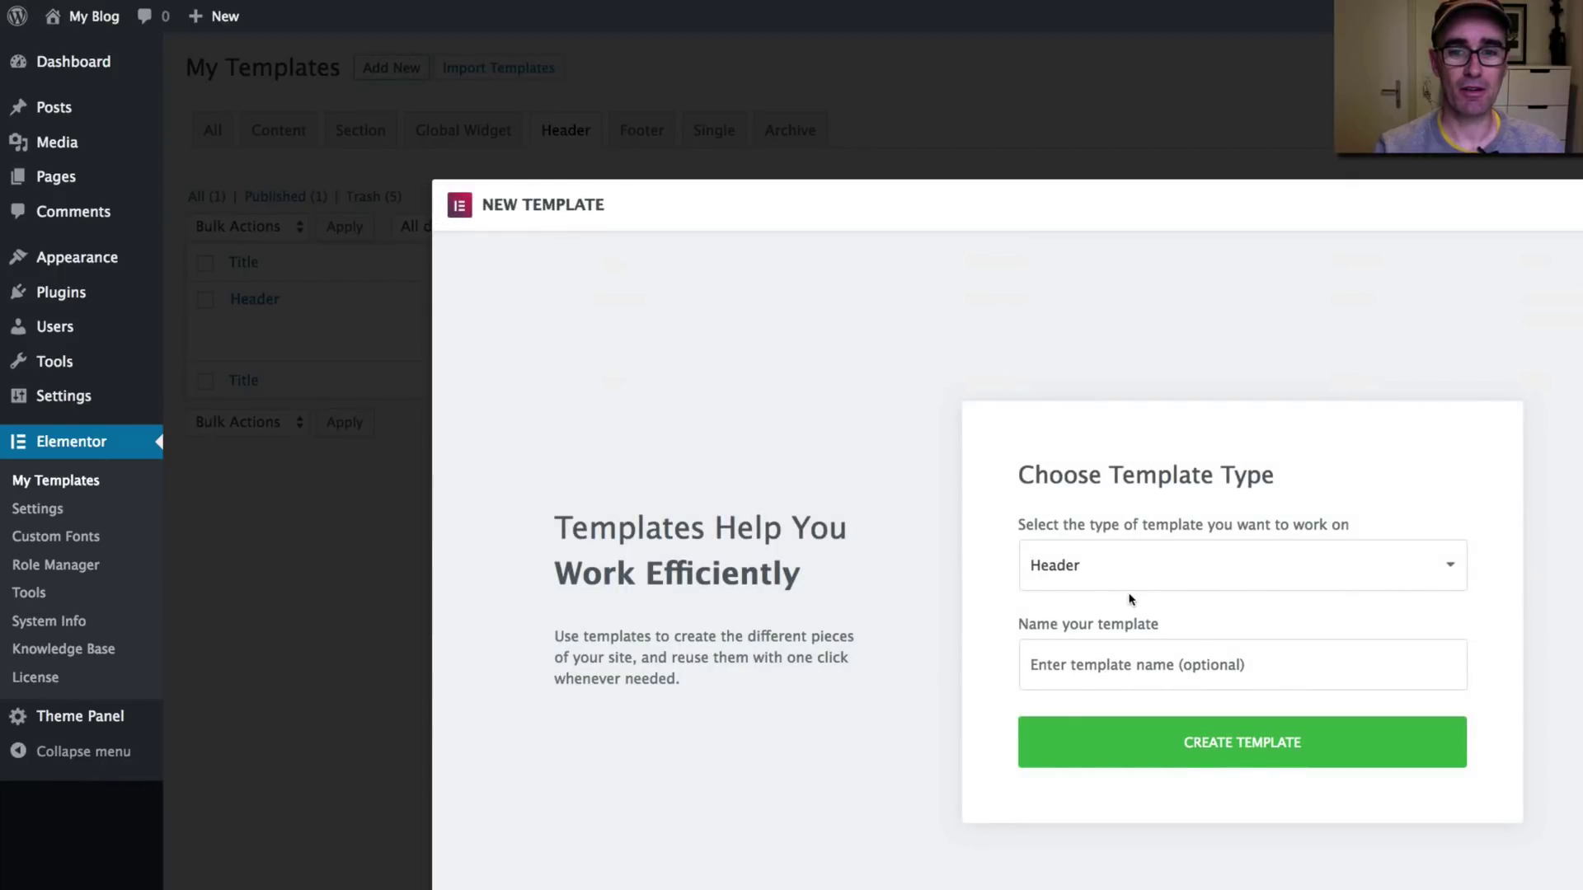
pyautogui.click(1126, 671)
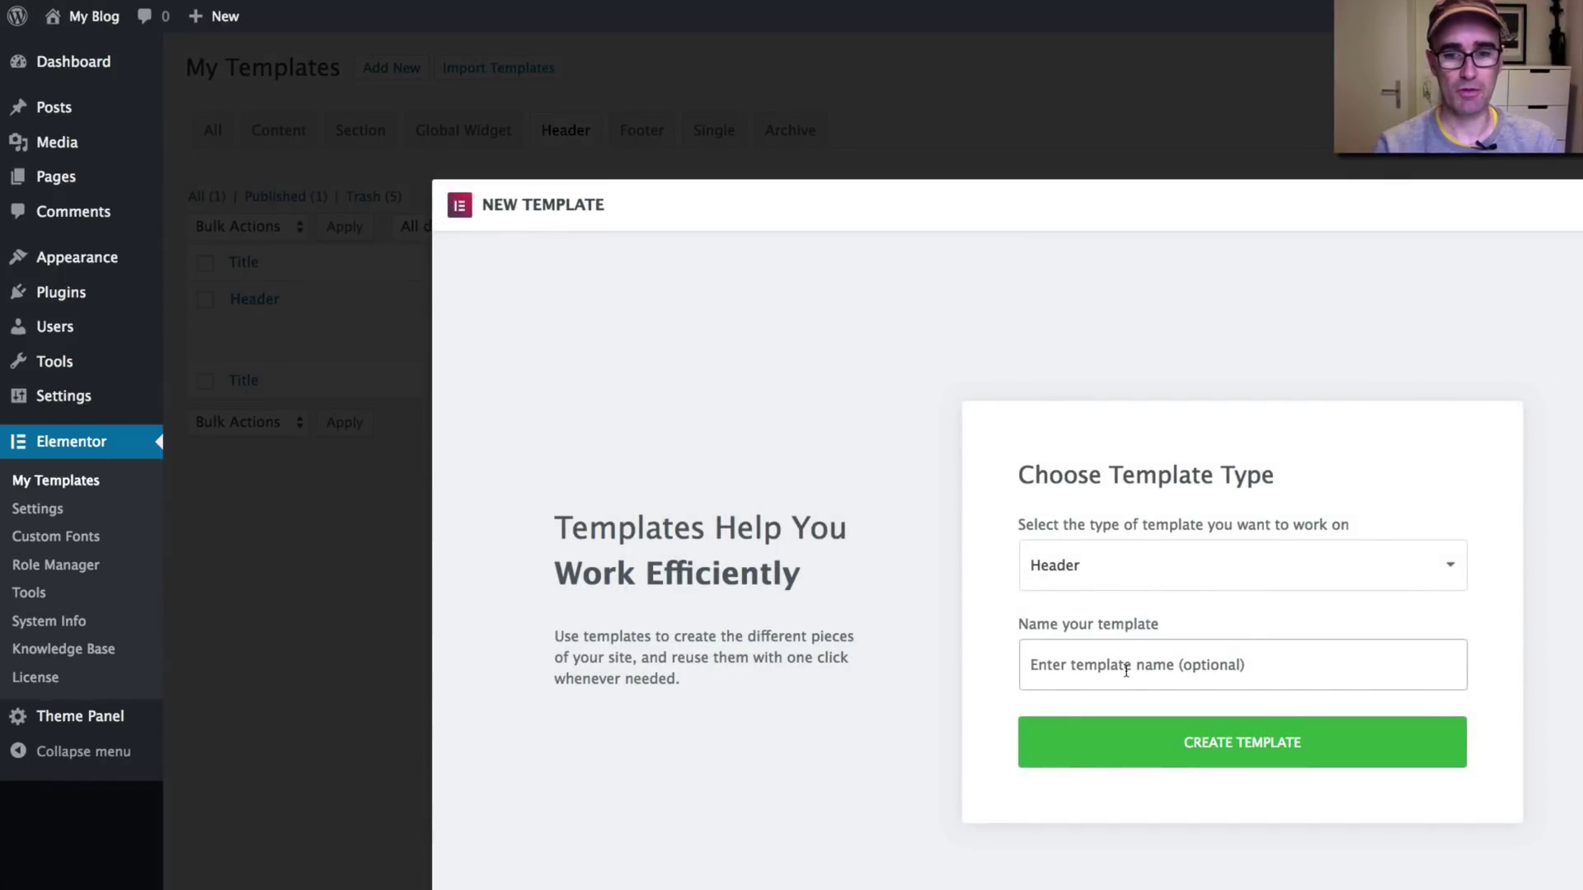
pyautogui.write('Header2')
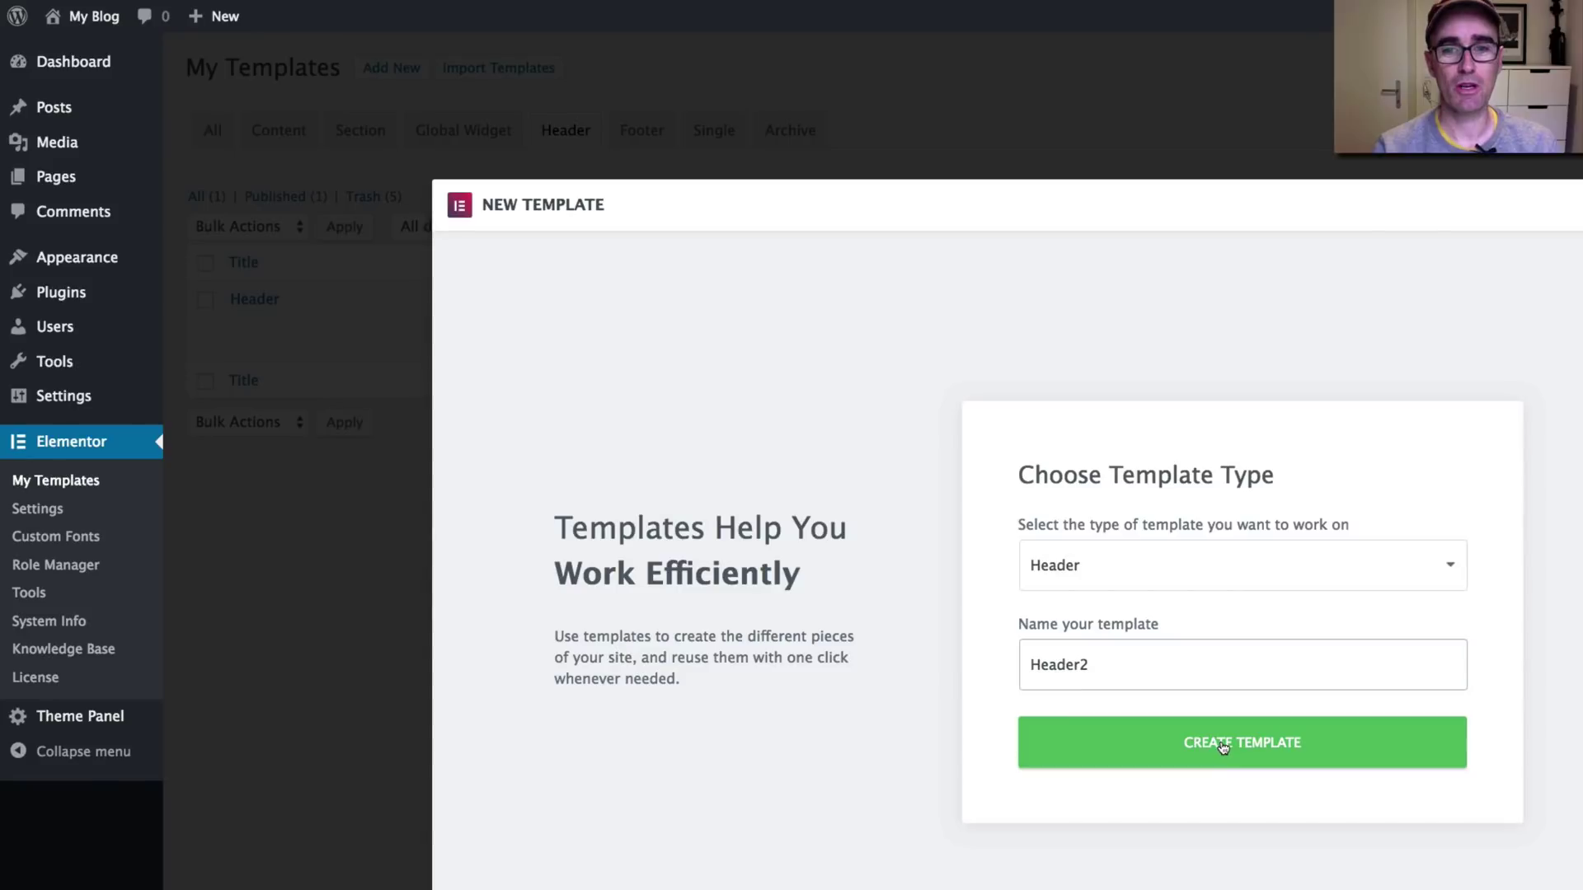
pyautogui.click(1224, 747)
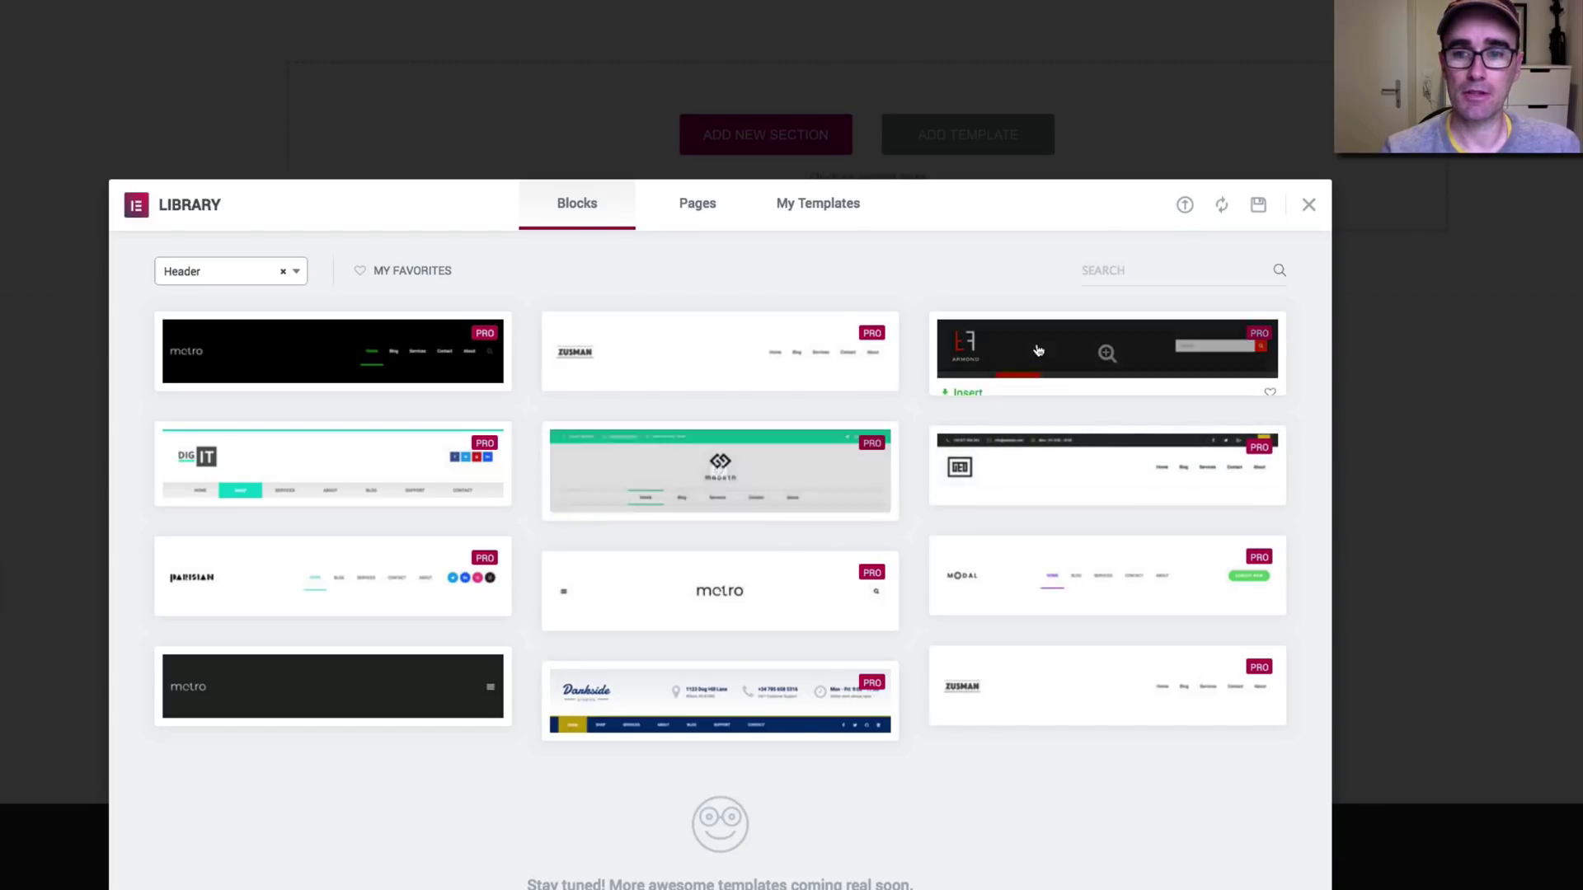
# - Insert the dark Armond header block from the Library's Blocks tab
pyautogui.click(967, 380)
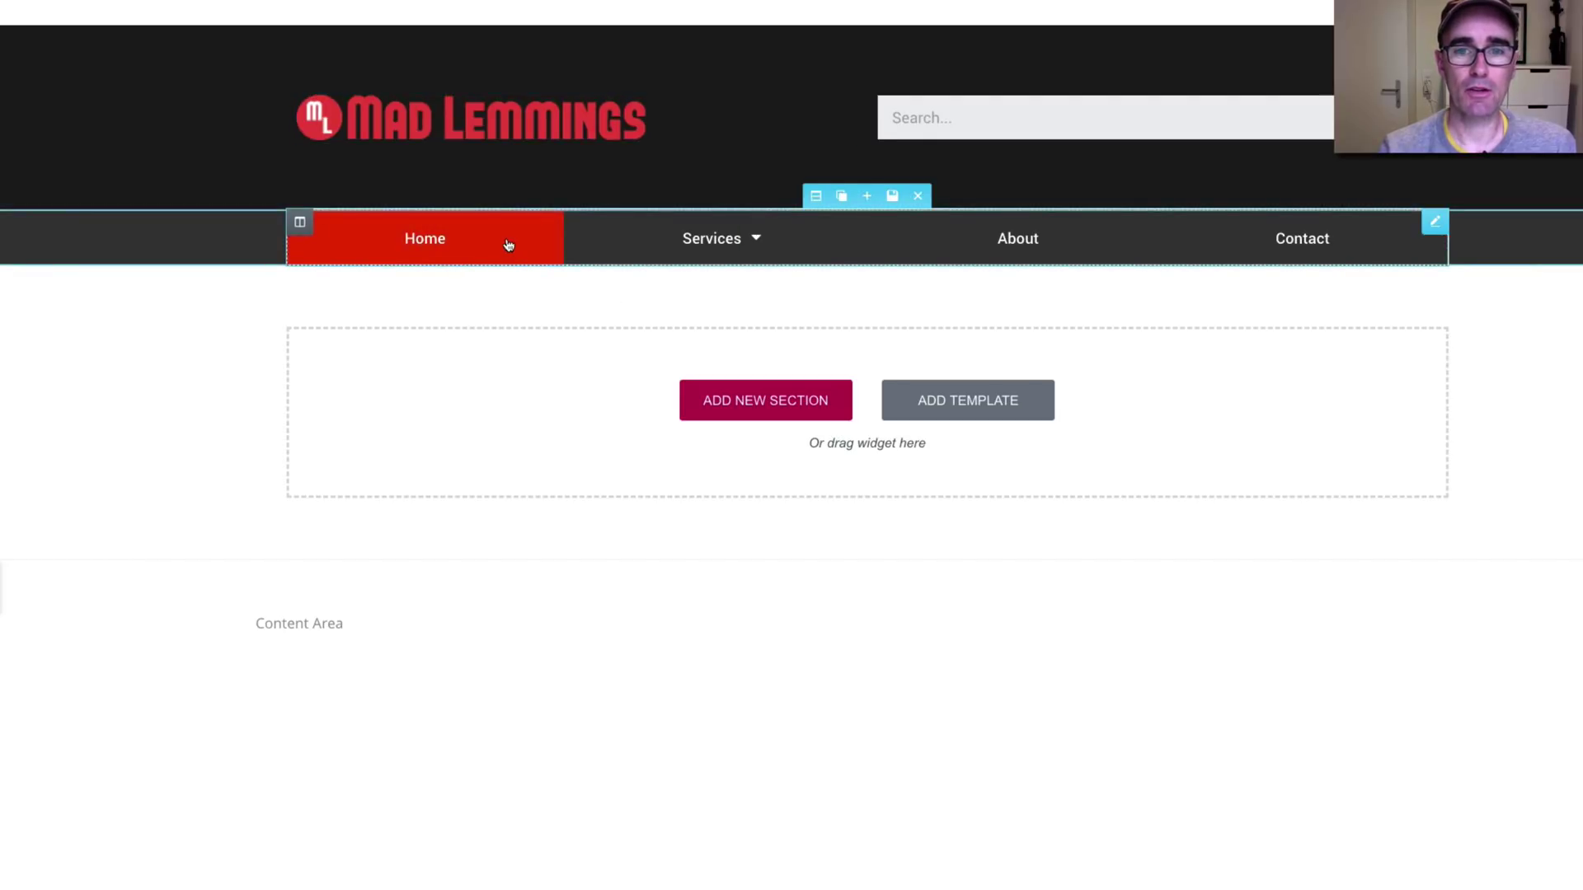
pyautogui.moveTo(660, 240)
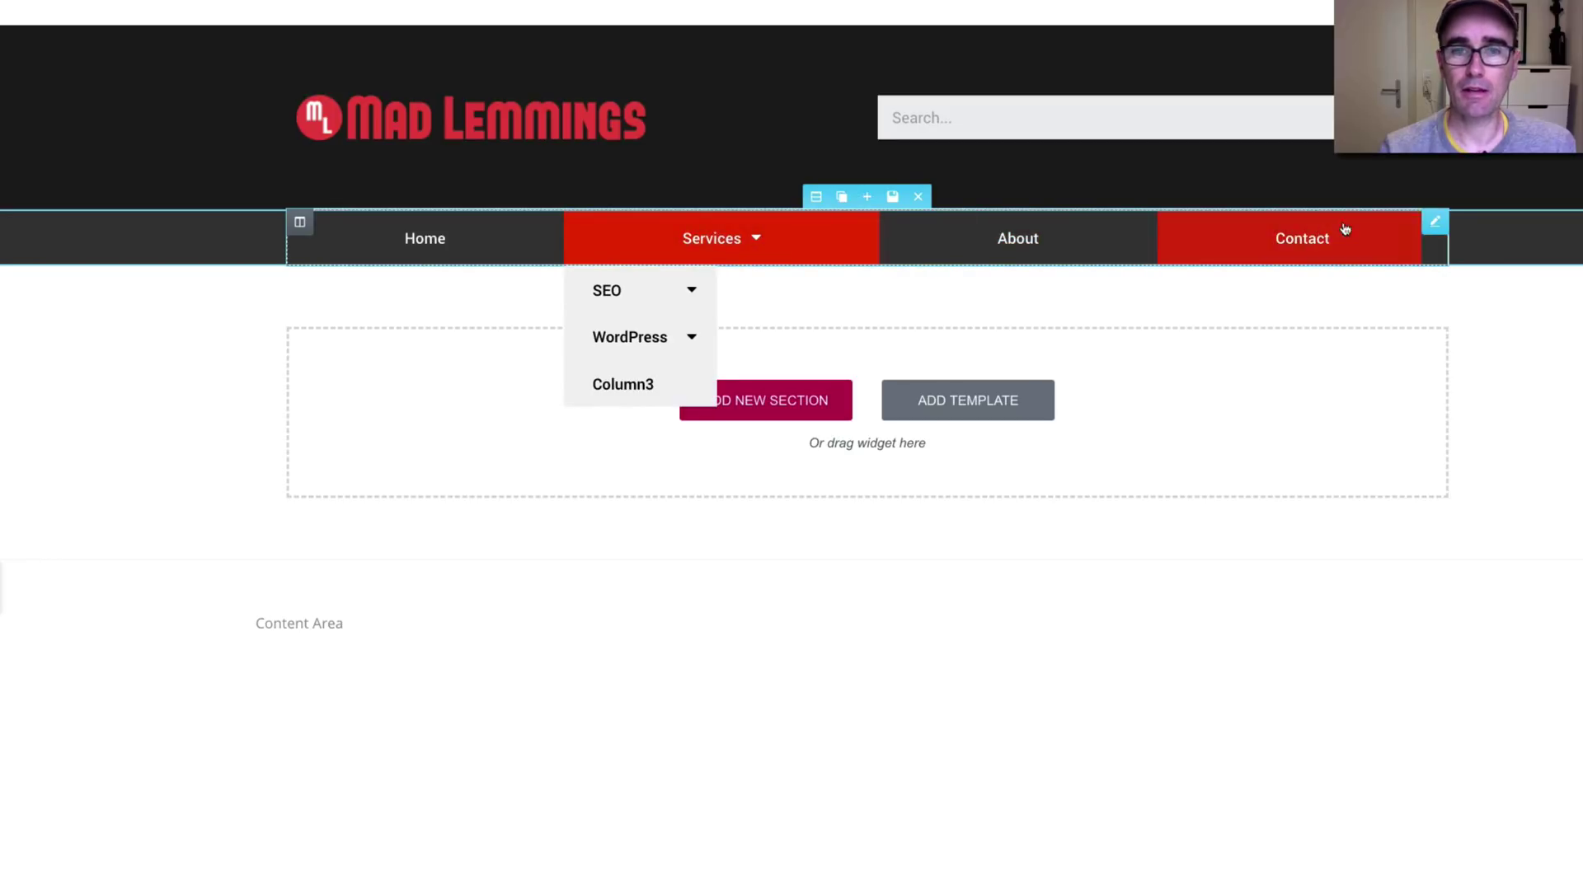
pyautogui.moveTo(1434, 221)
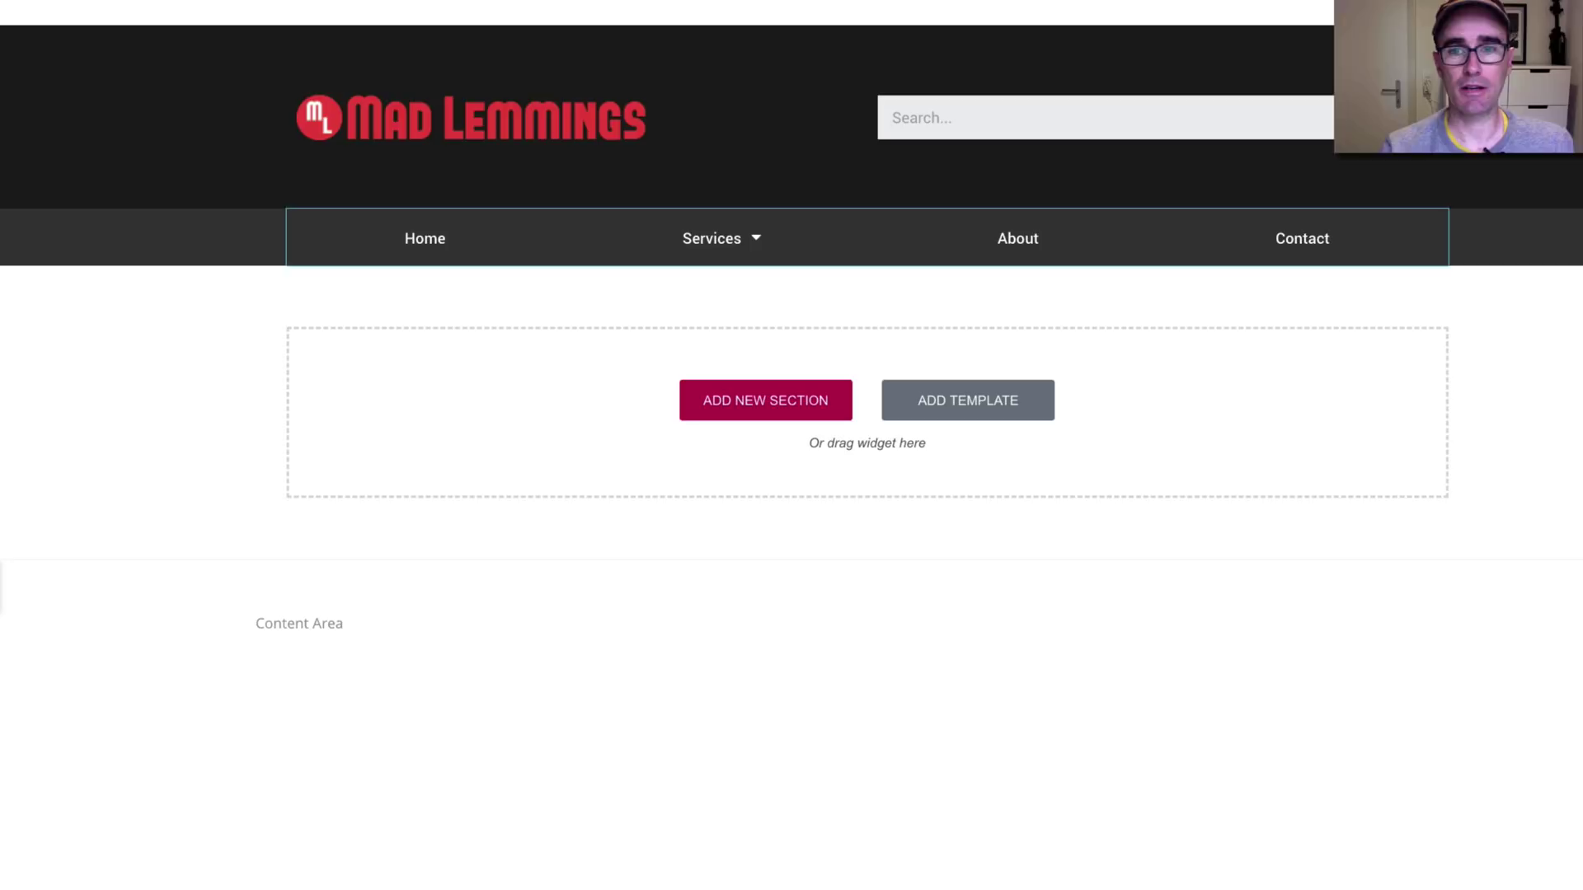
pyautogui.moveTo(717, 247)
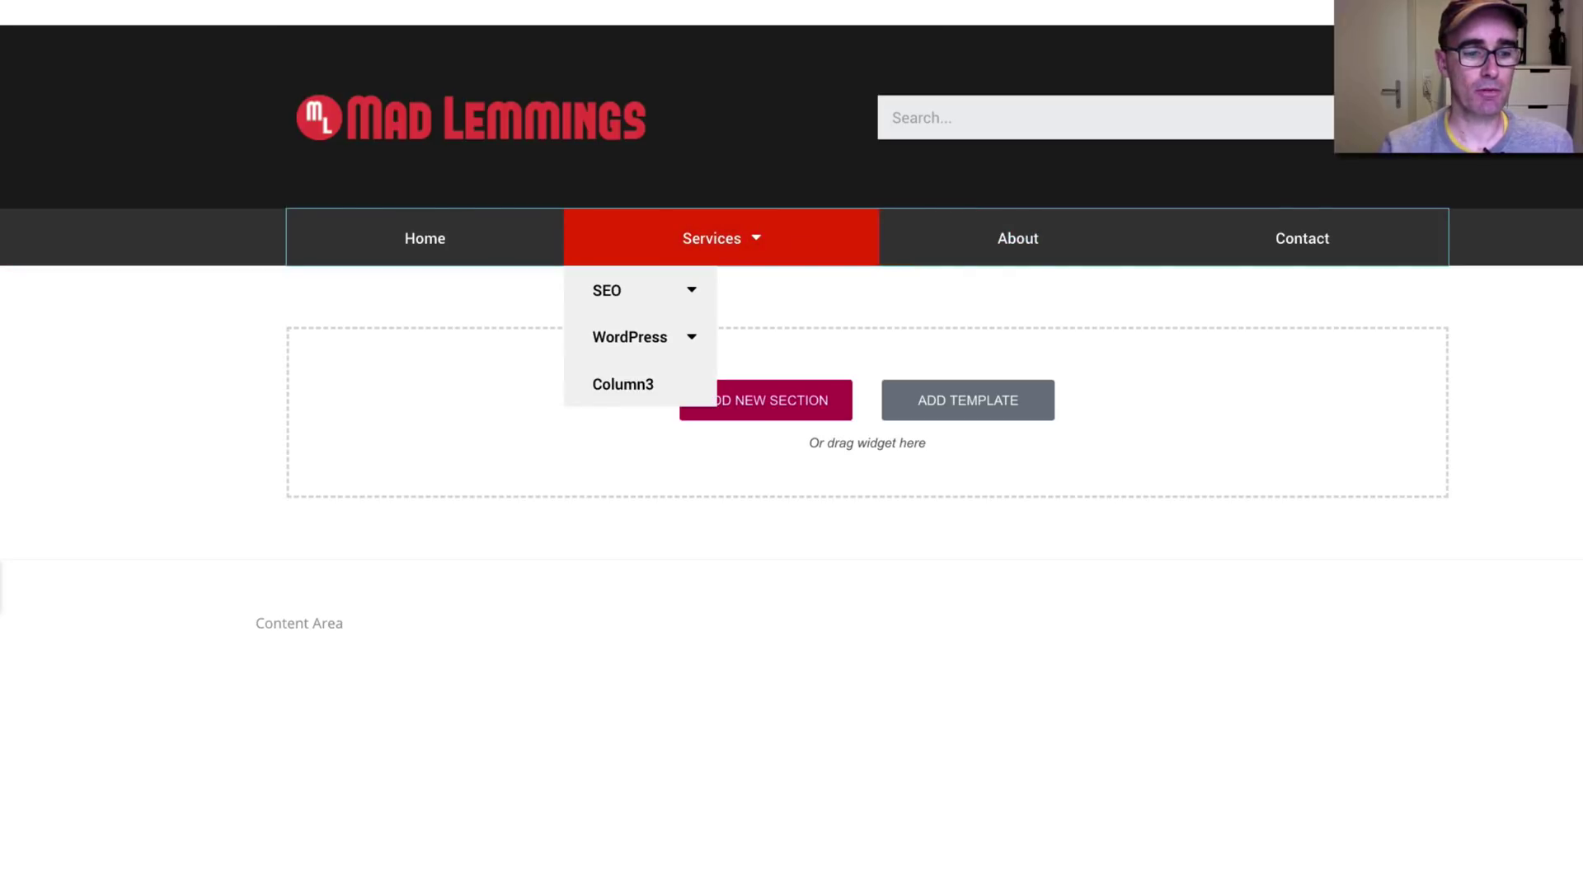
pyautogui.hotkey('ctrl', 'shift', 'm')
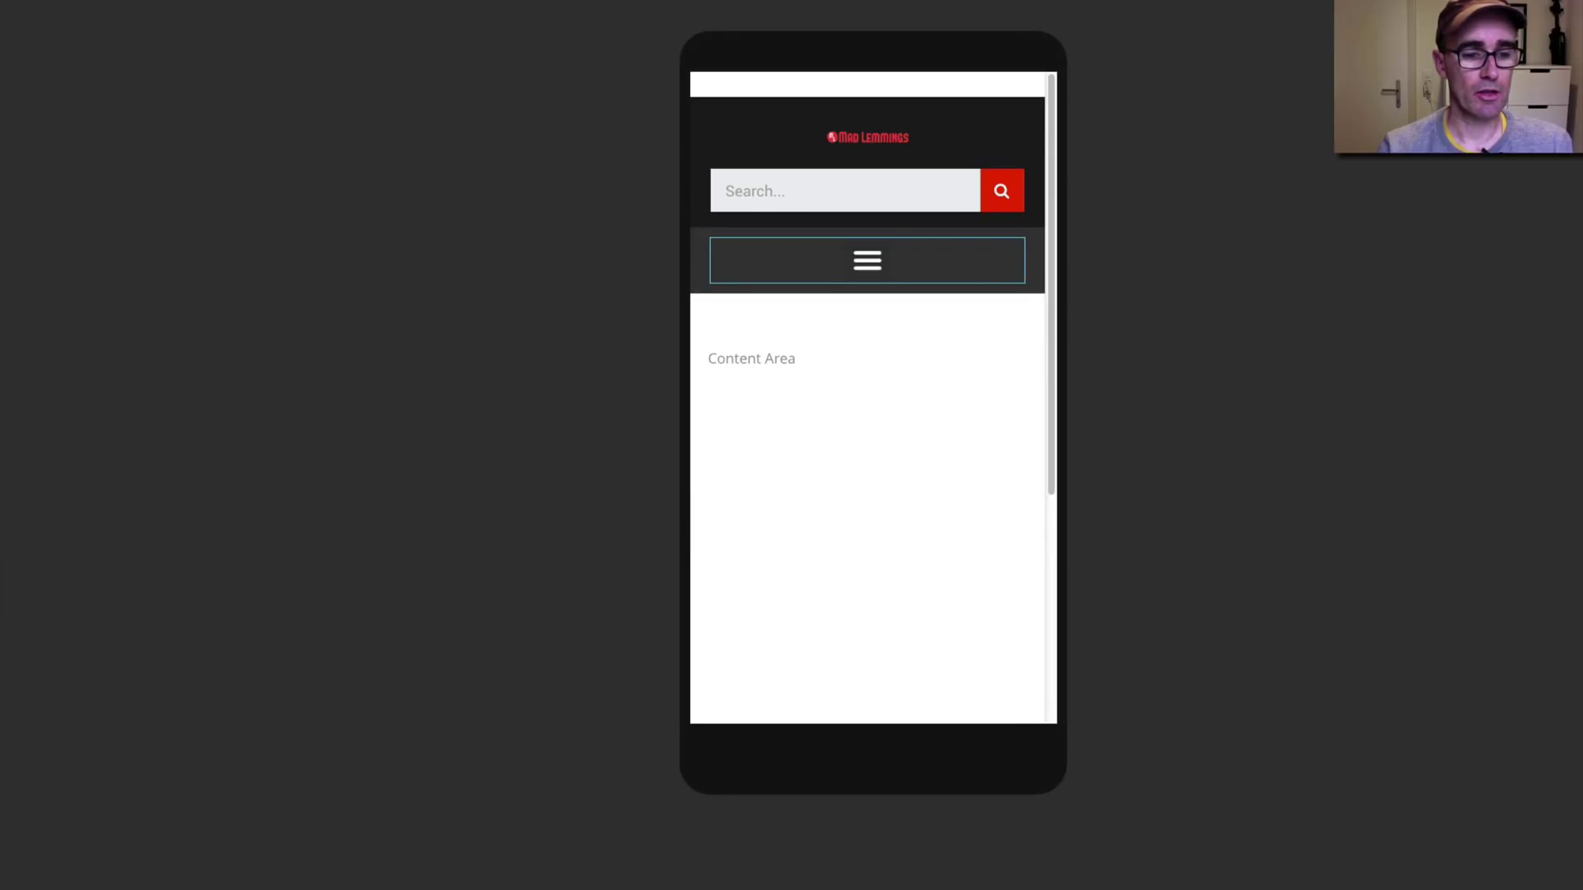
pyautogui.hotkey('ctrl', 'shift', 'm')
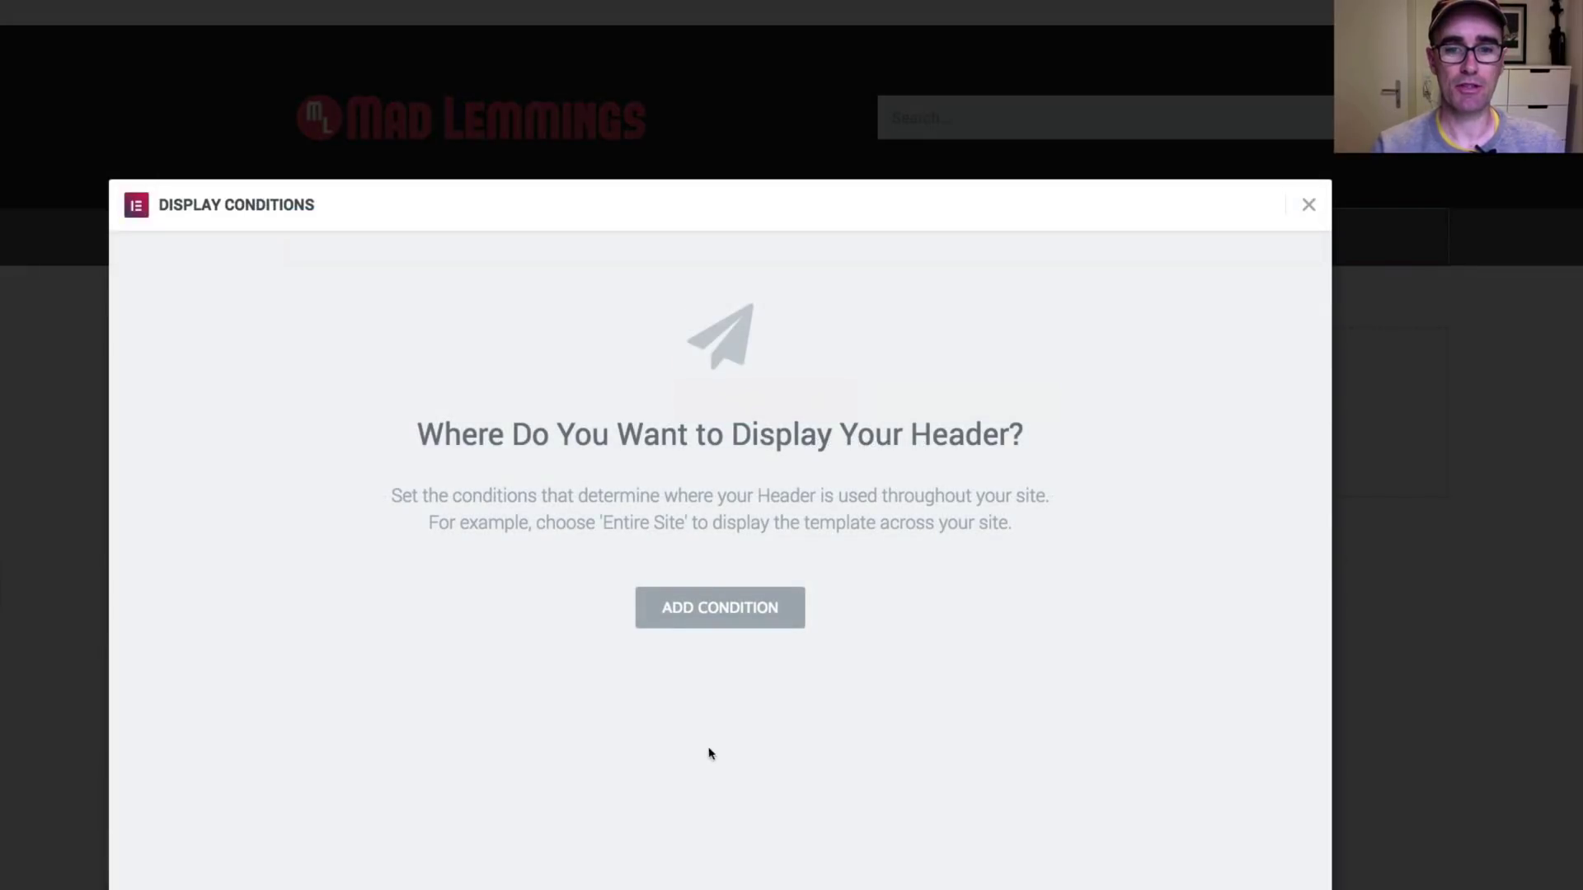
# - Add an Include display condition for Header2 set to Entire Site
pyautogui.click(753, 618)
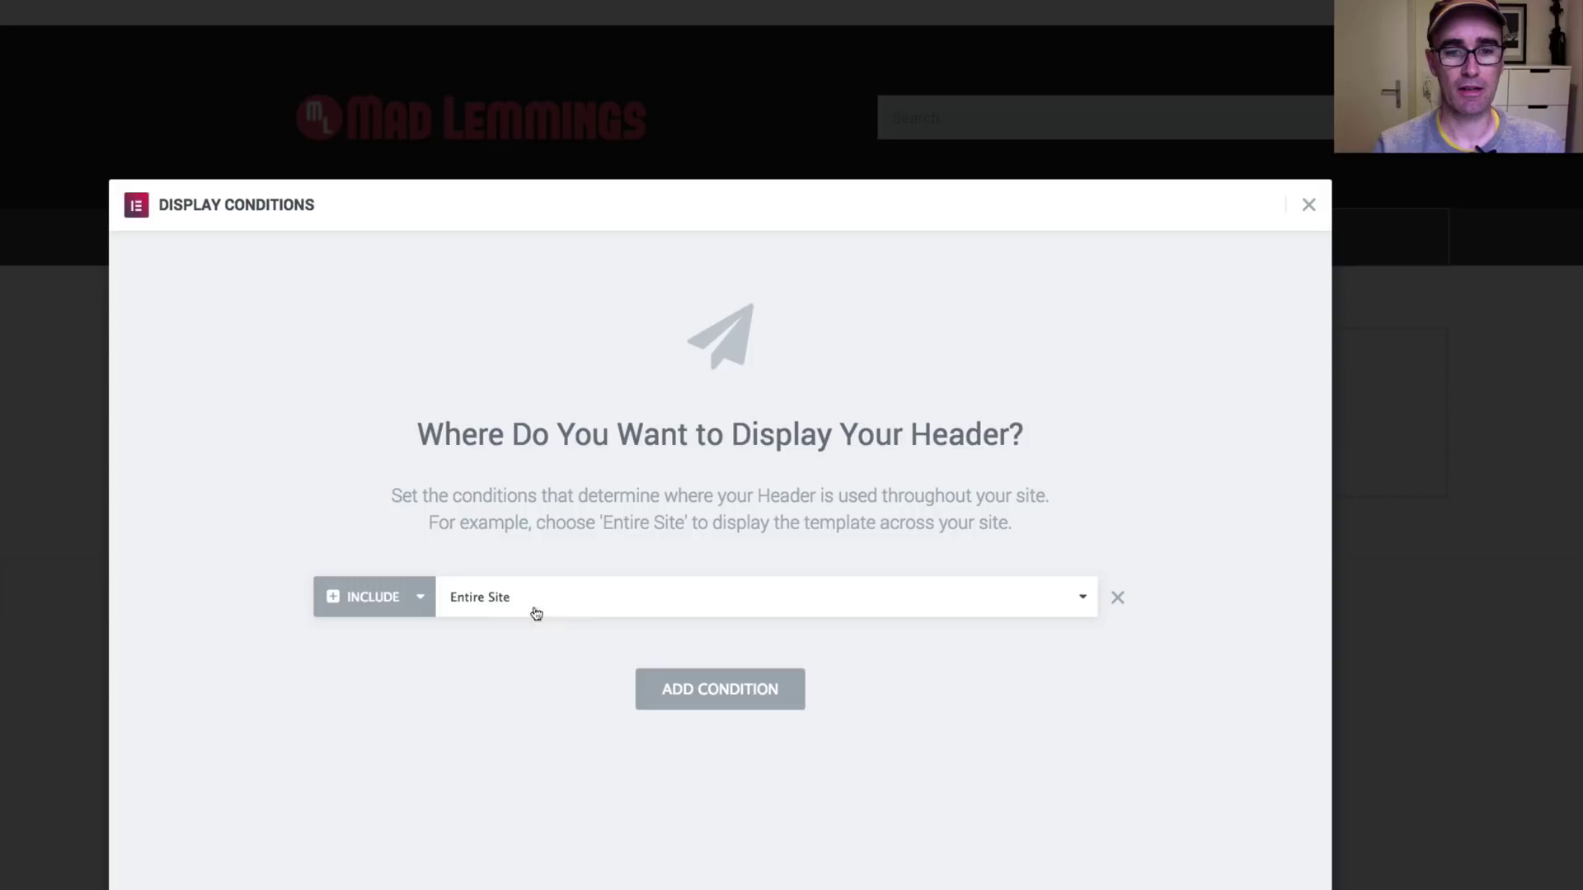
pyautogui.click(587, 611)
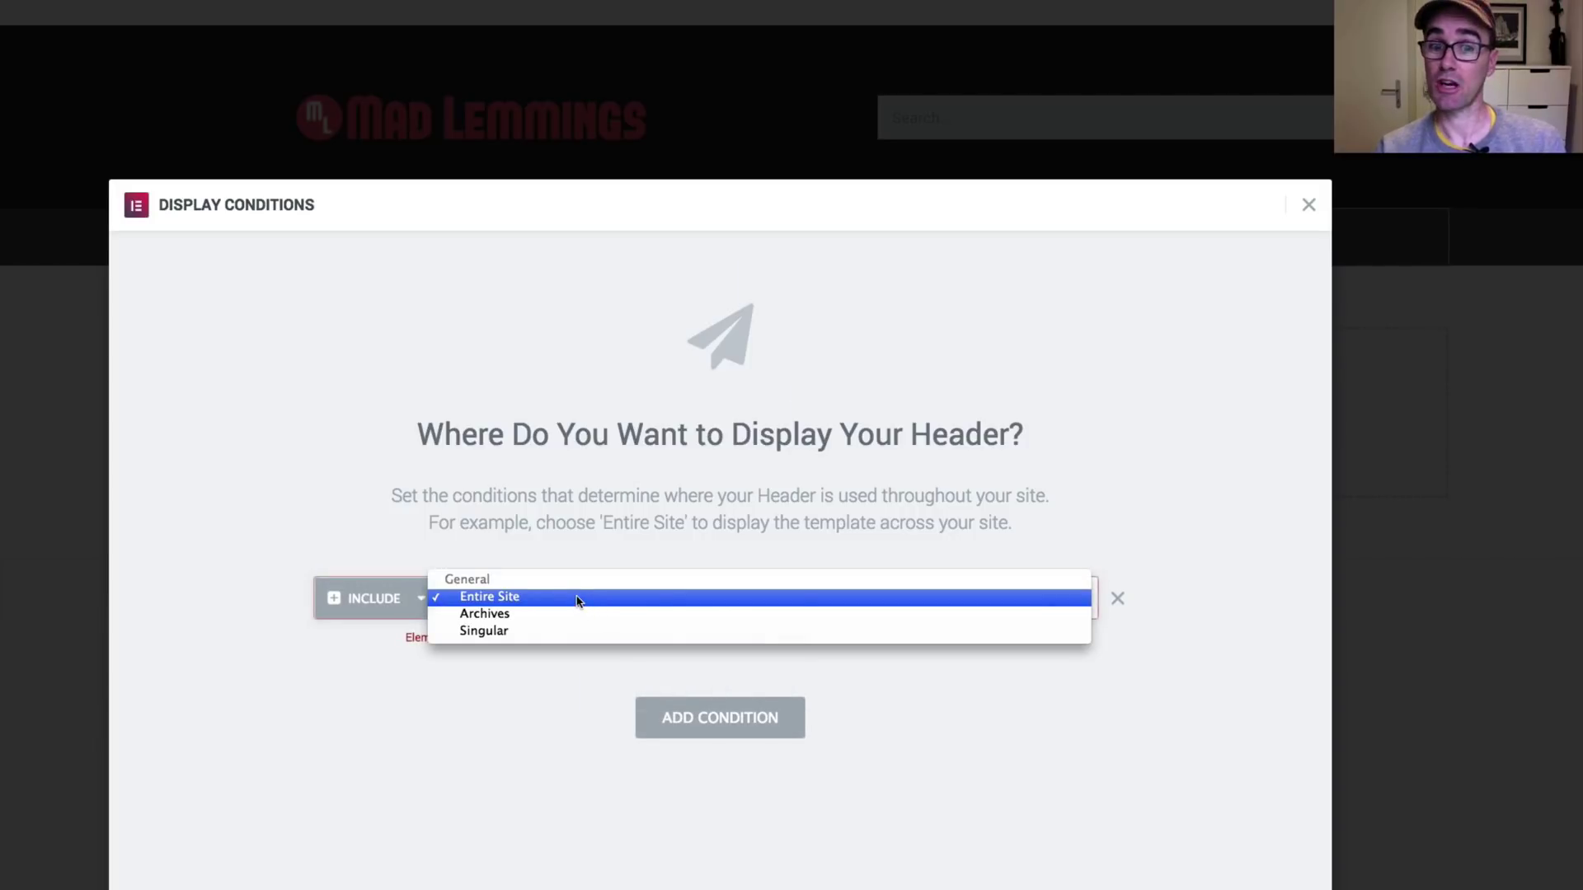
pyautogui.click(575, 603)
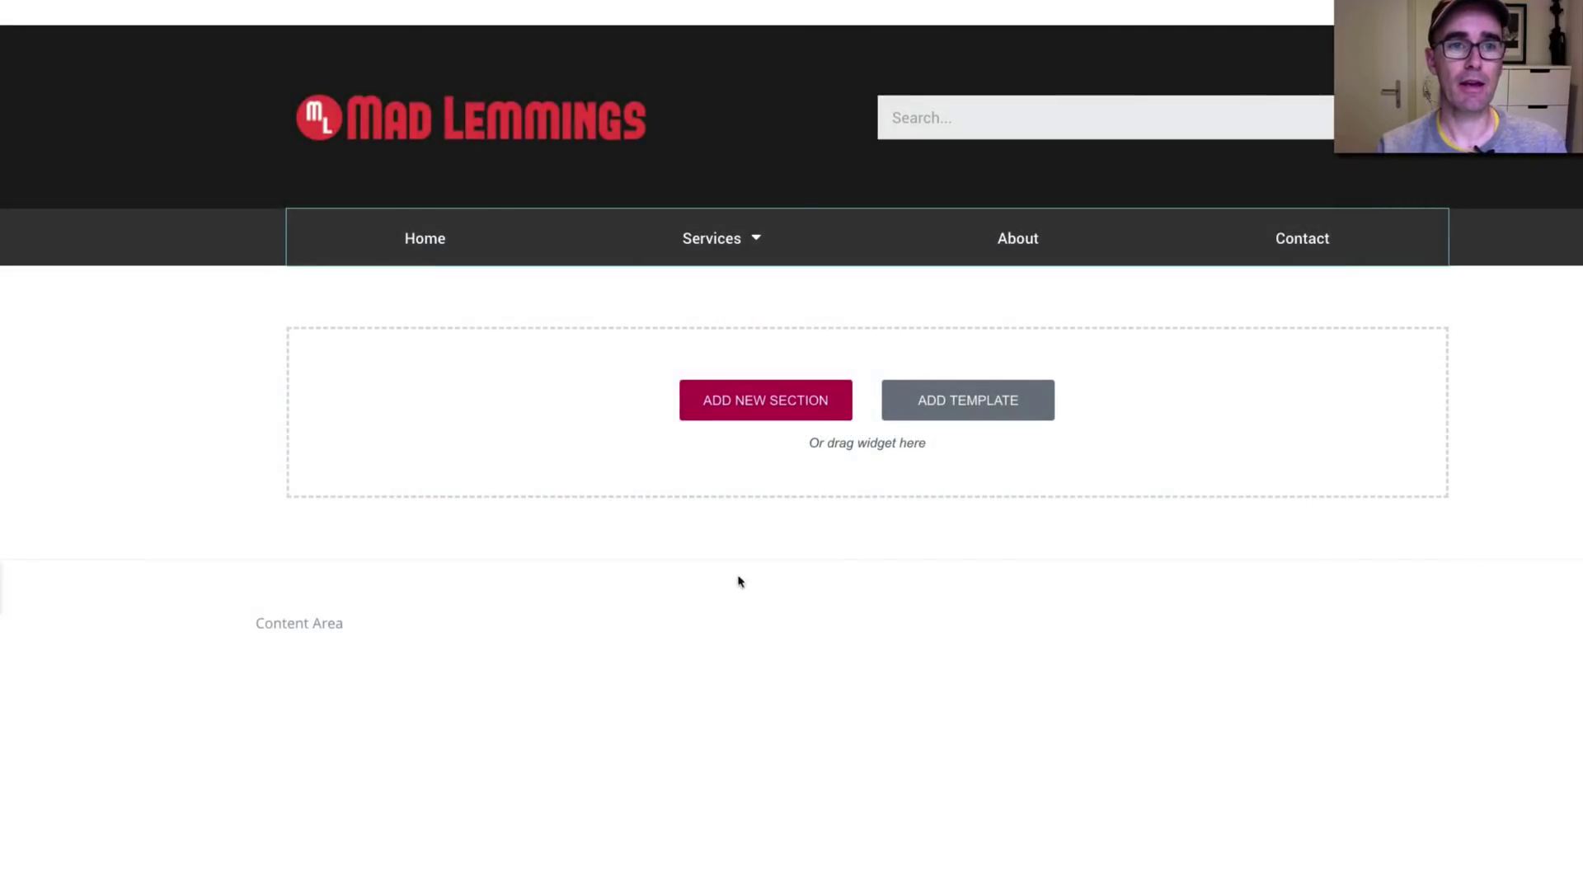
# - Check the live Mad Lemmings home page with its old header, then bring up the Menus admin page
pyautogui.moveTo(389, 1)
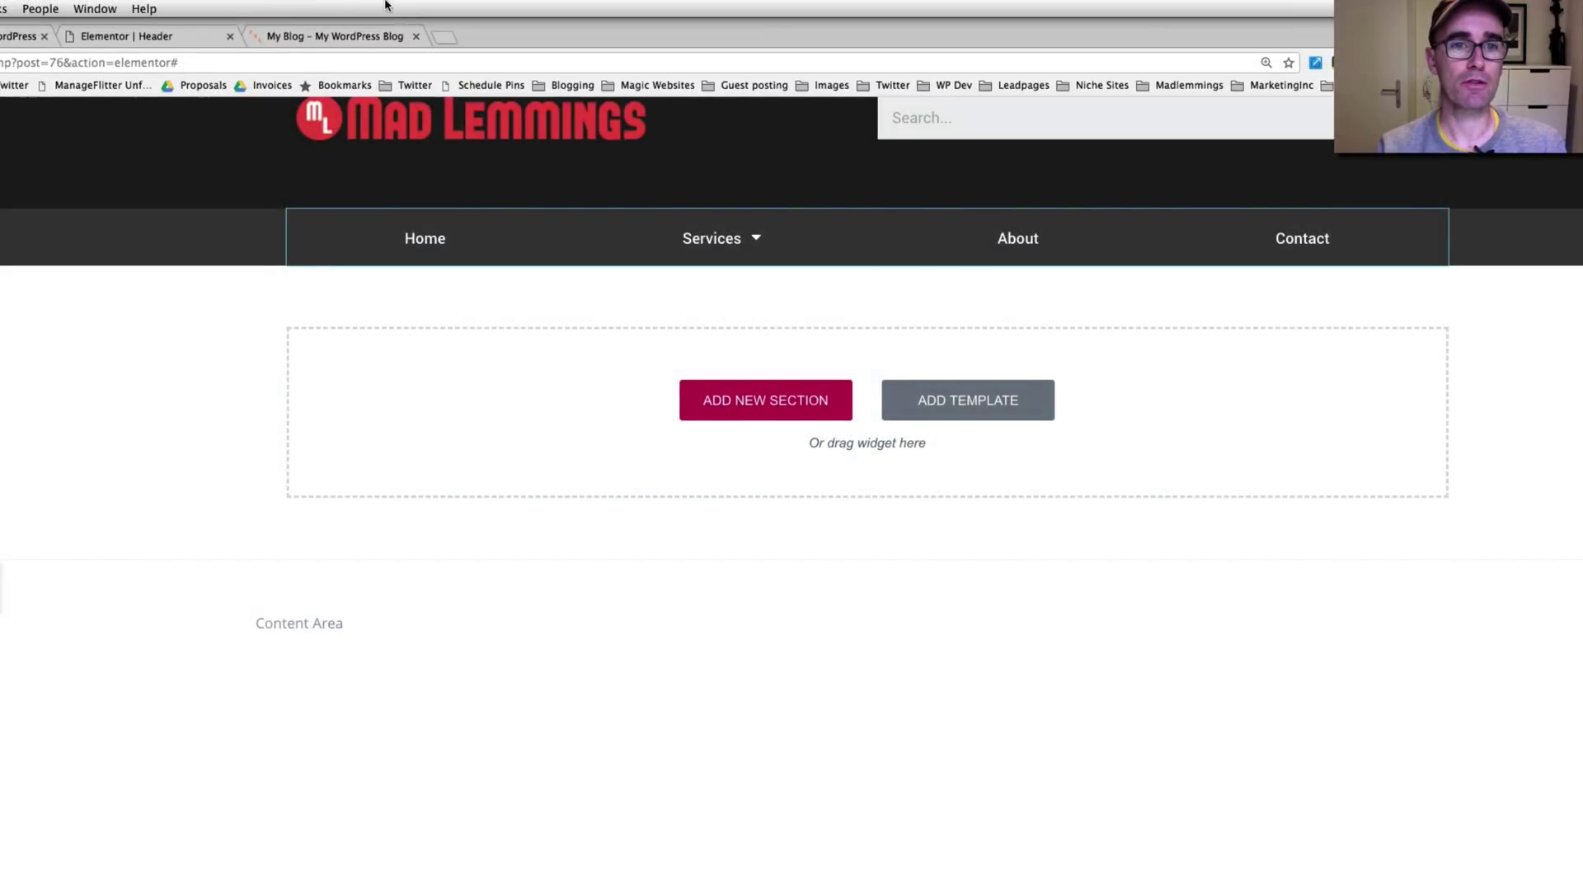
pyautogui.click(292, 38)
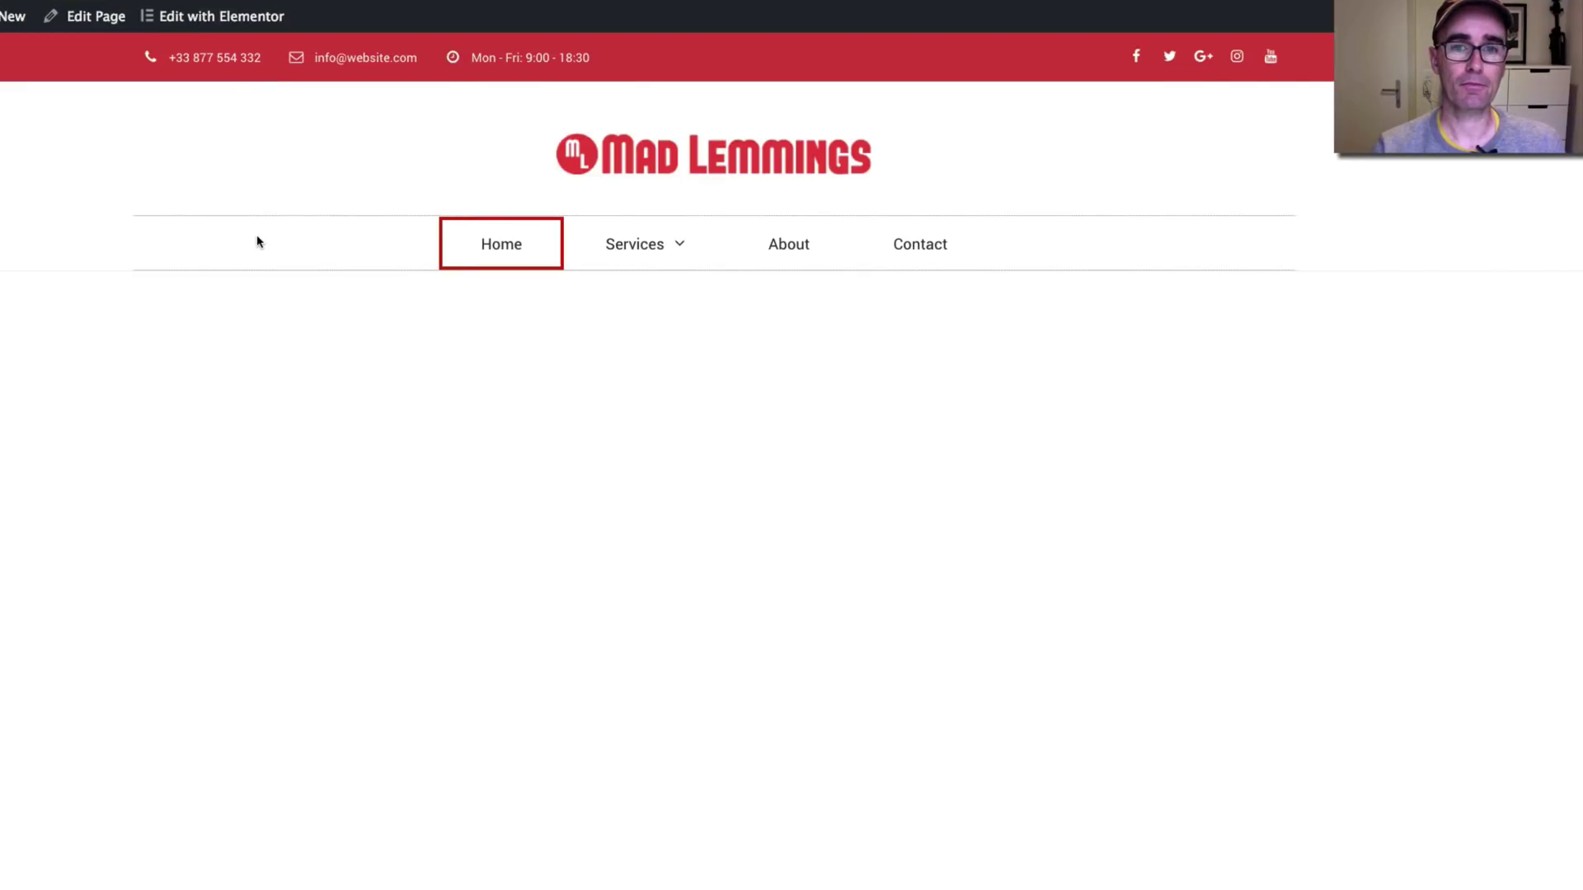
pyautogui.moveTo(21, 6)
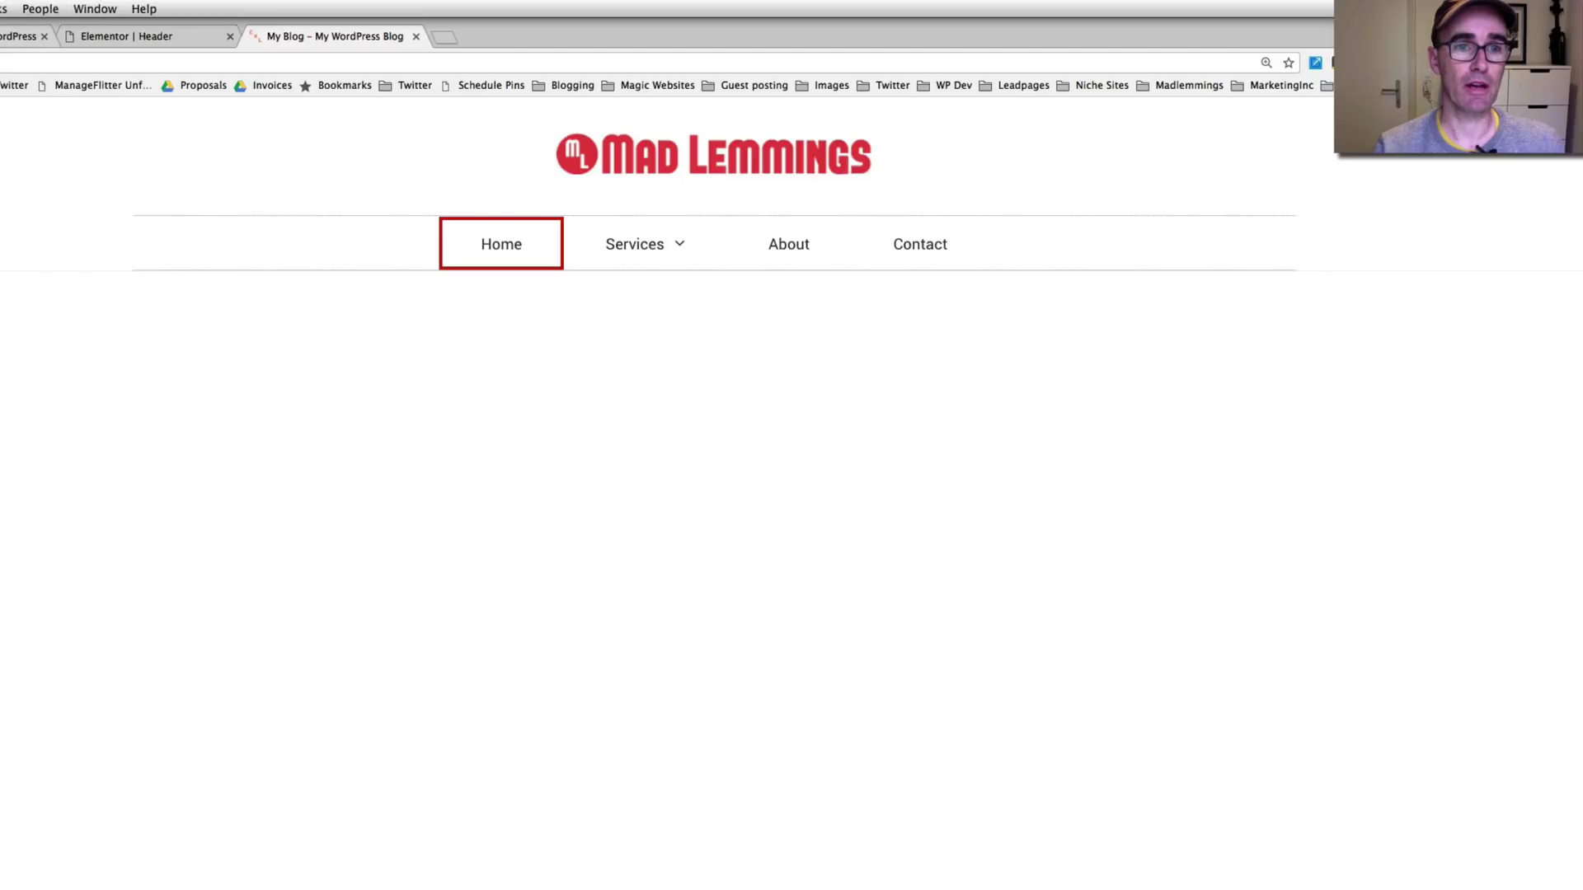
pyautogui.click(118, 33)
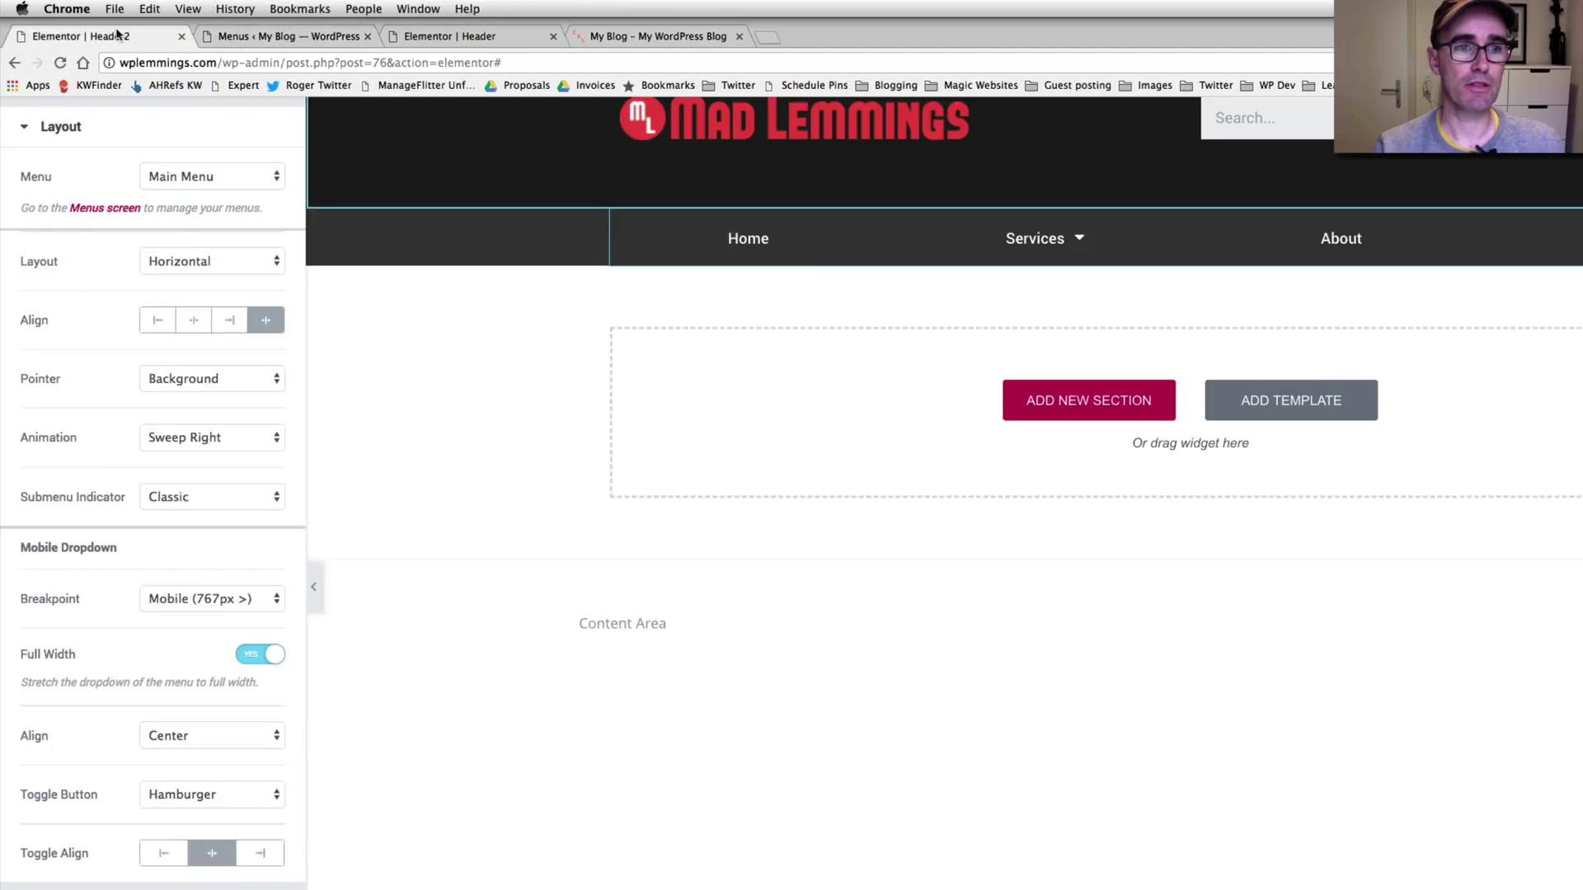
pyautogui.click(270, 36)
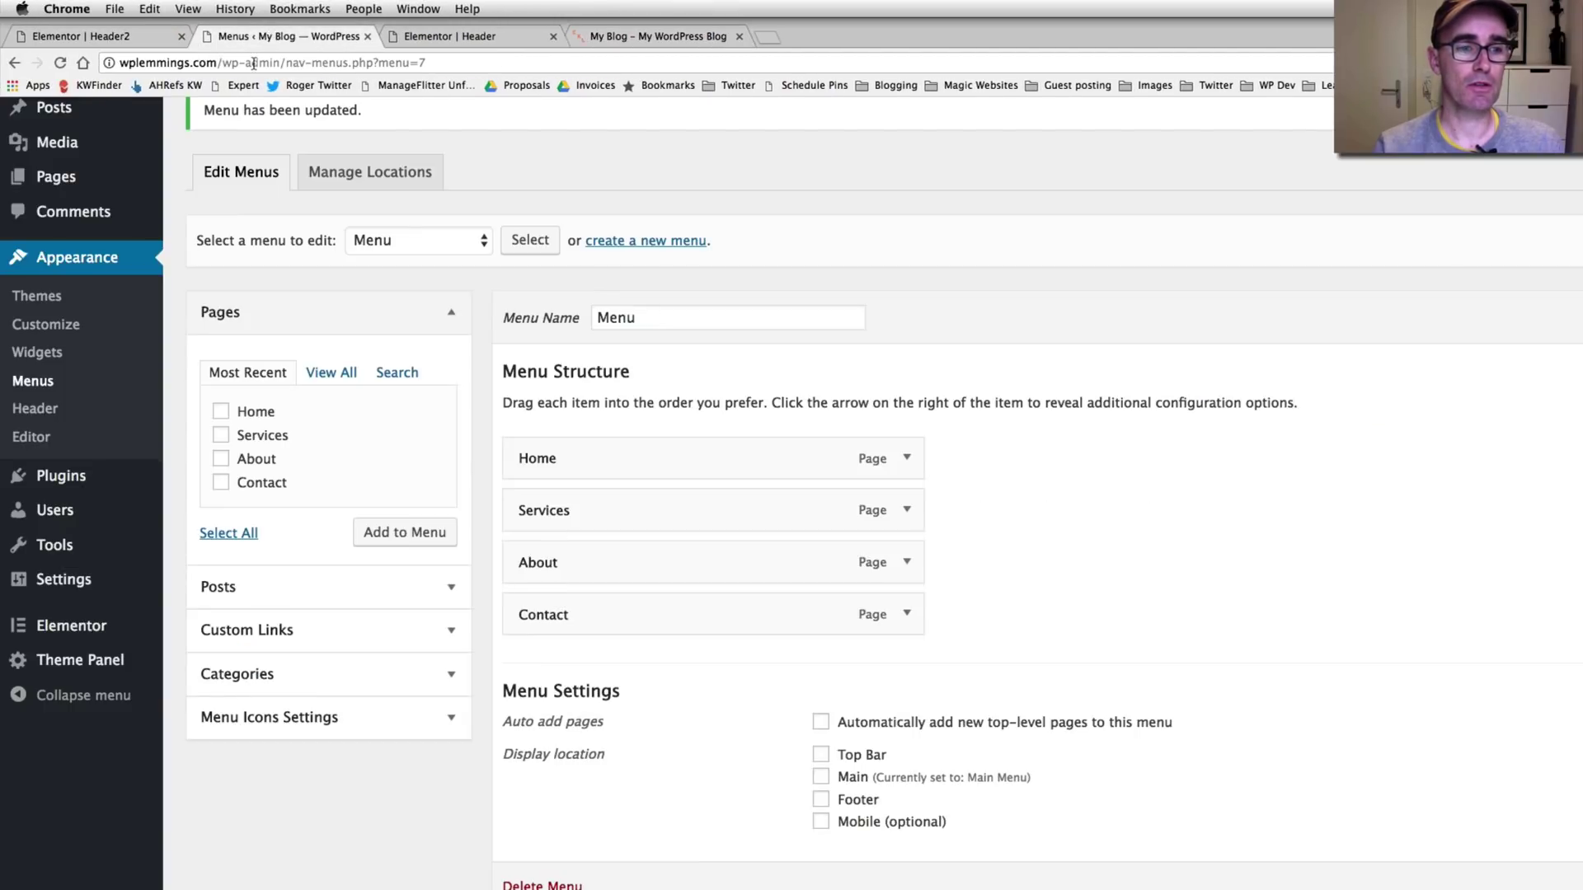
# - Trash the original Header template in Elementor My Templates, keeping Header2, and return to the live site
pyautogui.moveTo(83, 631)
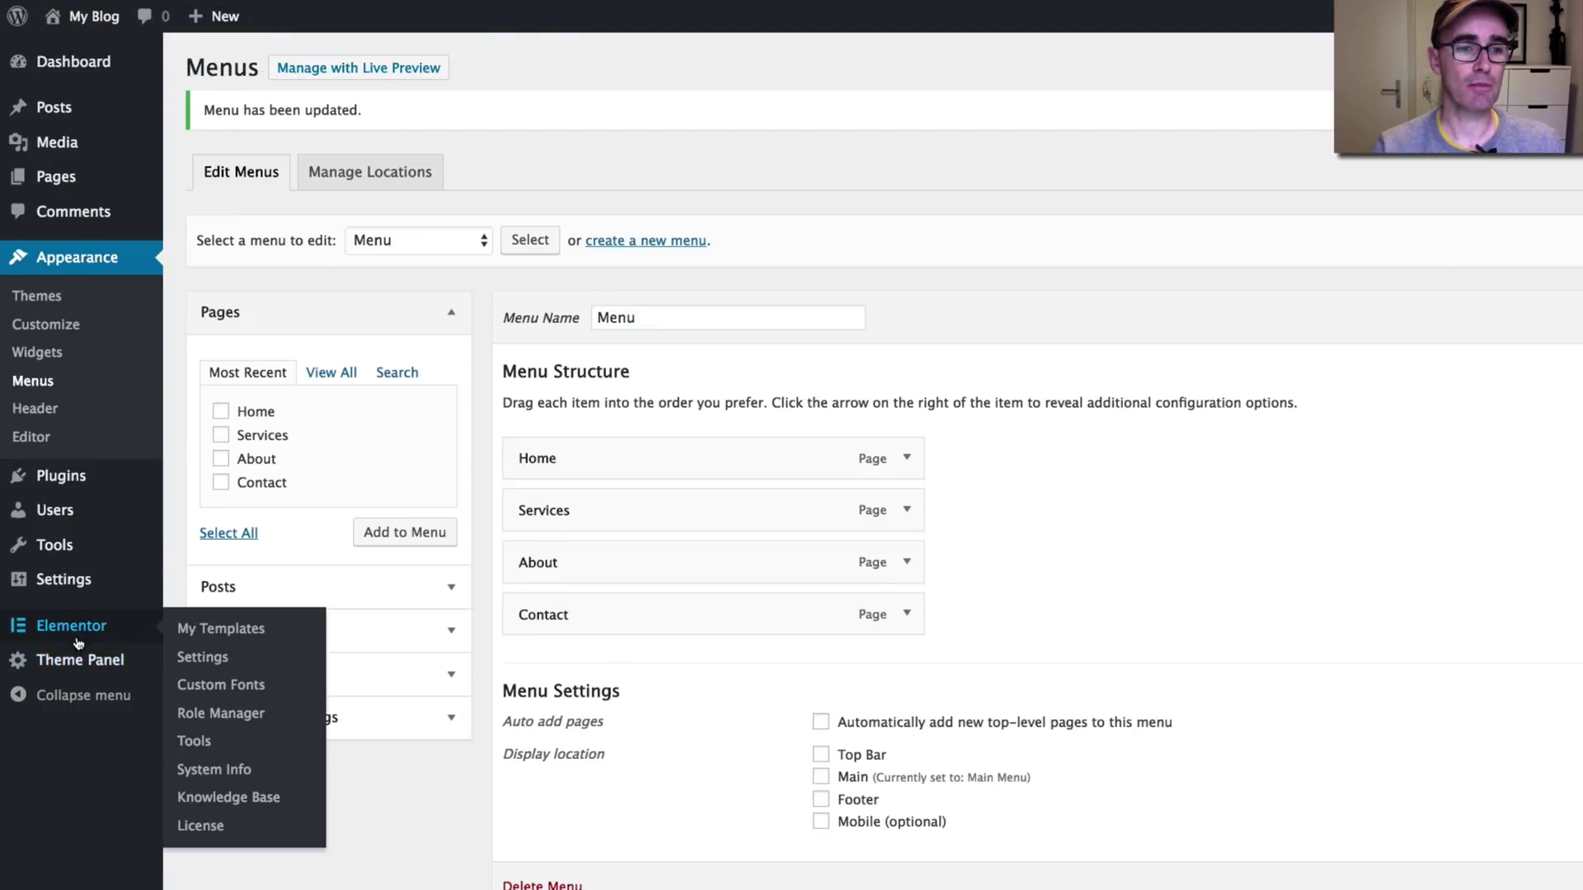
pyautogui.click(210, 638)
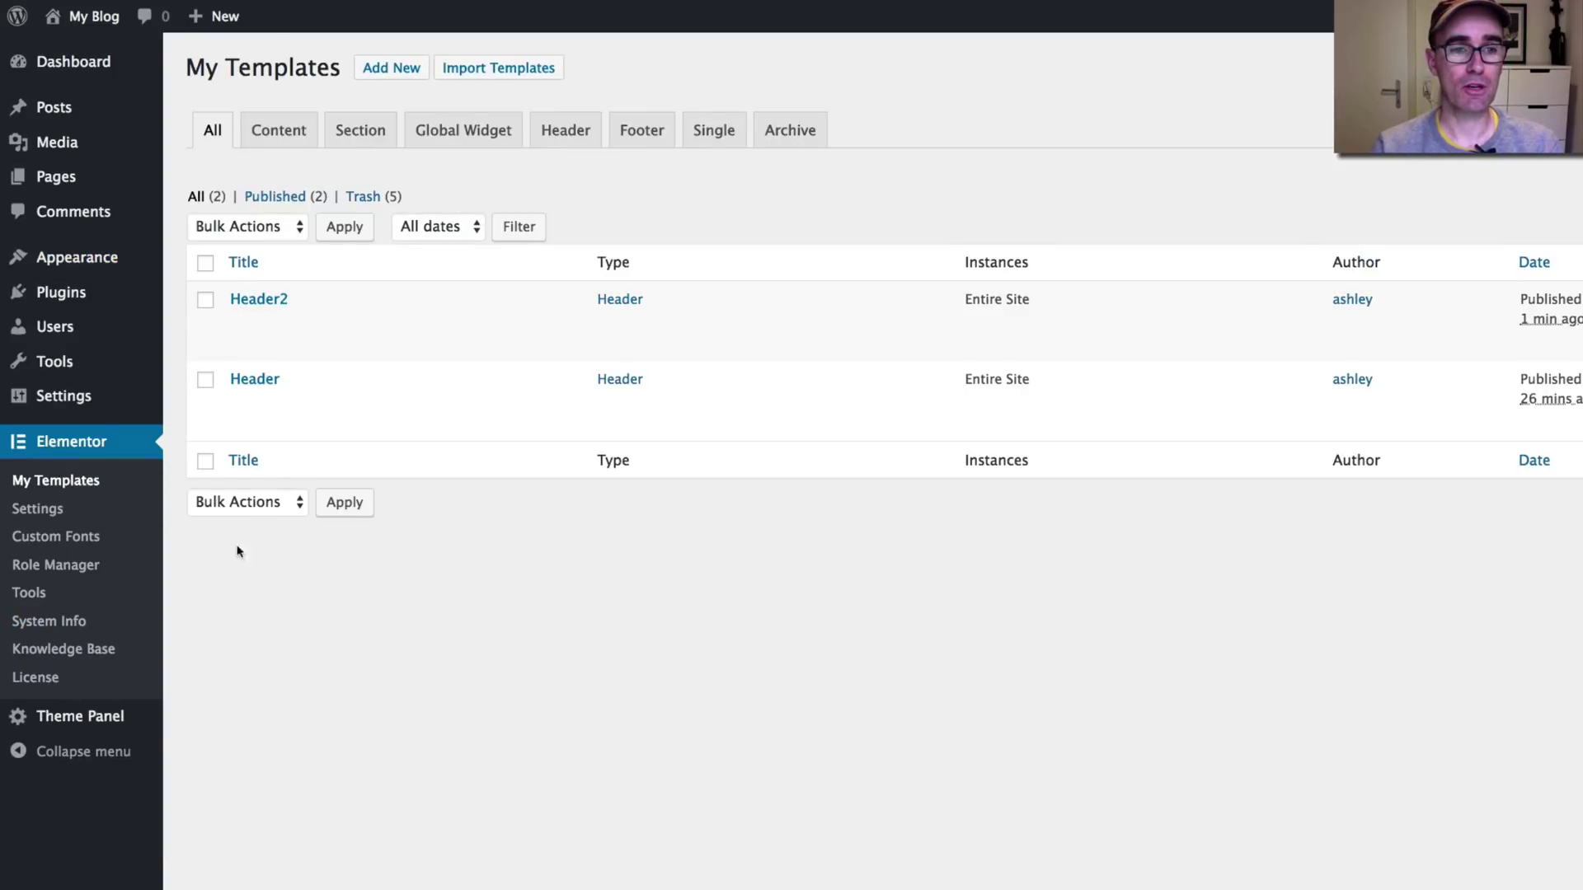
pyautogui.moveTo(275, 403)
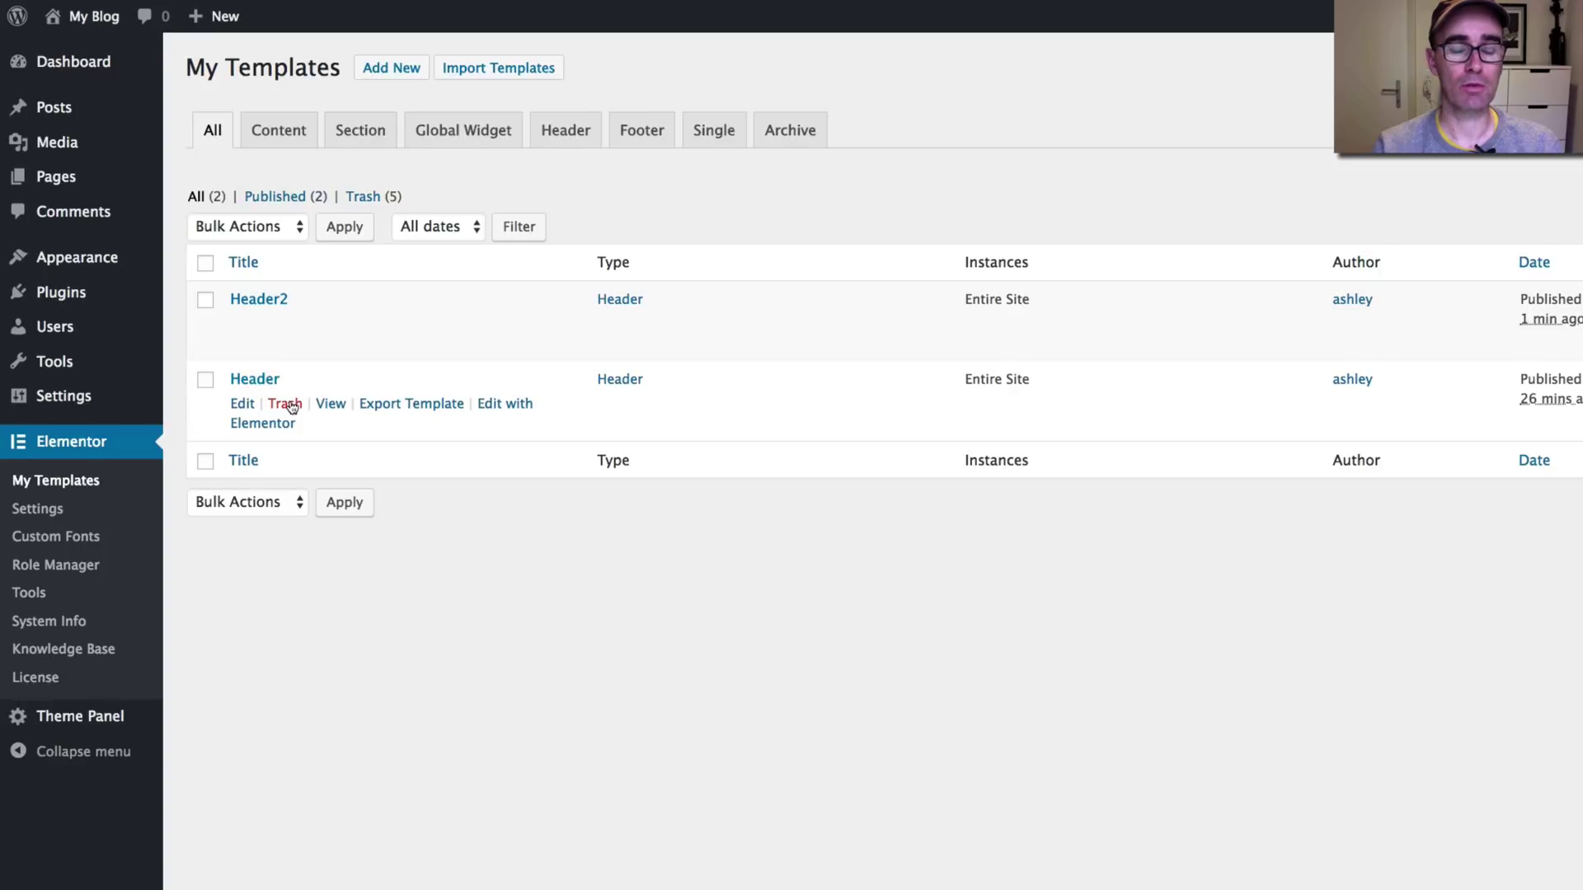
pyautogui.click(288, 403)
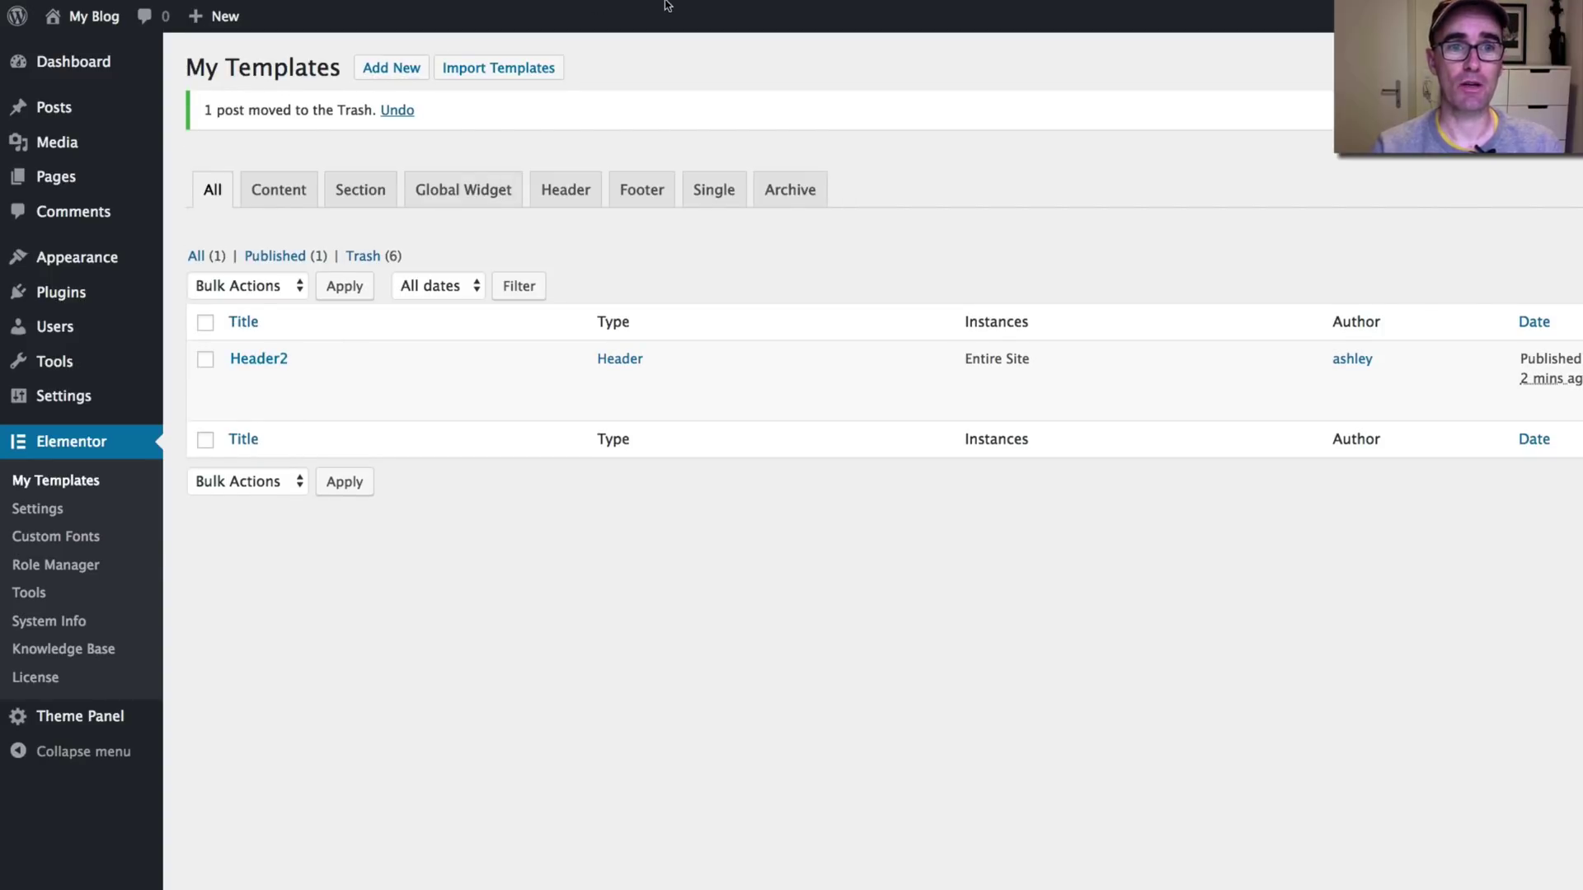
pyautogui.moveTo(664, 4)
pyautogui.click(620, 38)
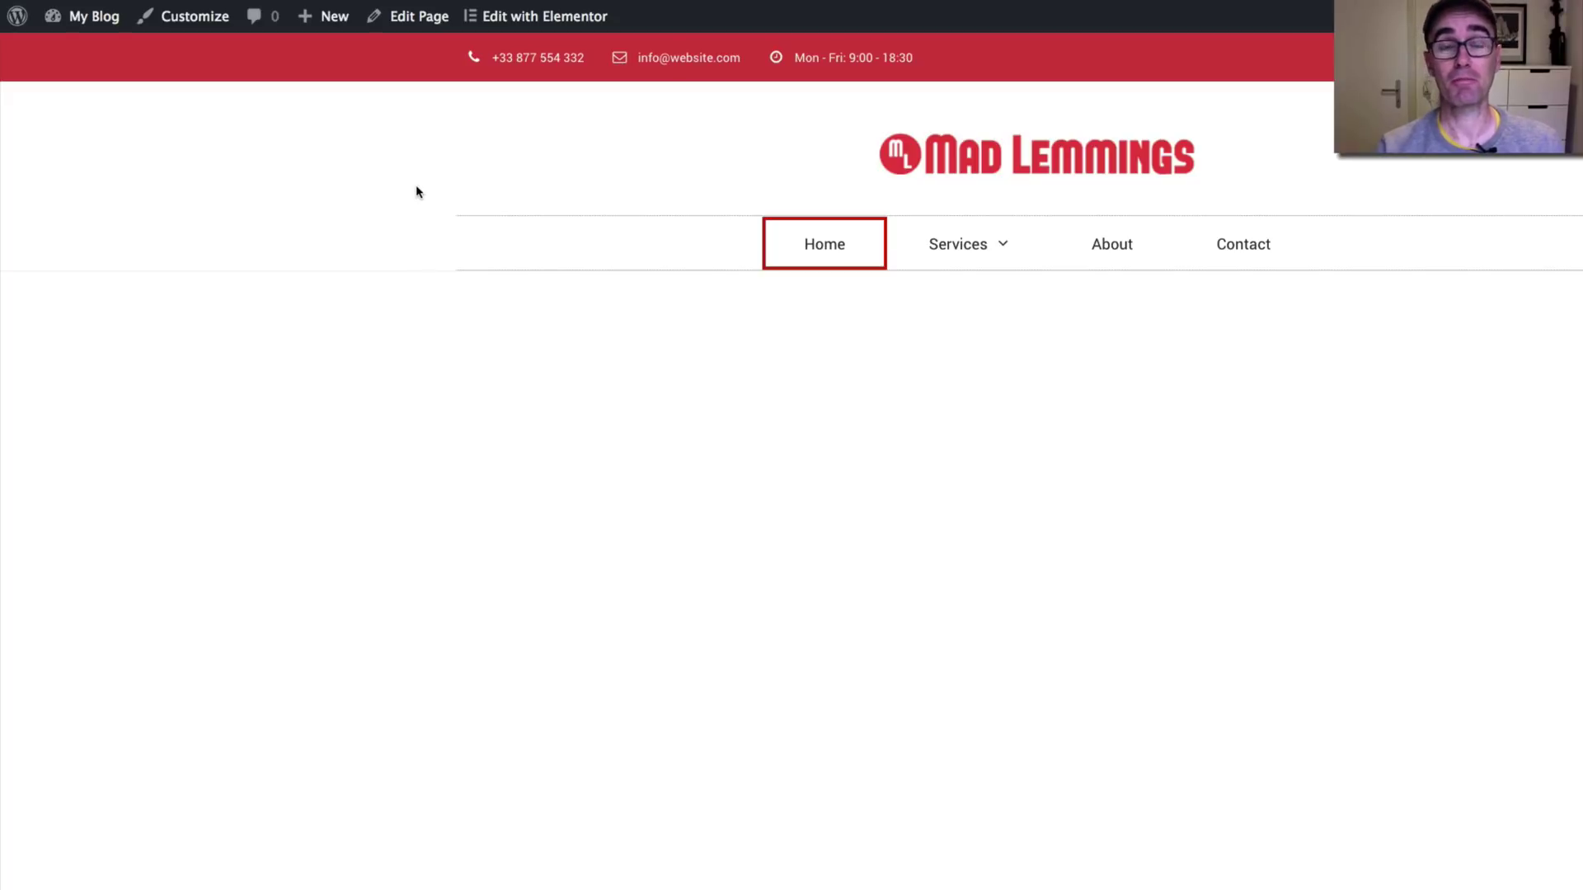
# - Reload the live home page so it shows the dark Header2 with logo, search field and menu
pyautogui.press('super+r')
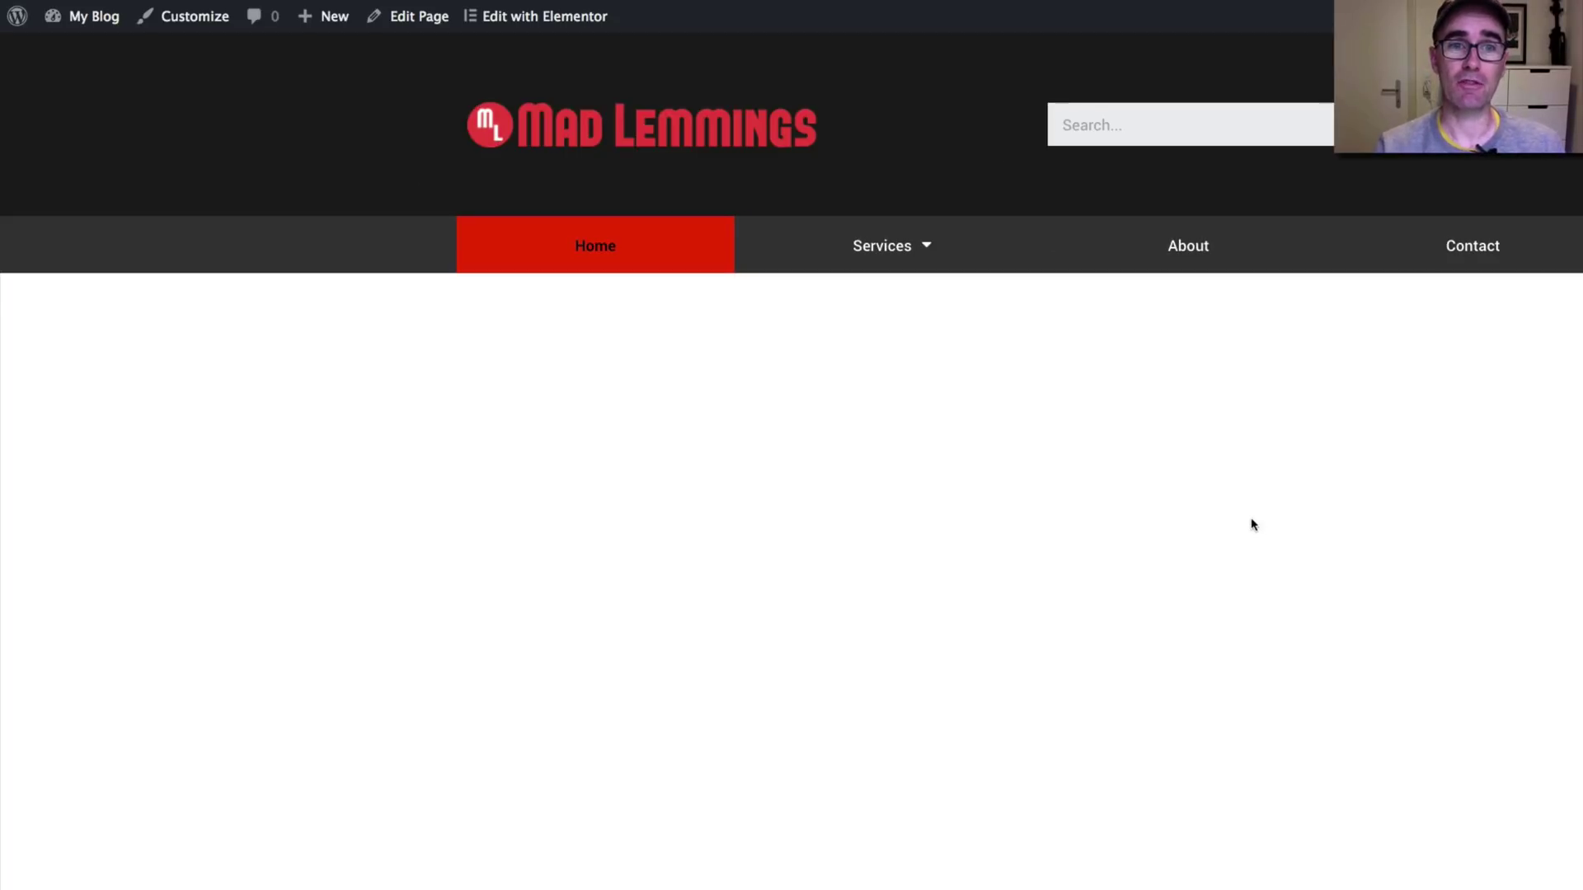